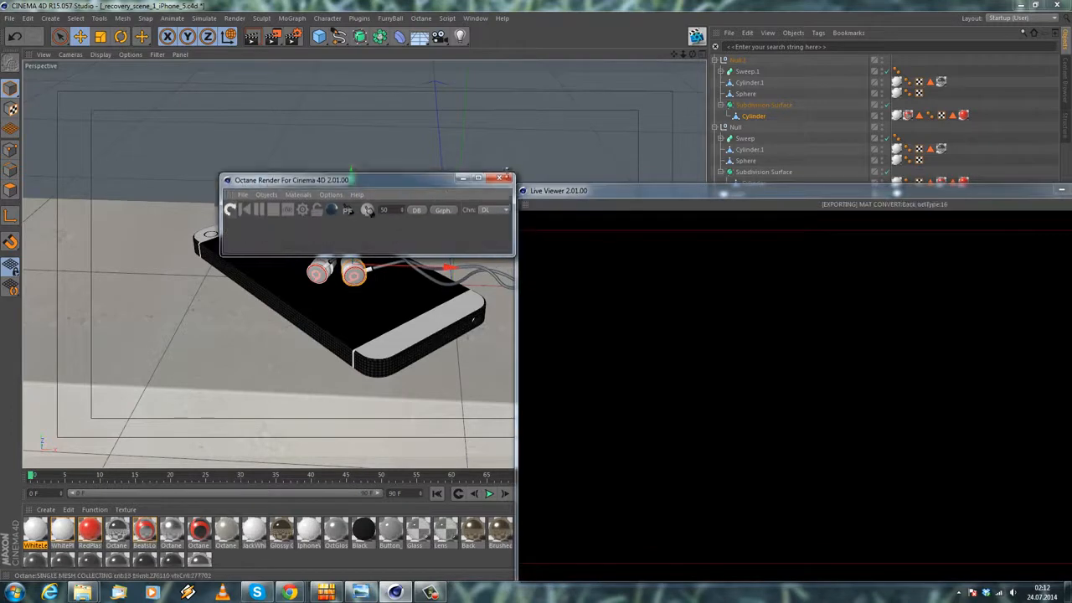
Check the gold phone and white-cabled earphones in the Octane live render, and close the render windows.
drag(379, 216, 980, 143)
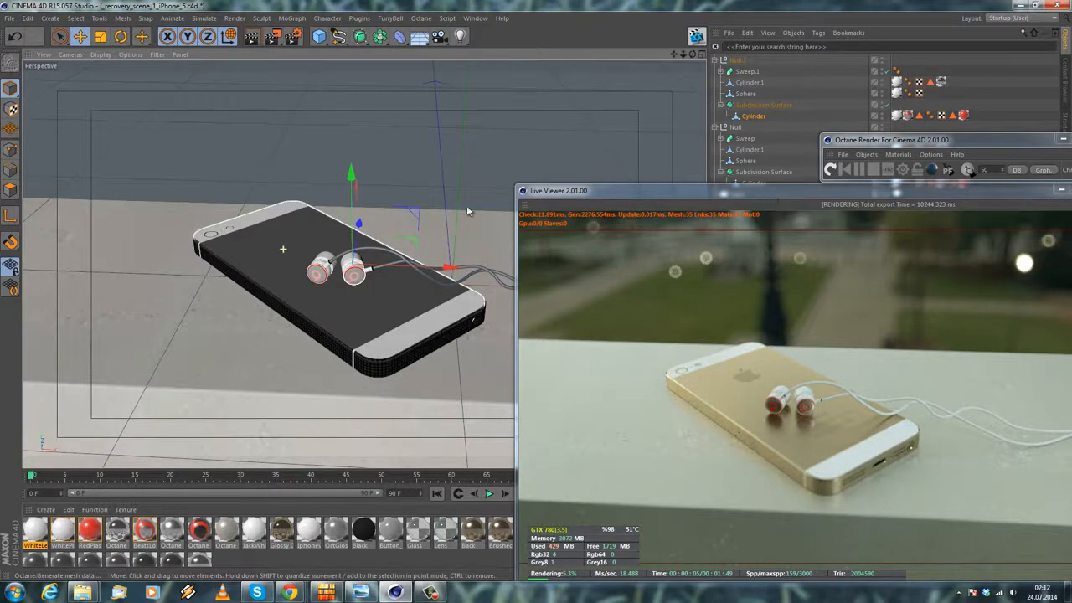
click(845, 168)
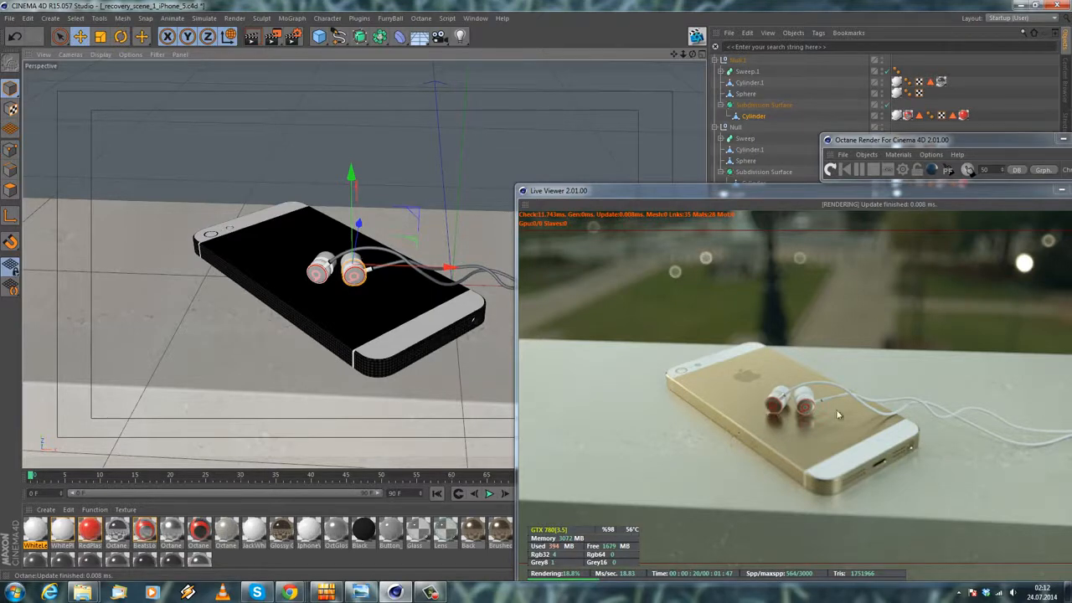
click(1066, 190)
click(1066, 140)
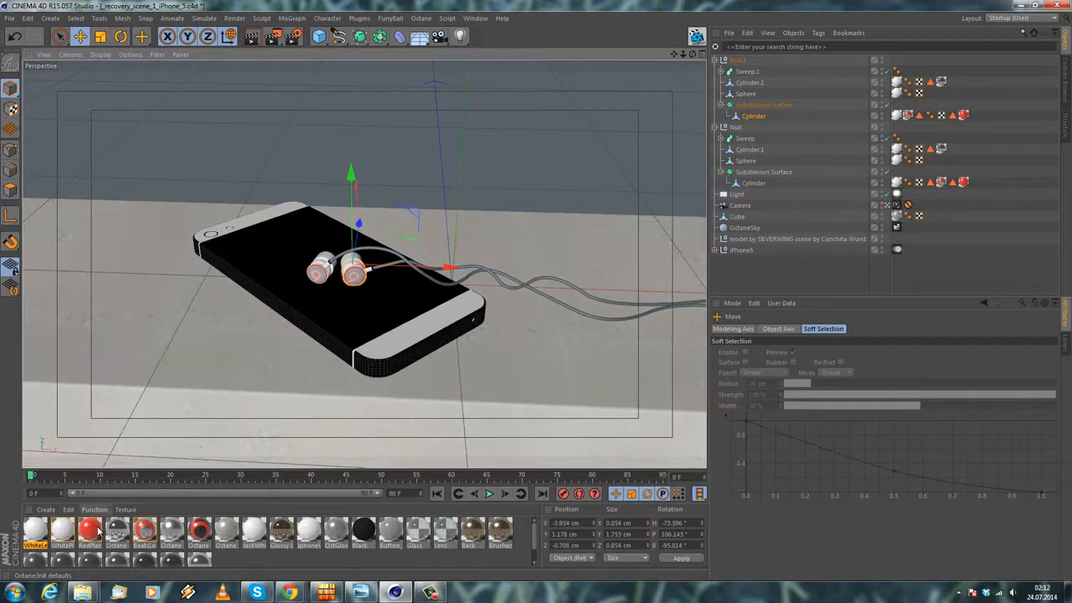
Duplicate the RedPlastic material and rename the copy RedPlasticCable.
drag(92, 537, 115, 537)
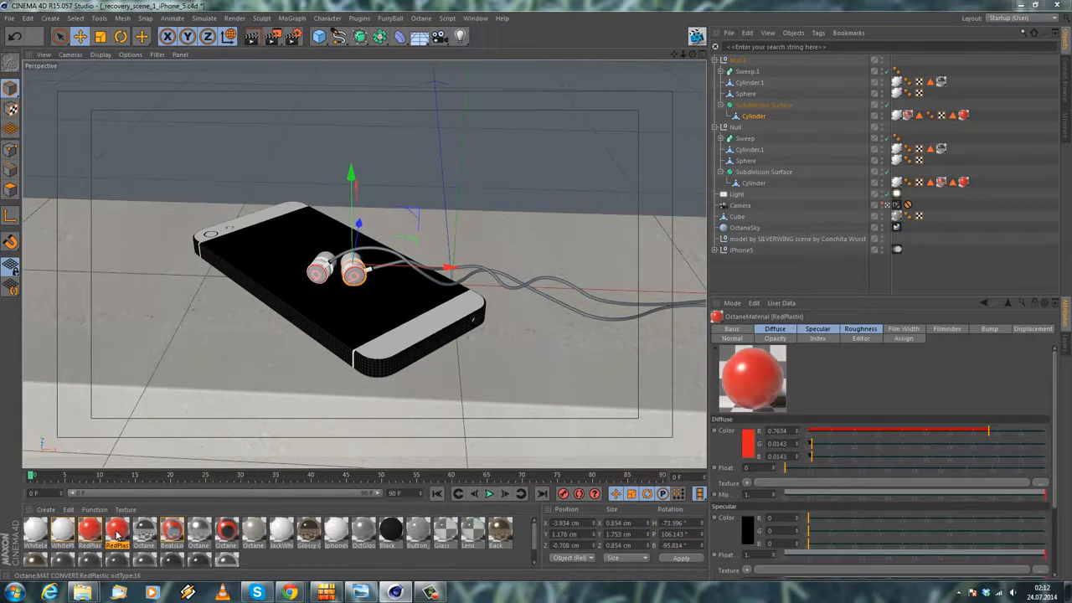
double_click(117, 537)
click(212, 172)
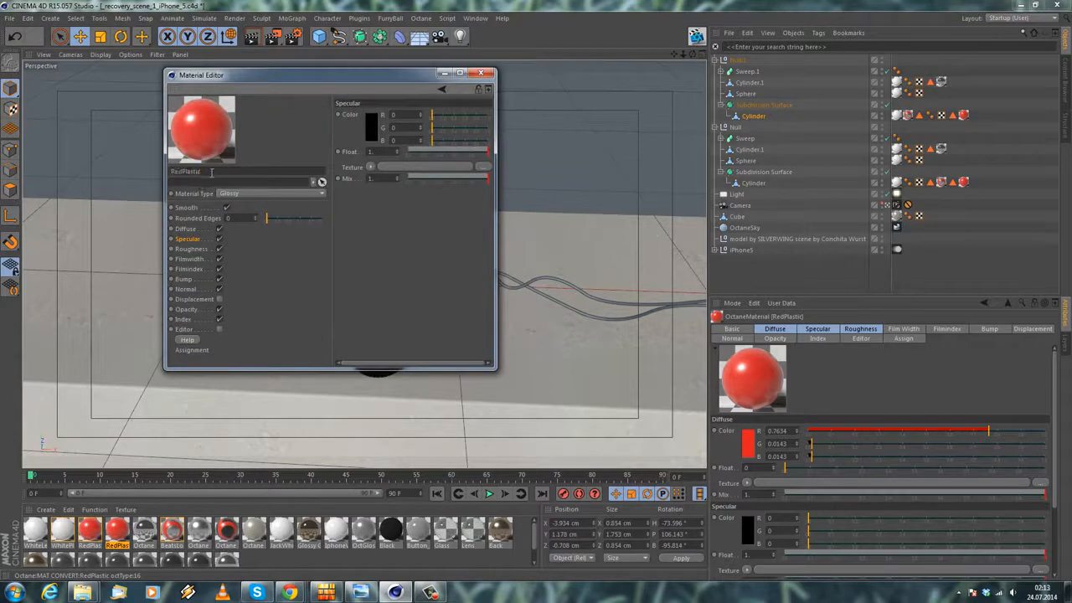
Set RedPlasticCable's diffuse color to R 1, G 0.038, B 0.038 and its roughness float to 0.1.
click(186, 229)
click(370, 128)
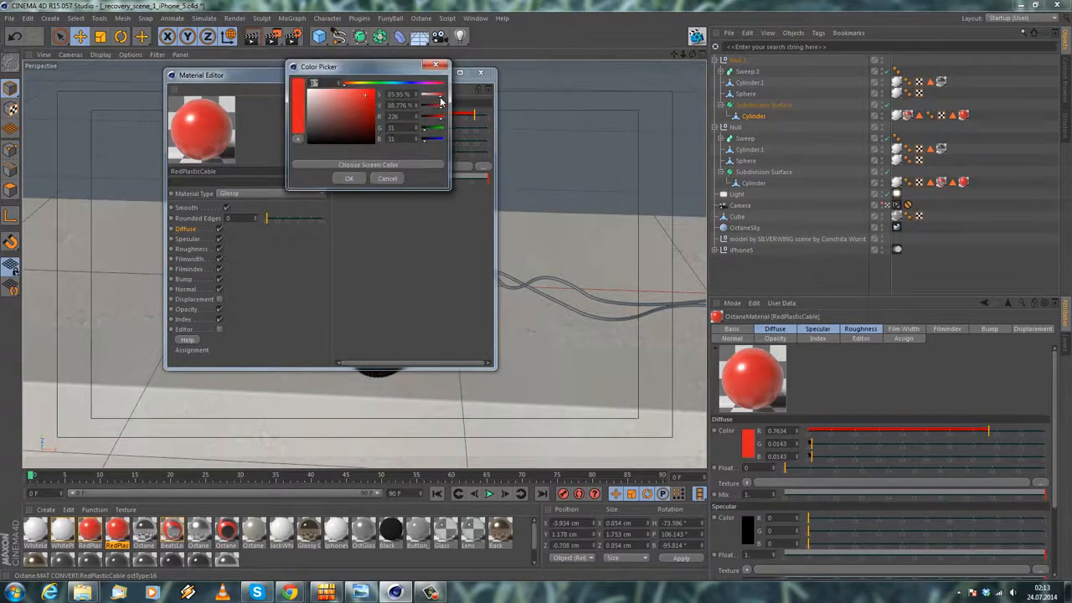
click(349, 179)
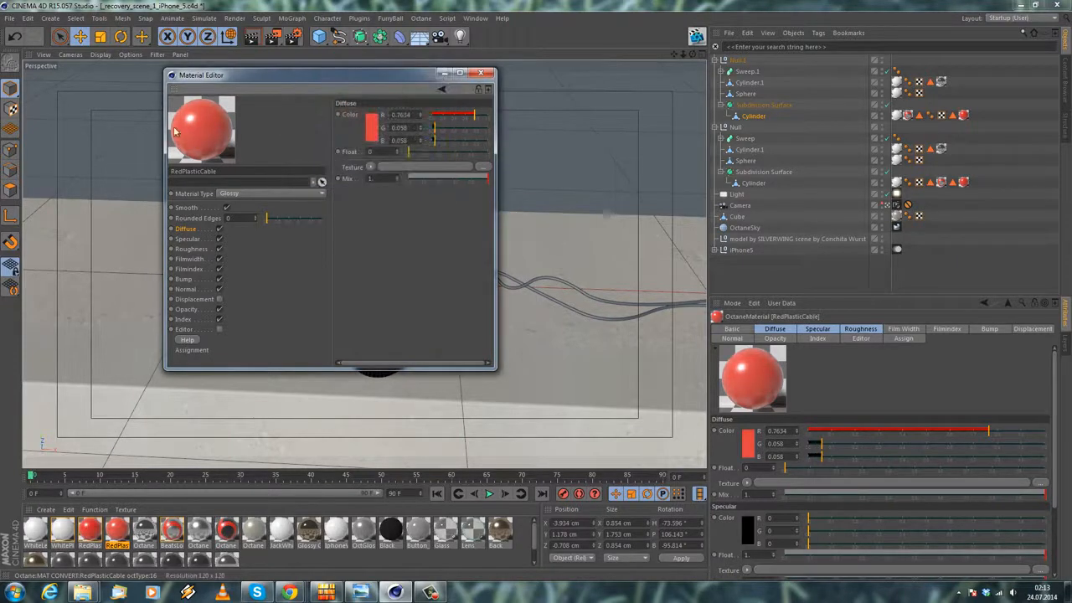
click(369, 129)
click(363, 96)
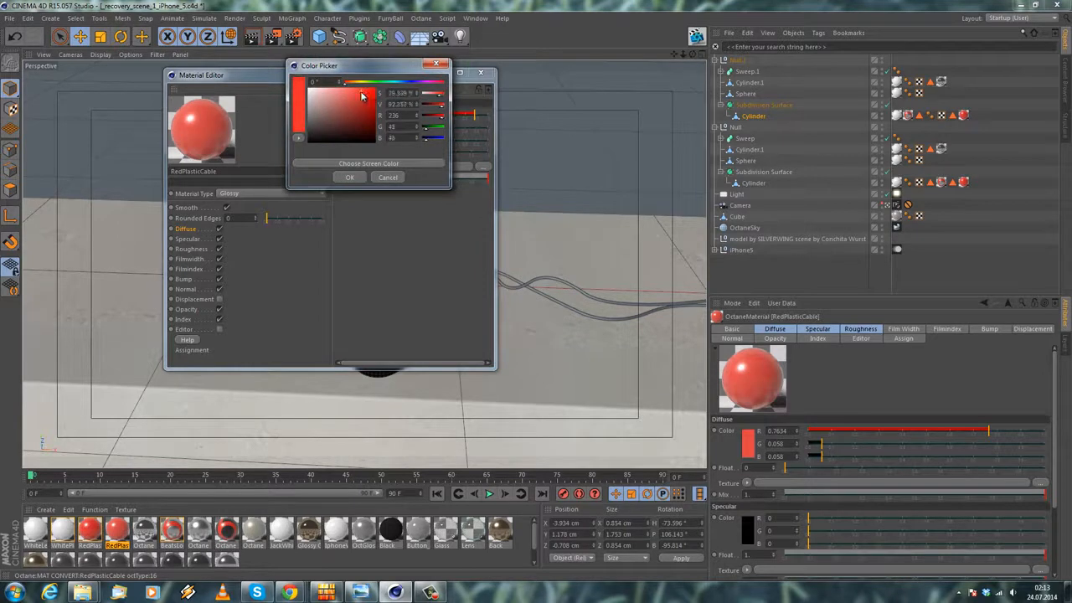
drag(360, 95, 357, 93)
click(362, 89)
click(348, 177)
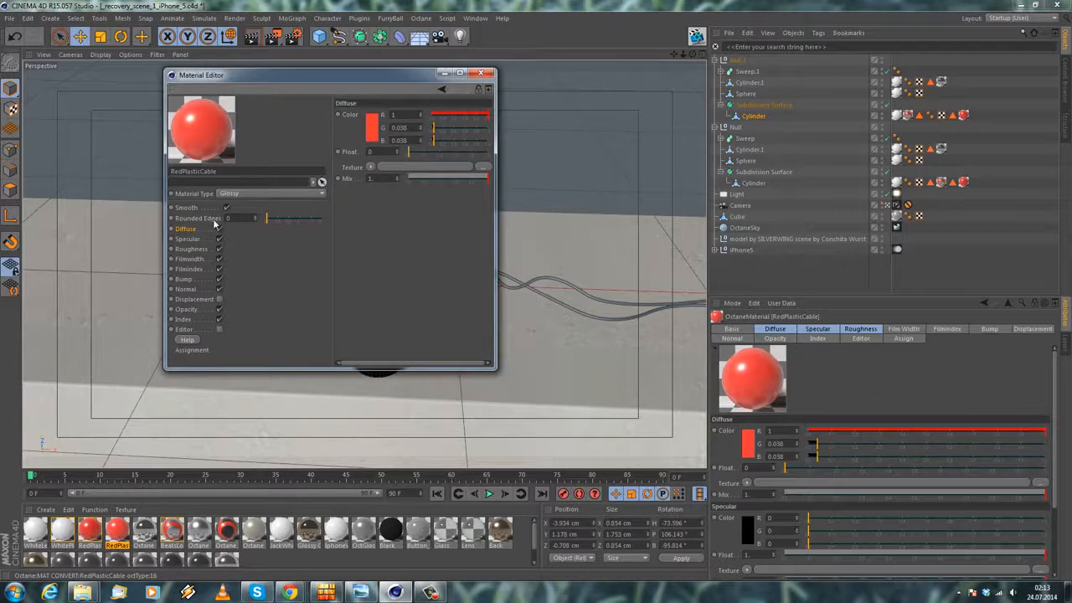
click(191, 249)
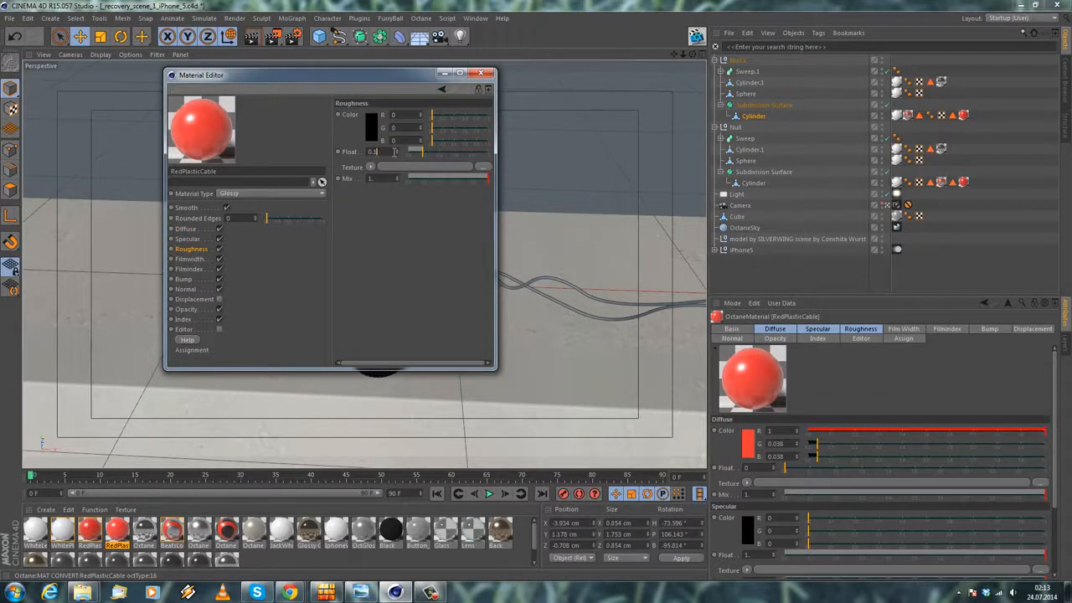
click(480, 73)
Apply the RedPlasticCable material to both earphone cables, Sweep.1 and Sweep.
drag(120, 533, 749, 75)
drag(128, 542, 742, 140)
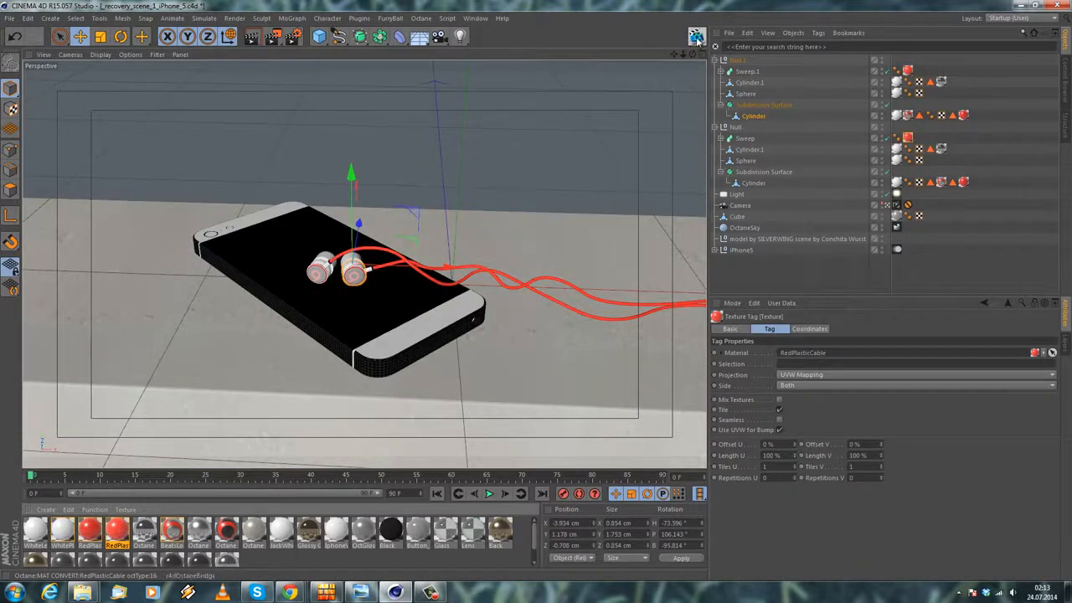
click(908, 205)
key(Delete)
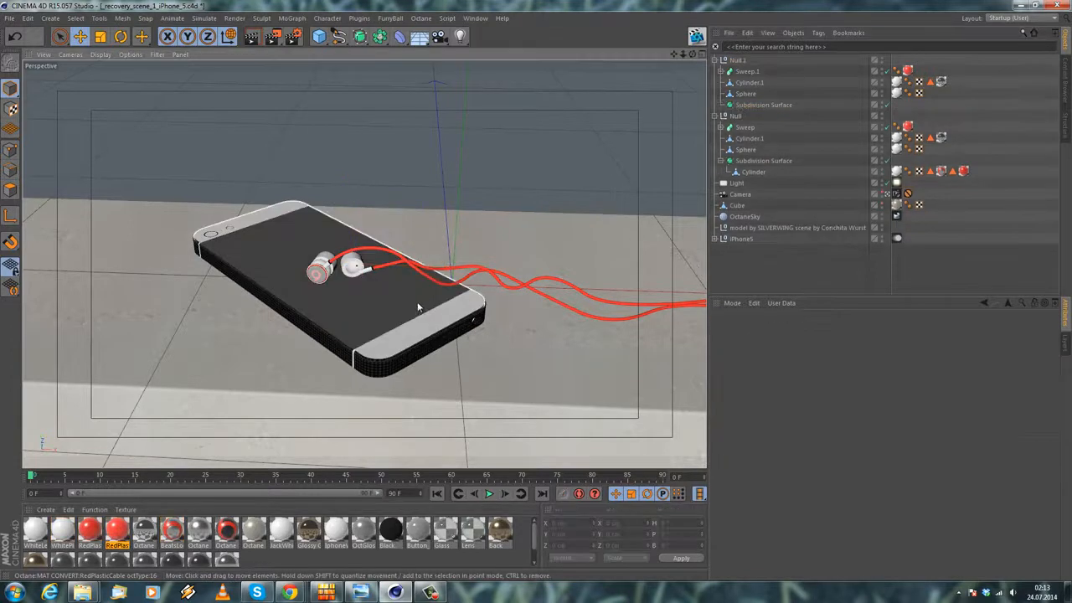
click(335, 176)
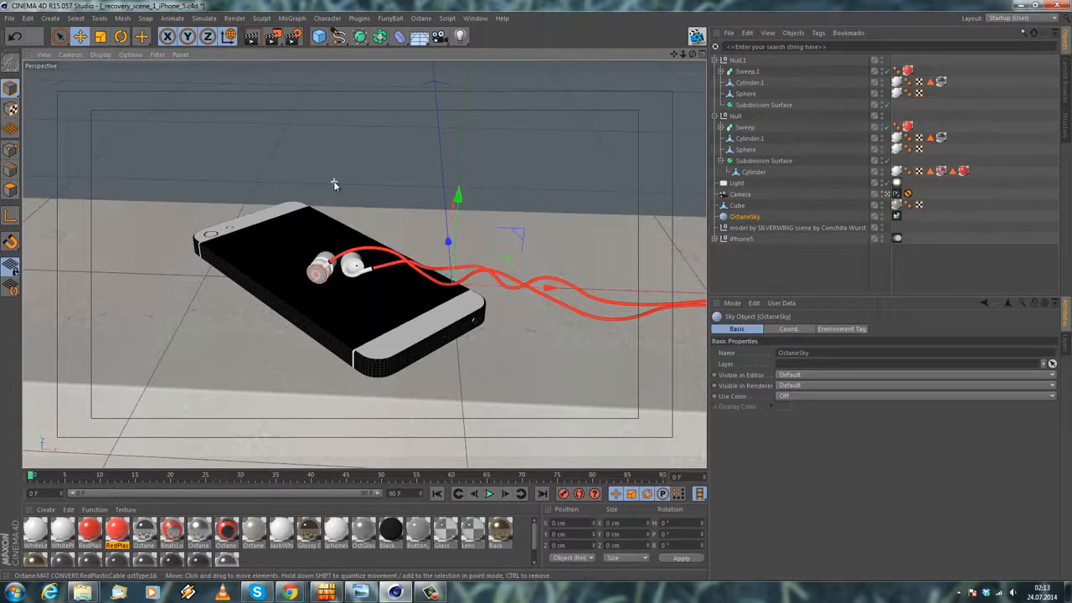
click(735, 196)
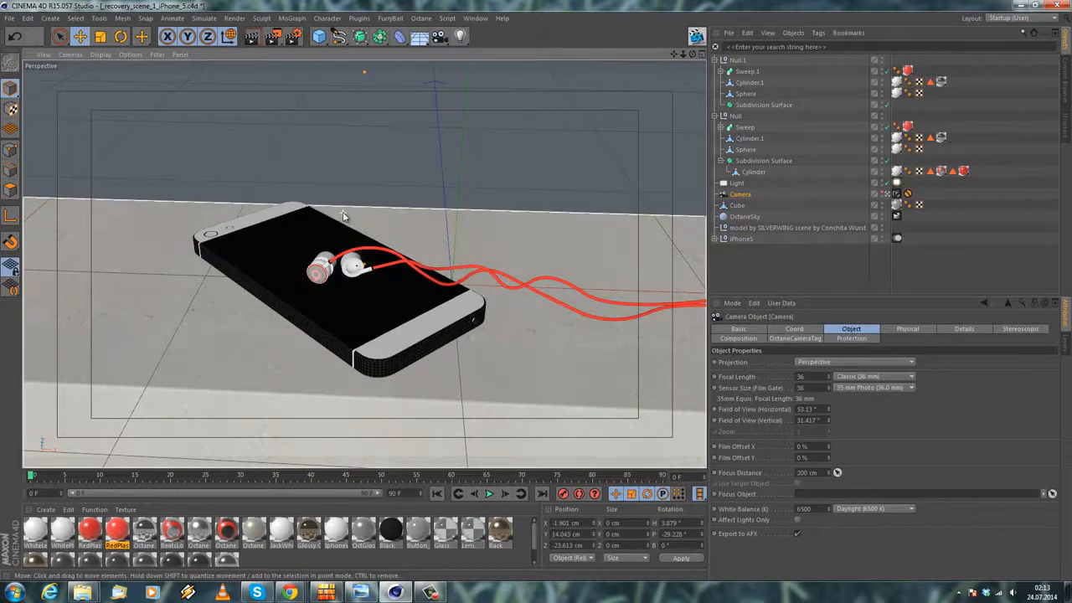
click(908, 194)
key(Delete)
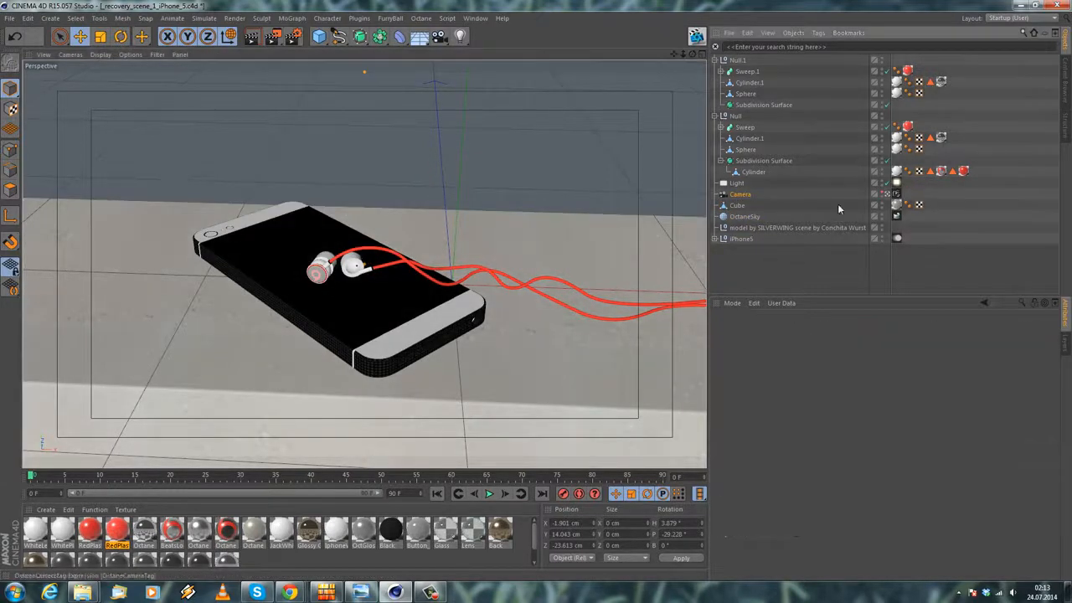
scroll(247, 230, up, 2)
click(16, 36)
click(15, 36)
click(17, 37)
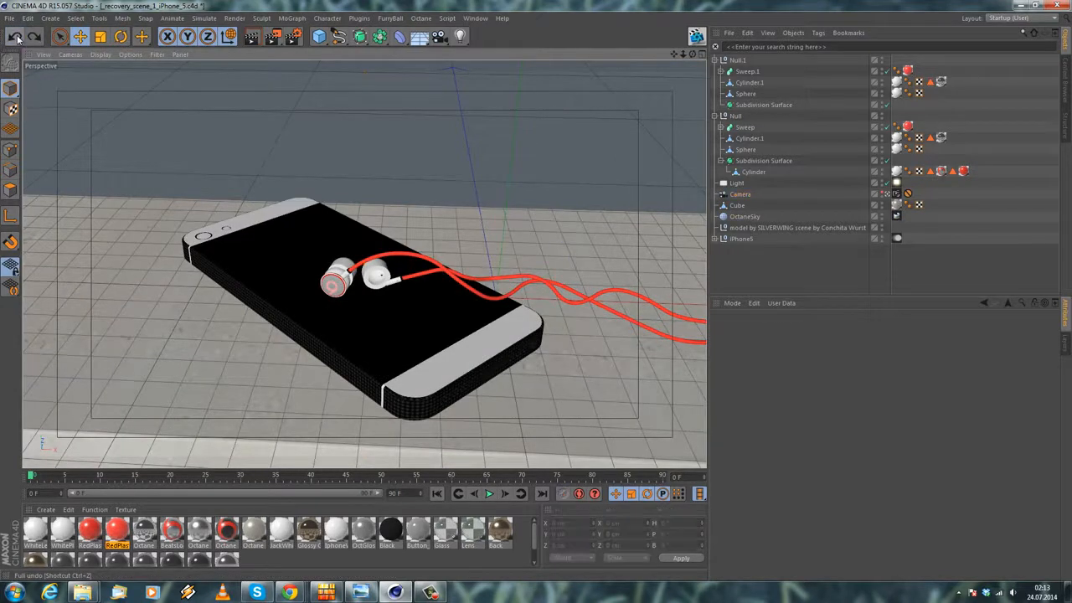
click(18, 37)
Remove the protection tag from the camera and reposition the camera for a lower, slightly closer angle on the phone.
click(924, 234)
click(739, 205)
alt+drag(448, 318, 350, 309)
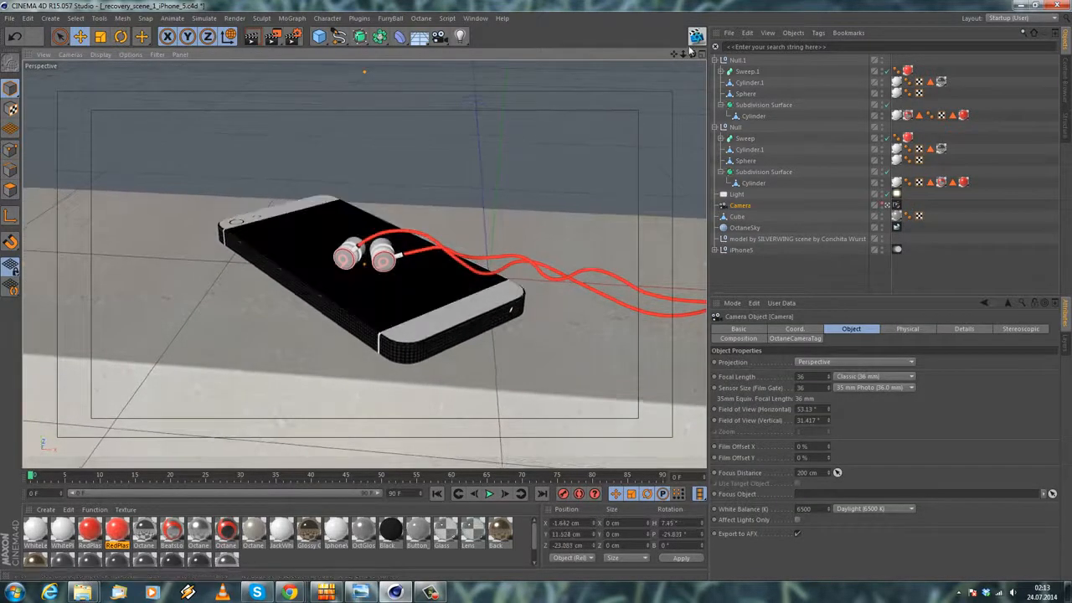
Preview the red cables in an Octane live render while nudging the camera closer to the phone, and close the render windows.
click(697, 36)
drag(247, 182, 532, 183)
drag(263, 220, 838, 137)
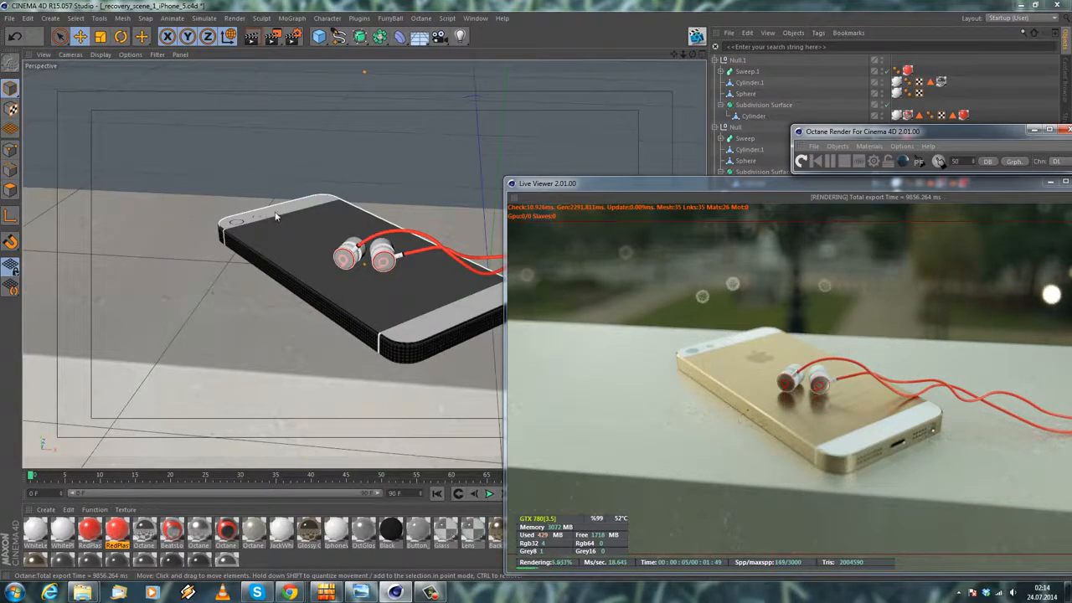
alt+drag(256, 227, 275, 215)
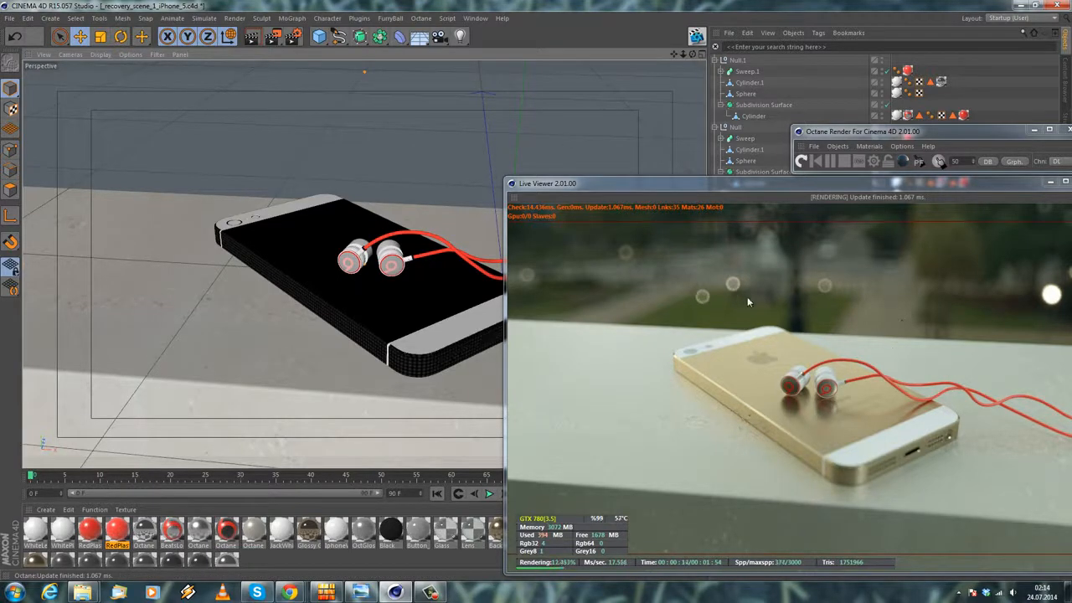
click(1071, 182)
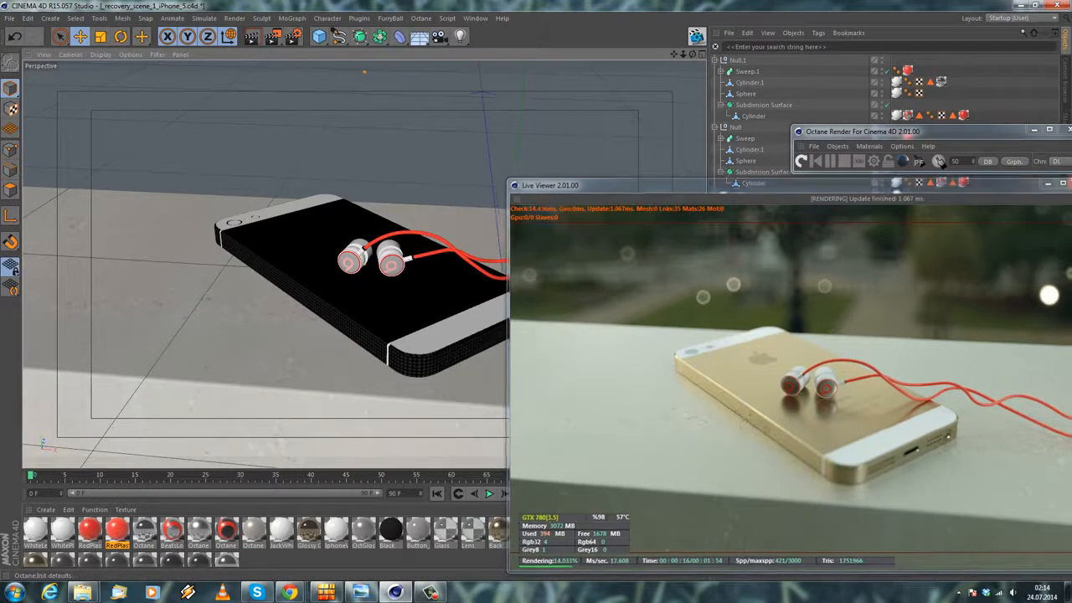
click(1067, 130)
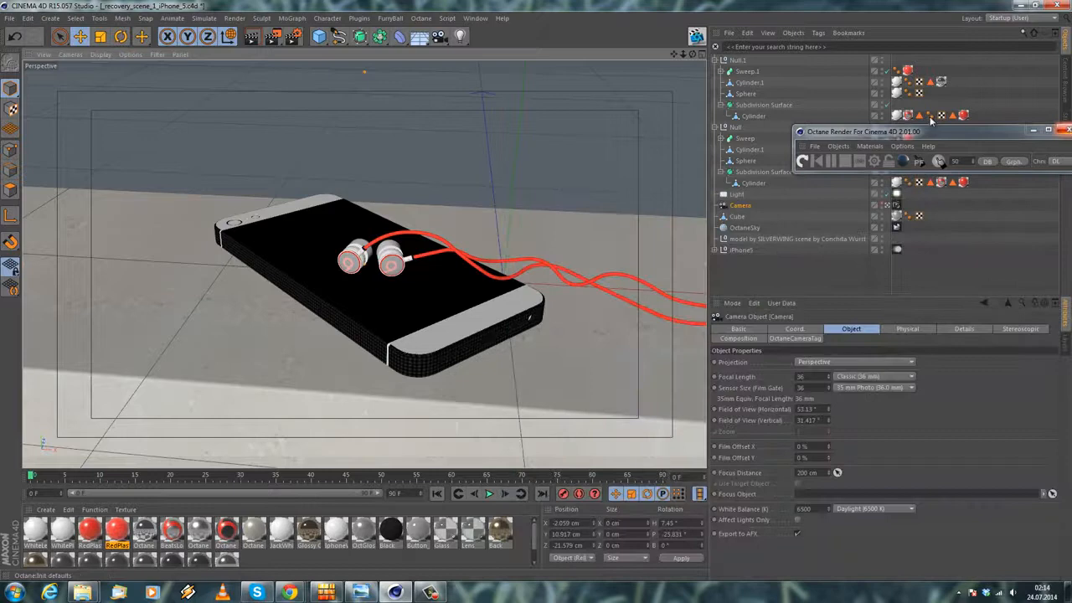
Select both earphone nulls and move them together across the phone to about X -3.13 cm, Z -0.5 cm.
click(737, 60)
click(716, 61)
ctrl+click(733, 71)
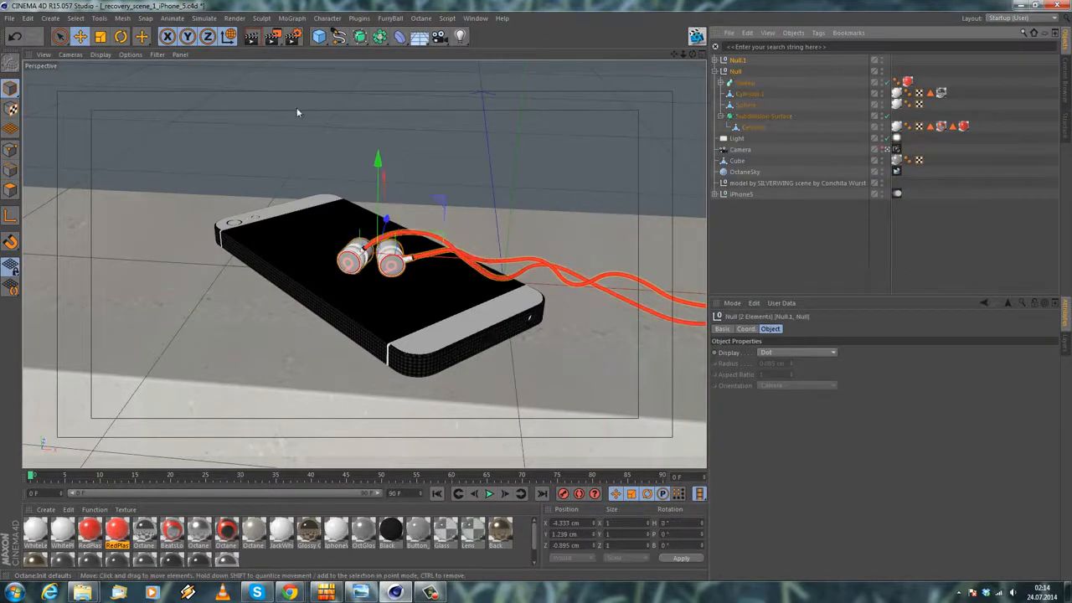
drag(458, 259, 440, 254)
drag(364, 231, 447, 258)
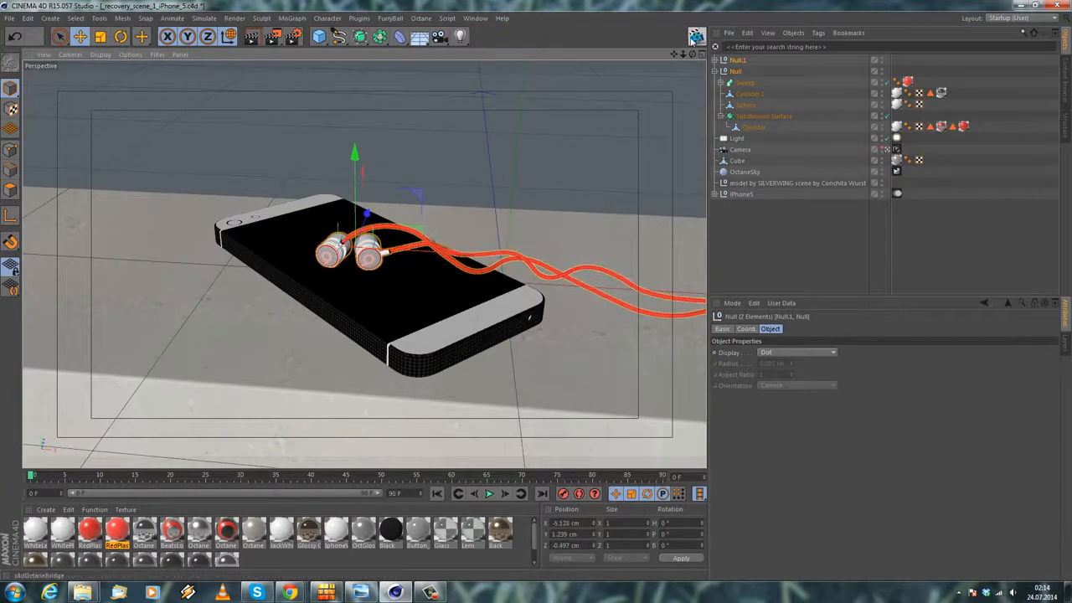
Start a new Octane live render of the moved earphones and save the scene.
click(697, 36)
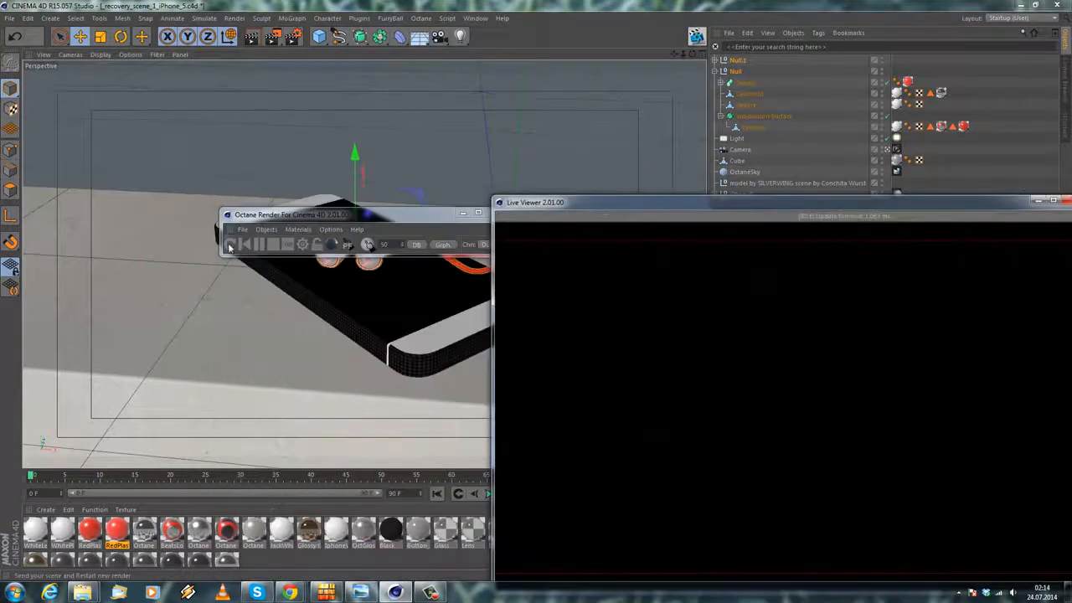
click(230, 248)
drag(277, 215, 855, 142)
mouse_move(770, 203)
mouse_down()
mouse_move(725, 200)
mouse_move(758, 194)
mouse_up()
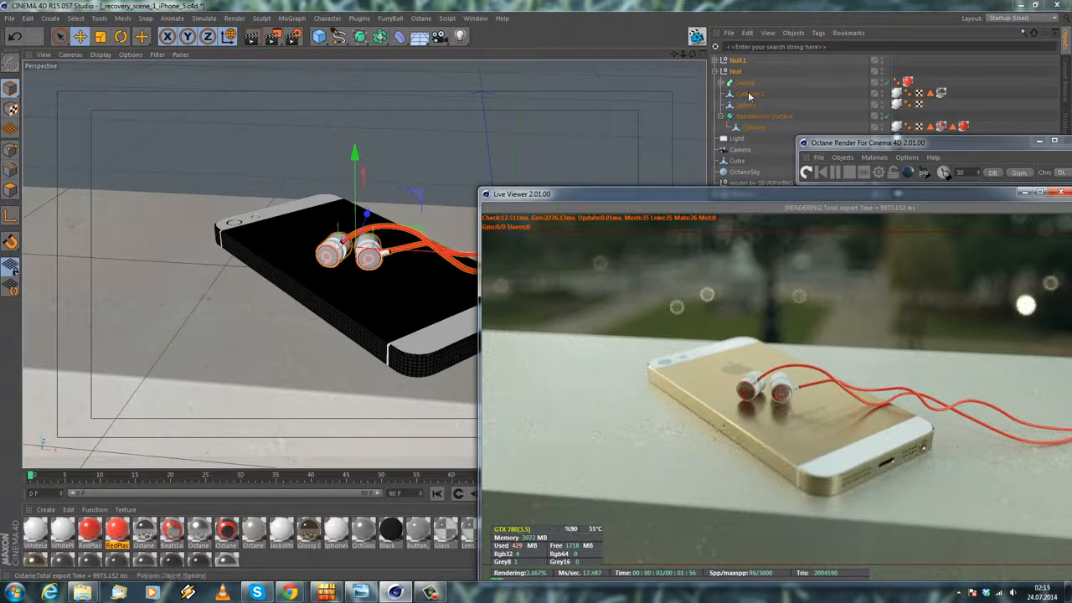
click(10, 18)
click(34, 97)
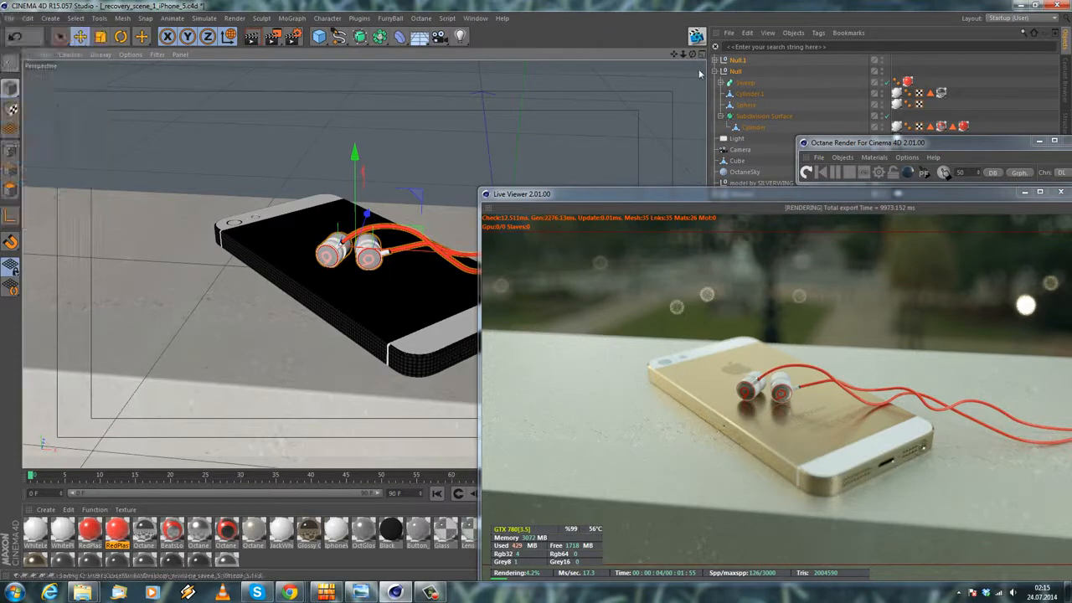
Add an Octane object tag to both selected earphone nulls, Null.1 and Null.
right_click(735, 67)
mouse_move(769, 92)
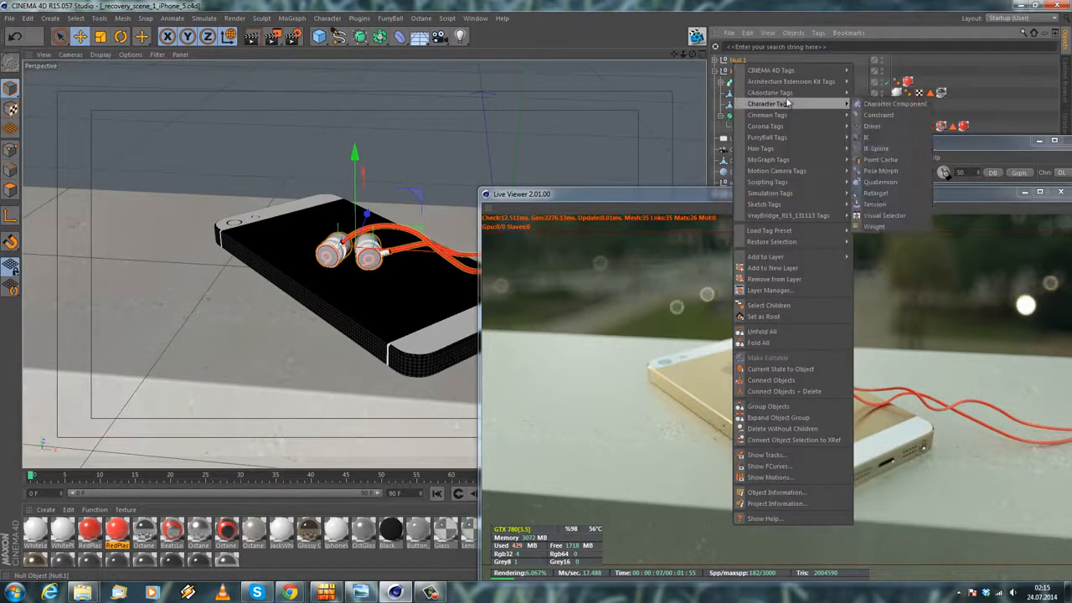
click(890, 125)
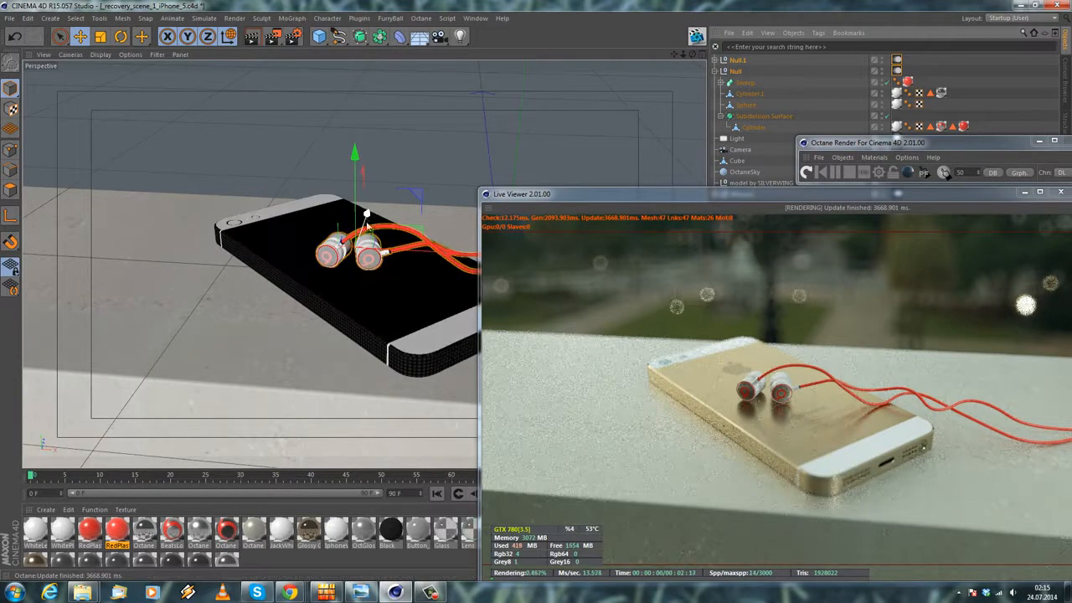
Shift both earphones along the X and Z axes over the phone during the live render, leaving them near its upper middle.
drag(366, 221, 365, 233)
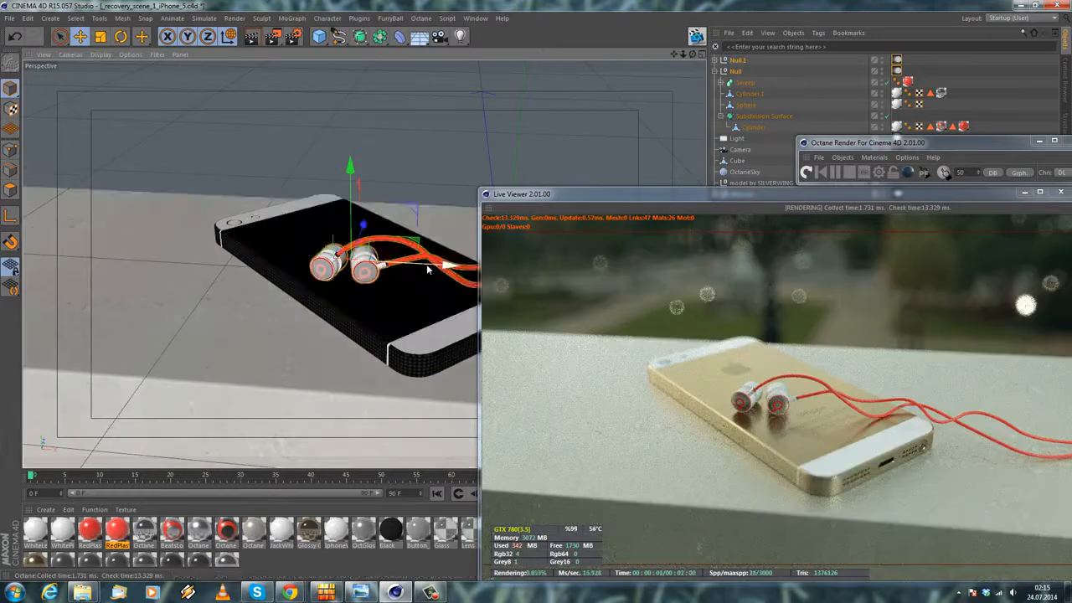
drag(427, 269, 410, 267)
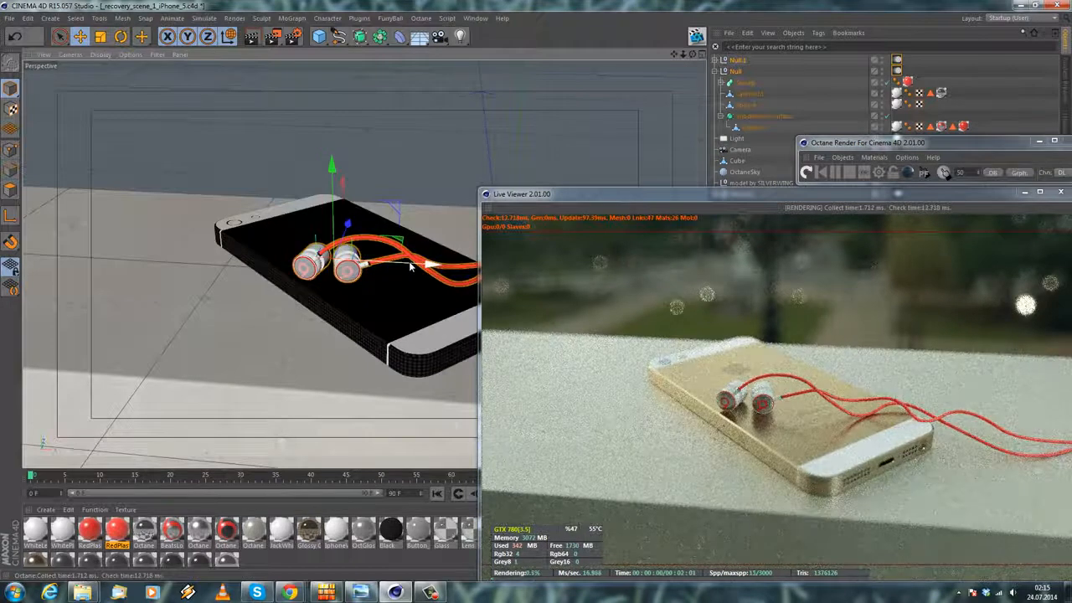
drag(350, 236, 353, 214)
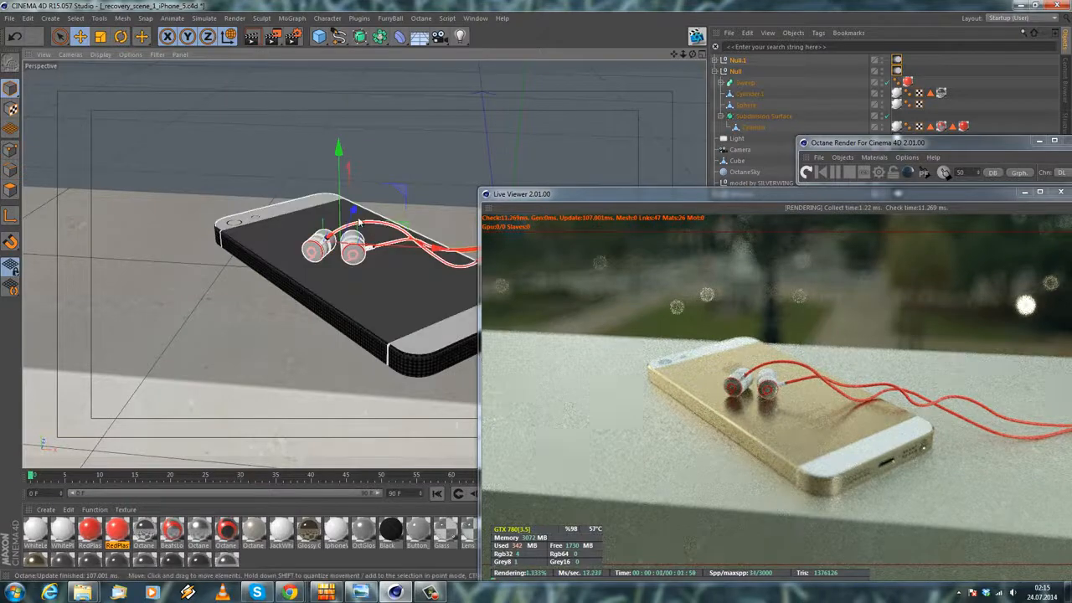
drag(349, 220, 358, 201)
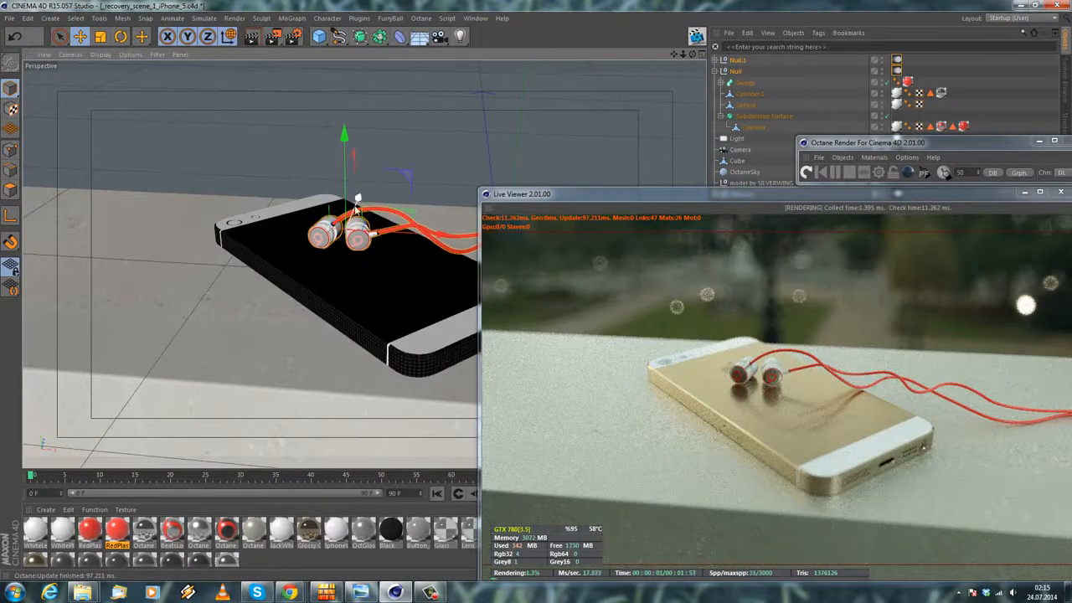
drag(358, 201, 385, 253)
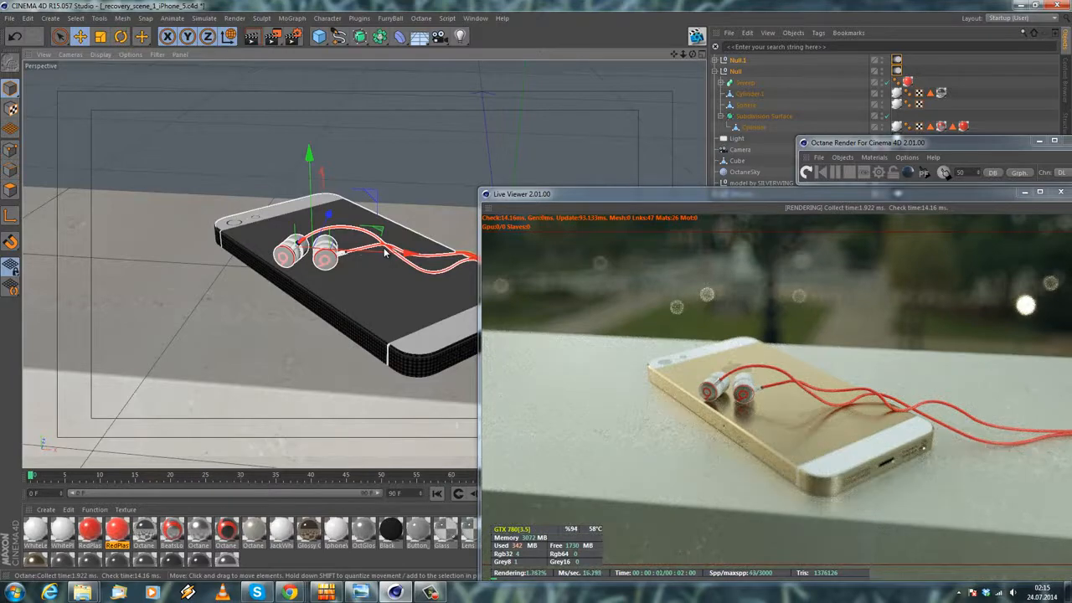
drag(392, 254, 439, 254)
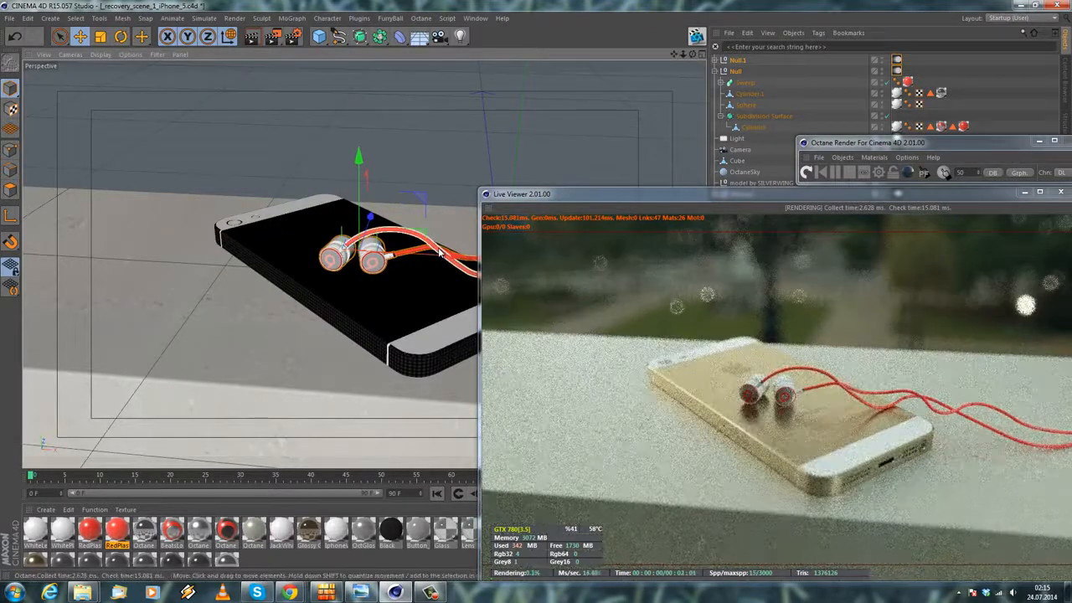
drag(369, 232, 366, 223)
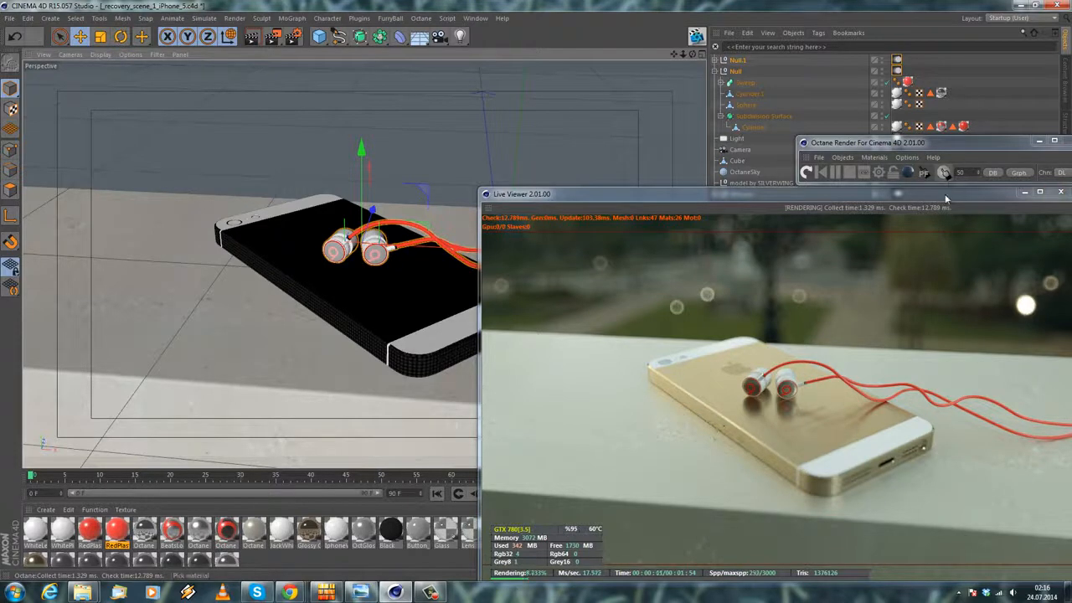
Close the Octane live render windows and save the scene.
click(1061, 192)
click(1055, 142)
click(8, 17)
click(15, 110)
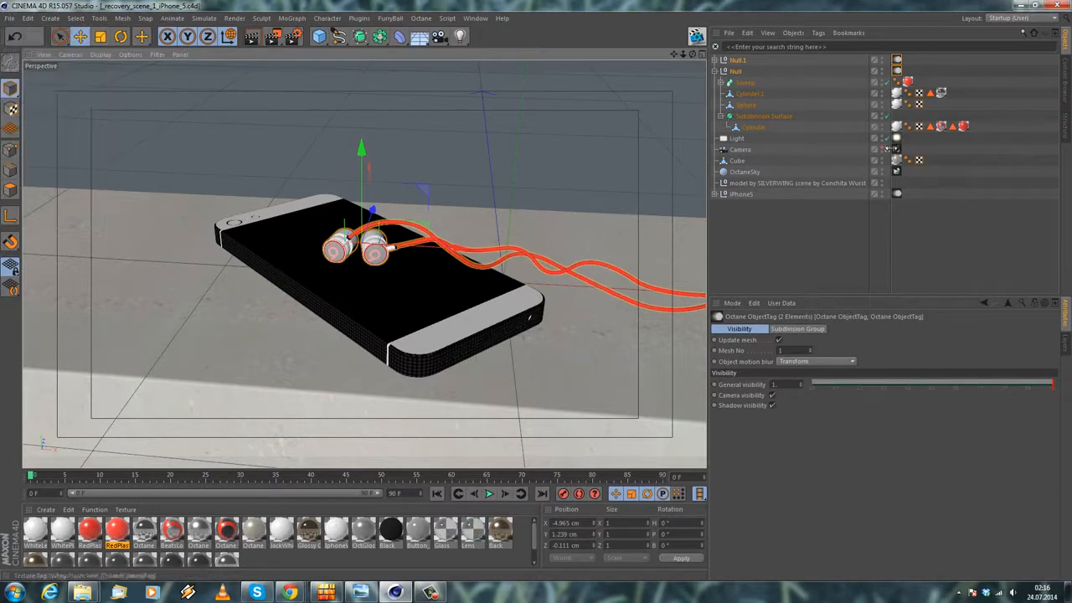
Outside the camera view, duplicate the area light, shift the copy along X to about 6.66 cm and rename it Light1.
click(887, 149)
alt+right_drag(467, 164, 369, 190)
alt+drag(369, 189, 471, 243)
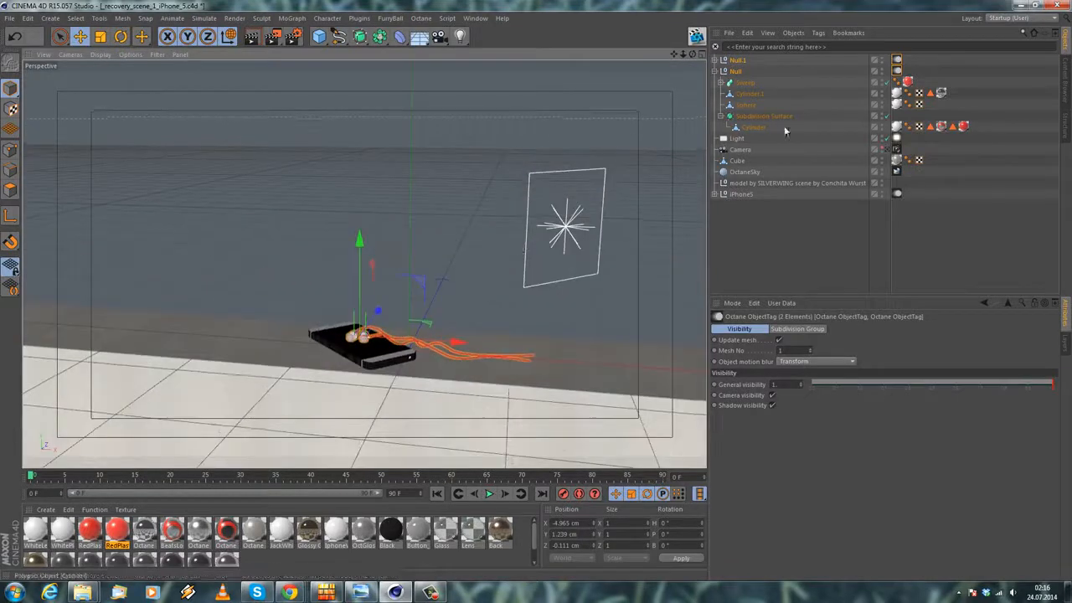
ctrl+drag(729, 140, 738, 134)
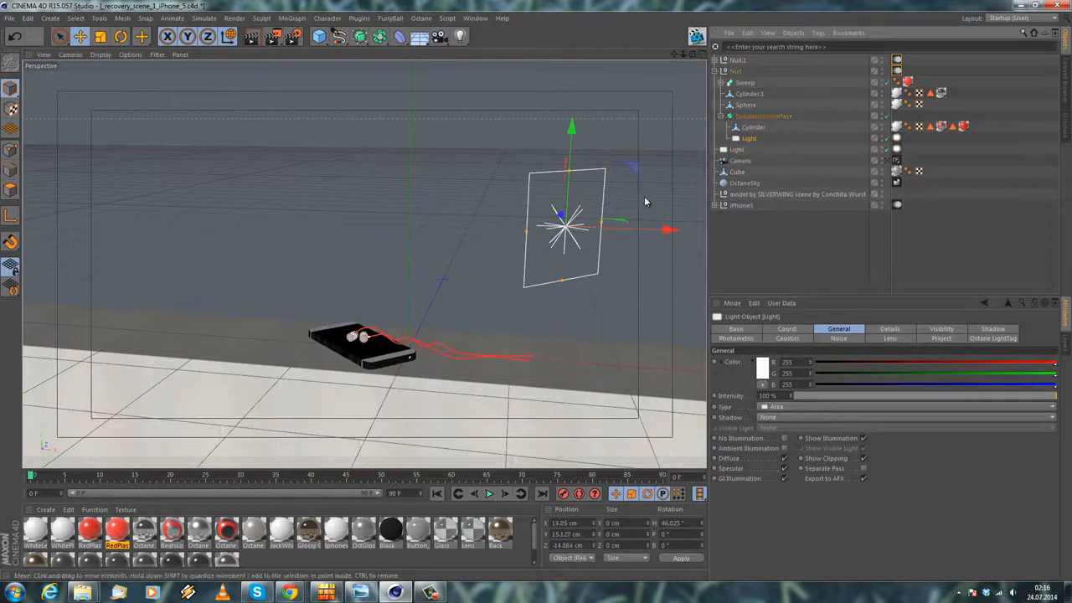
drag(735, 156, 735, 155)
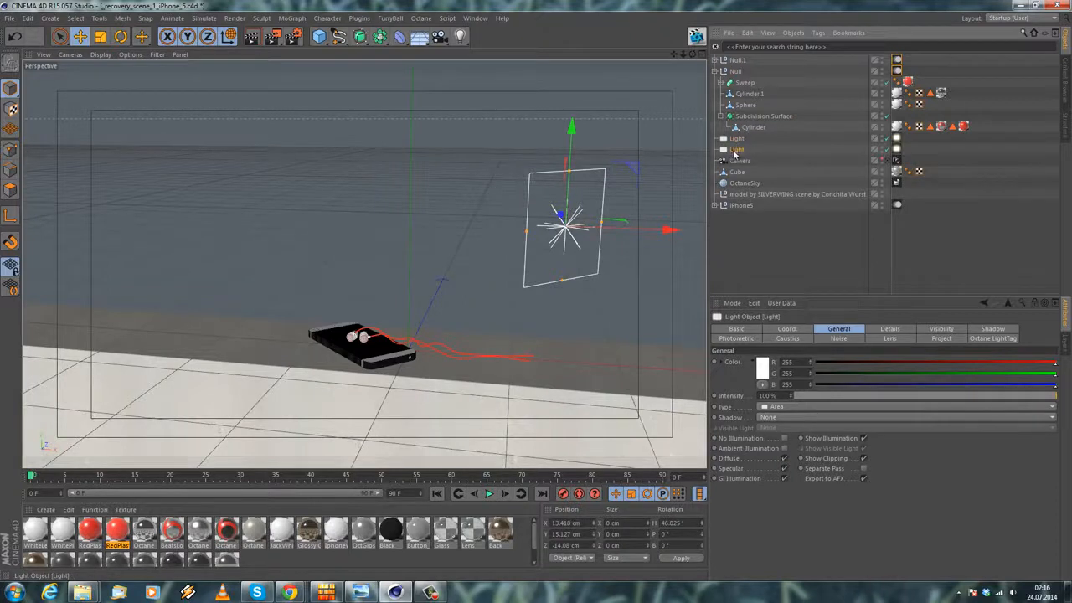
drag(596, 237, 490, 237)
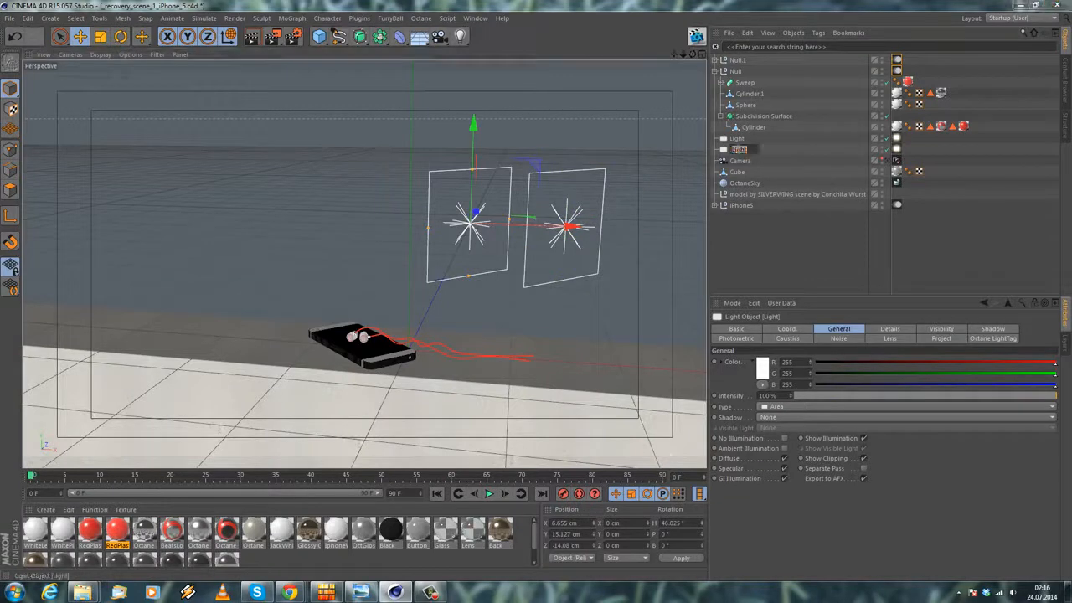
key(Return)
Move Light1 to about X -7.72 cm and Y 5.91 cm, and rotate its heading to about -44°.
drag(520, 228, 319, 242)
alt+drag(408, 309, 471, 240)
drag(455, 174, 403, 222)
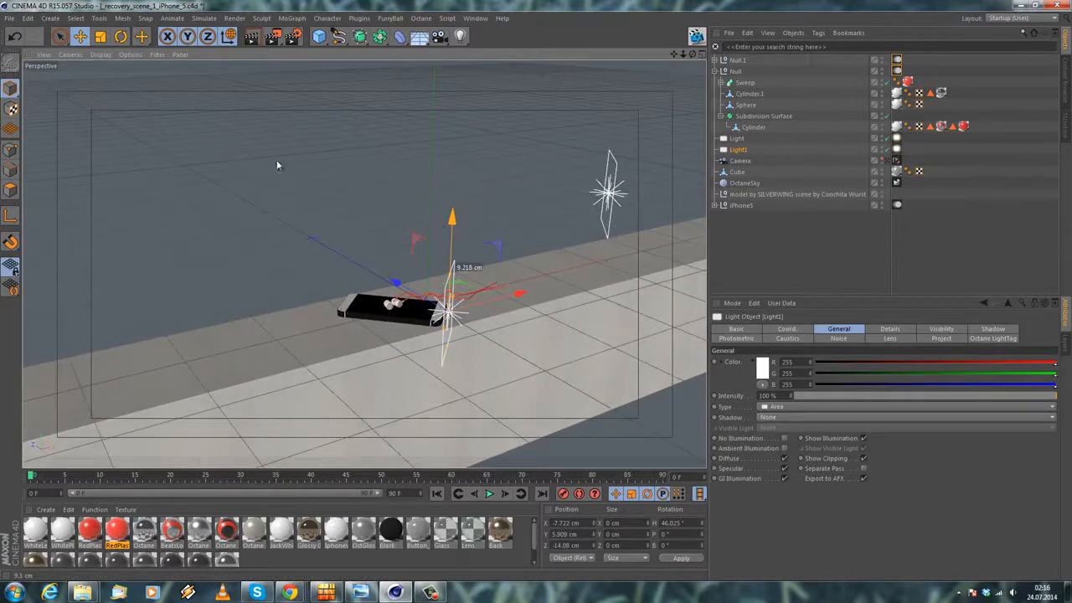
click(121, 36)
drag(474, 340, 320, 220)
Move Light1 out in front of the phone to about X -17.74 cm, Y 2.22 cm, Z -17.51 cm.
click(80, 37)
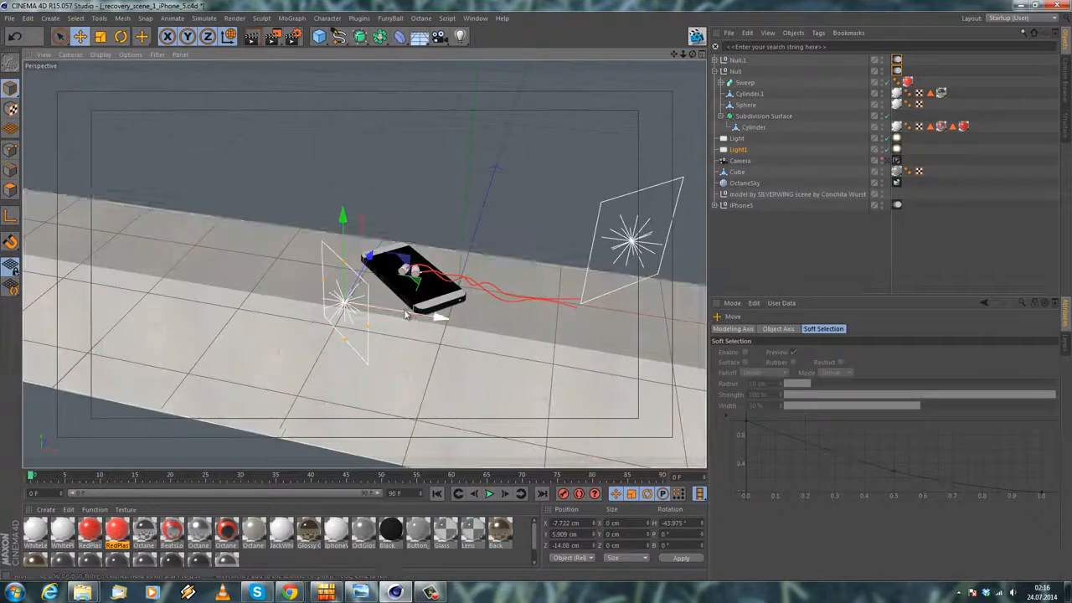
drag(439, 318, 299, 344)
alt+drag(279, 292, 287, 266)
alt+drag(364, 288, 355, 185)
alt+drag(368, 126, 445, 151)
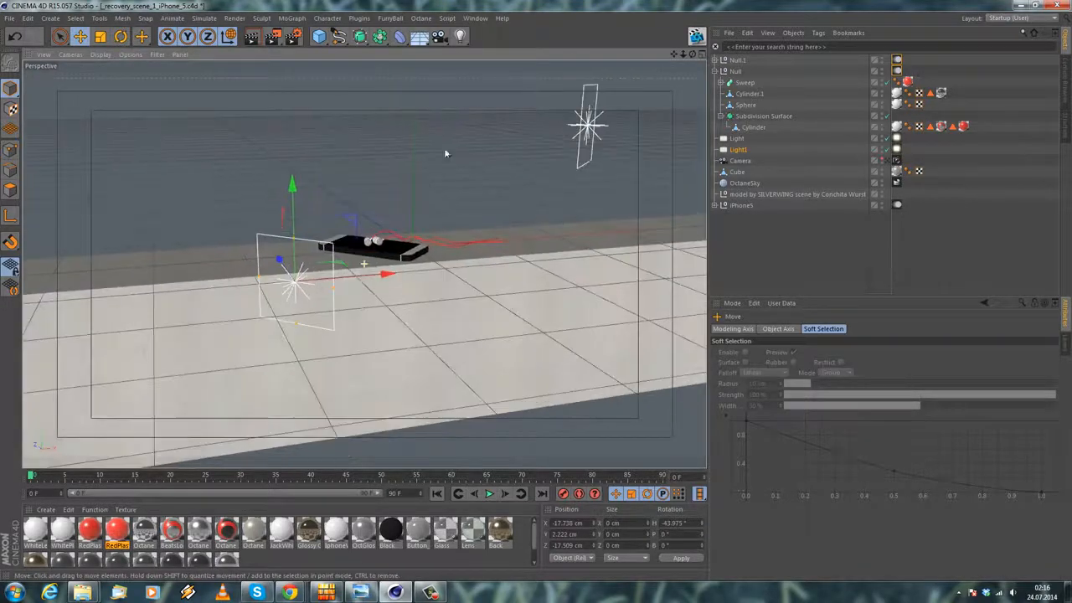
Return to the scene camera and start an Octane live render, arranging its windows clear of the object list.
click(888, 161)
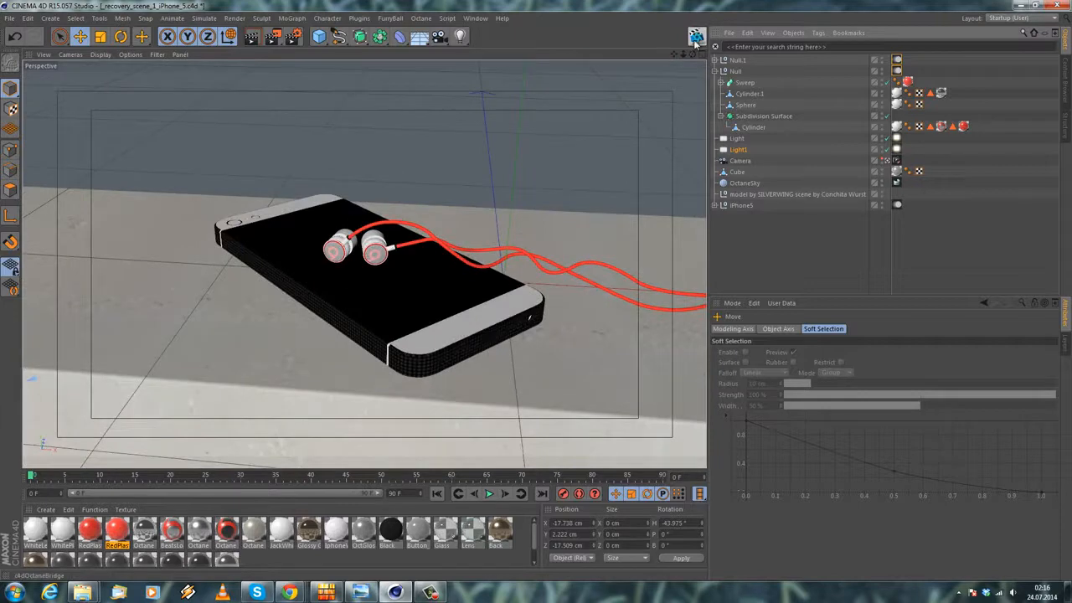
click(696, 36)
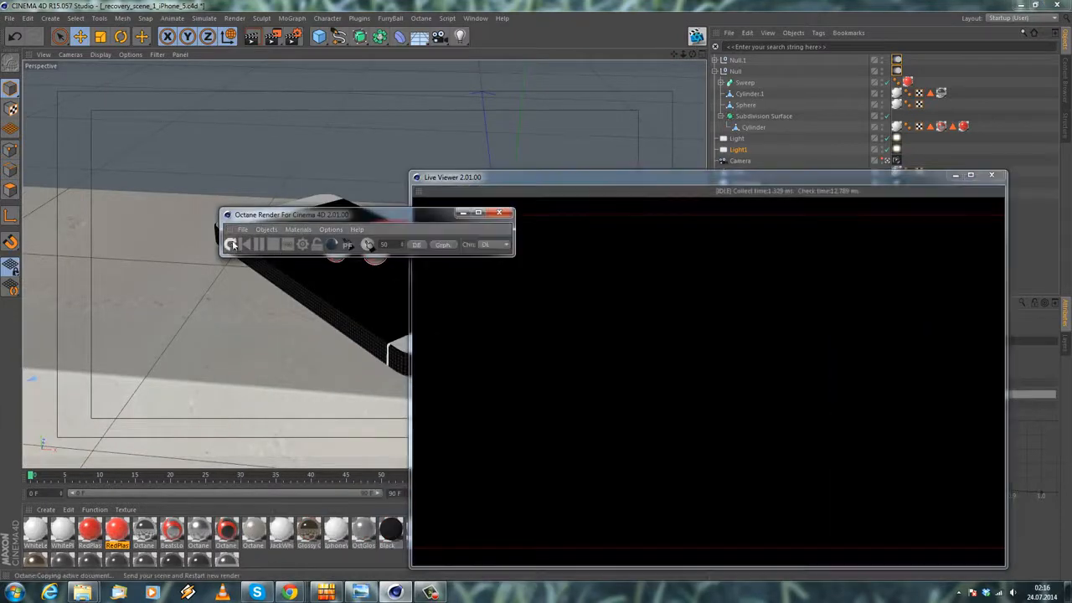
drag(669, 190, 496, 125)
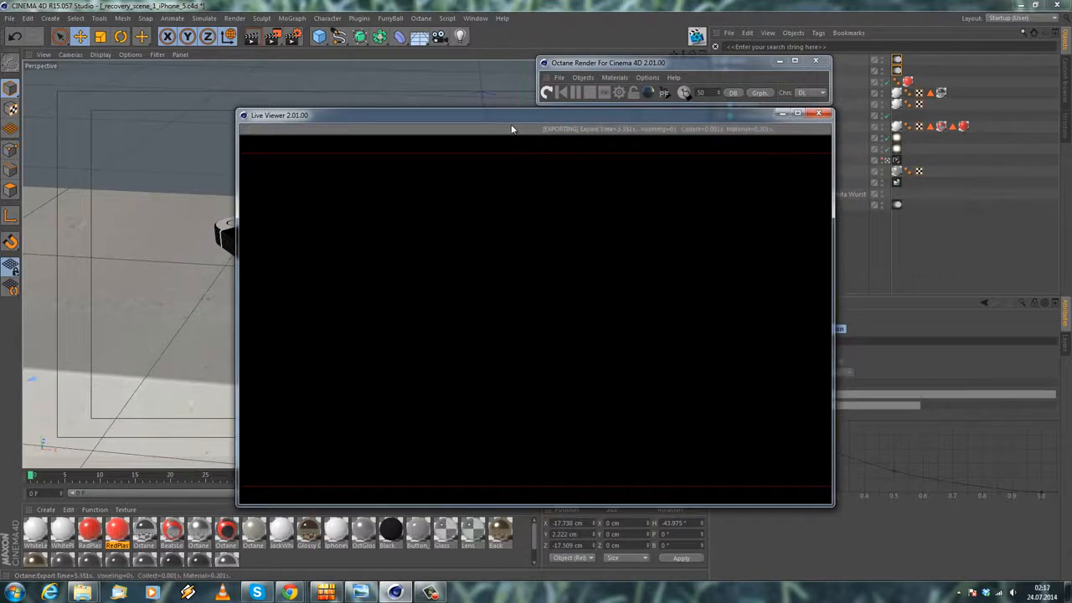
drag(623, 59, 524, 71)
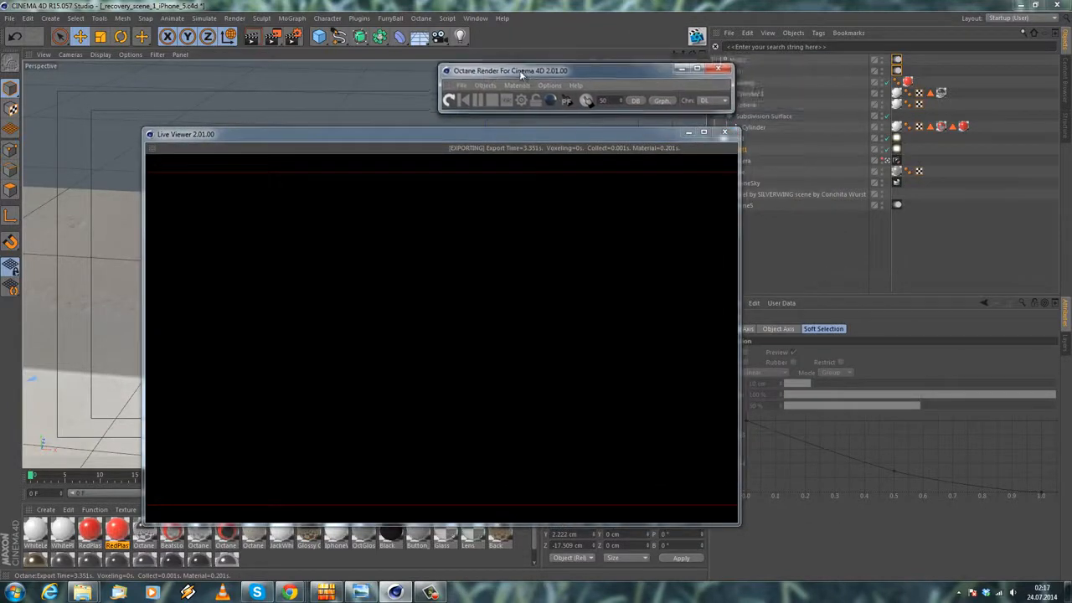
drag(644, 76, 578, 104)
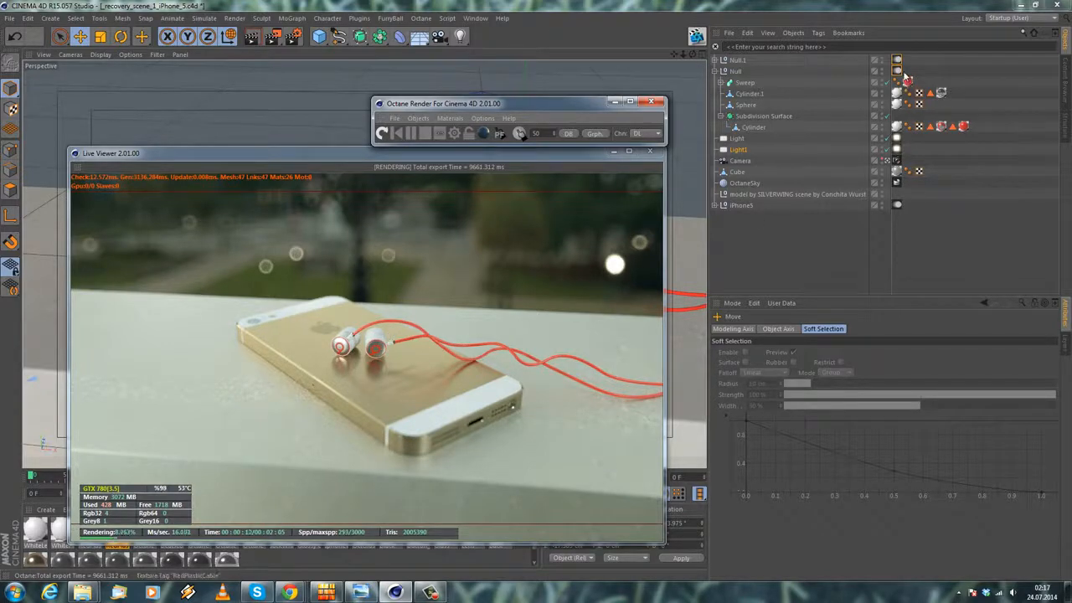
Try raising Light1 to a Y position of 16.222 cm during the live render.
click(897, 149)
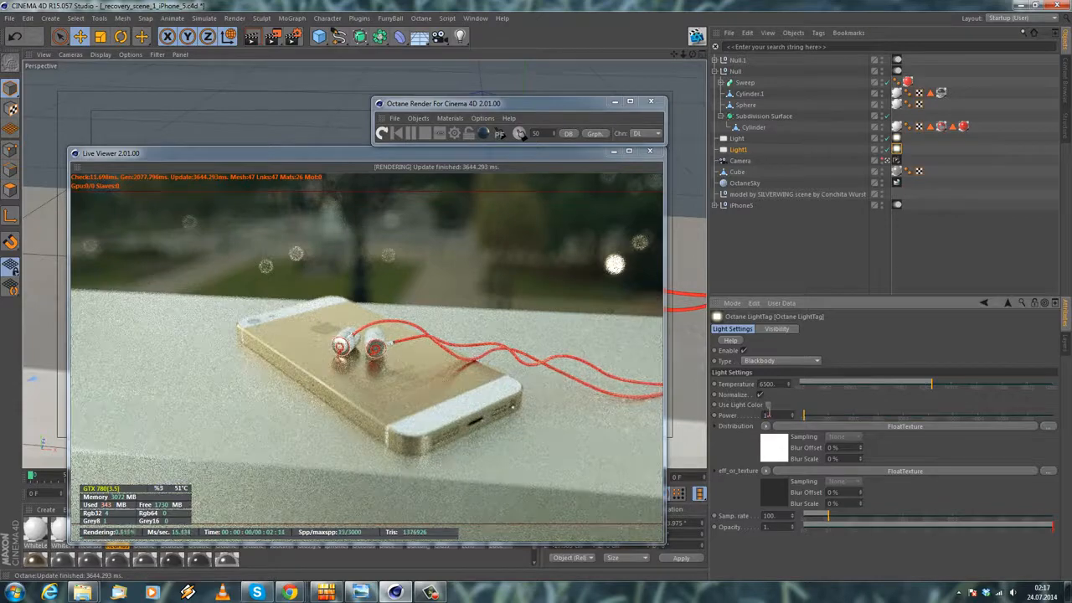
click(739, 150)
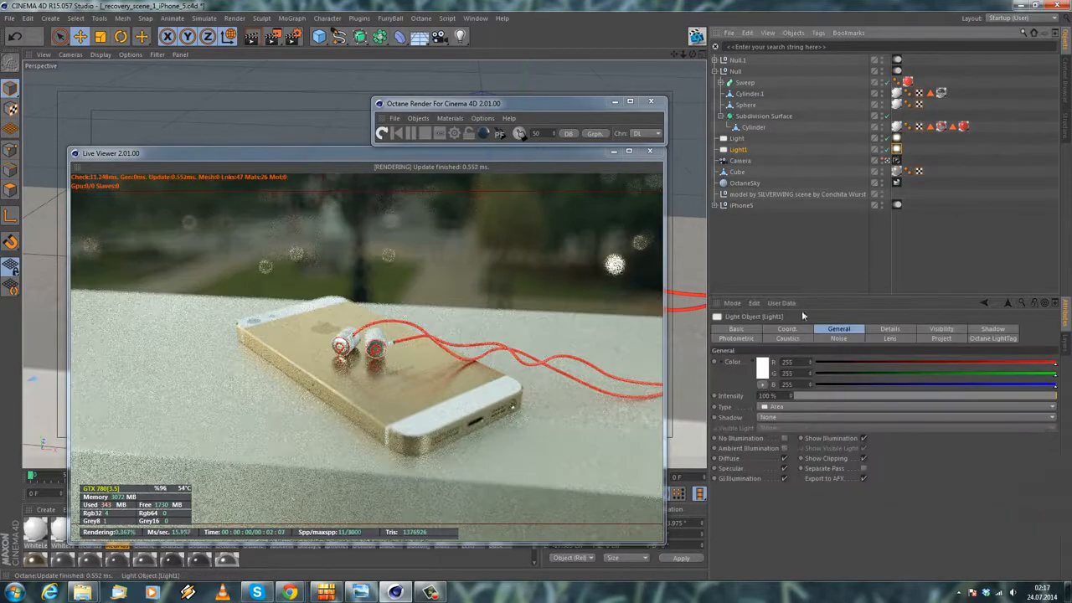
click(767, 370)
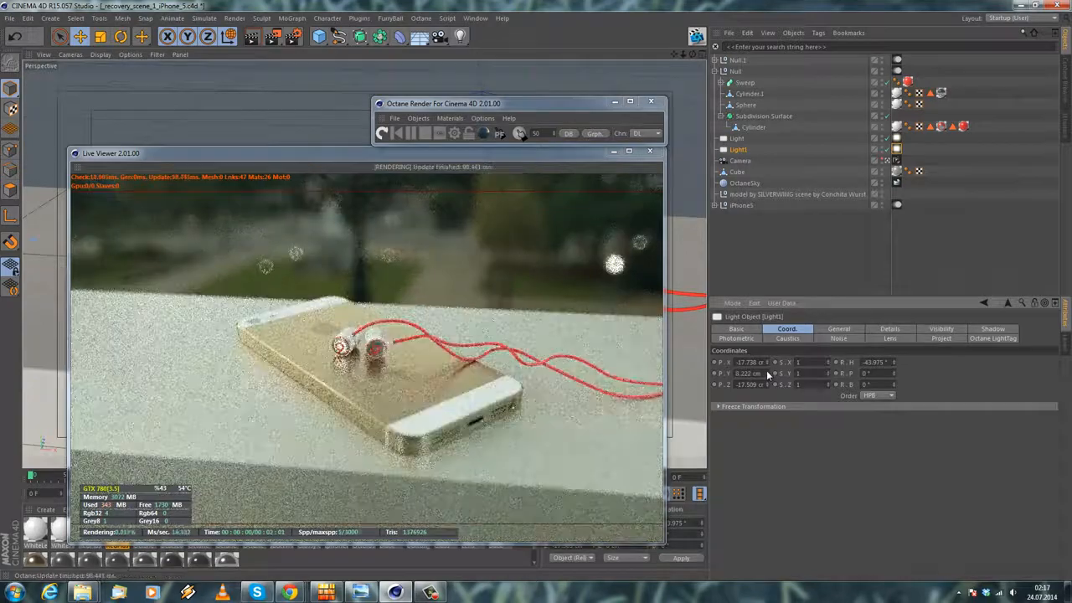
click(767, 371)
click(766, 370)
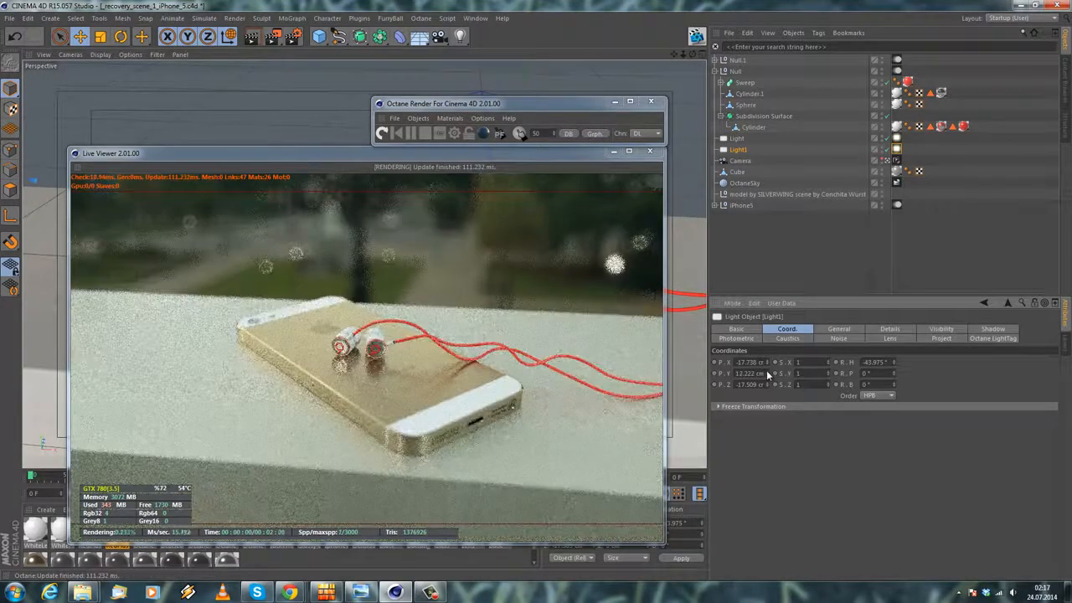
click(767, 370)
click(767, 370)
click(767, 370)
click(767, 370)
click(767, 370)
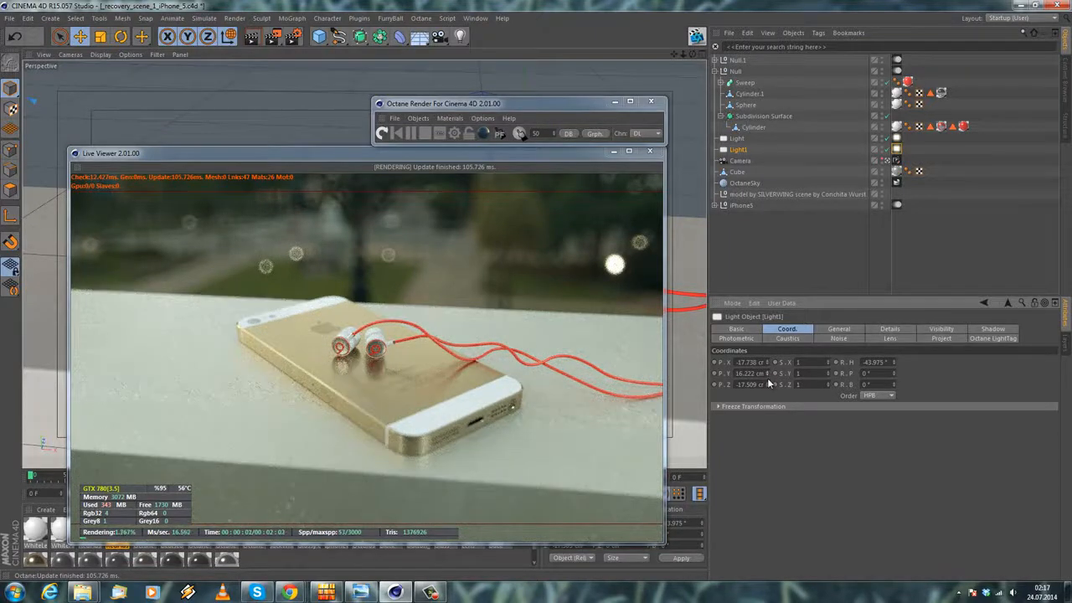
Lower Light1 to a Y position of 3.222 cm.
click(768, 375)
click(766, 373)
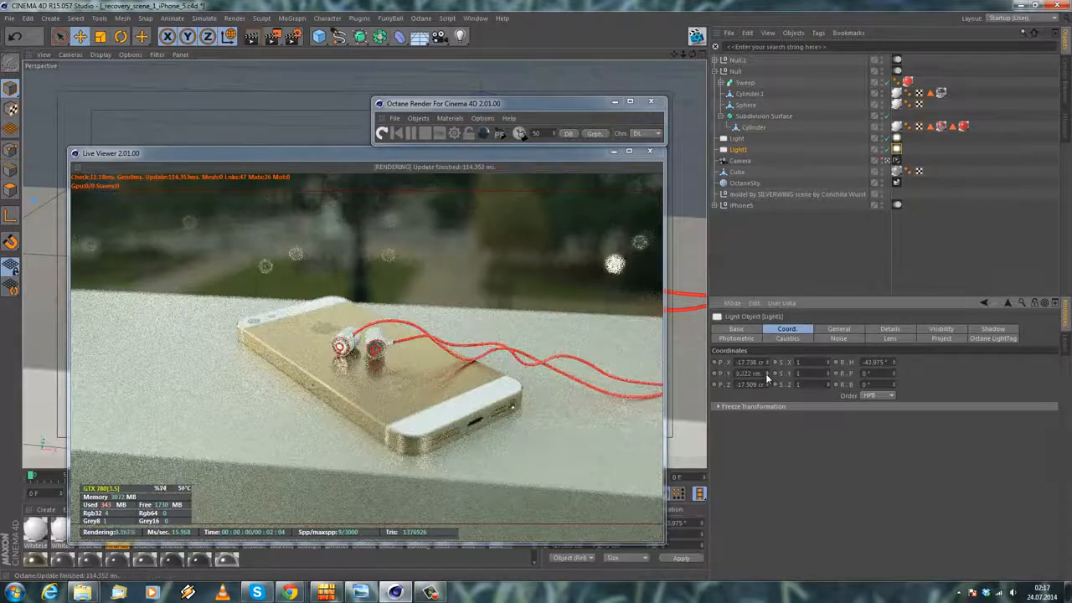
click(766, 373)
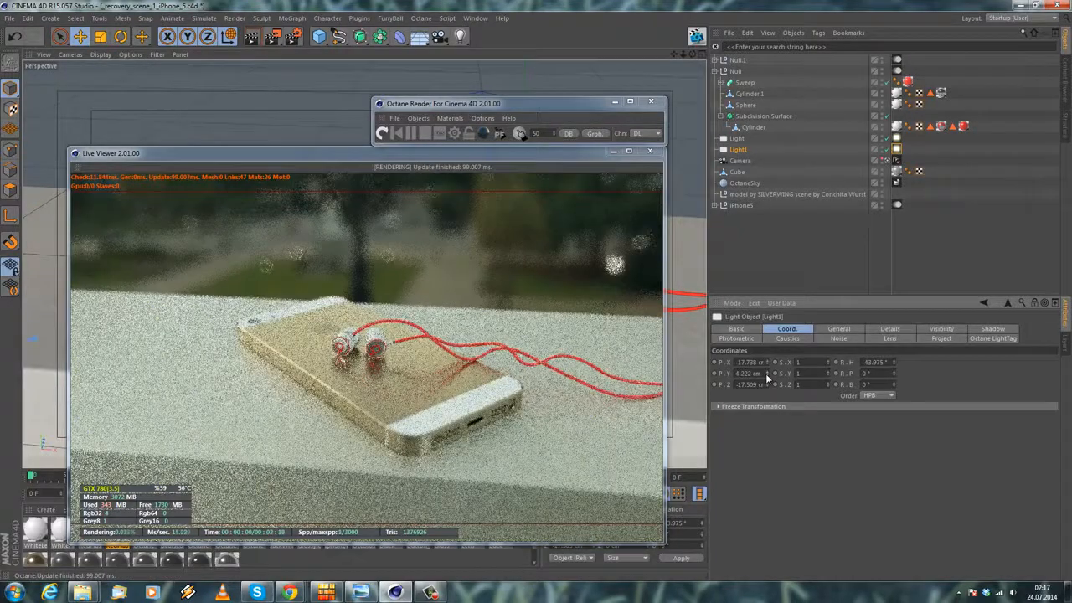
click(765, 373)
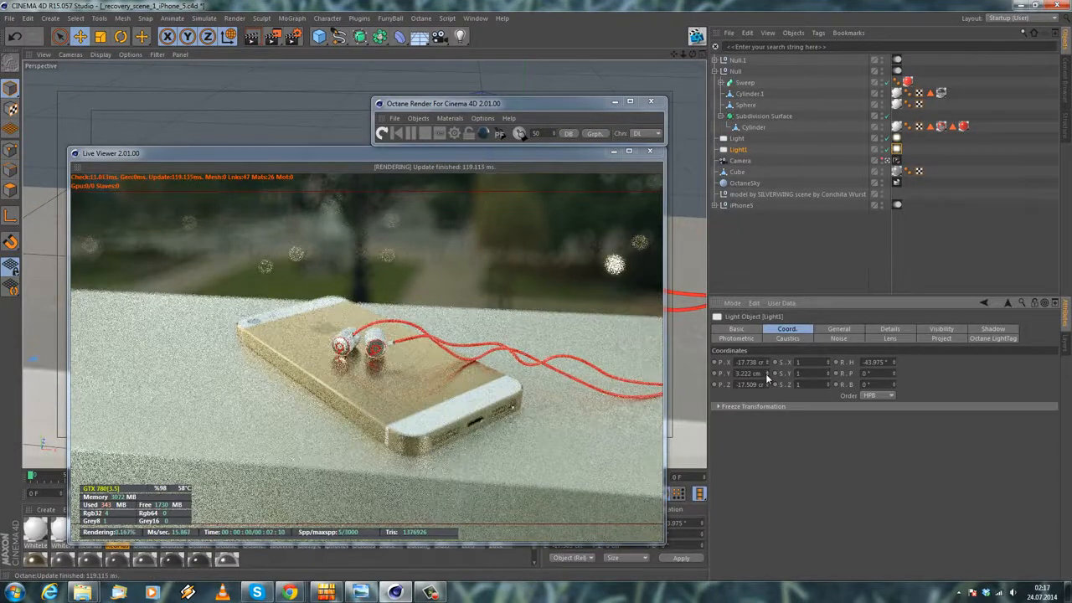
Set the power in Light1's Octane light tag to 0.5.
click(898, 149)
text(0.5)
key(Return)
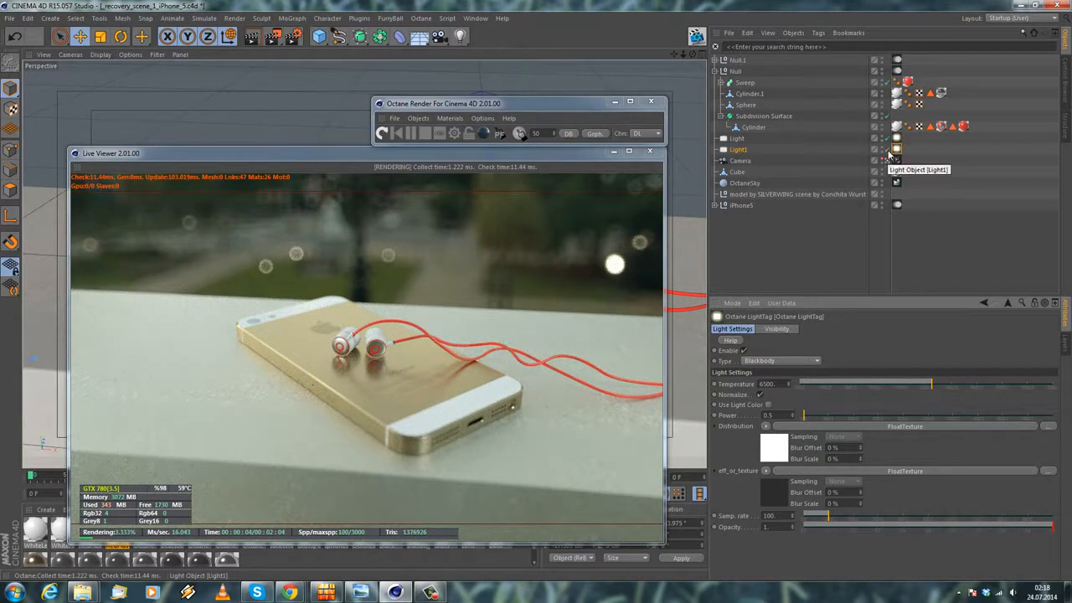
Switch Light1 off and on to compare its effect in the live render, and close the Octane windows.
click(887, 151)
click(888, 151)
click(888, 151)
click(889, 152)
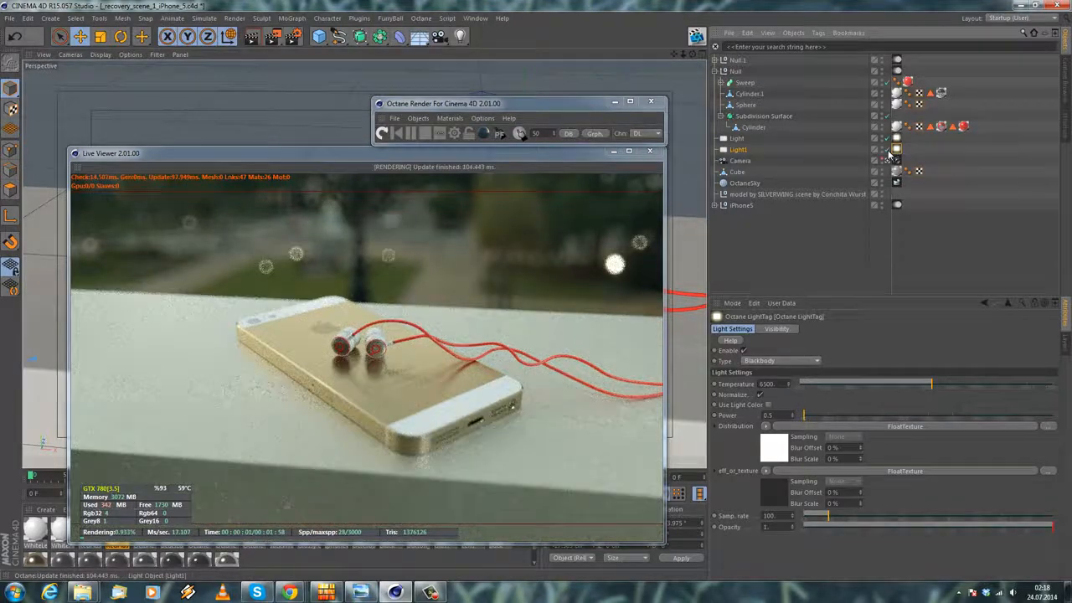
click(889, 151)
click(889, 152)
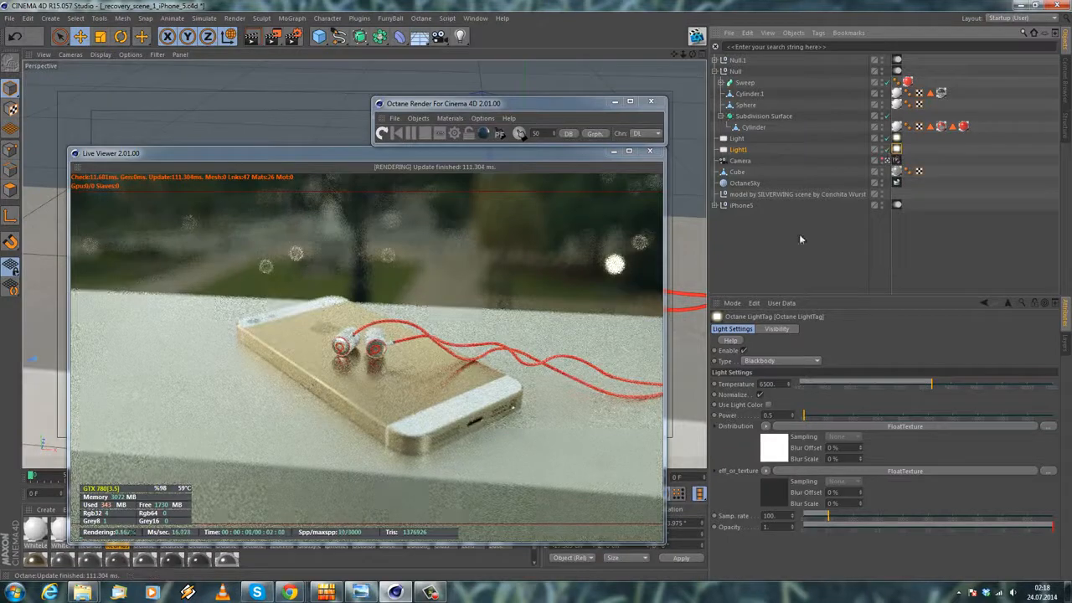
click(776, 149)
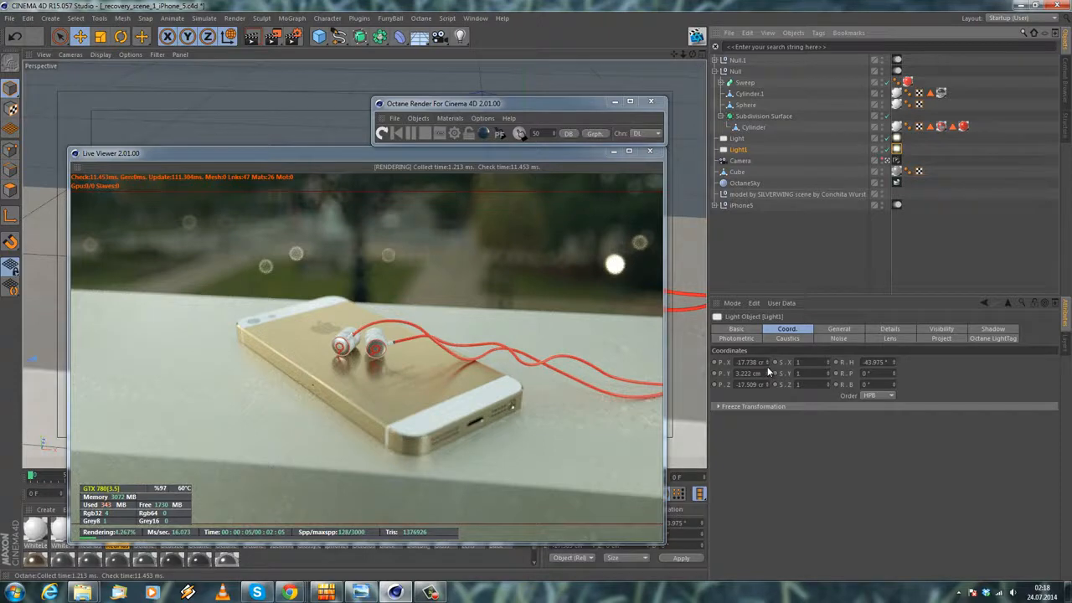
click(647, 152)
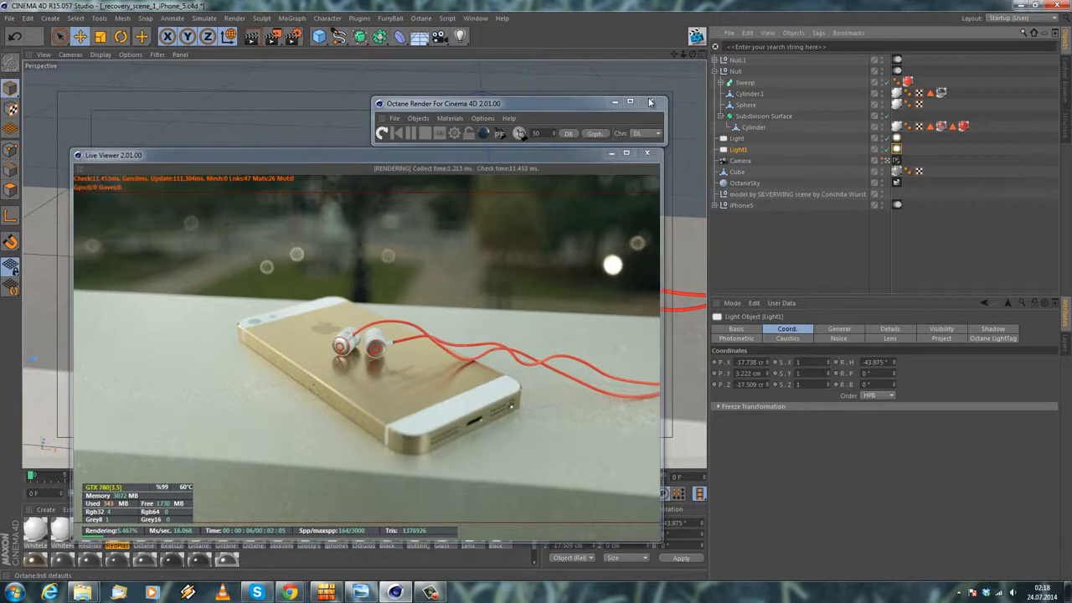
Leave the camera view, add a plane and rotate it to 90° pitch and -40° bank.
click(895, 160)
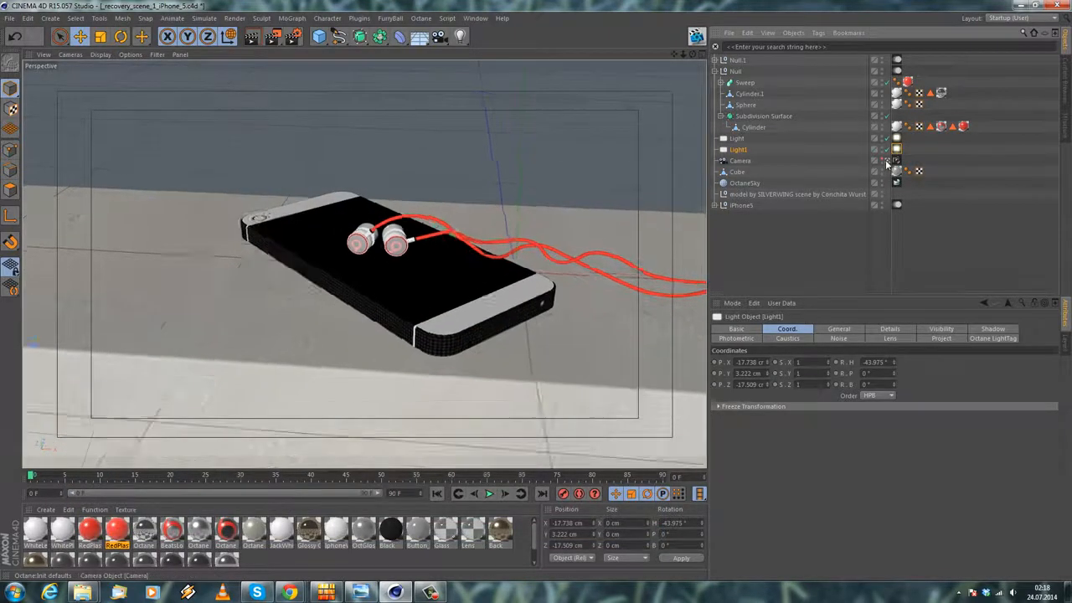
drag(320, 36, 423, 72)
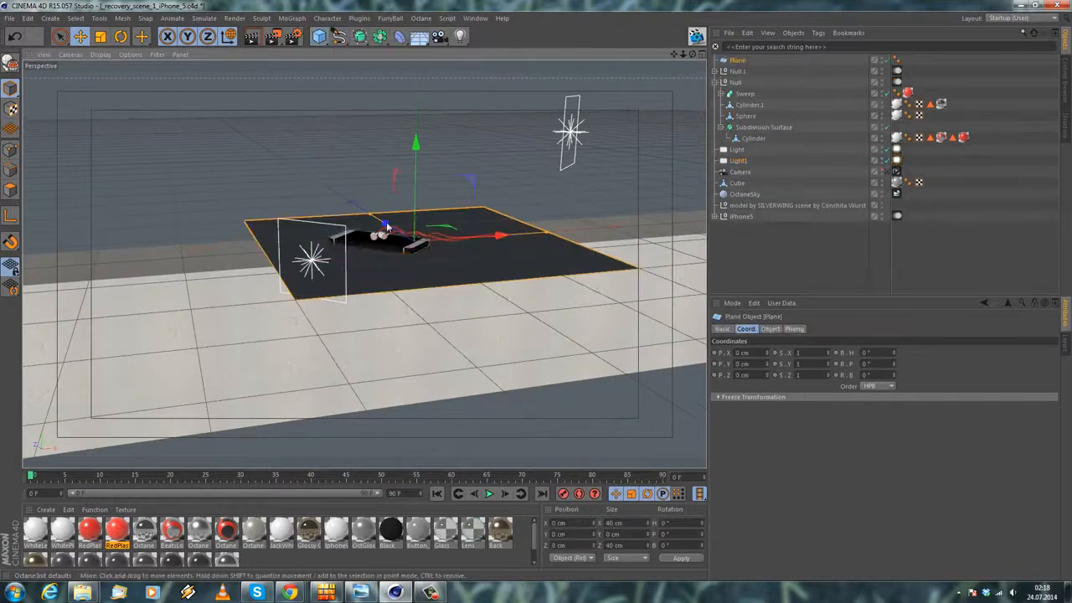
key(r)
drag(443, 220, 443, 324)
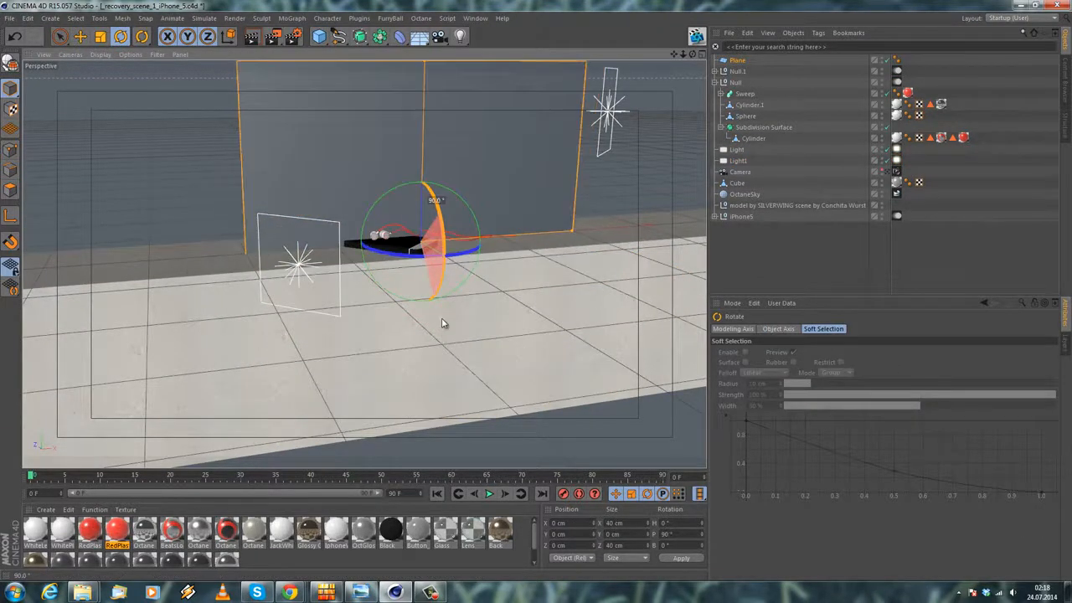
drag(419, 263, 295, 281)
Move the plane beneath Light1 to about X -16.11 cm, Y -17.54 cm, Z -16.15 cm.
click(82, 37)
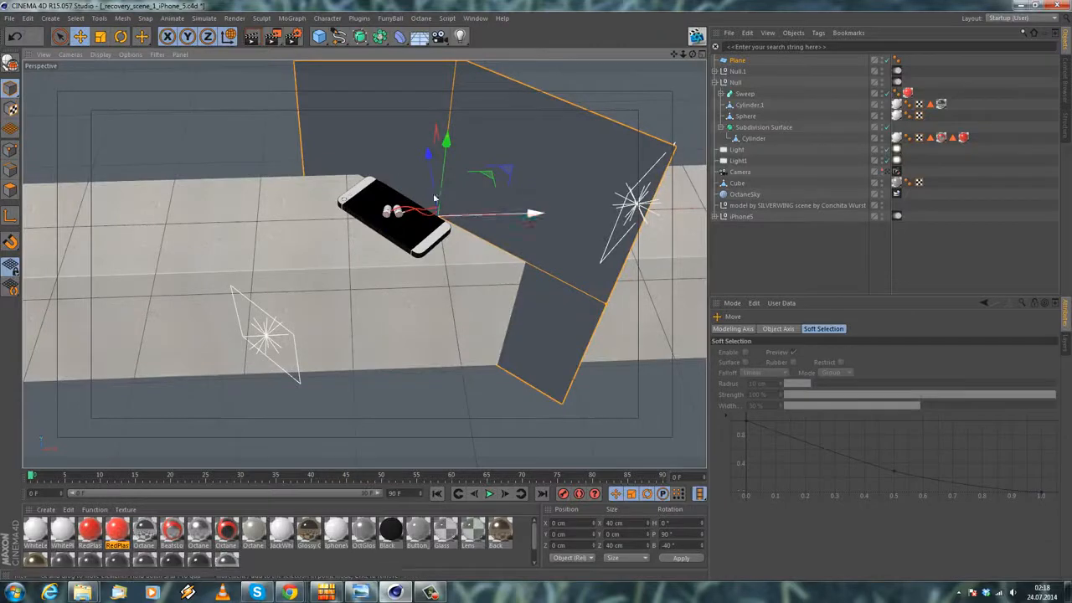
drag(437, 206, 343, 321)
drag(297, 245, 448, 352)
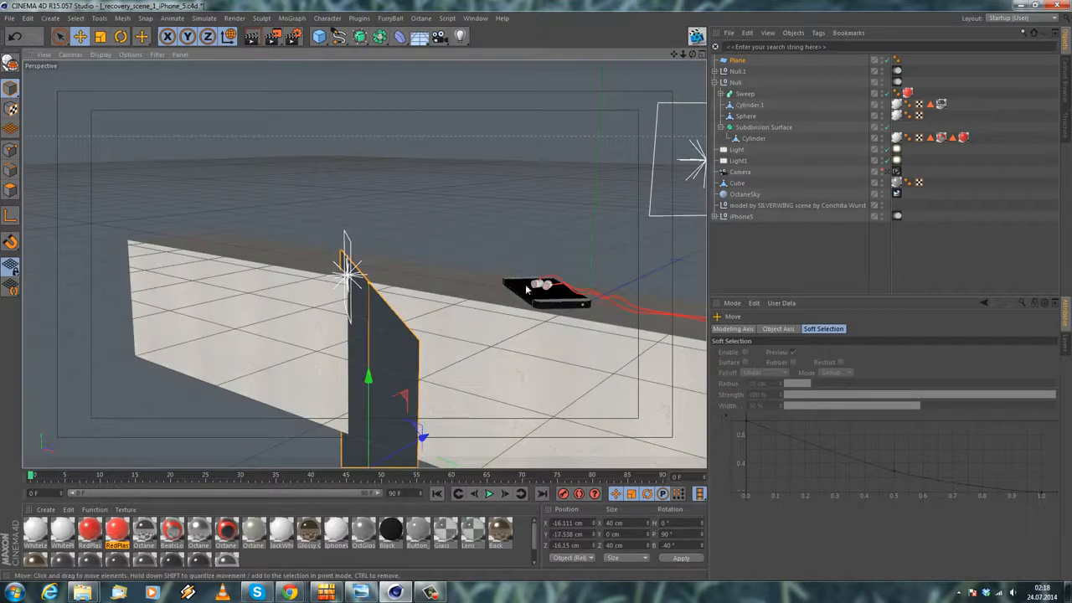
Return to the scene camera and start a new Octane live render with the plane in place, arranging its windows.
click(890, 173)
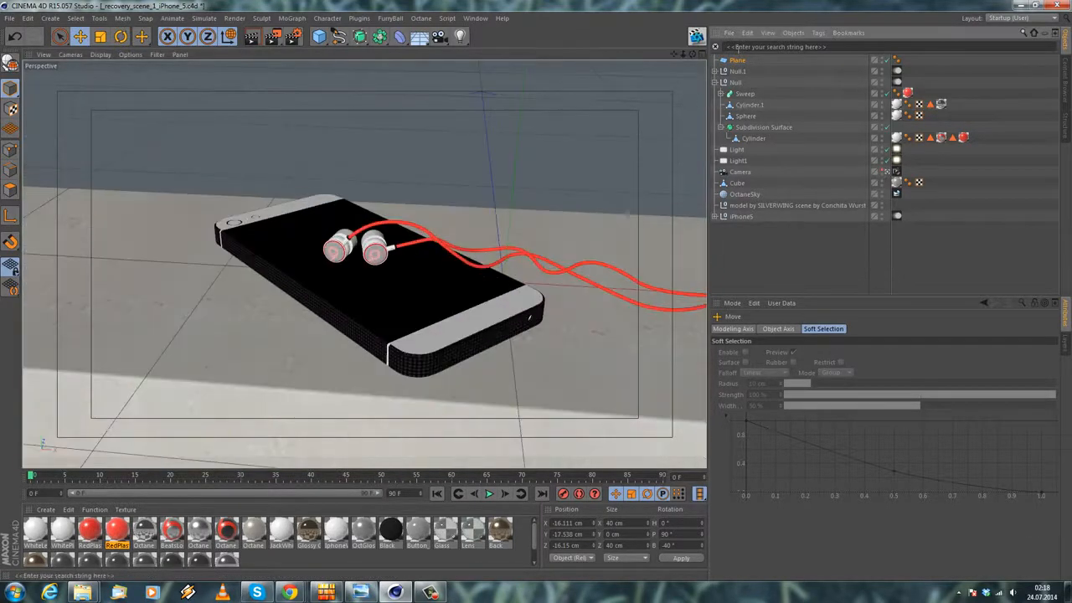
click(696, 36)
drag(471, 190, 674, 197)
drag(279, 215, 777, 141)
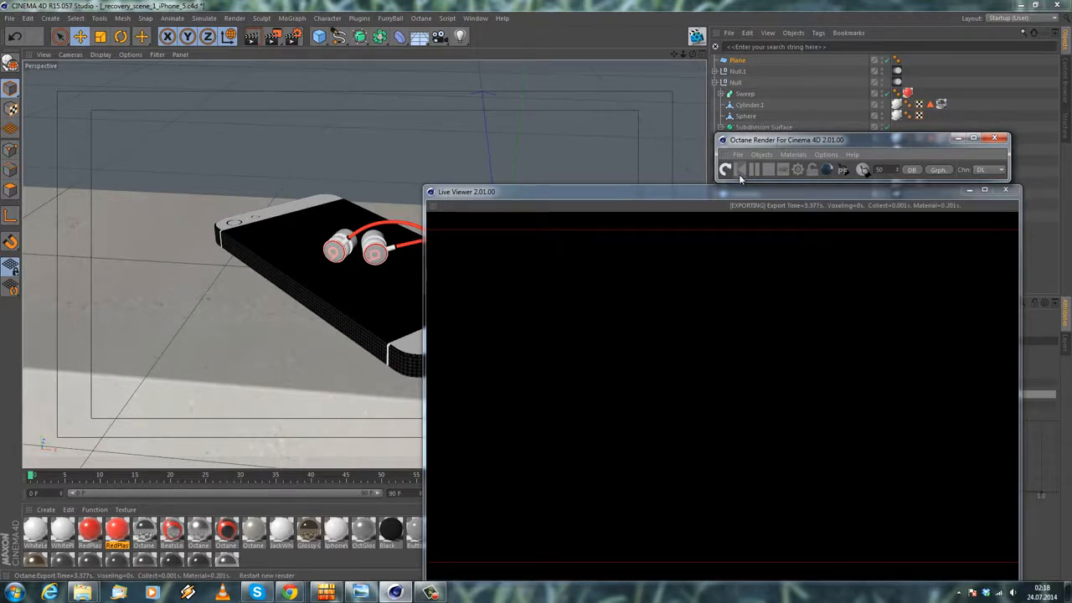
click(725, 171)
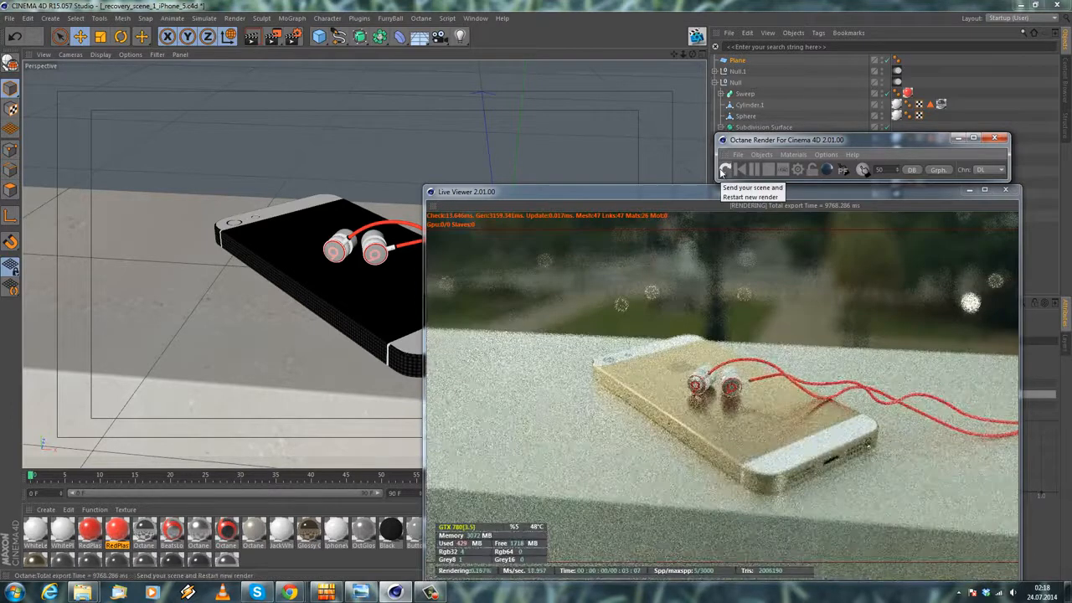
drag(796, 140, 524, 113)
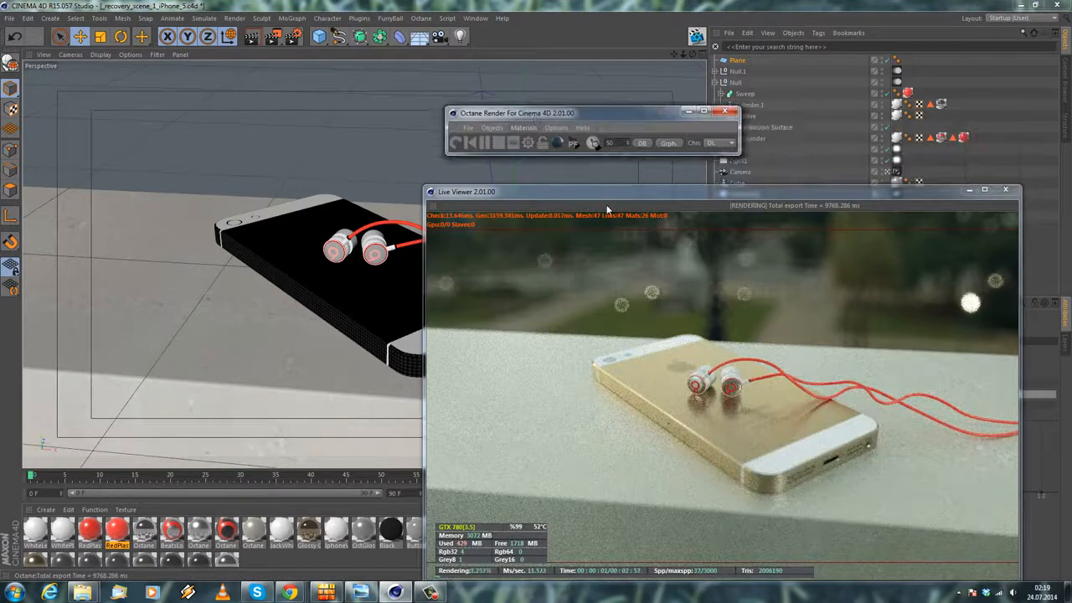
Move the Octane windows clear of the object list, inspect the lighting in the live render and close the Live Viewer.
drag(614, 196, 352, 175)
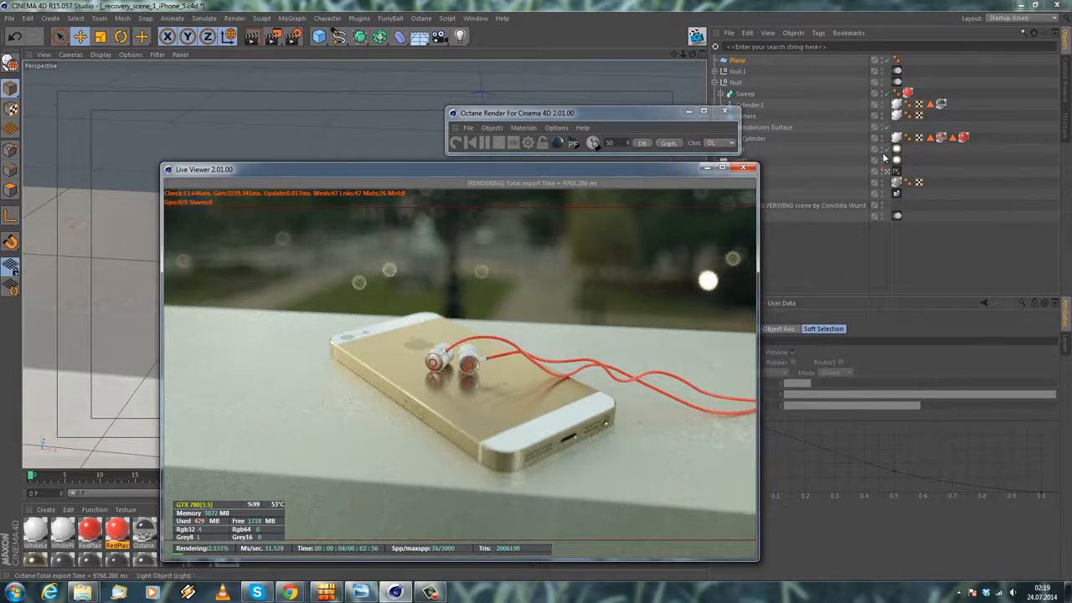
drag(639, 170, 547, 168)
drag(636, 114, 559, 115)
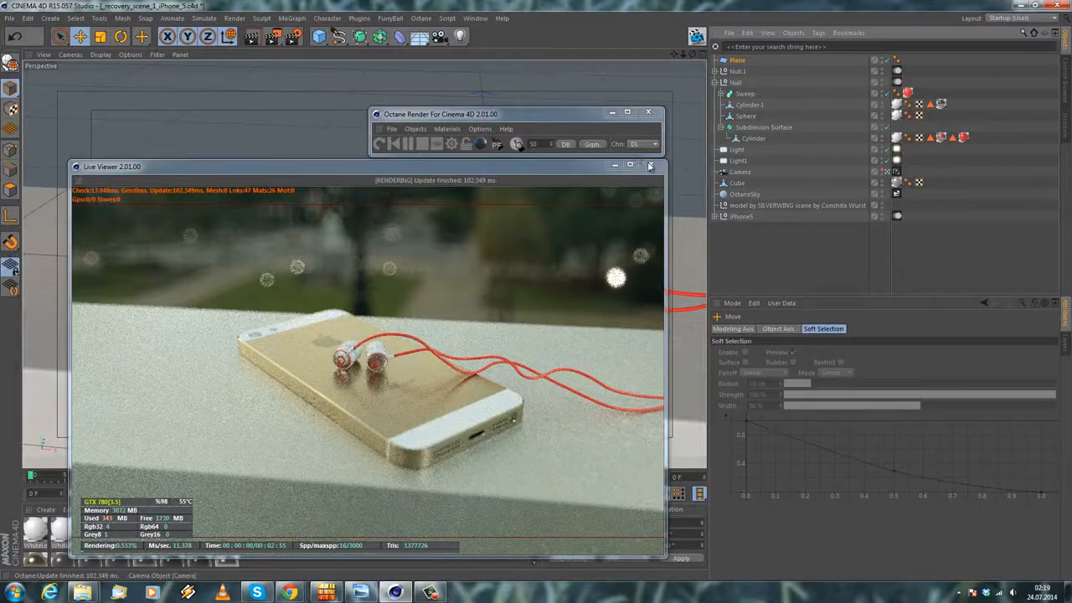
click(651, 165)
Leave the scene camera, close the remaining Octane window and raise the plane beneath Light1 to about Y -16.03 cm.
click(888, 172)
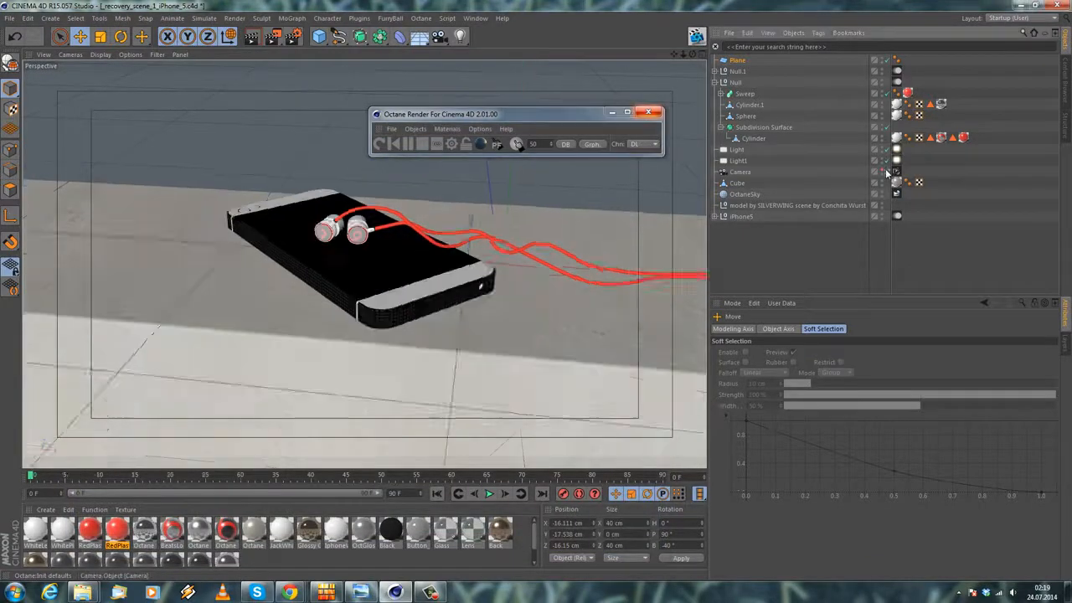
click(649, 112)
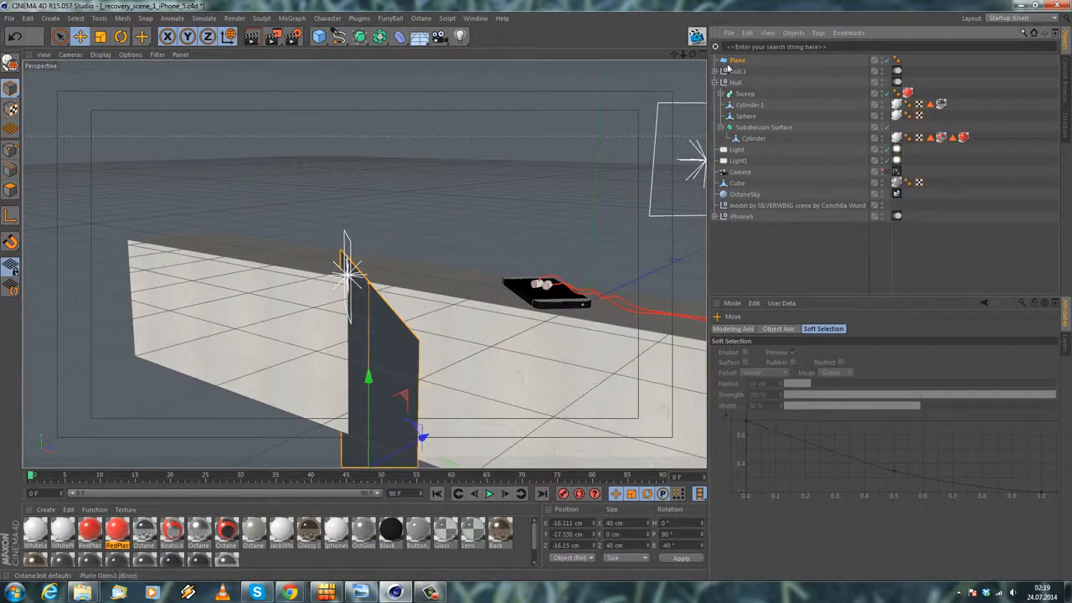
alt+drag(421, 319, 400, 242)
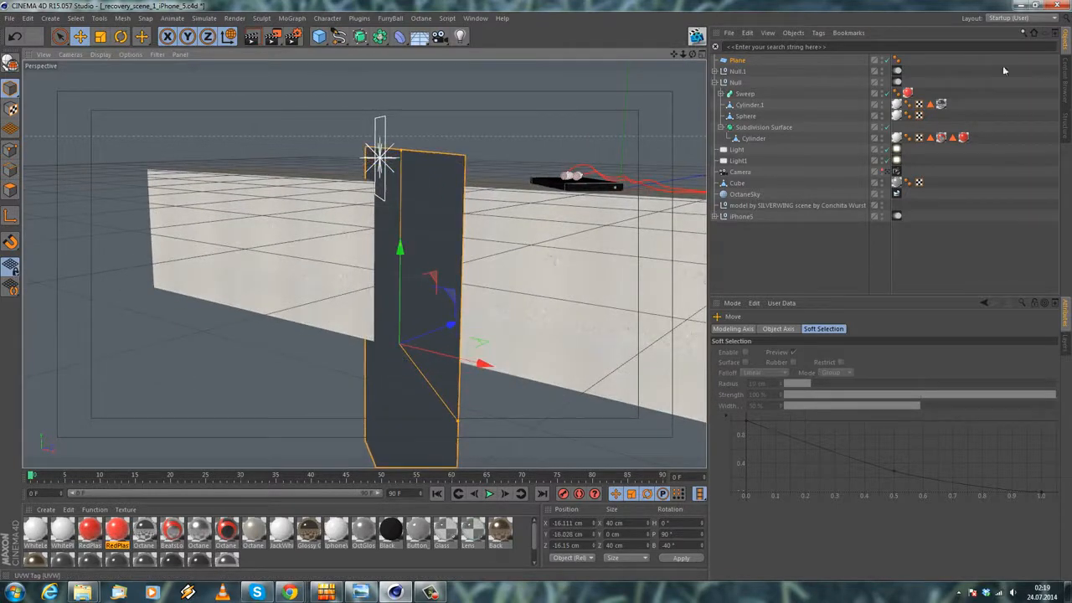
Return to the scene camera and start a new Octane live render of the raised plane, arranging the render windows.
click(888, 172)
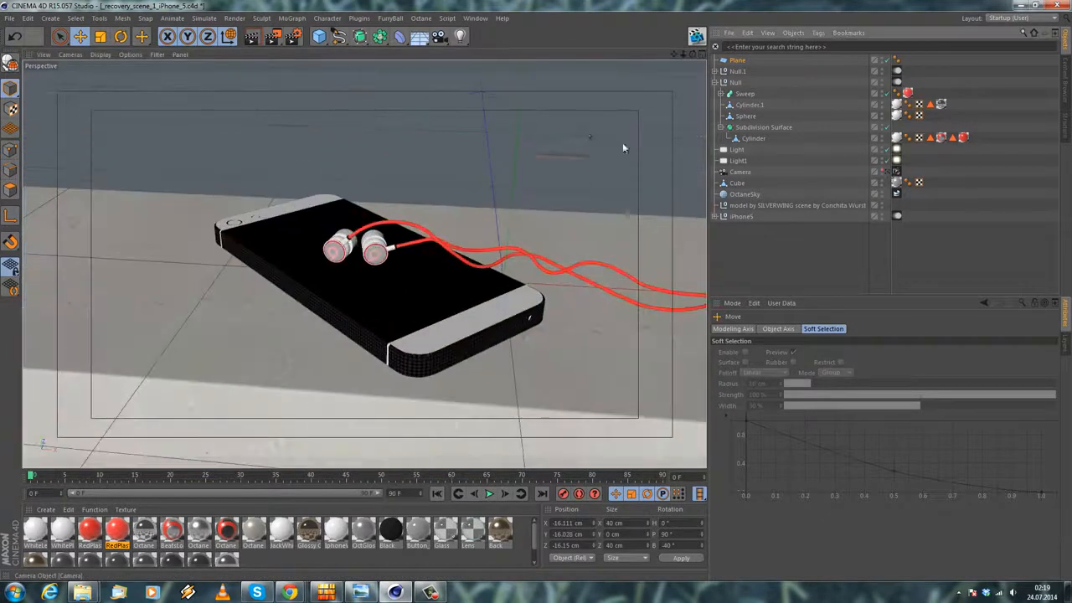
click(696, 36)
drag(365, 188, 525, 182)
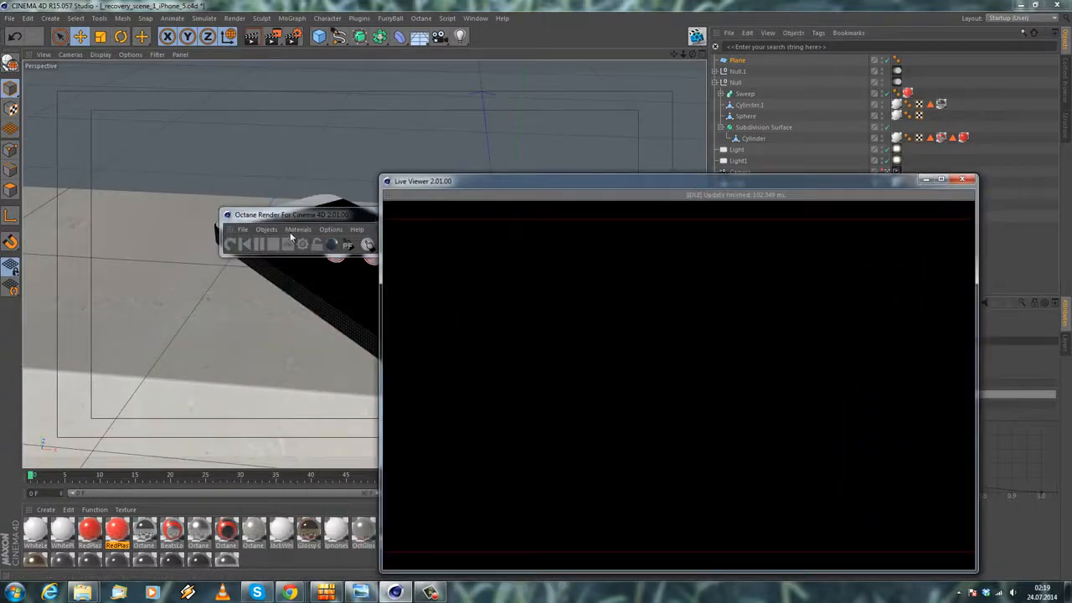
click(232, 246)
drag(300, 218, 759, 133)
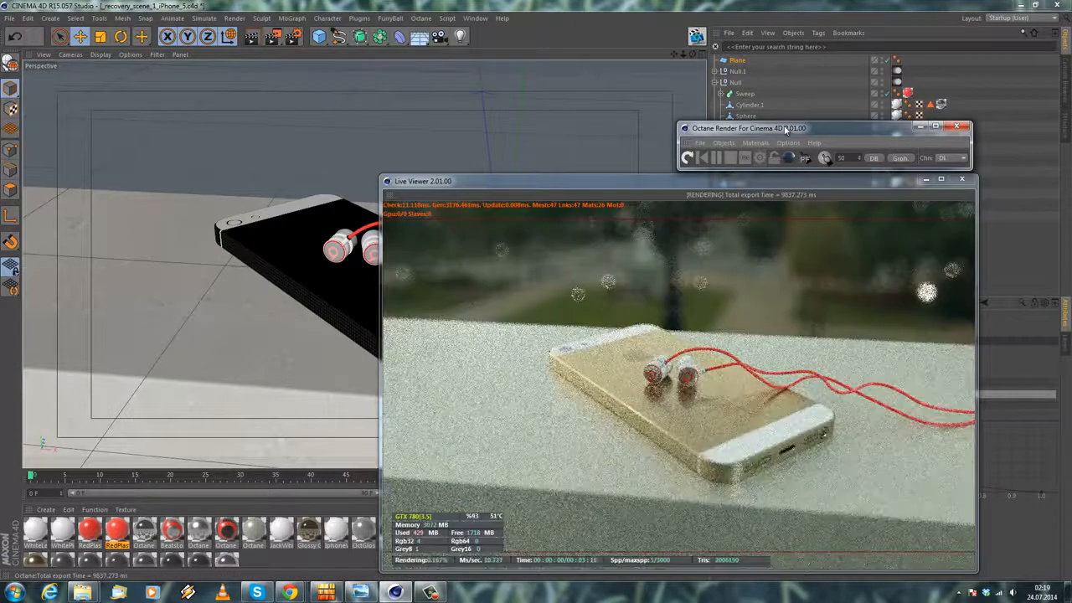
drag(785, 130, 564, 108)
drag(480, 170, 293, 155)
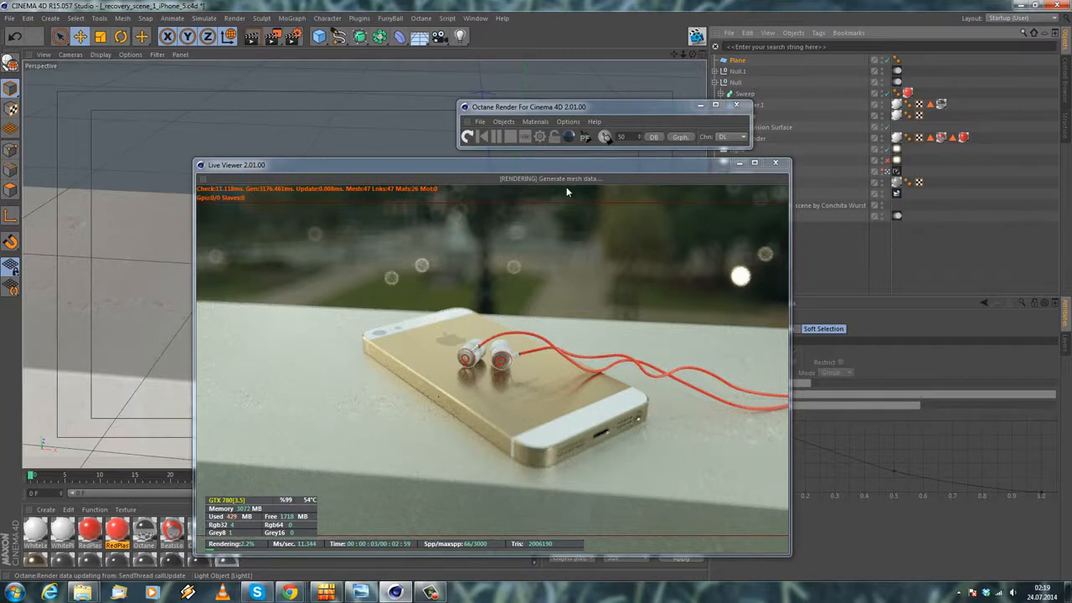
Switch Light1 off and on to compare the lighting with the raised plane, and close both Octane windows.
drag(588, 166, 554, 170)
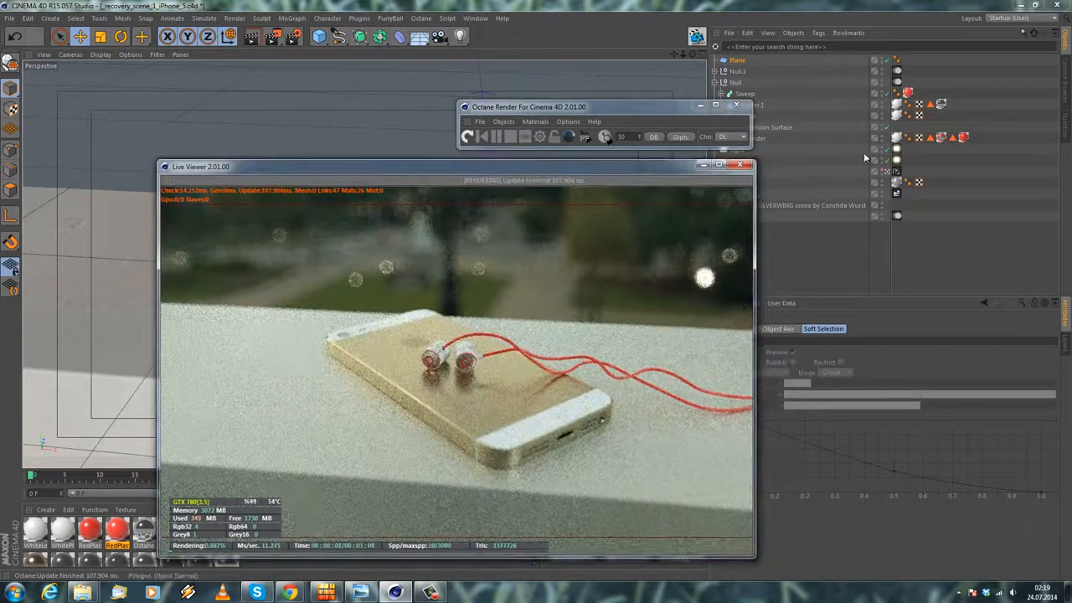
drag(632, 168, 563, 159)
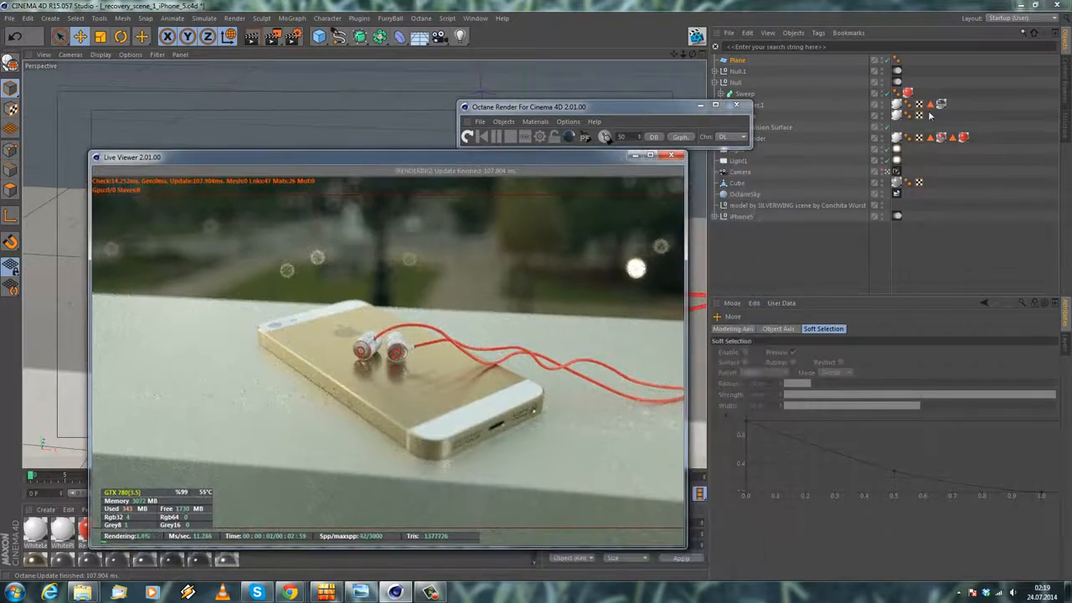
click(888, 163)
click(888, 162)
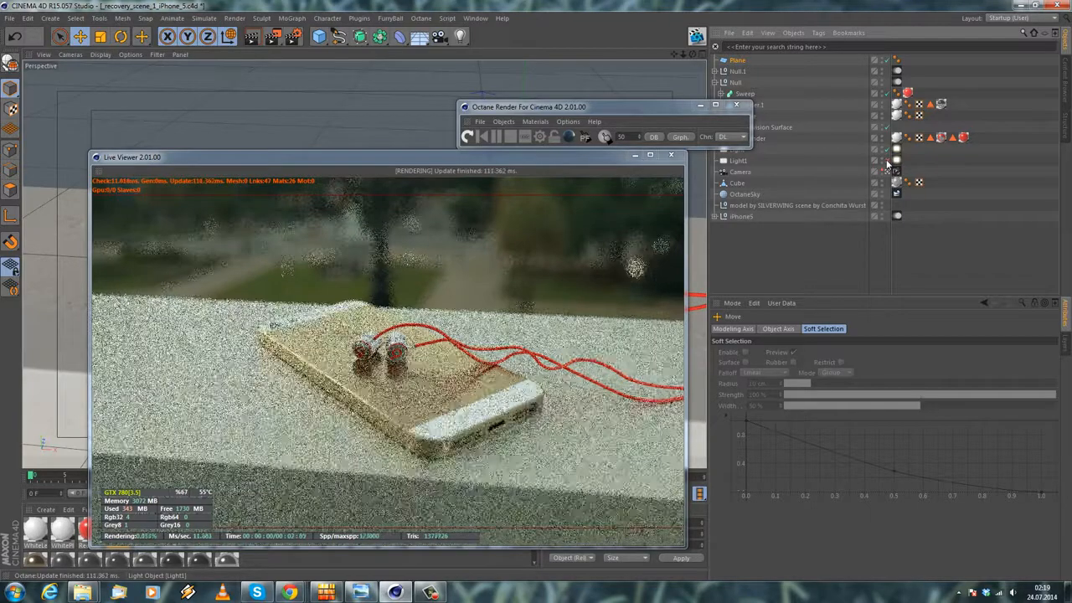
click(888, 162)
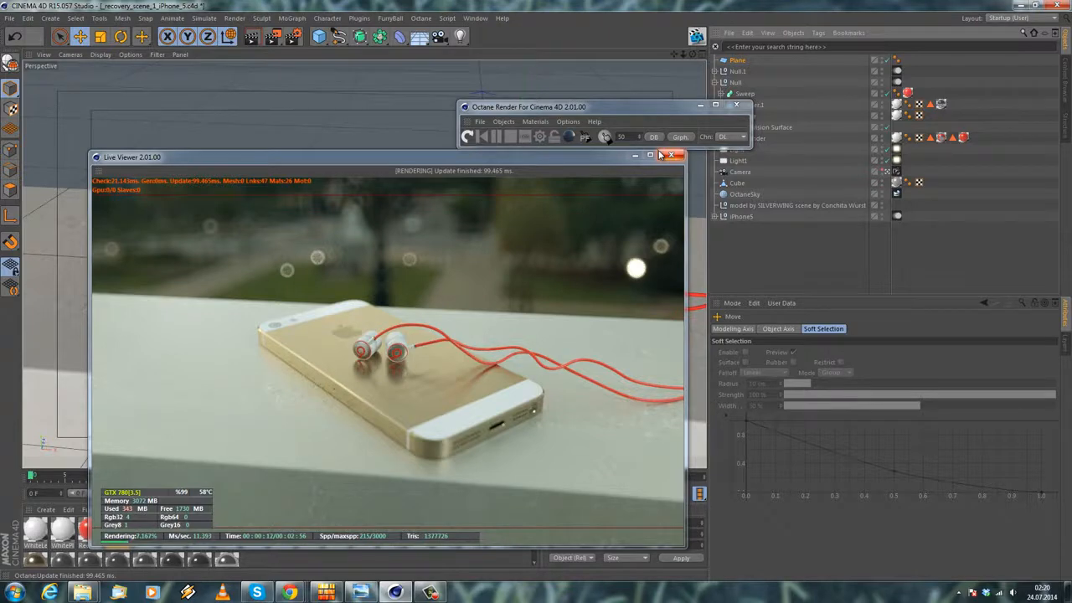
click(670, 155)
click(737, 106)
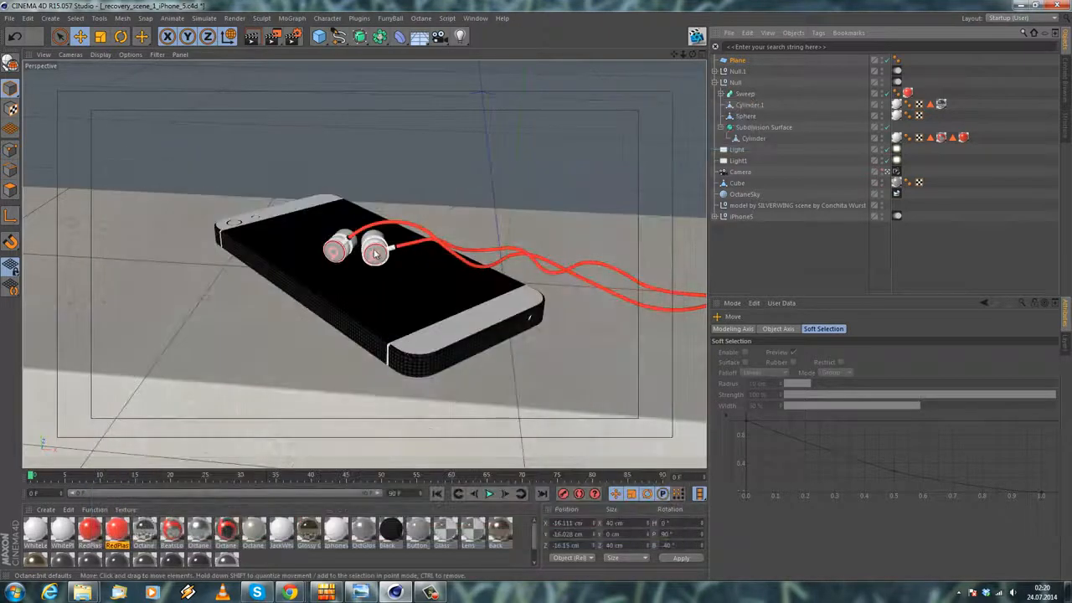
Collapse the Null group and move the Null.1 earphone to about Z -0.63 cm.
click(714, 82)
click(736, 82)
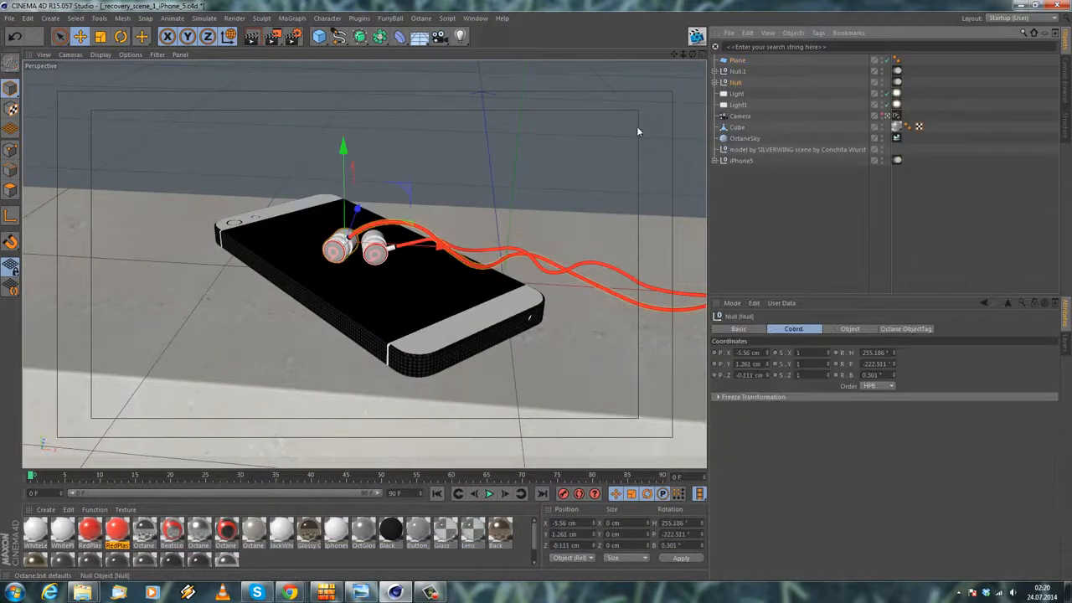
click(737, 71)
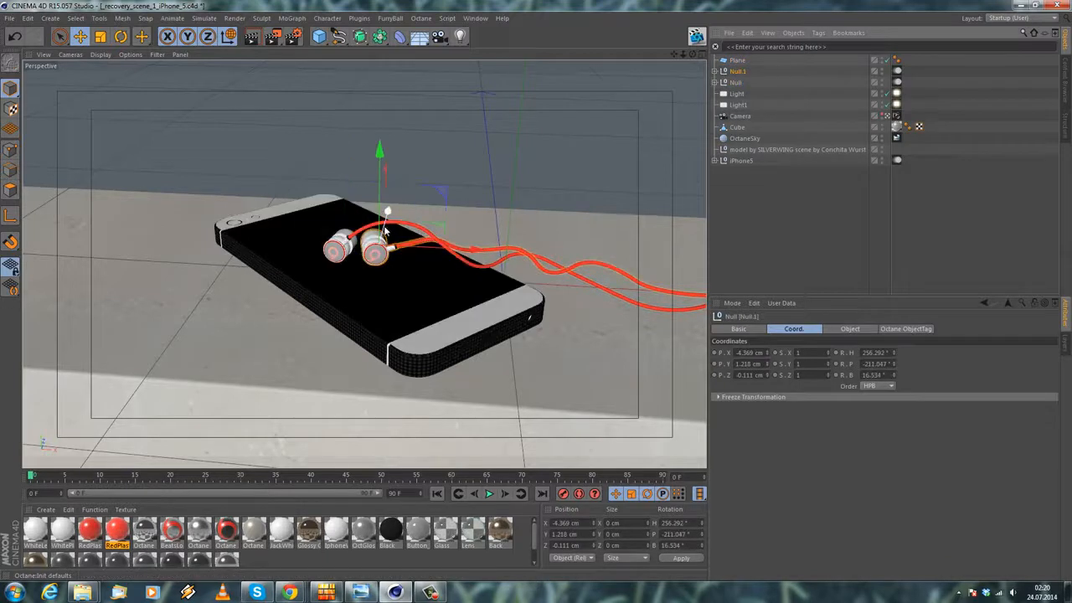
drag(385, 230, 385, 238)
Rotate only the axis of Null.1 until it stands level, at about 265.2° heading, -179° pitch and 0.1° bank.
key(r)
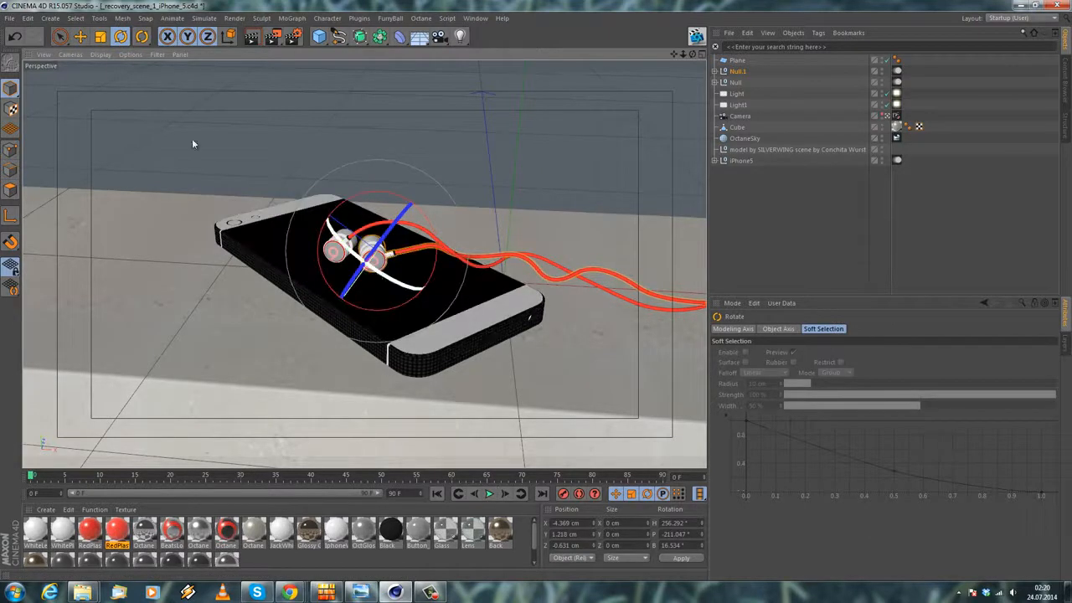
click(122, 19)
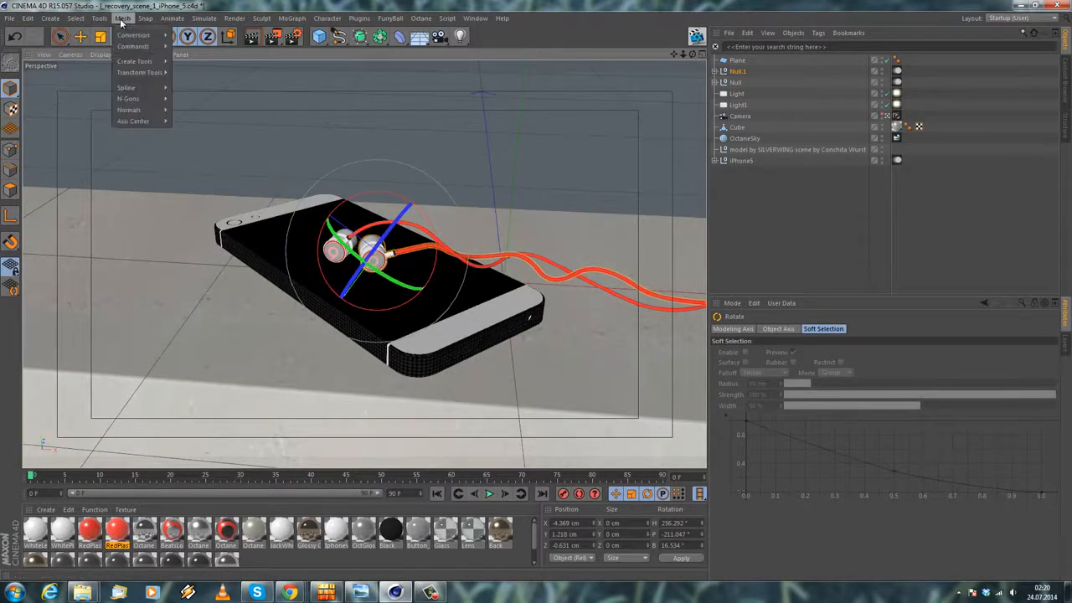
mouse_move(148, 123)
click(213, 144)
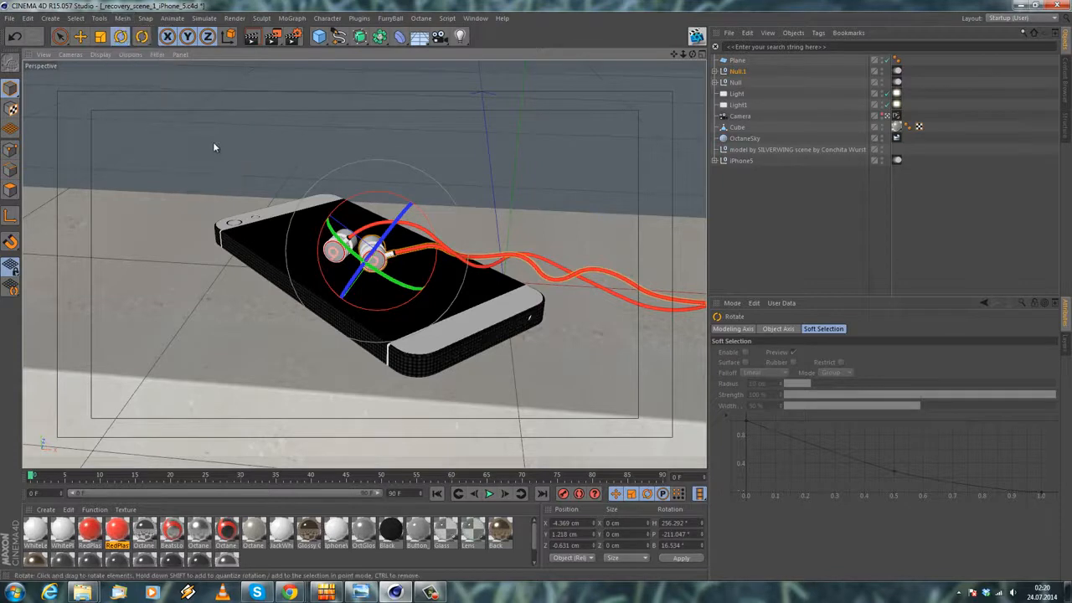
click(10, 217)
drag(362, 206, 328, 200)
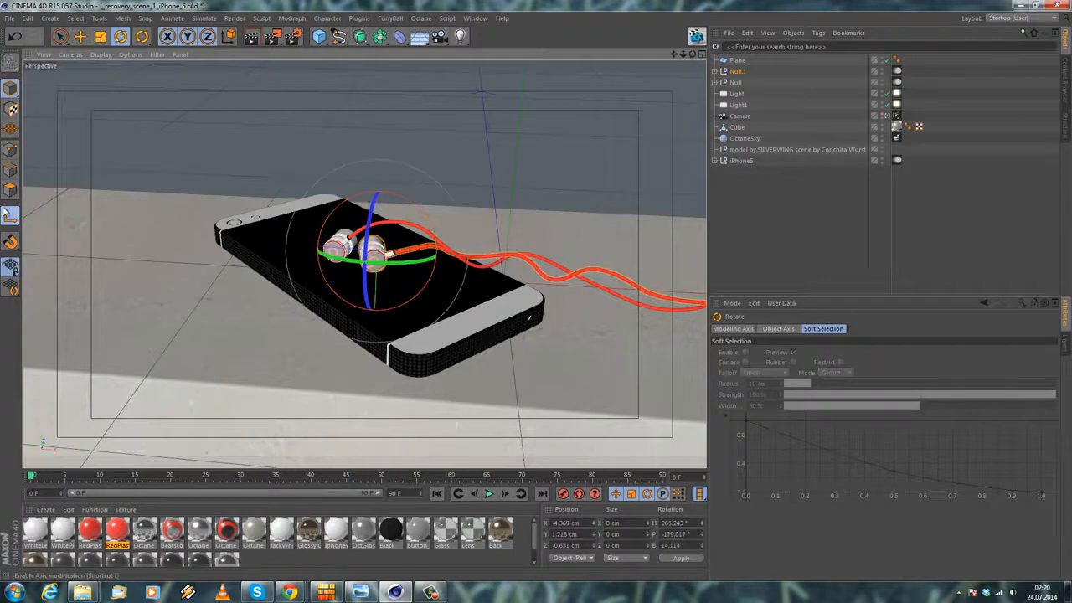
click(10, 216)
drag(372, 206, 368, 223)
click(10, 217)
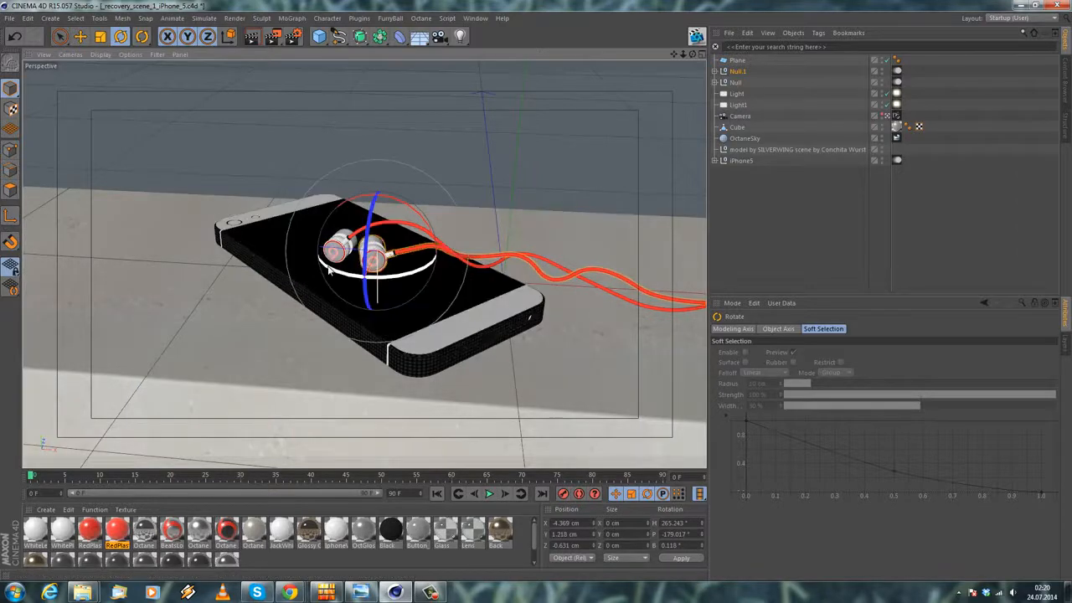
Rotate the Null.1 earphone and its cable to a heading of about 251°, and deselect it.
drag(330, 268, 318, 265)
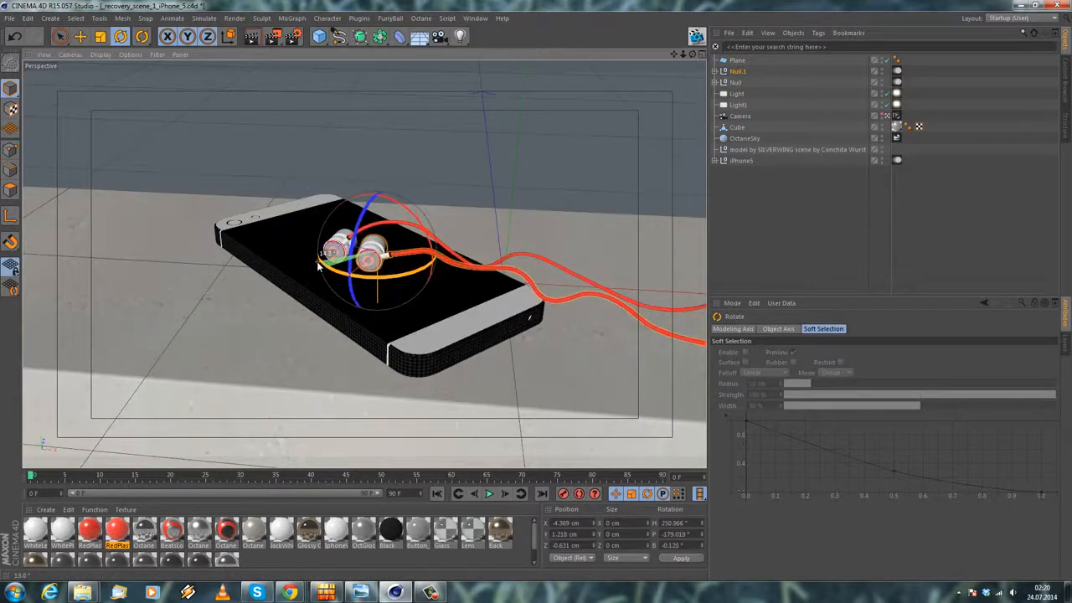
drag(318, 265, 318, 265)
click(809, 240)
Render the scene live in Octane to check the rotated earphone, and close the render windows.
click(696, 37)
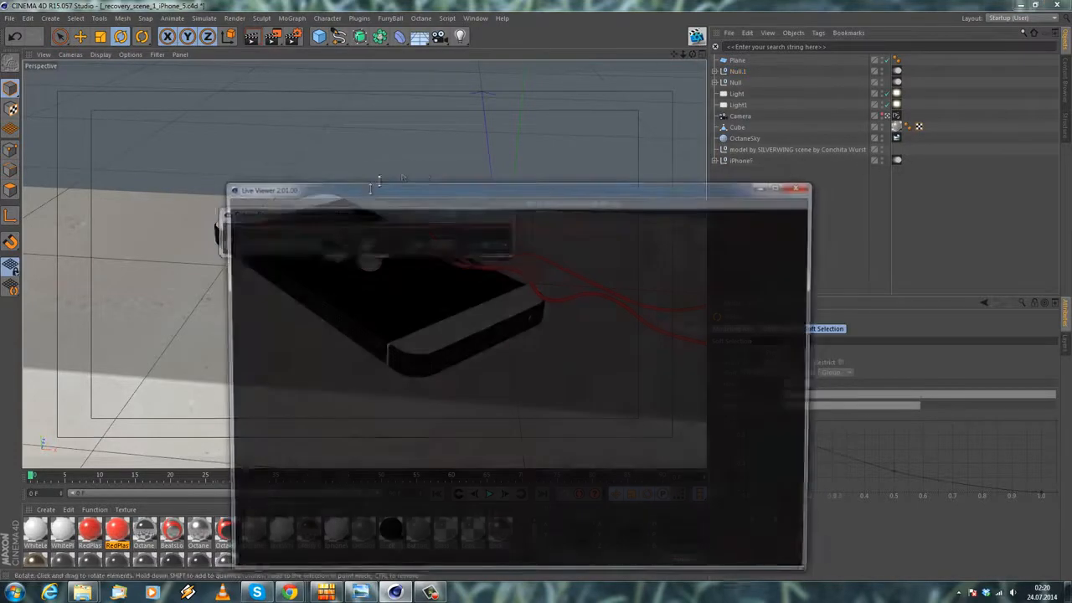
drag(589, 194, 895, 217)
click(238, 247)
drag(313, 217, 892, 141)
drag(764, 209, 708, 189)
drag(902, 144, 878, 141)
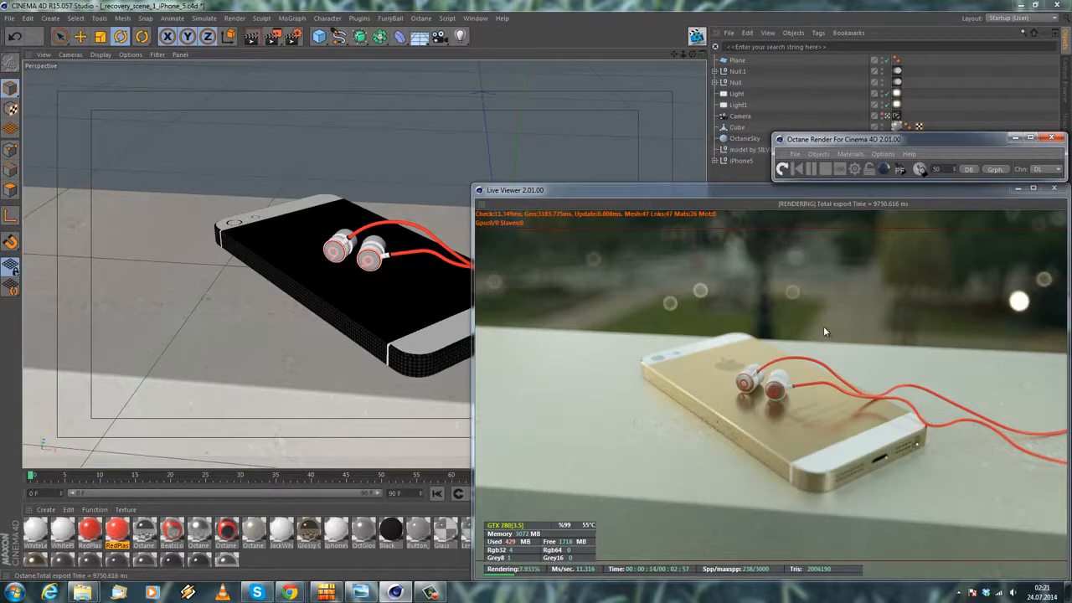
click(1057, 189)
click(1051, 136)
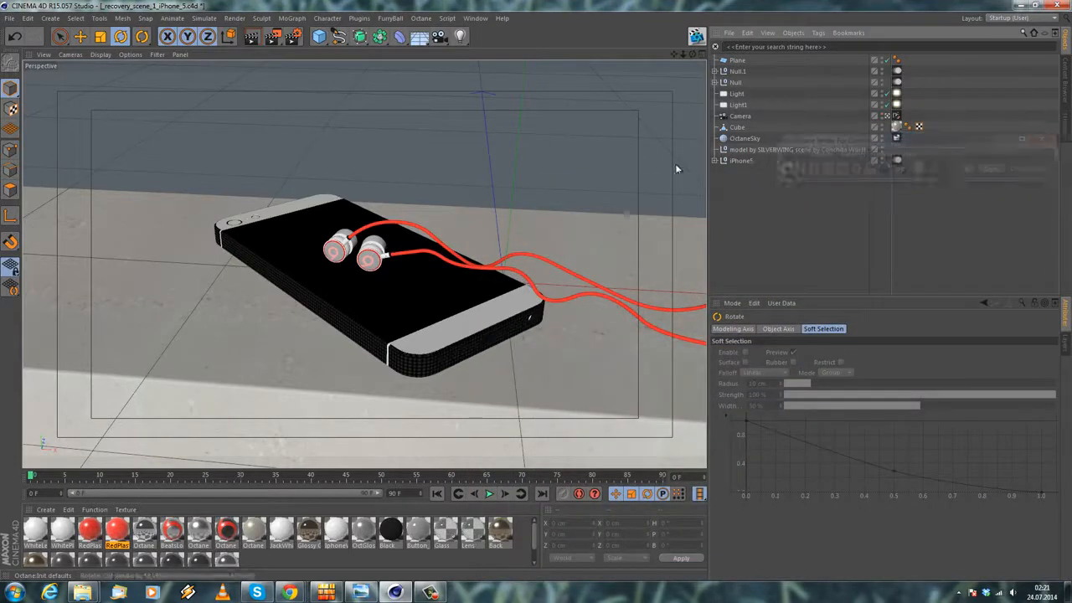
Check which Octane material is assigned to the Null.1 earphone's Cylinder.1, and save the scene.
click(145, 530)
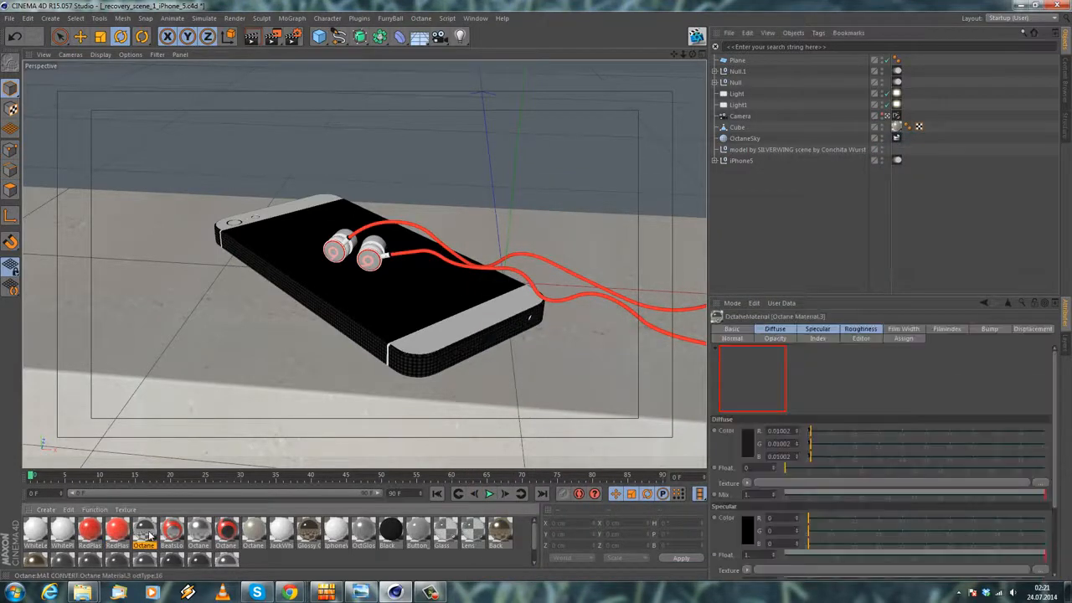
click(375, 262)
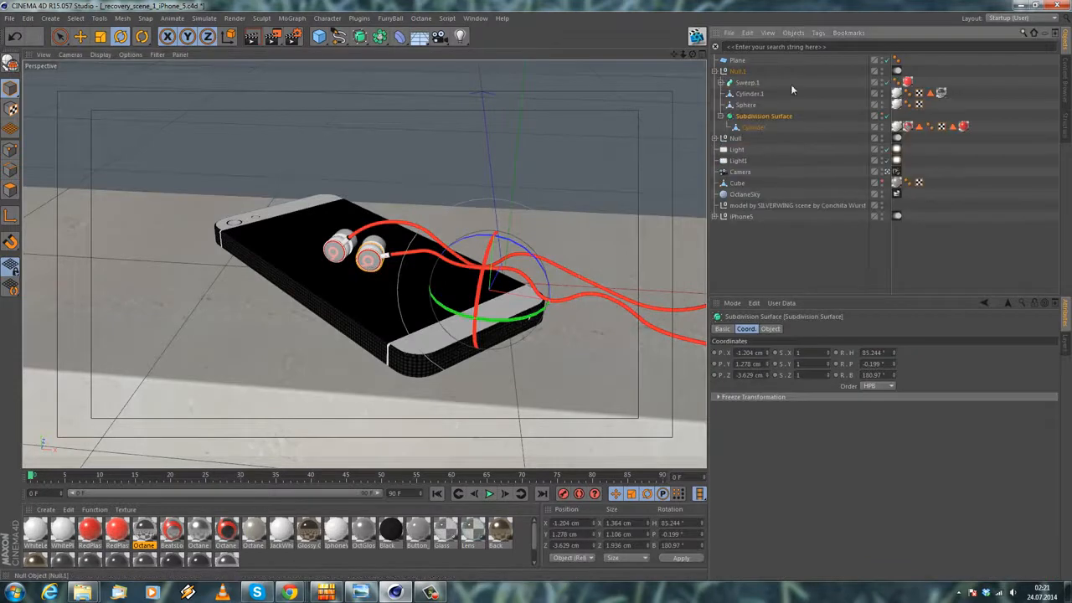
click(941, 93)
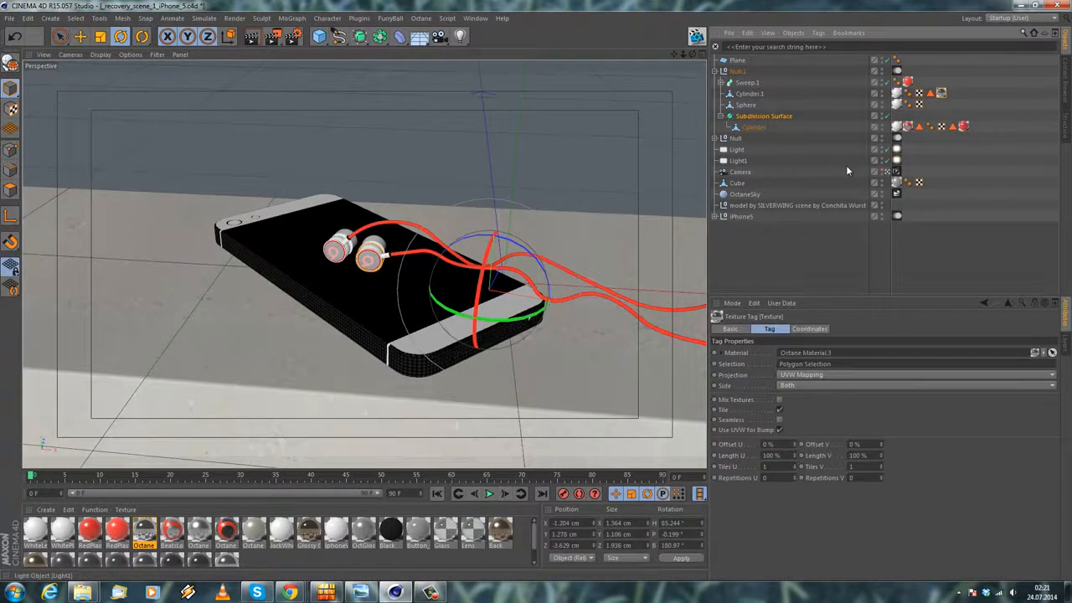
click(9, 19)
click(33, 107)
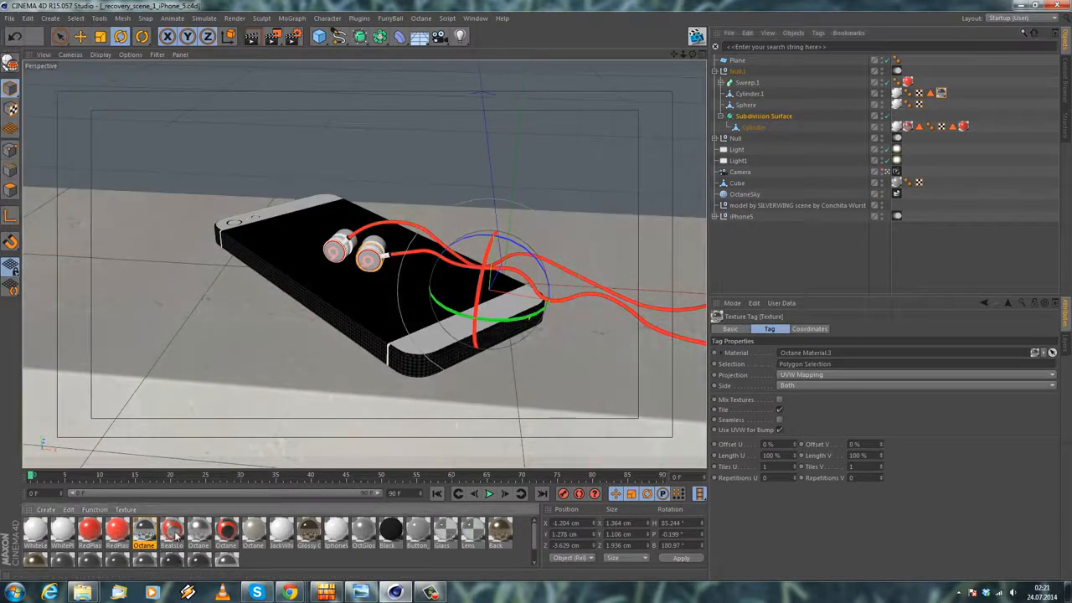
Add an Octane ImageTexture to the bump channel of Octane Material.2, which is part of the BeatsLogoMixTex material.
double_click(172, 529)
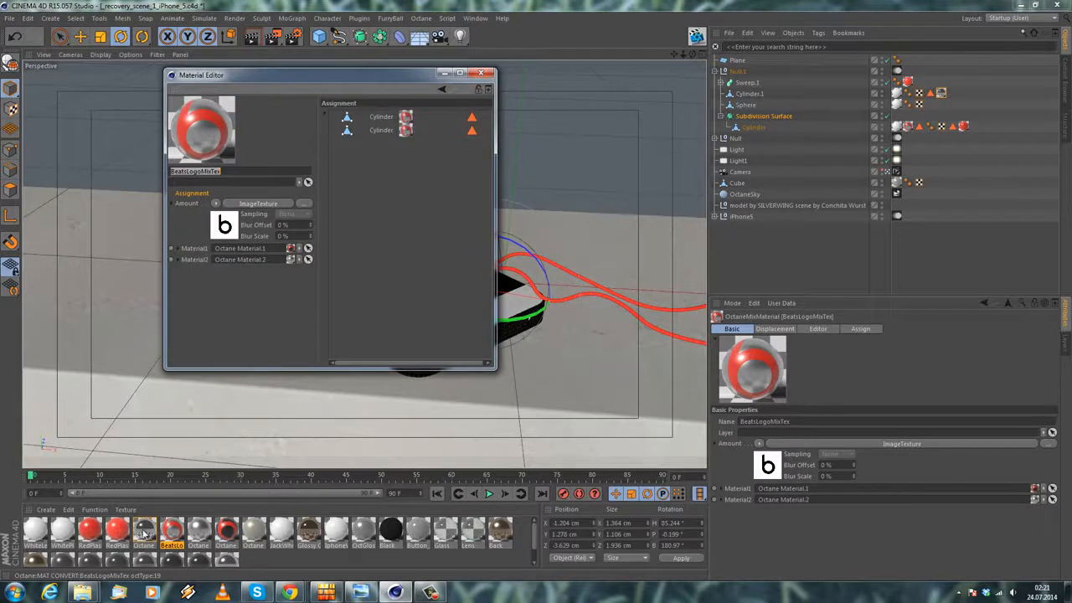
click(144, 531)
click(199, 531)
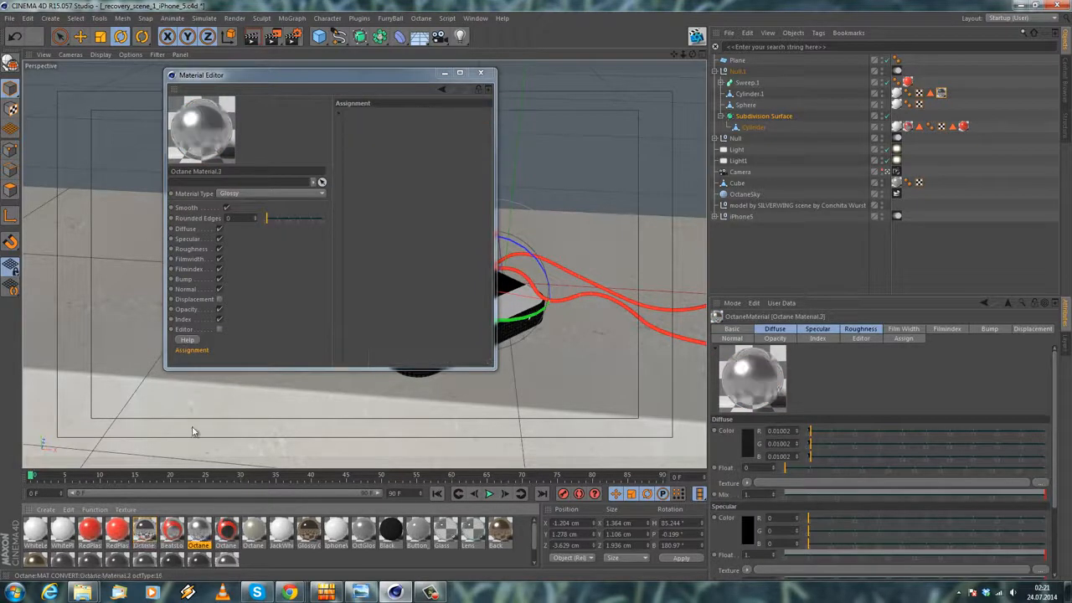
click(183, 279)
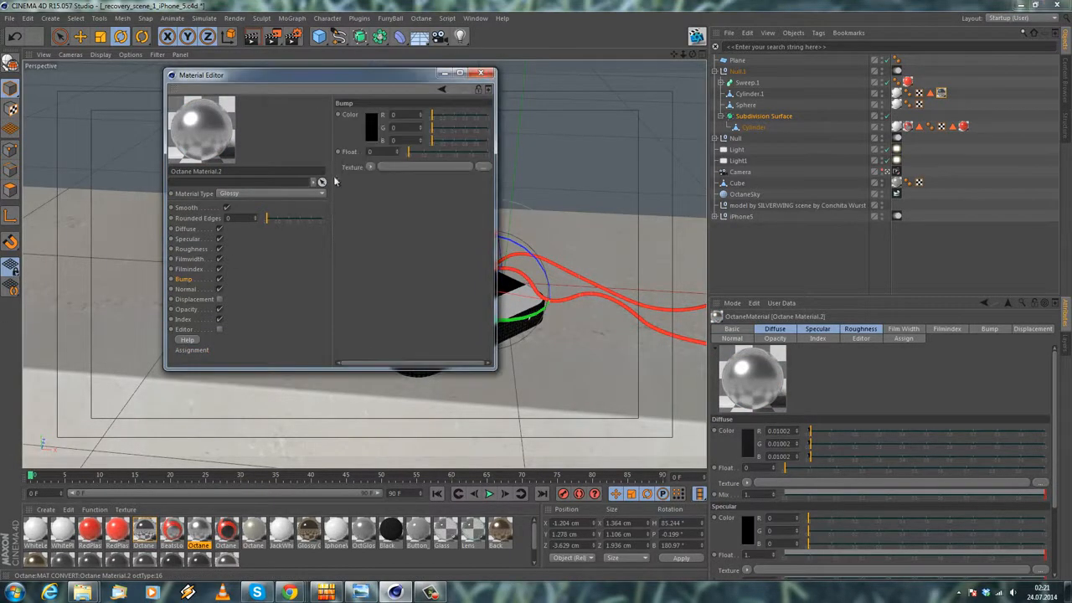
click(372, 168)
mouse_move(410, 387)
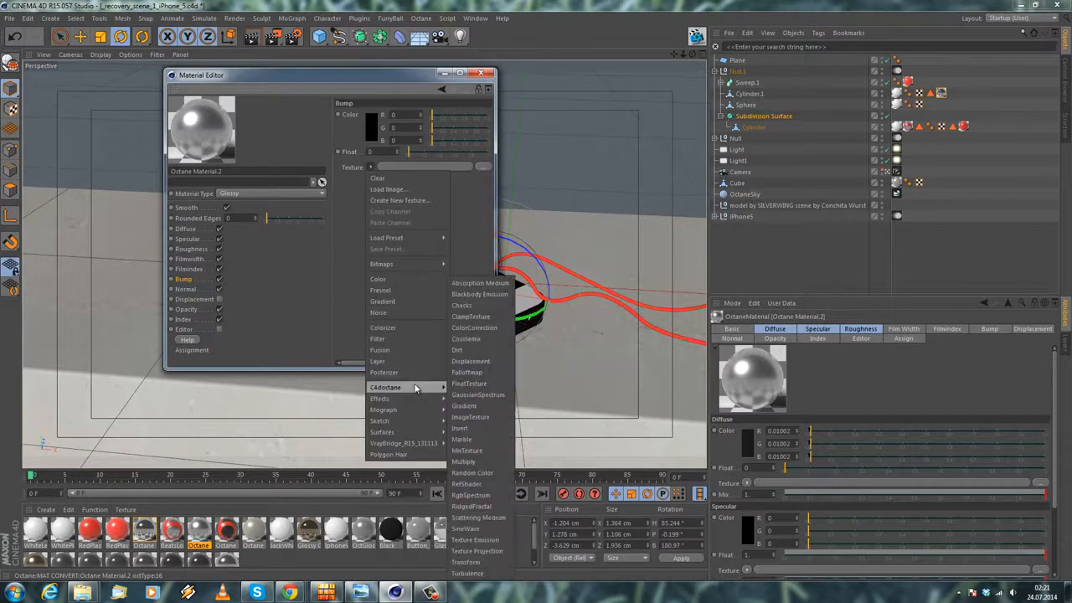
click(475, 417)
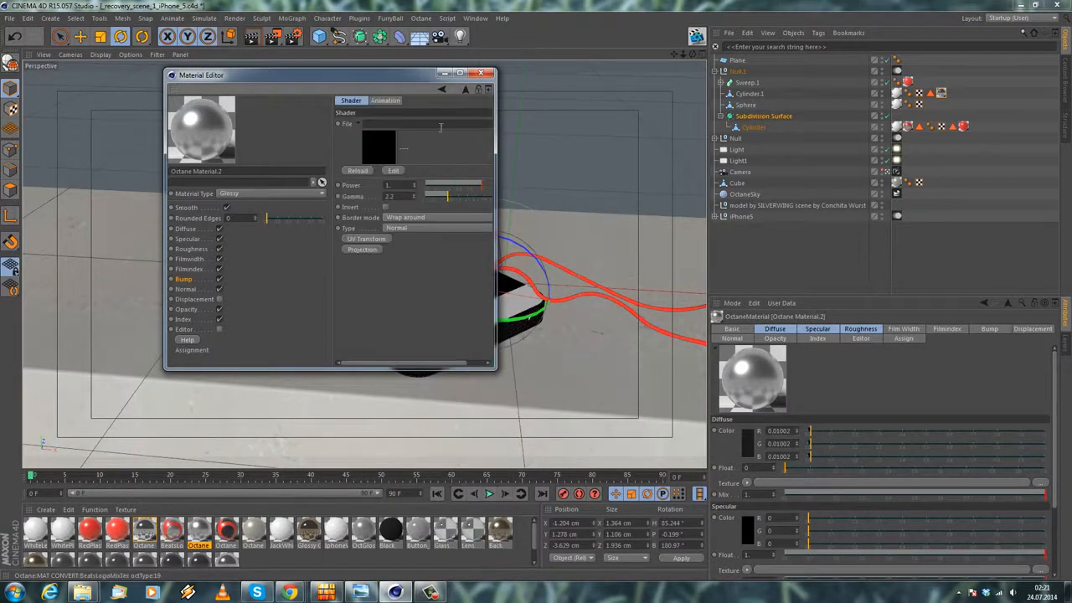
Load brushedtex.jpg into the bump texture without copying it to the project, and lower its power to about 0.137.
drag(496, 176, 666, 176)
click(654, 125)
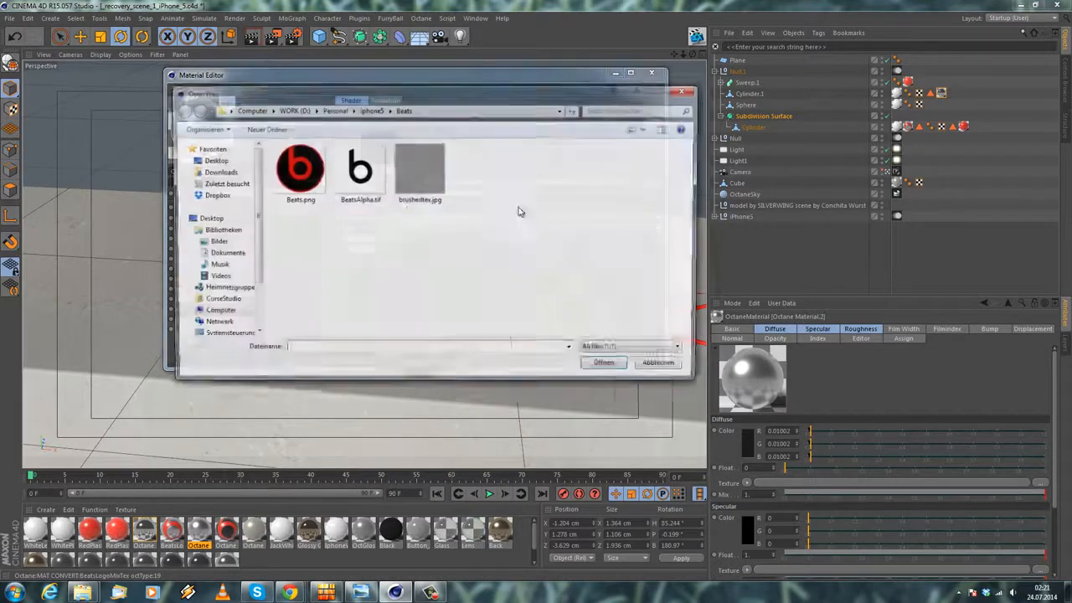
click(604, 365)
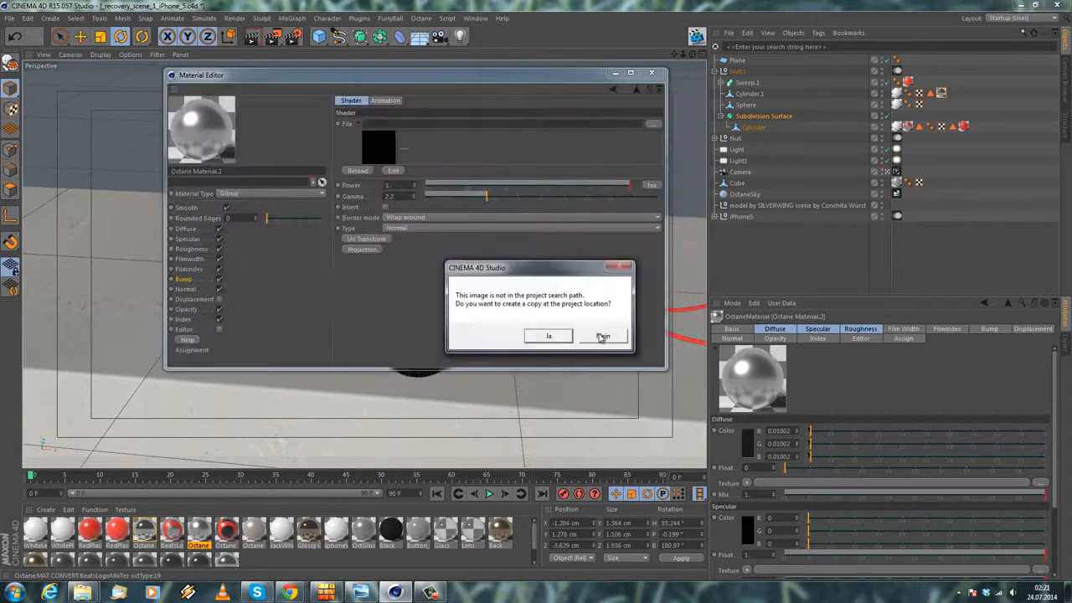
click(601, 336)
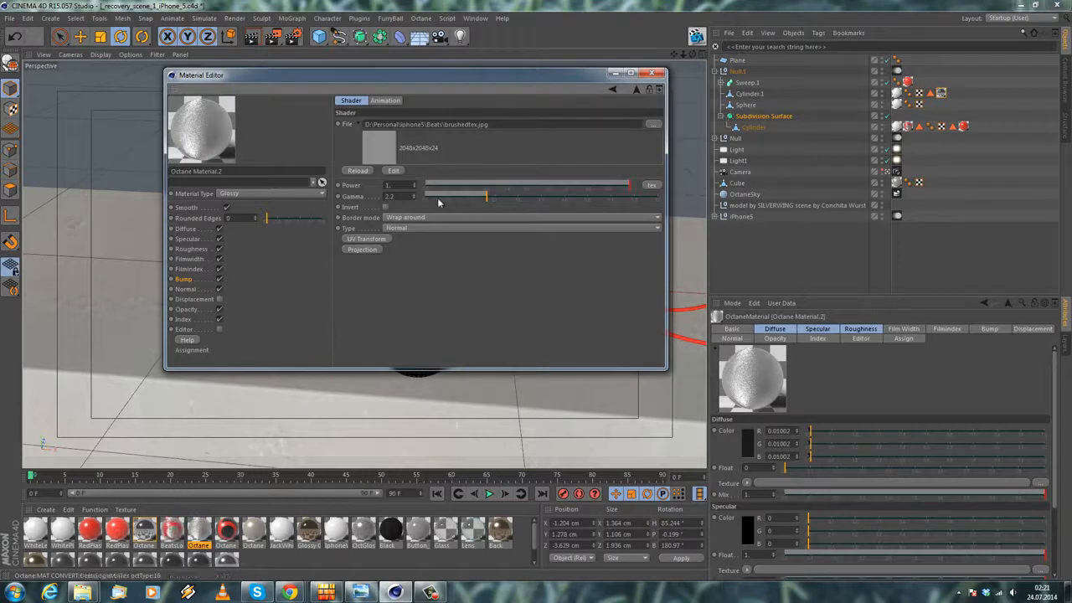
mouse_move(473, 188)
mouse_down()
mouse_move(438, 186)
mouse_move(468, 188)
mouse_move(459, 189)
mouse_up()
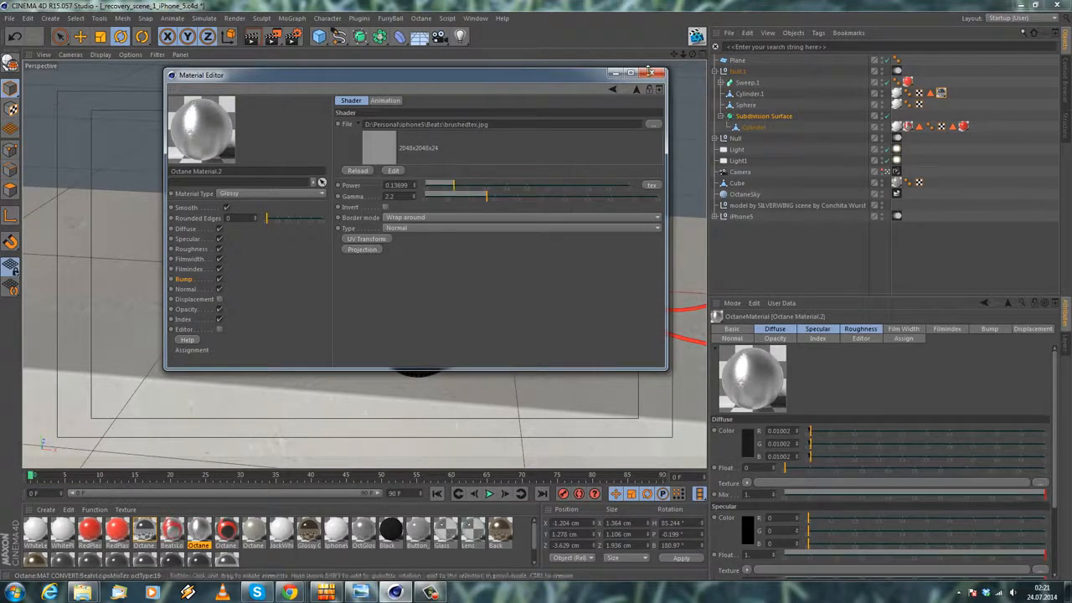
drag(587, 74, 627, 68)
click(693, 67)
Start an Octane live render of the scene and arrange the render windows beside the viewport.
click(697, 36)
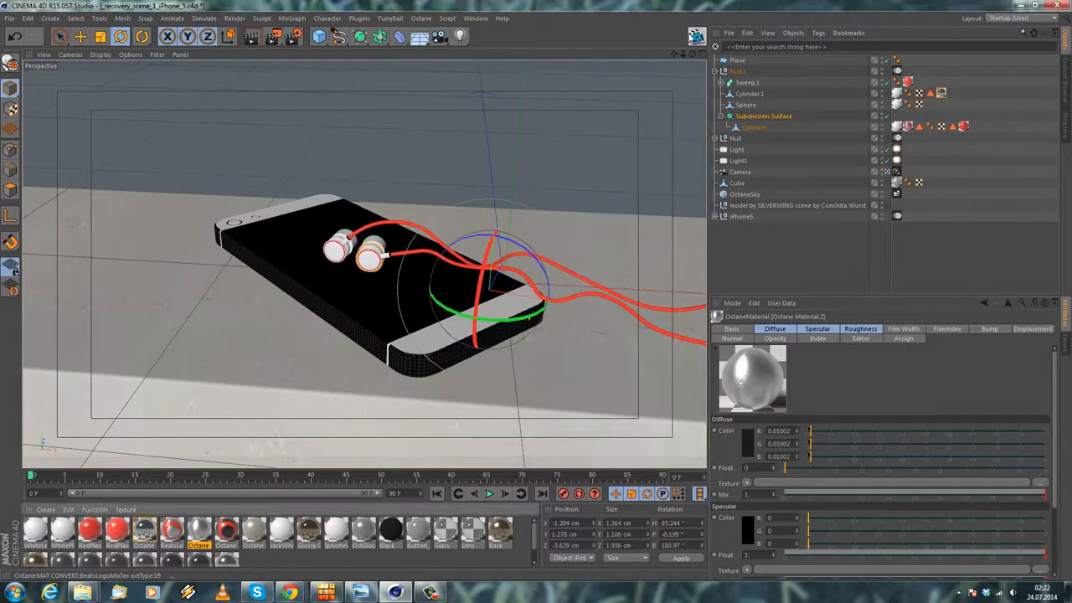
drag(394, 188, 581, 182)
click(230, 241)
drag(352, 212, 868, 129)
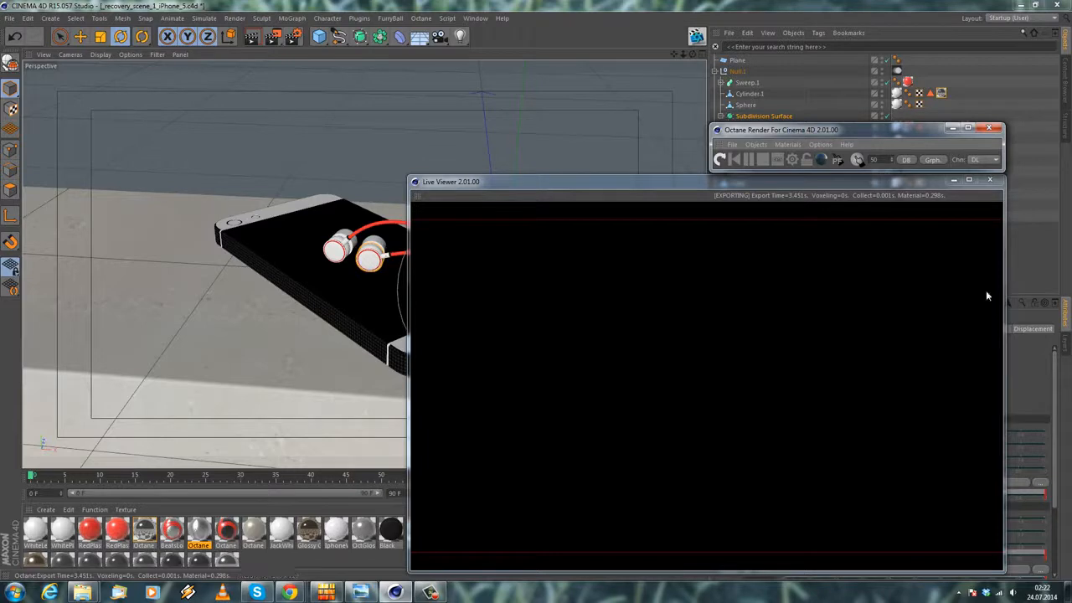
drag(692, 184, 684, 187)
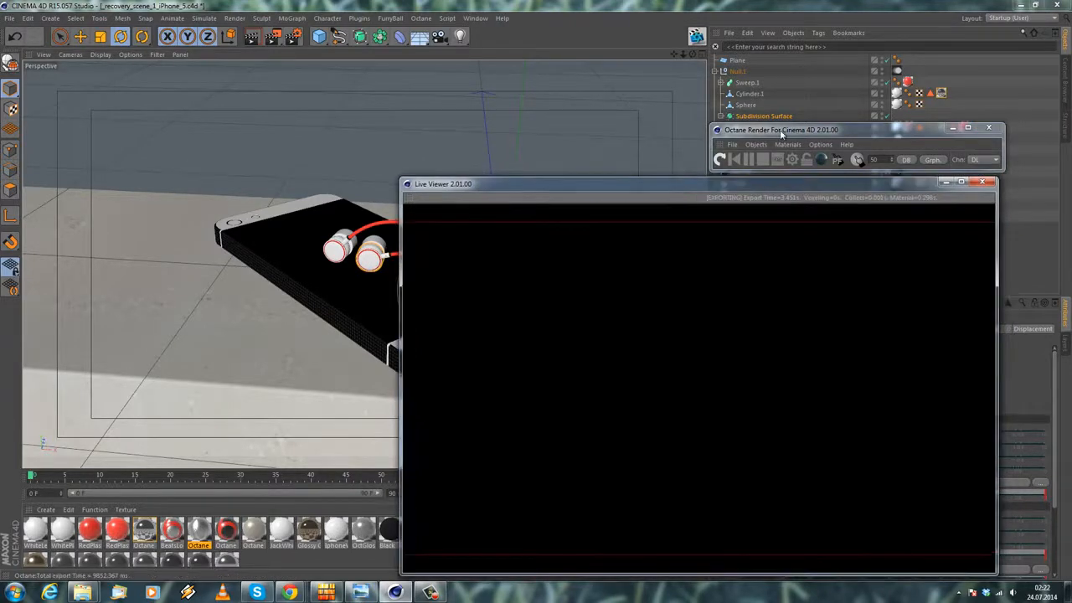
drag(782, 134, 759, 136)
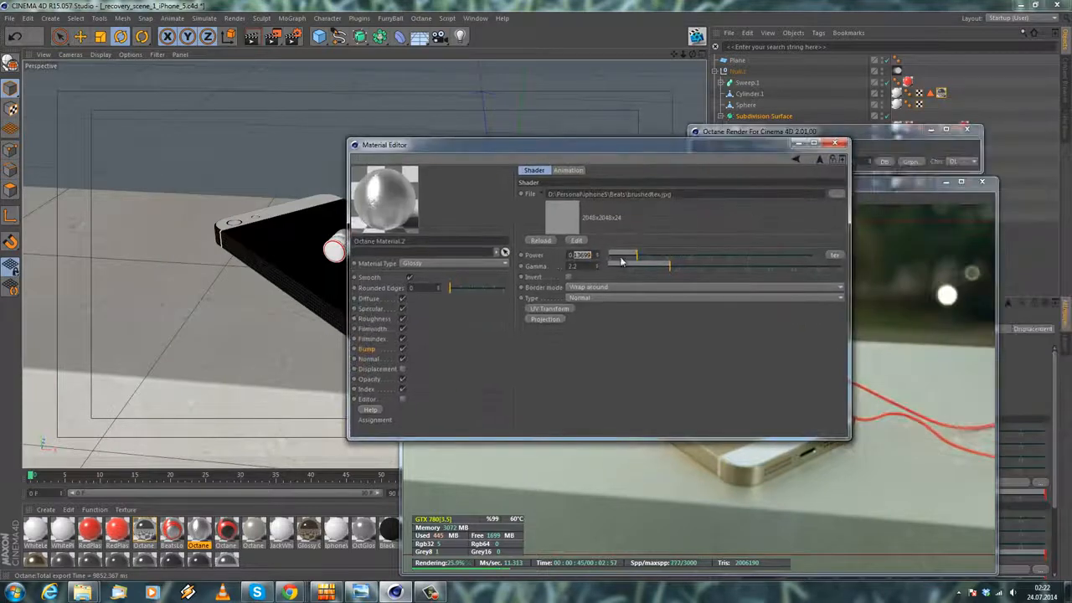
Set the power of Octane Material.2's bump texture to 0.16 and move the editor off the render.
text(16)
key(Return)
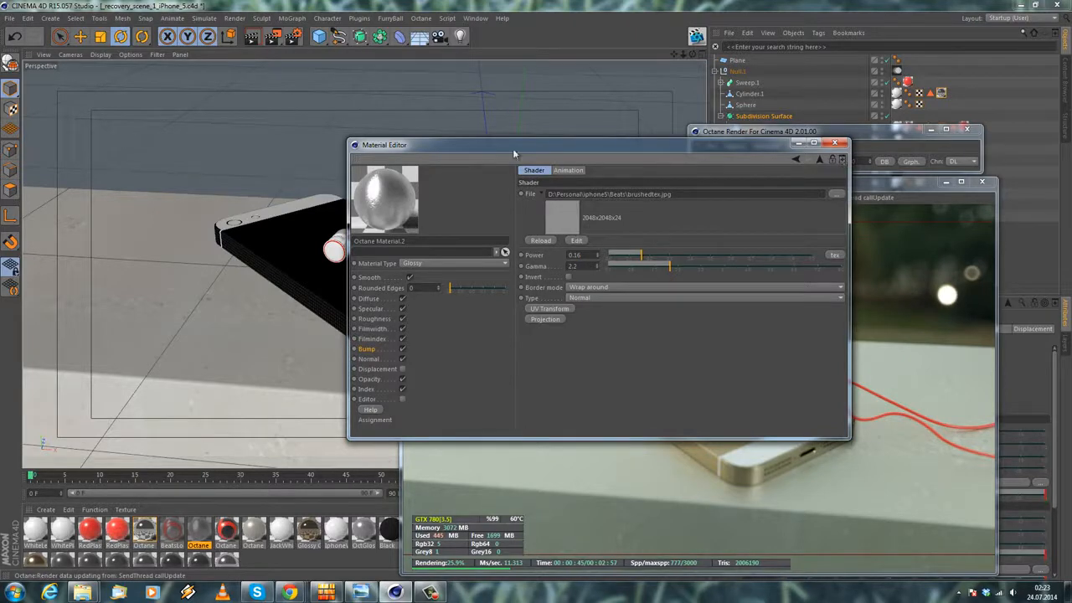
drag(375, 156, 671, 175)
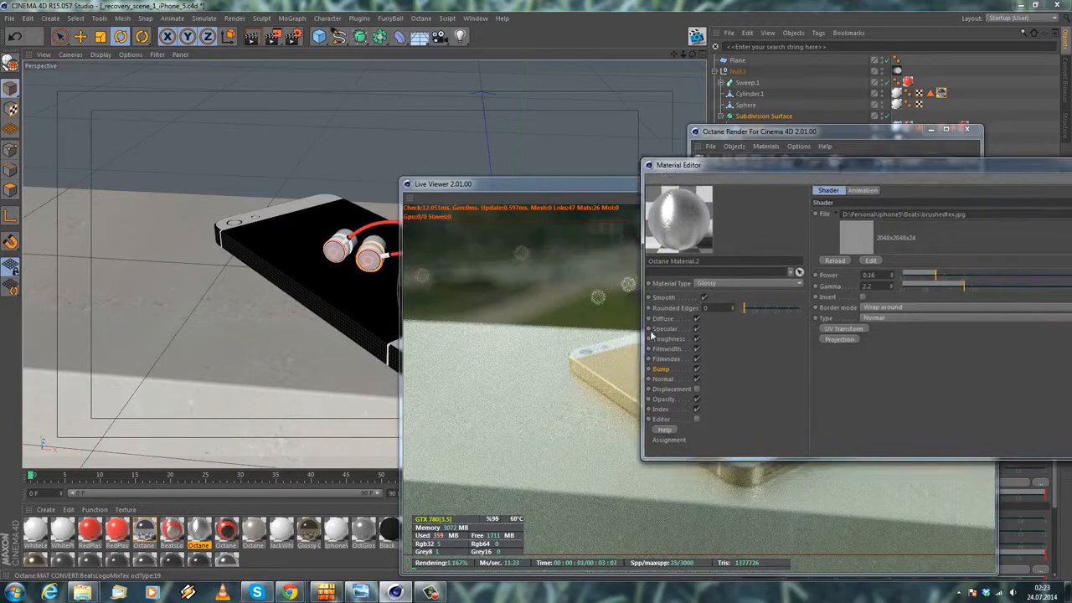
Adjust the roughness float value of Octane Material.2 and clear its editor from the live render.
click(668, 338)
click(862, 241)
text(5)
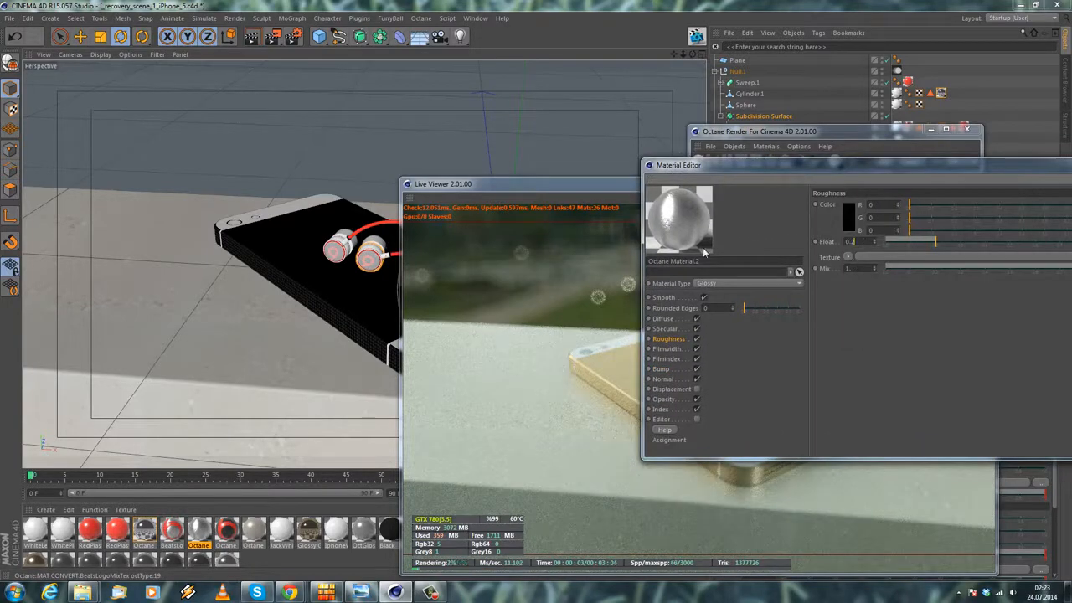
key(Return)
drag(872, 165, 1065, 126)
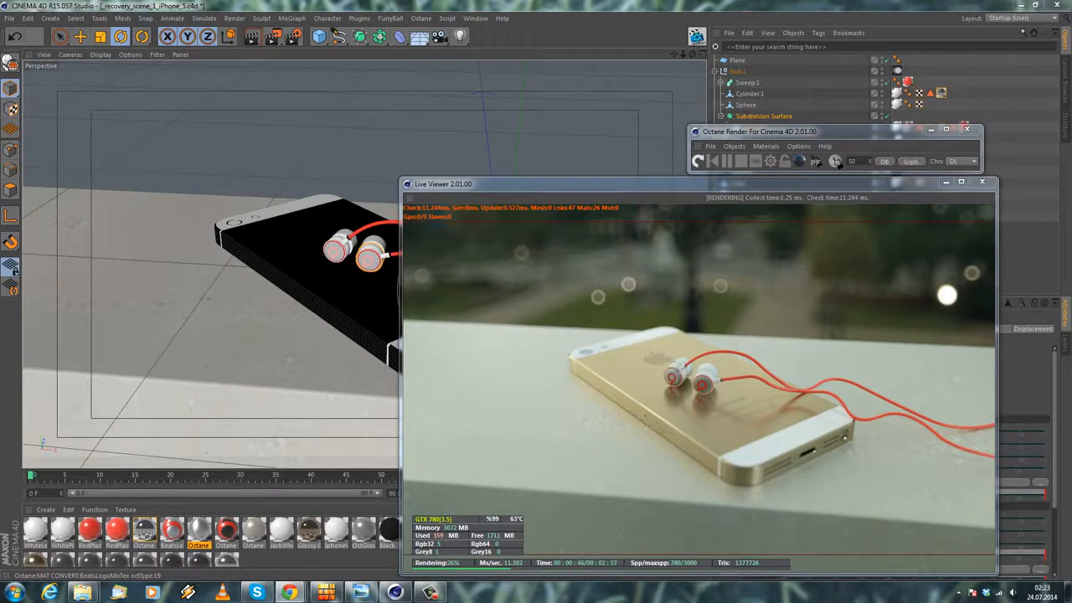
Compare the render with the reference image iPhone5WithBeats.jpg, and reframe the scene camera slightly closer to the phone.
click(359, 593)
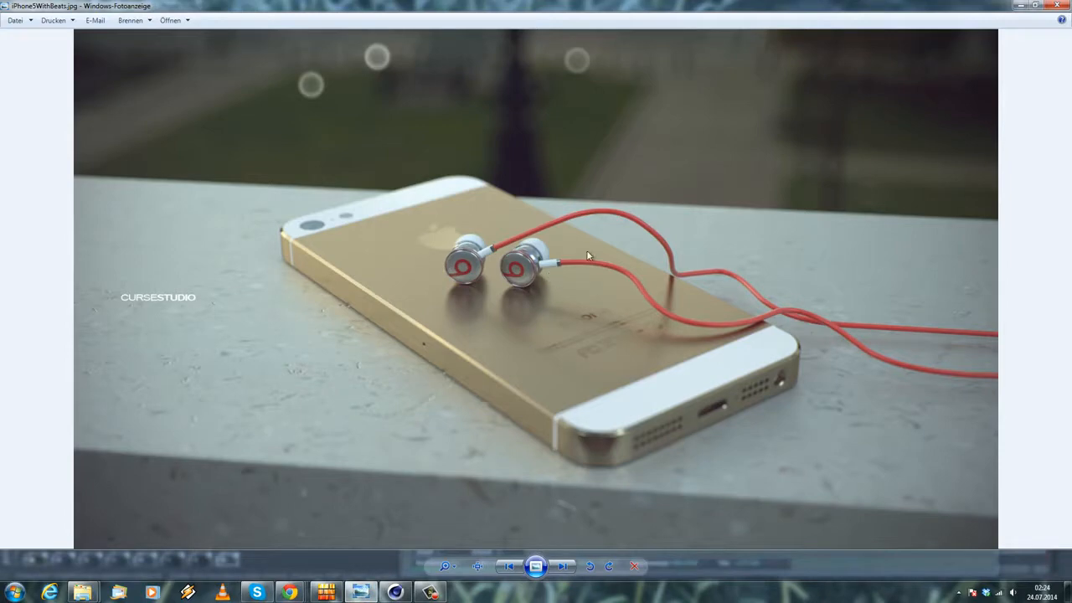
click(1020, 5)
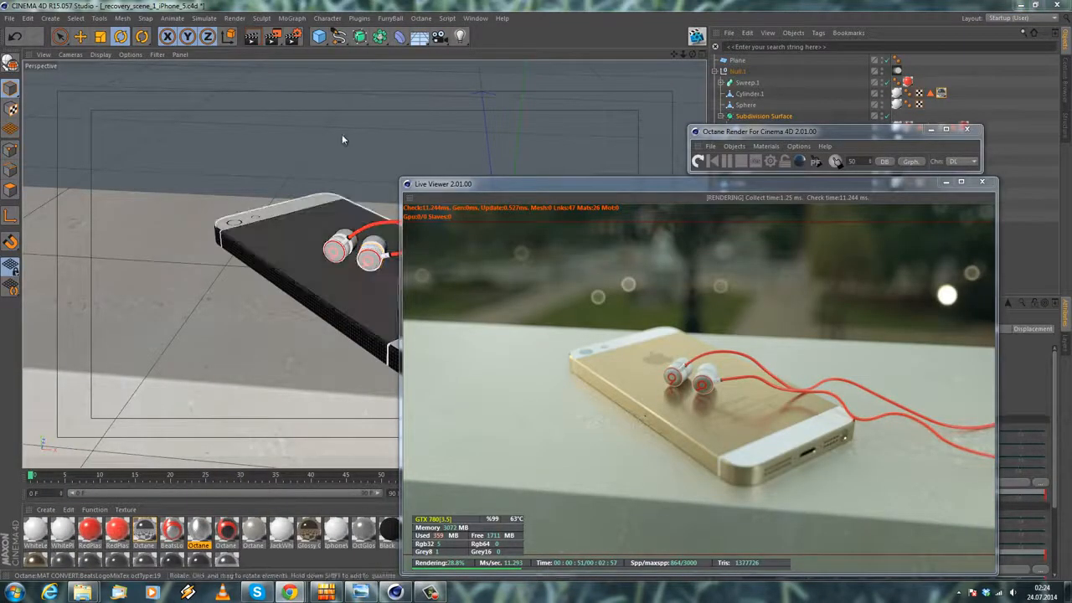
click(352, 174)
scroll(353, 176, up, 1)
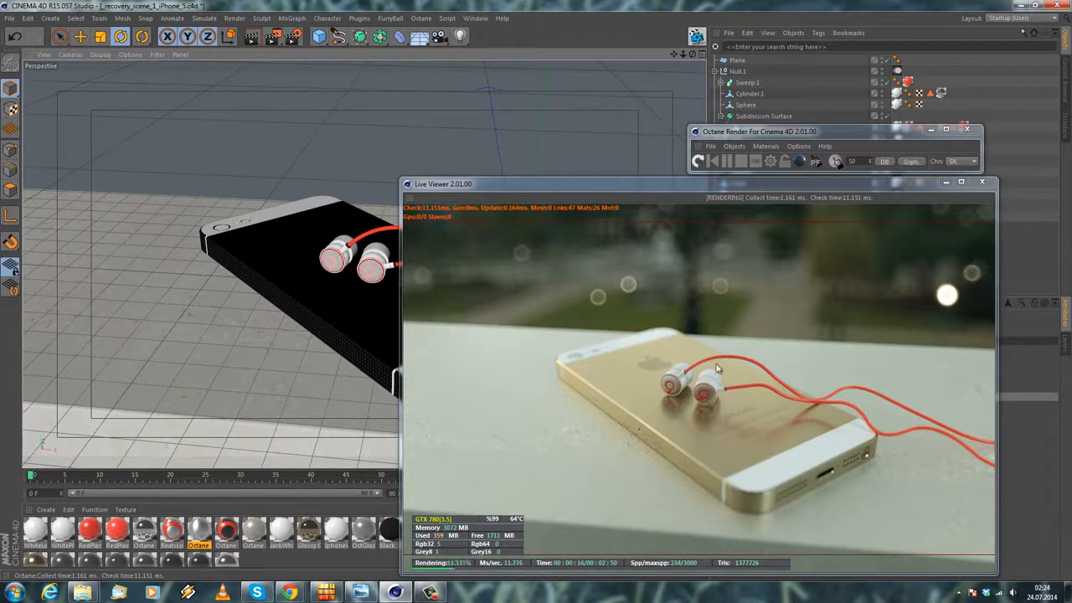
Close the Octane live render windows and save the scene.
click(991, 184)
click(967, 130)
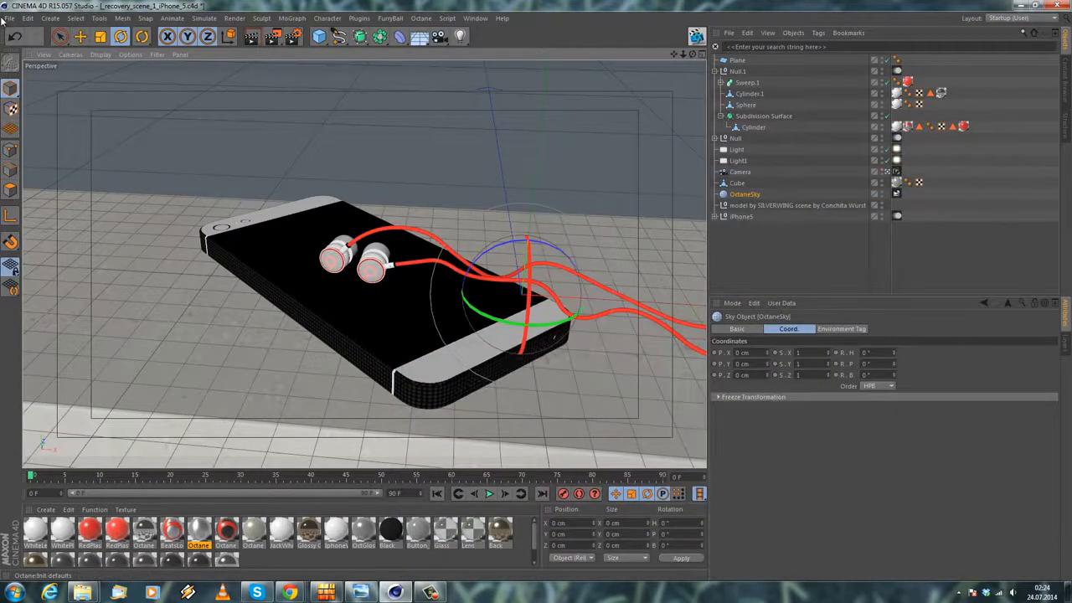
click(8, 19)
click(40, 109)
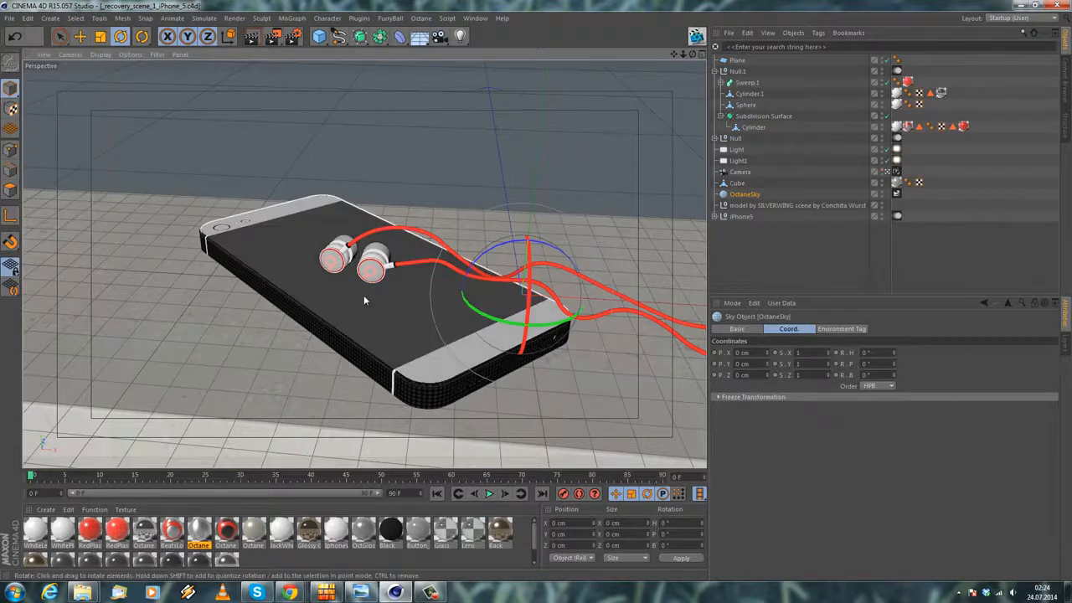
Enlarge the material list to show its second row and select the BrushedGold material.
click(308, 530)
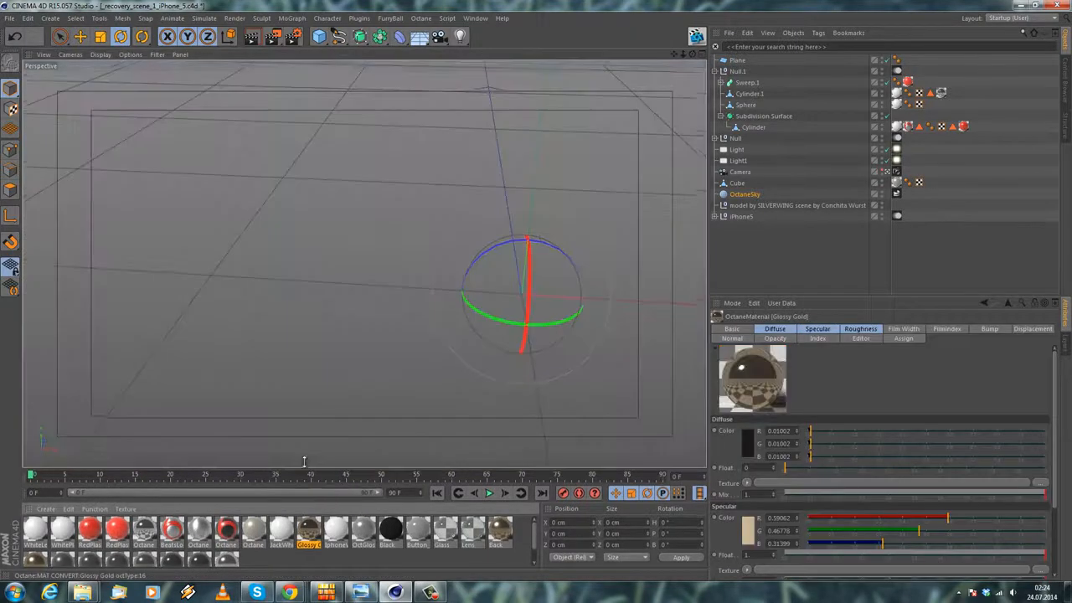
drag(304, 462, 304, 443)
click(34, 545)
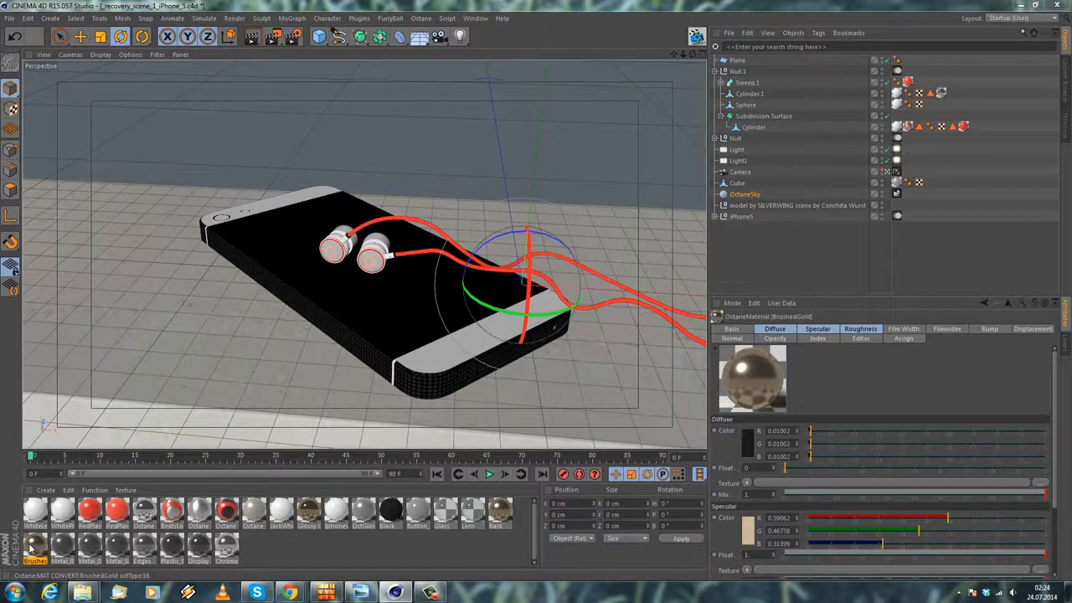
Open the recently used project FinalRender.c4d.
click(475, 17)
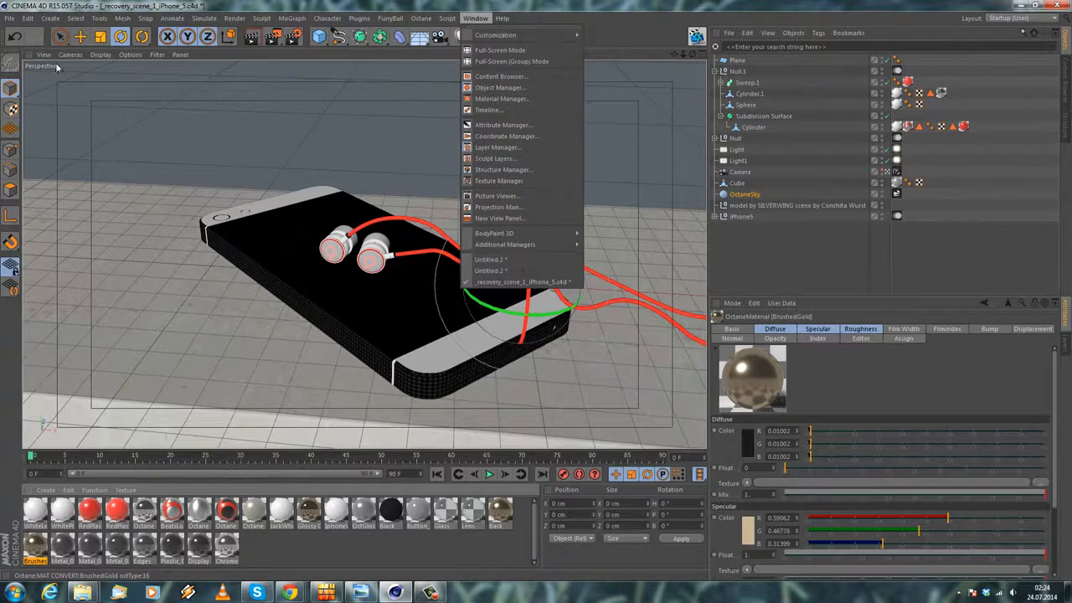
click(9, 18)
mouse_move(64, 209)
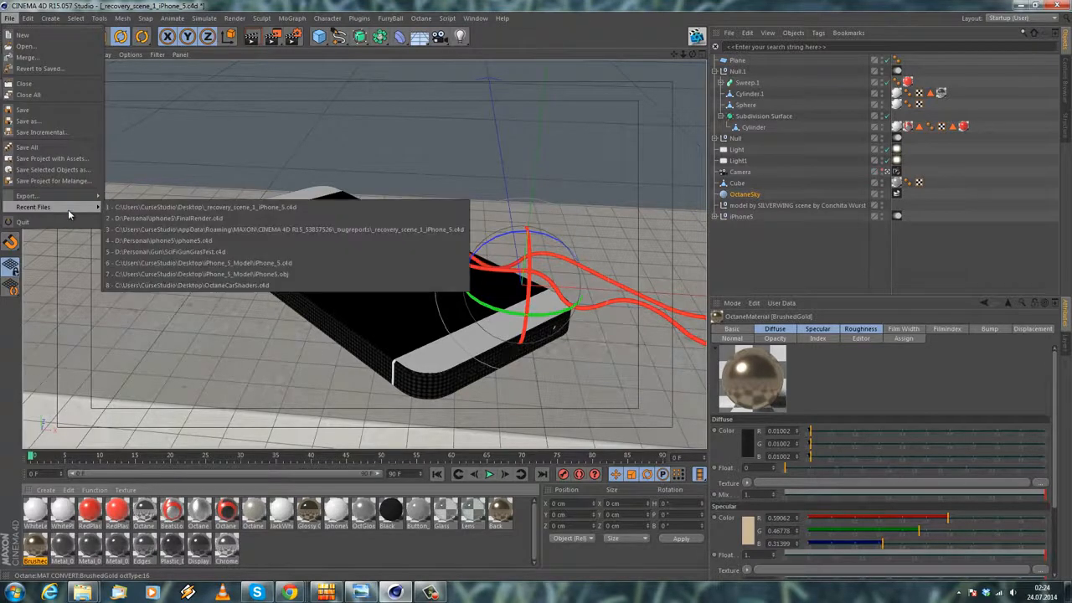
click(182, 216)
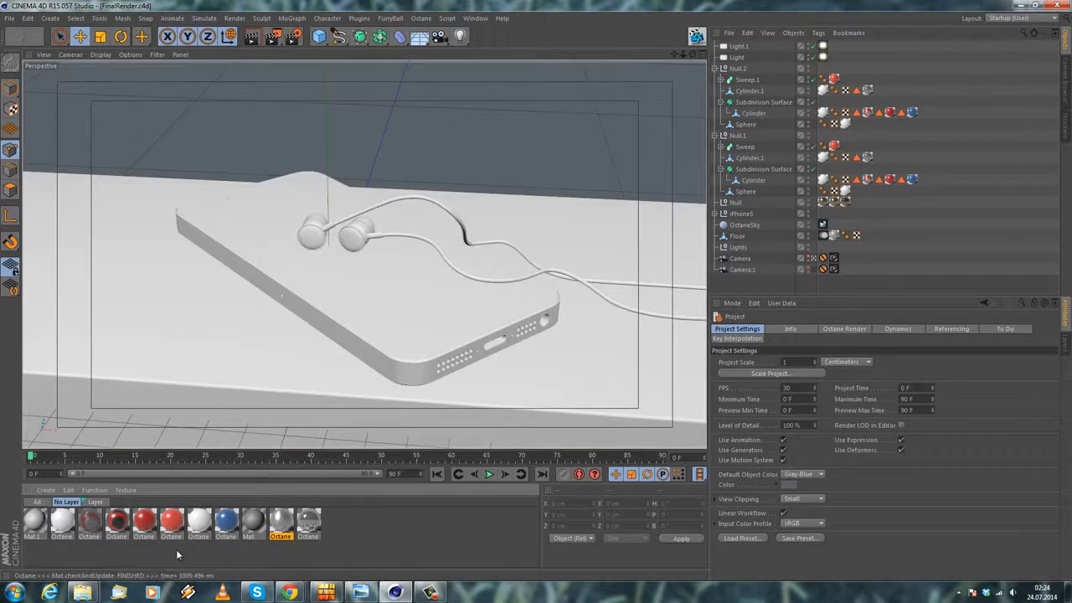
Examine the image texture settings in the bump channel of the layered gold Back material.
click(95, 501)
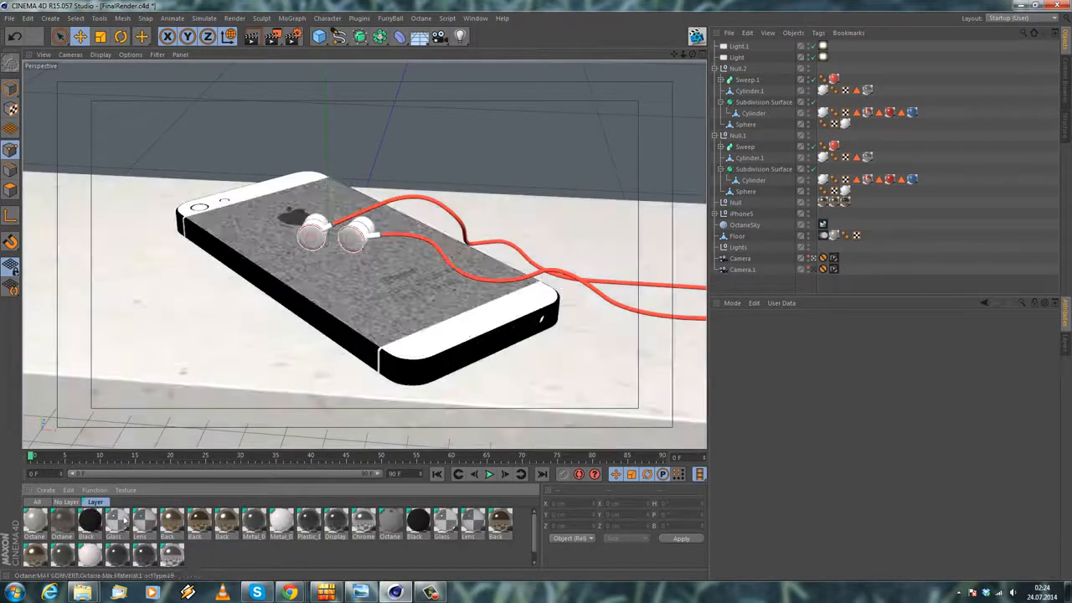
click(171, 521)
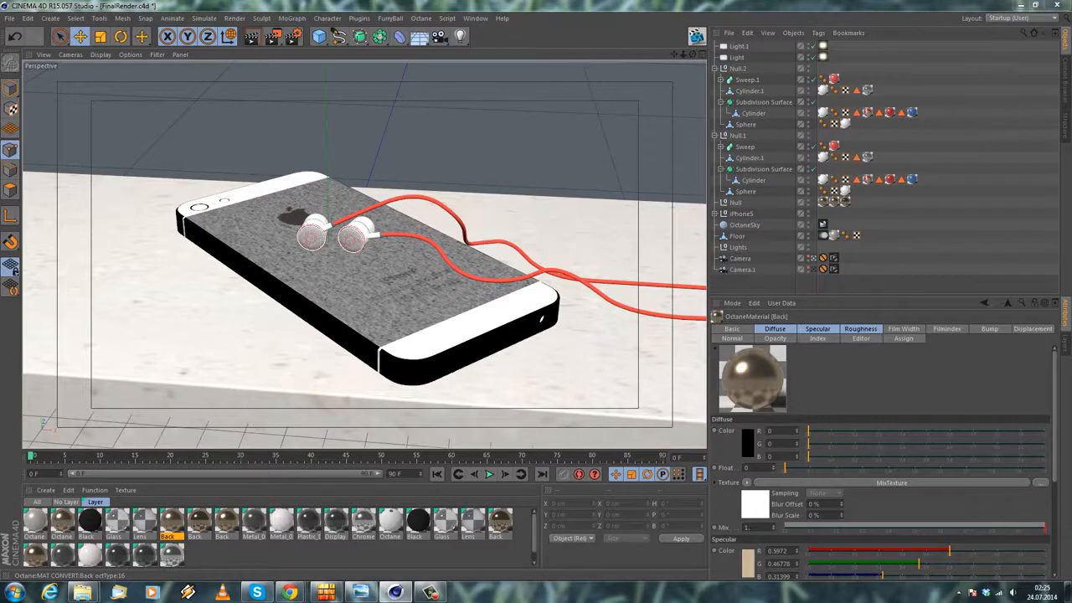
double_click(171, 521)
drag(642, 145, 446, 145)
click(311, 345)
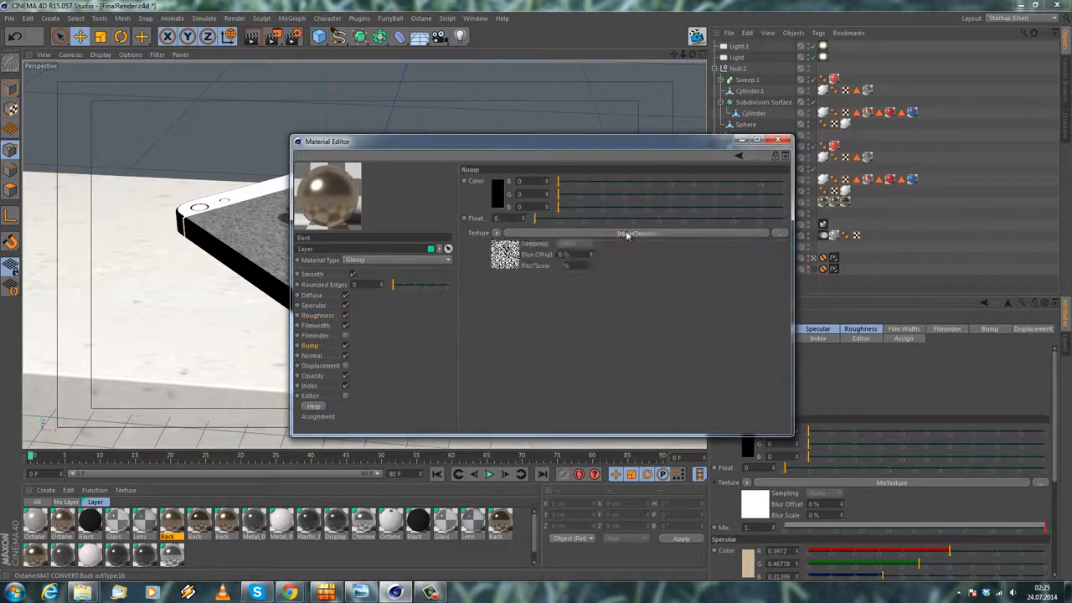
click(583, 233)
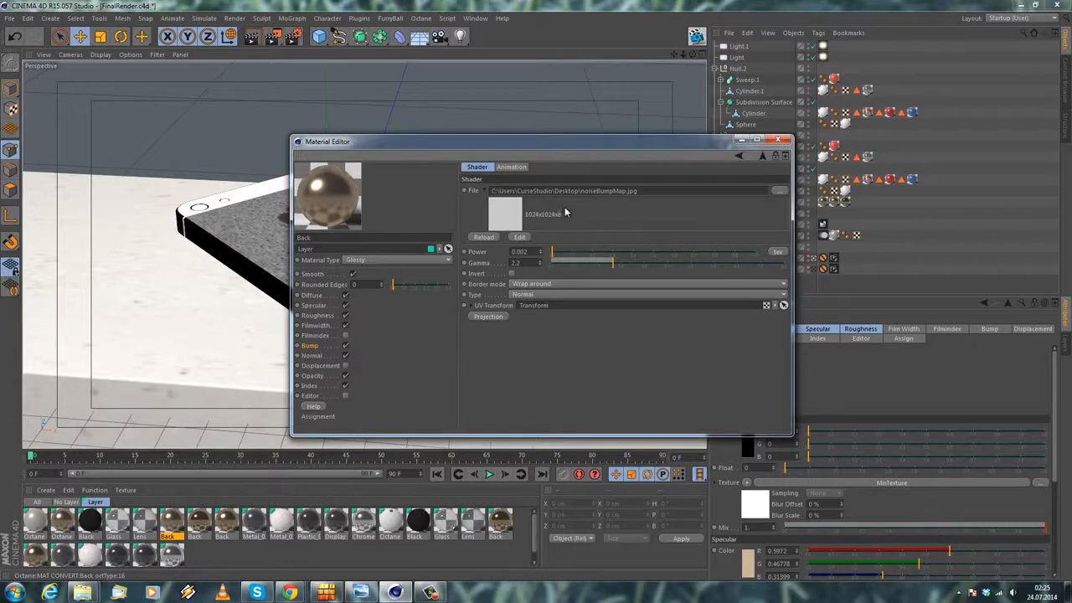
Copy the Back material's bump channel, close its editor and switch back to the _recovery_scene_1_iPhone_5.c4d scene.
click(310, 345)
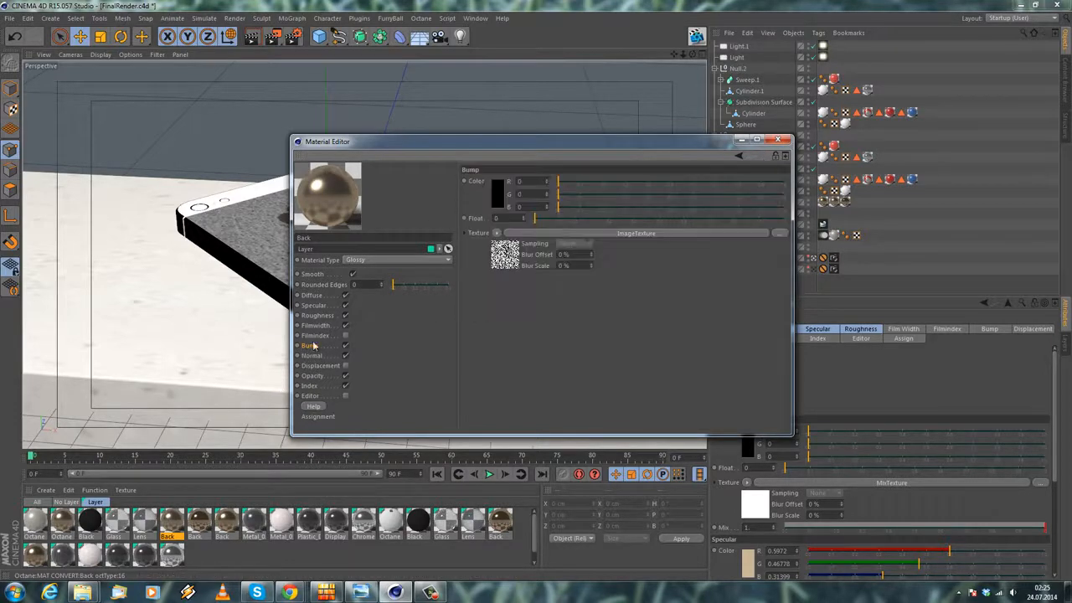
click(498, 232)
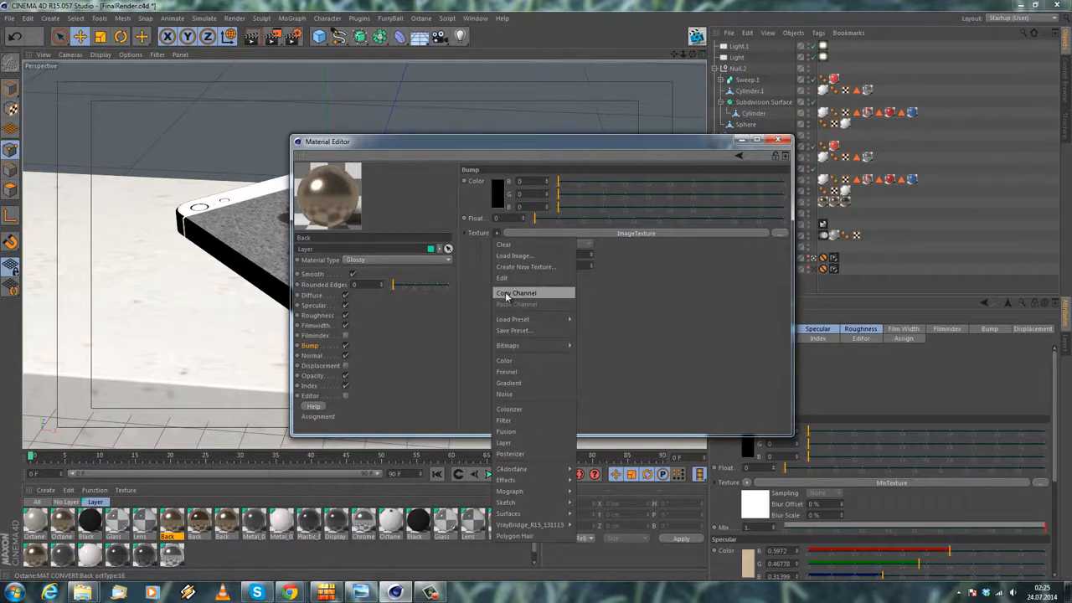
click(459, 218)
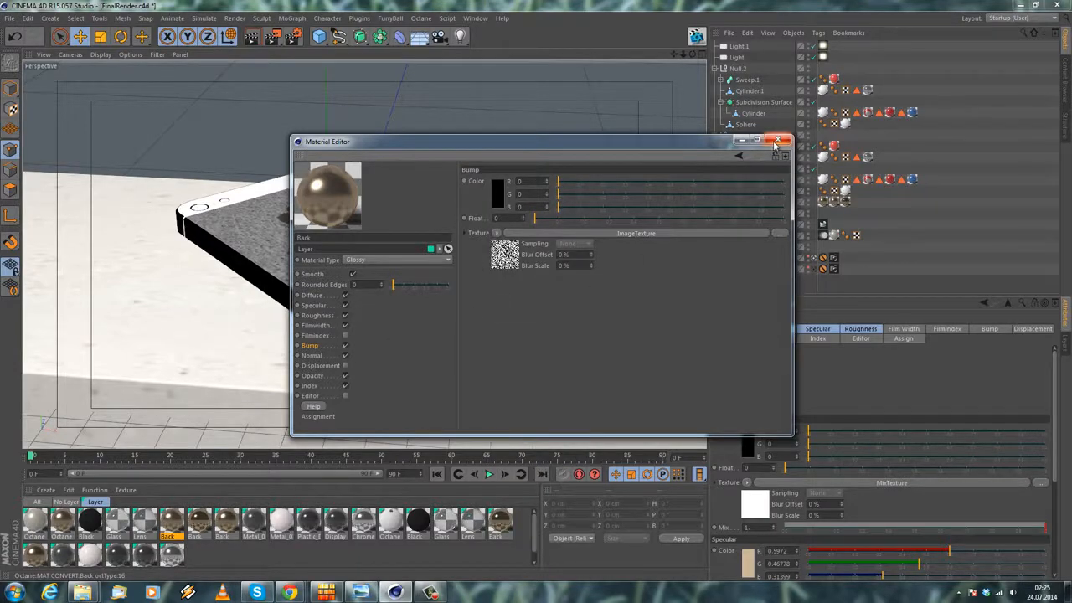
click(779, 140)
click(475, 18)
click(530, 272)
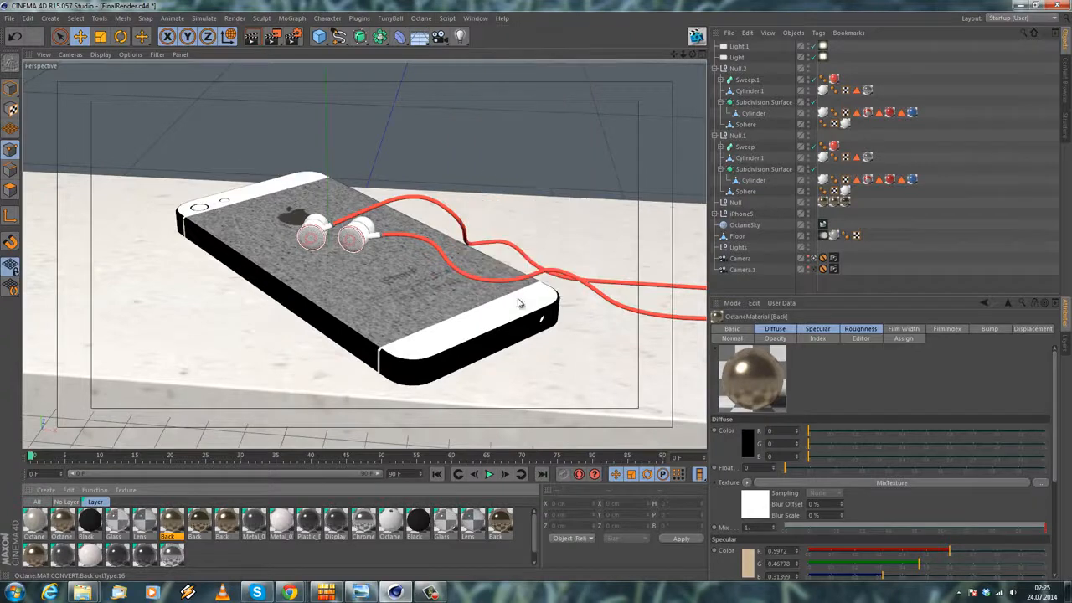
Paste the copied channel into the BrushedGold material's bump texture and check its image texture settings.
double_click(38, 547)
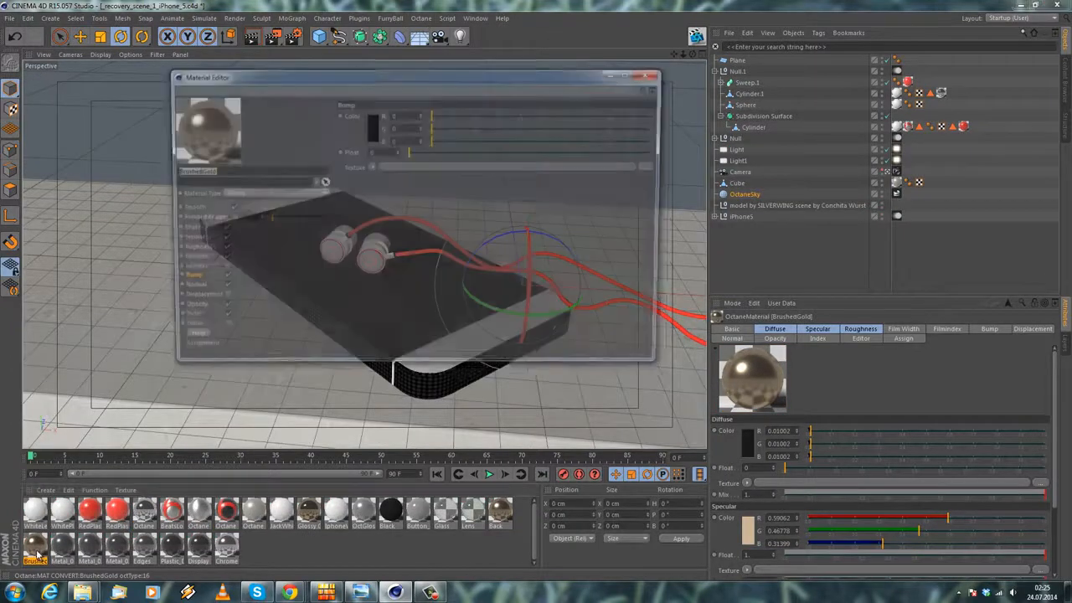
click(189, 279)
click(371, 168)
click(377, 224)
click(472, 167)
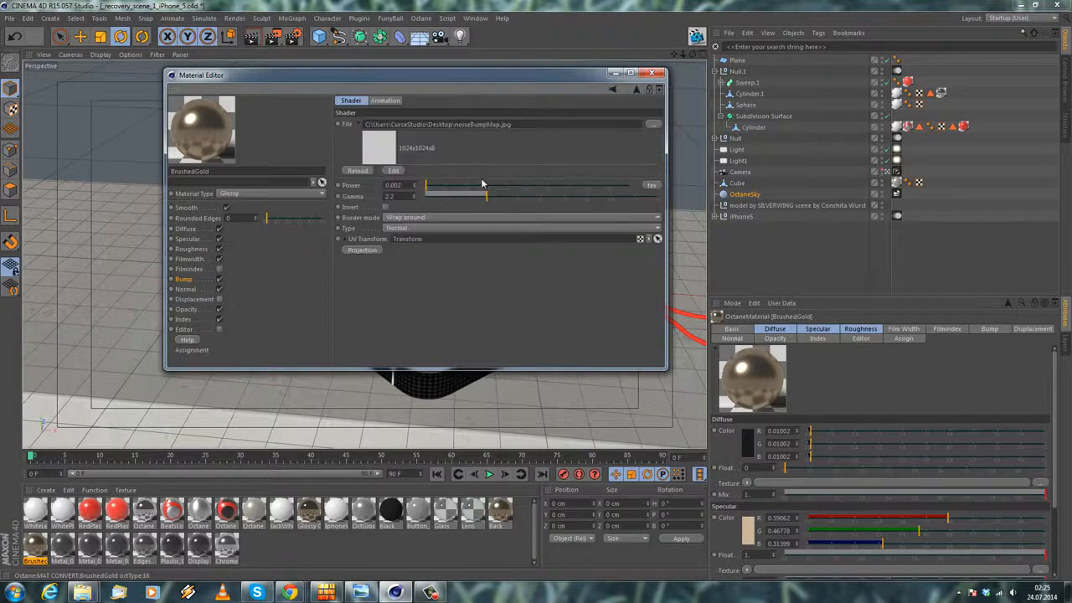
click(652, 73)
Switch to FinalRender.c4d and examine the material tag on the iPhone's Back_02 object.
click(475, 18)
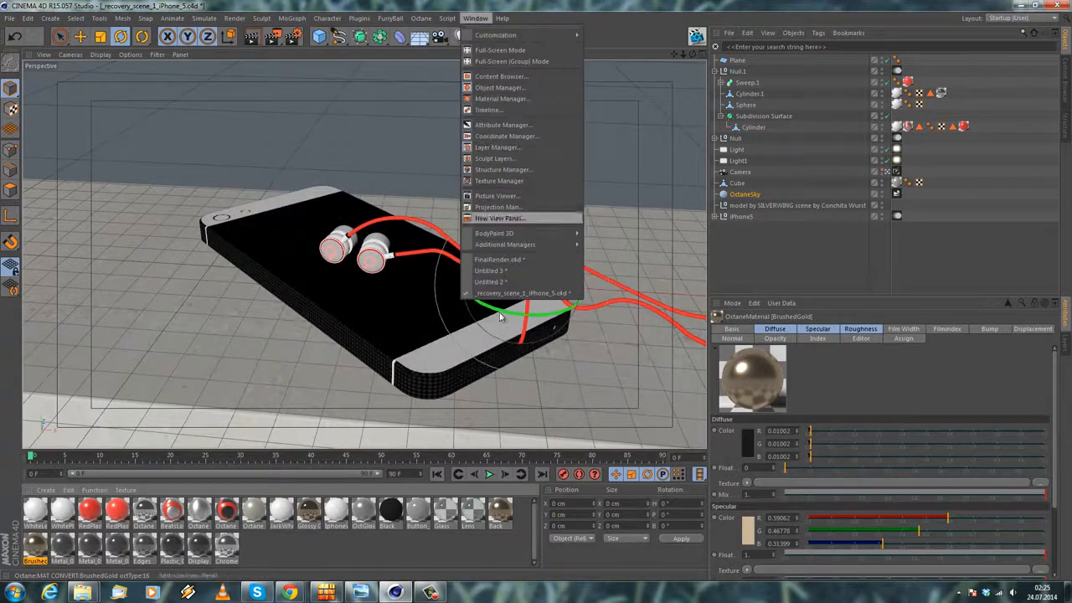
key(ctrl+r)
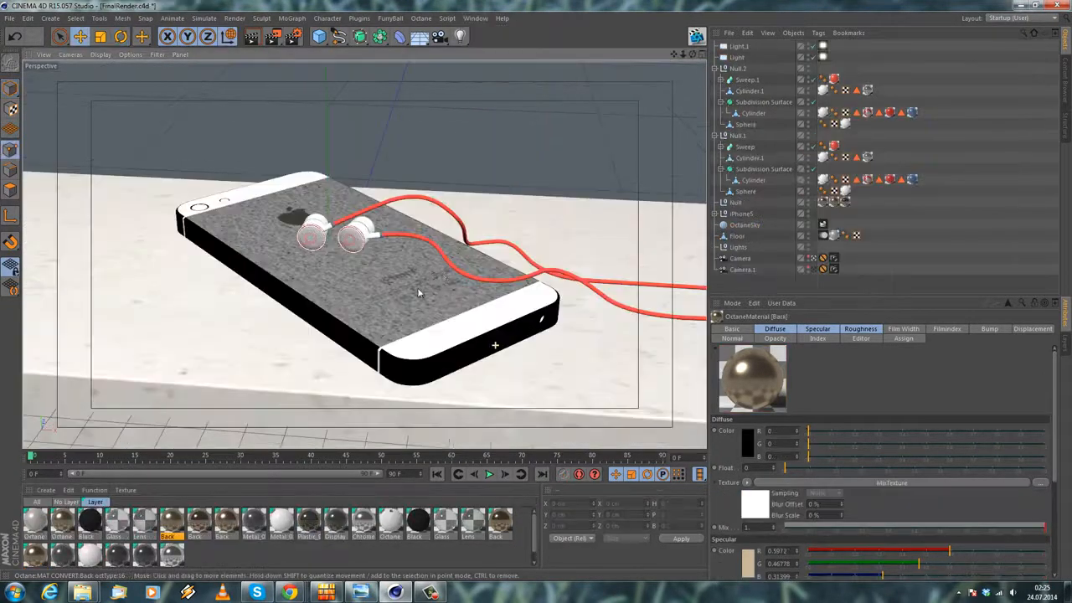
click(385, 293)
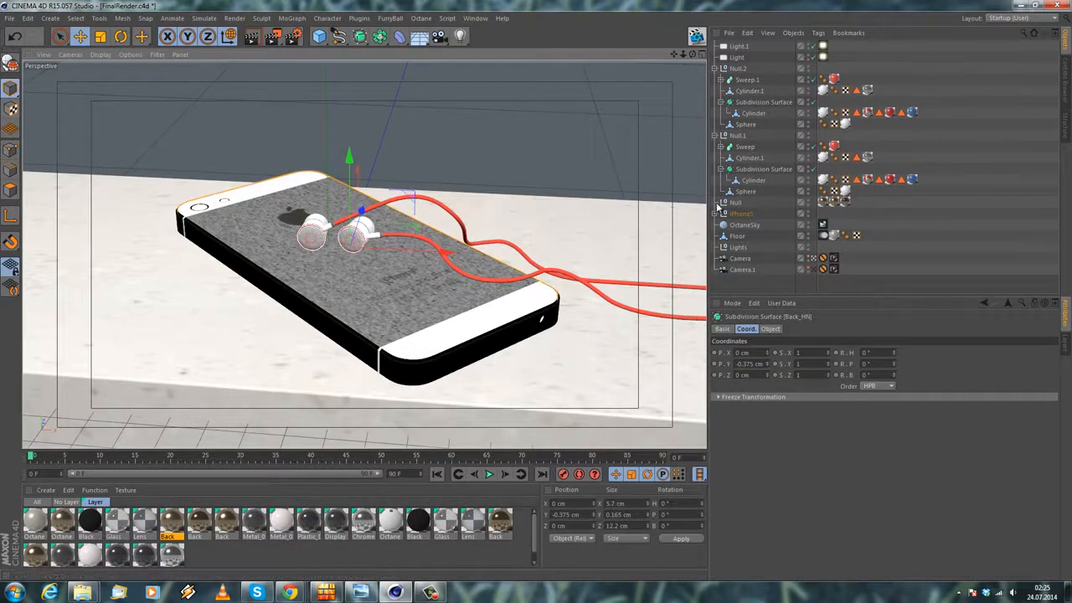
click(714, 213)
scroll(765, 230, down, 10)
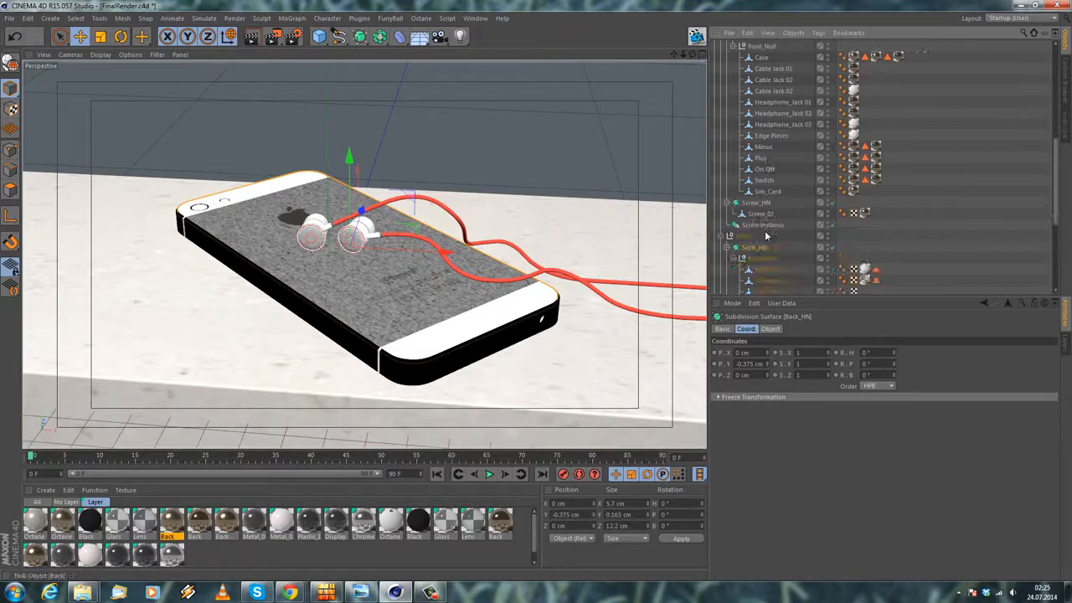
scroll(765, 230, down, 3)
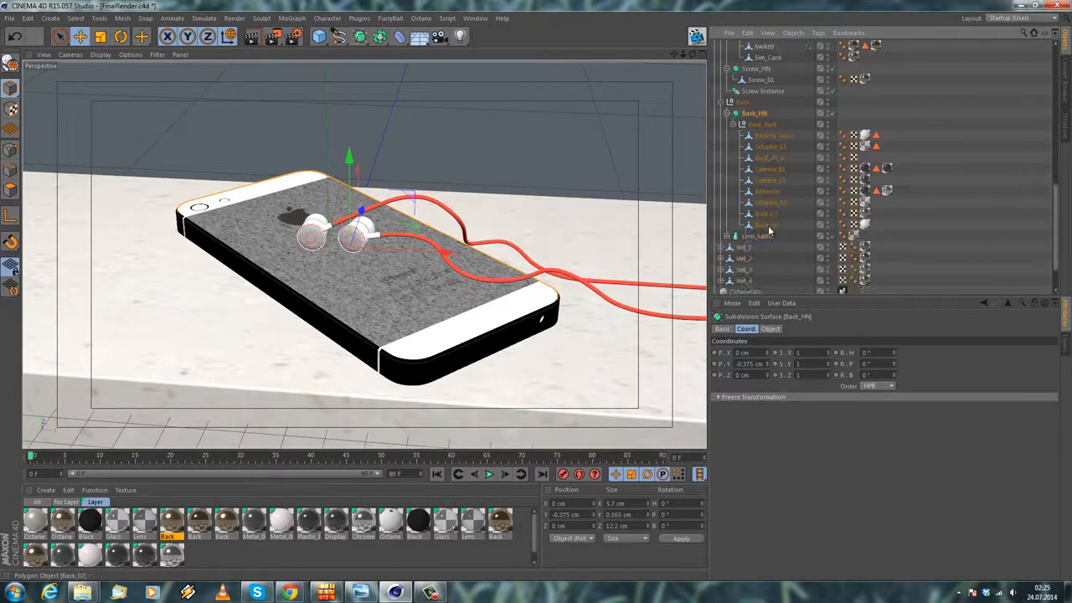
click(862, 213)
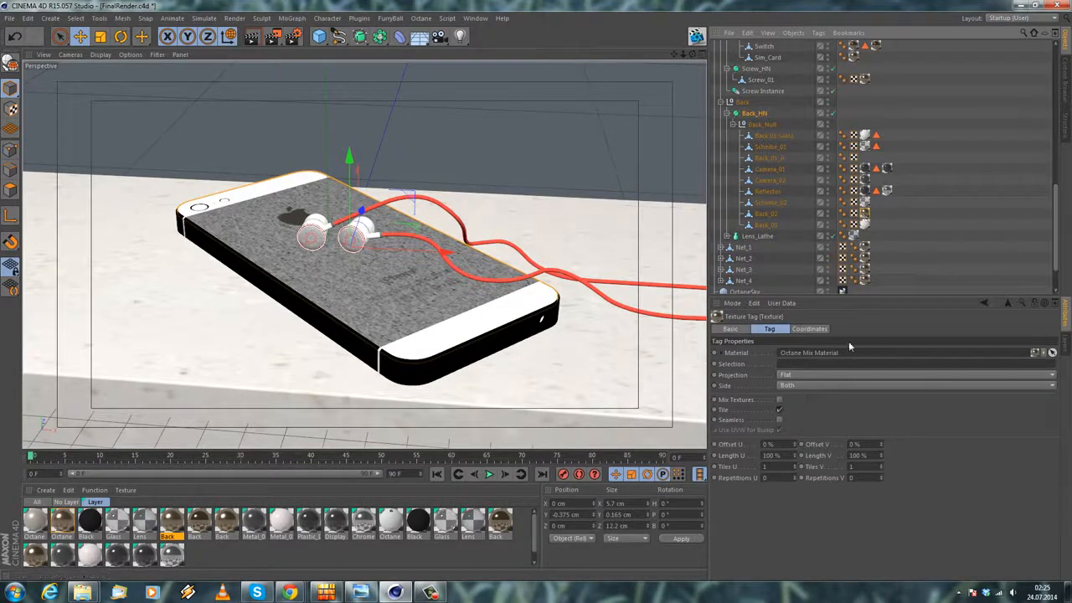
Return to the _recovery_scene_1_iPhone_5.c4d scene and review the image texture in the BrushedGold material's bump channel.
click(475, 17)
click(469, 290)
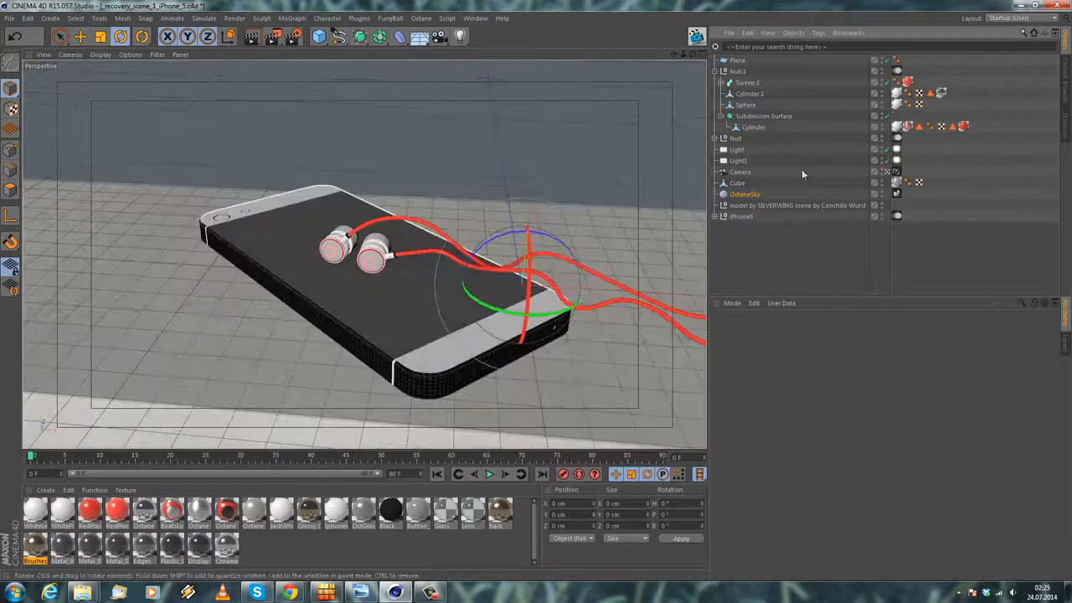
click(809, 259)
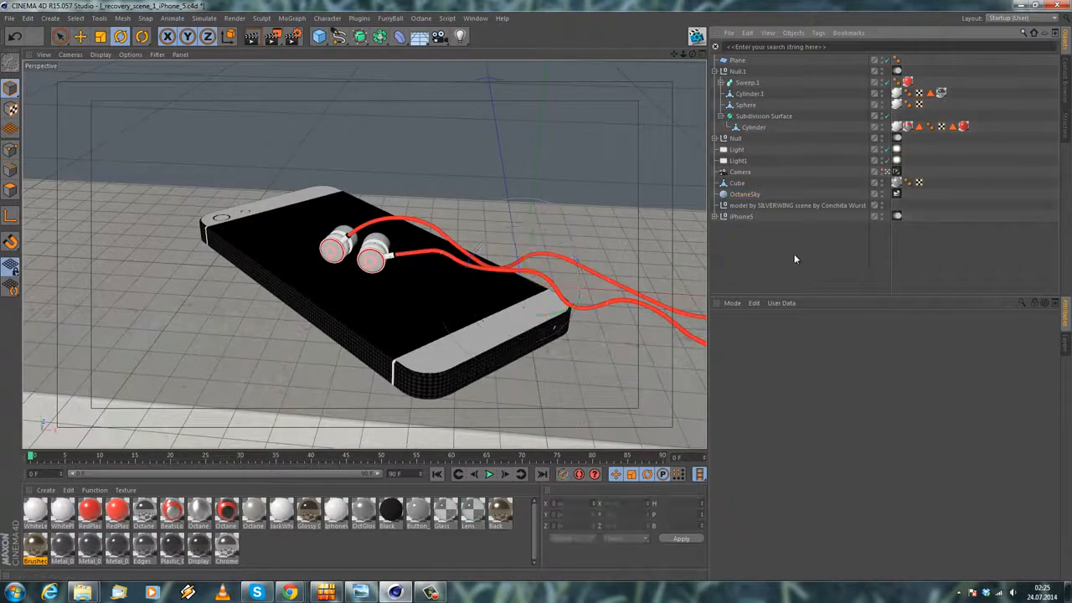
double_click(27, 549)
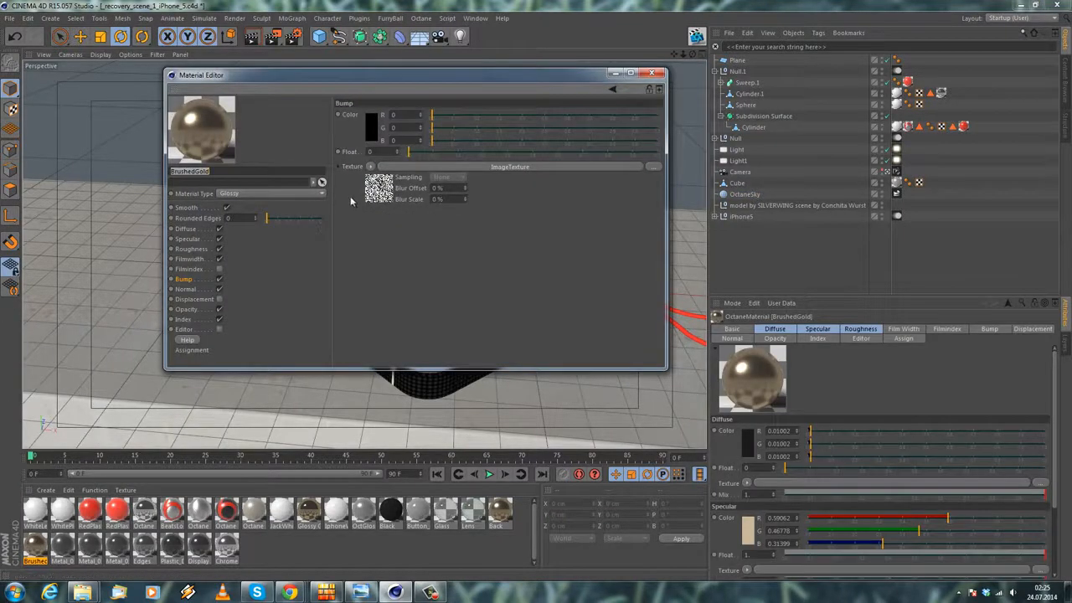
click(508, 166)
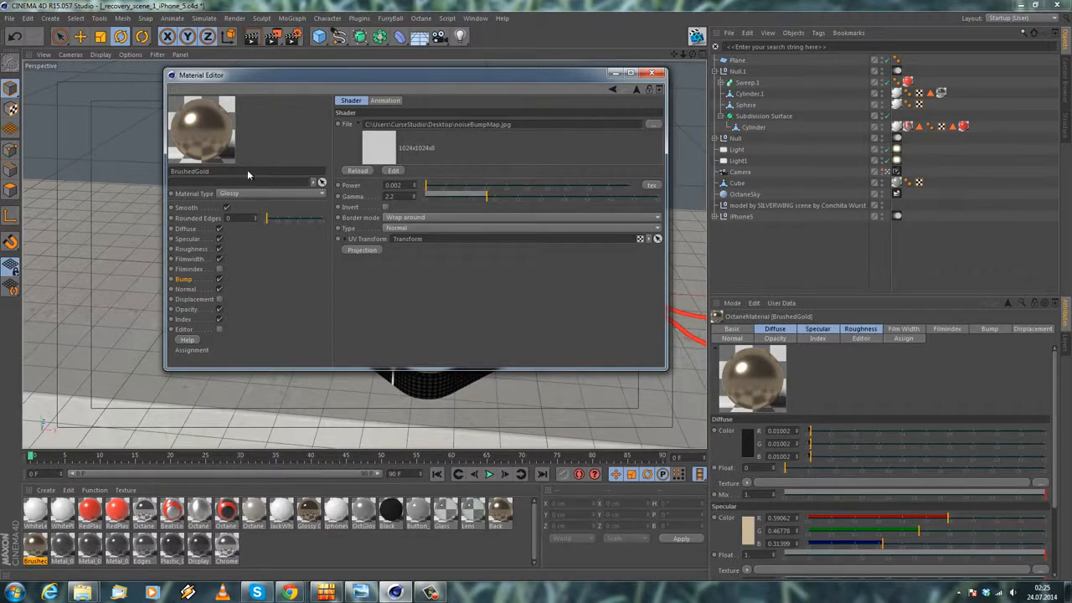
click(652, 75)
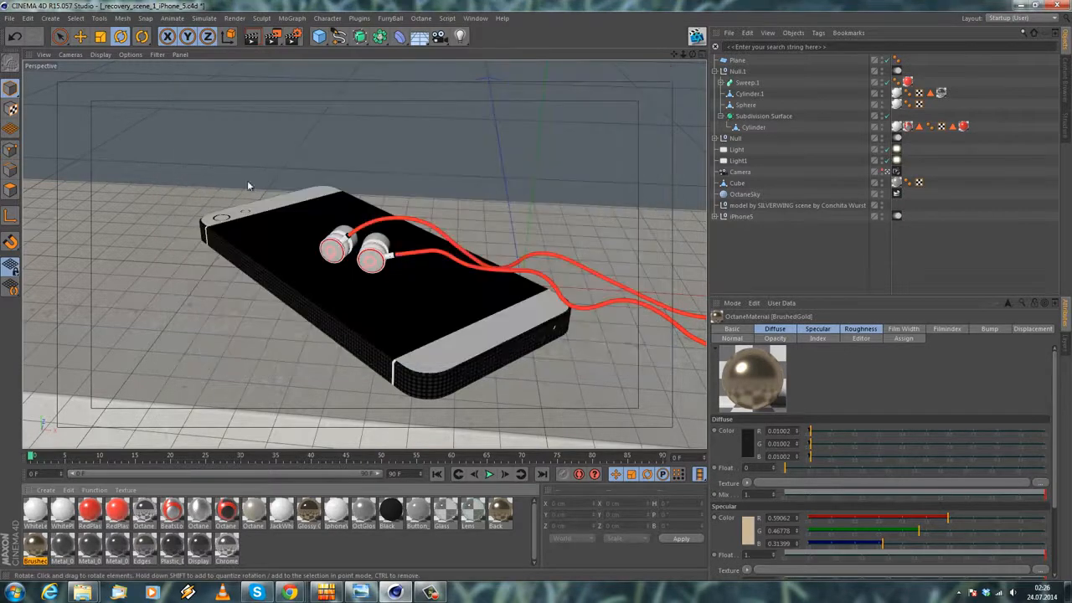
Save the scene and preview it in the Octane Live Viewer.
click(696, 36)
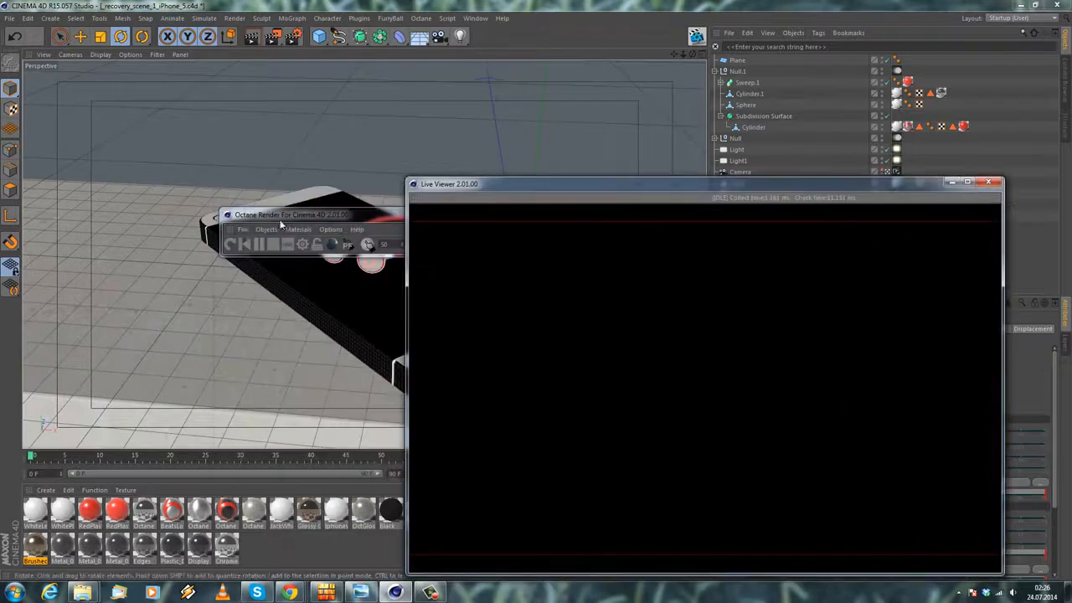
click(10, 18)
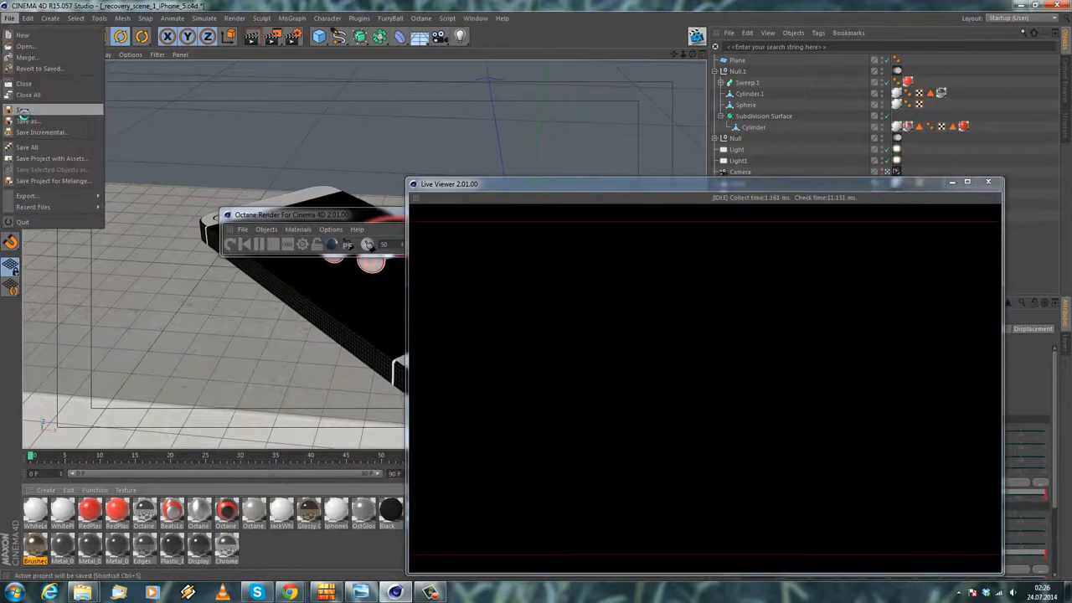
click(33, 112)
click(233, 244)
drag(270, 215, 757, 132)
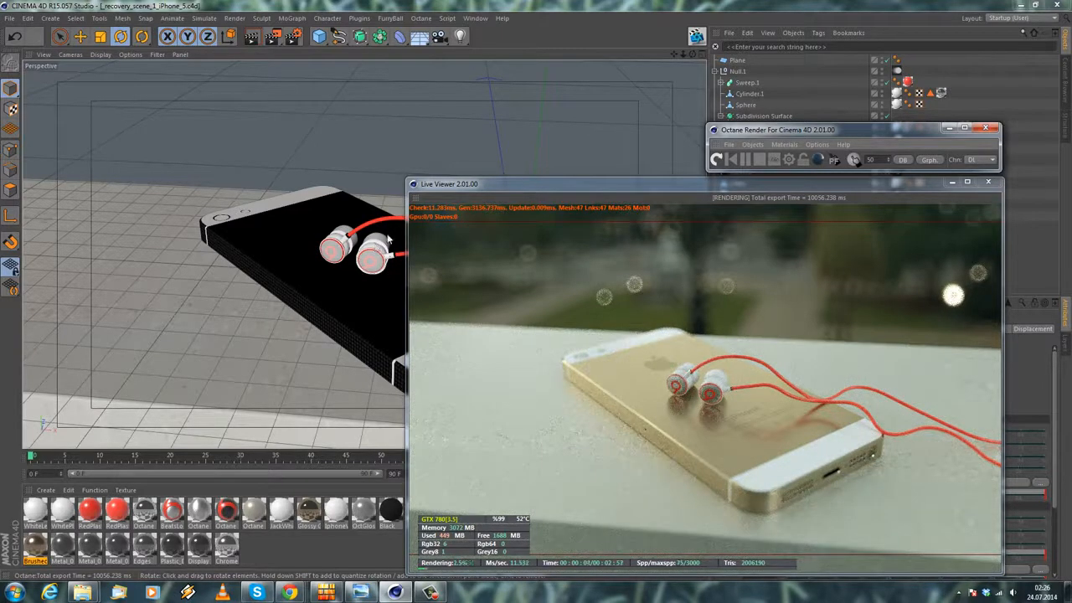
click(990, 183)
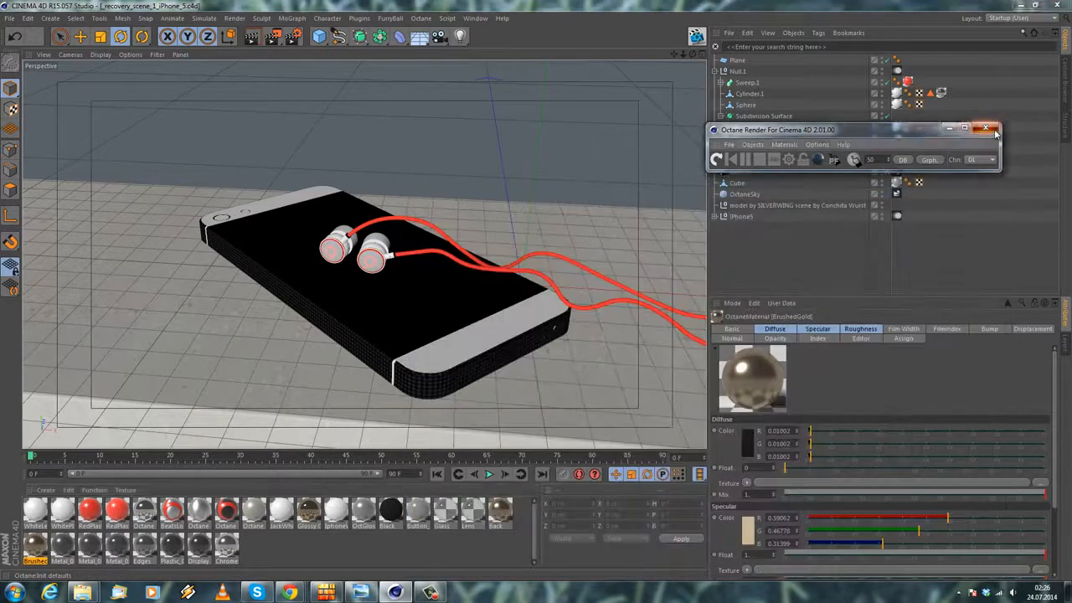
Replace the white material on both earphones' subdivided Cylinder objects with the dark glossy Octane material.
click(373, 249)
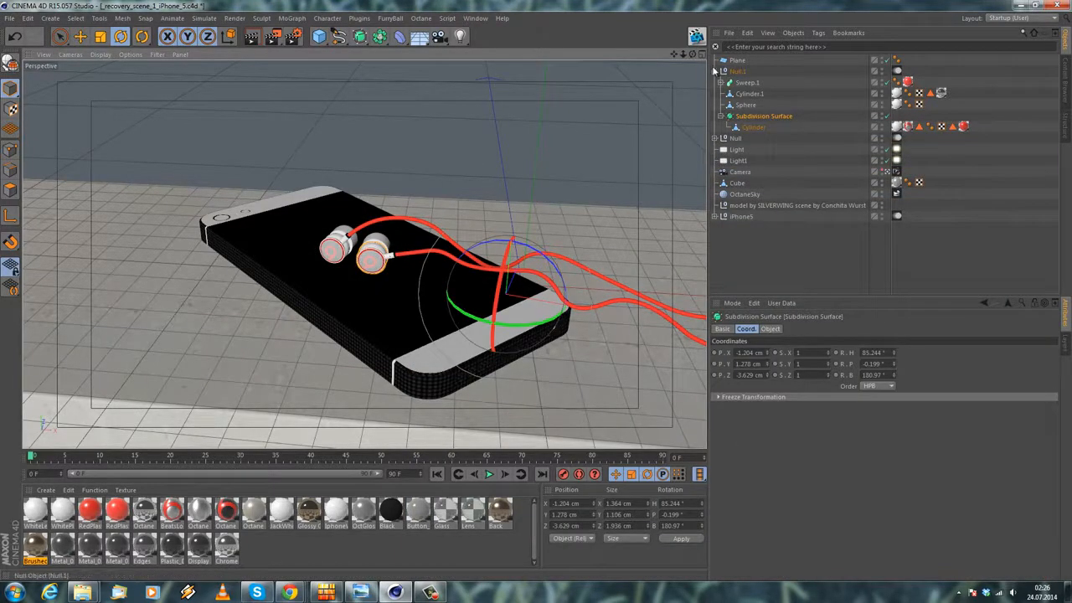
click(717, 138)
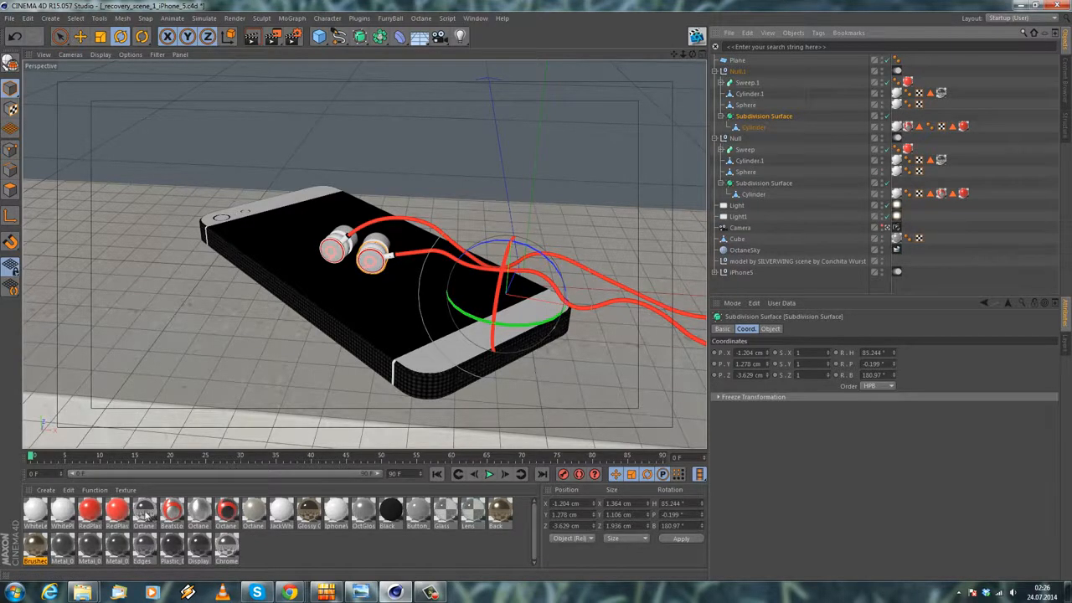
drag(147, 514, 899, 162)
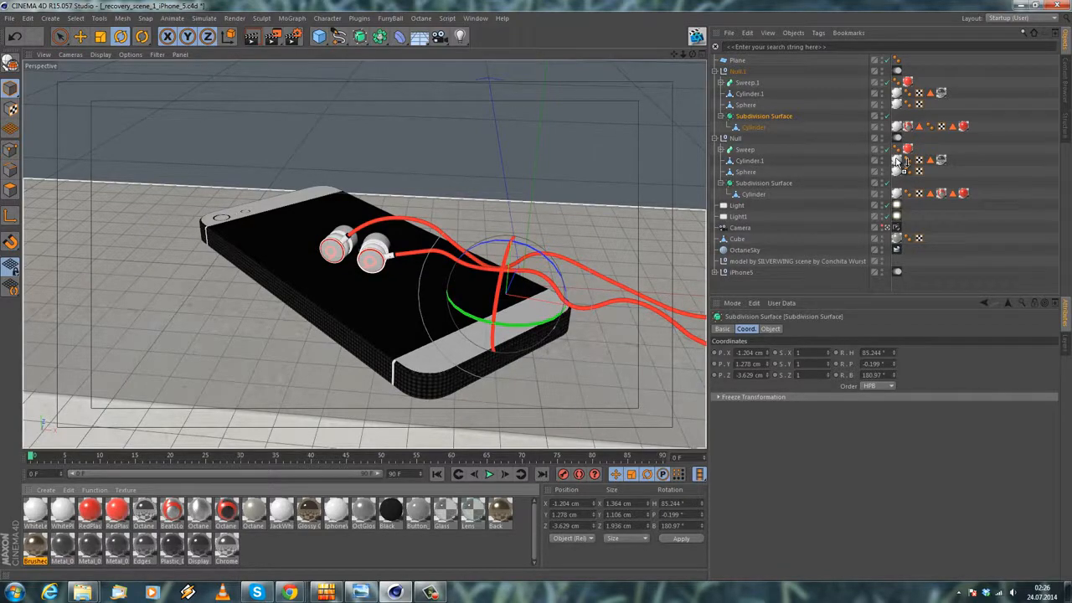
drag(899, 162, 897, 162)
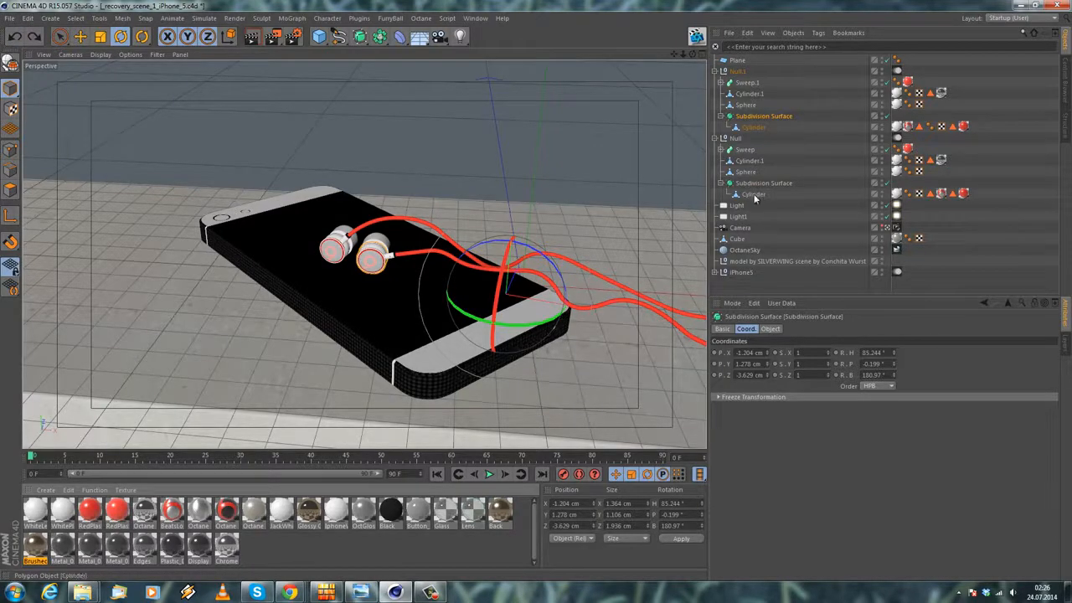
drag(140, 510, 897, 194)
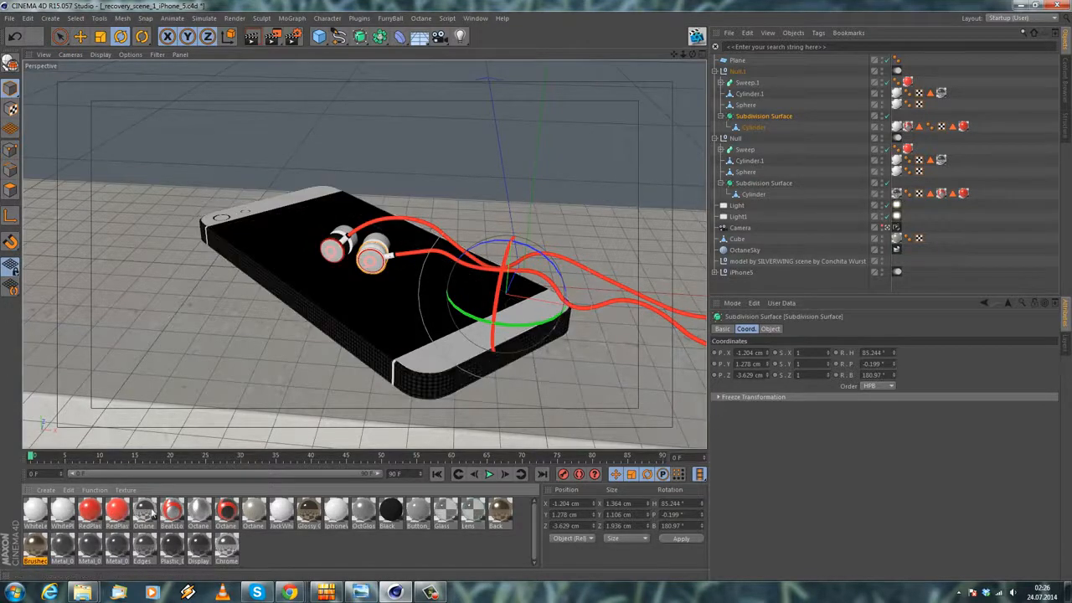
mouse_move(898, 112)
mouse_down()
mouse_move(899, 91)
mouse_move(898, 128)
mouse_up()
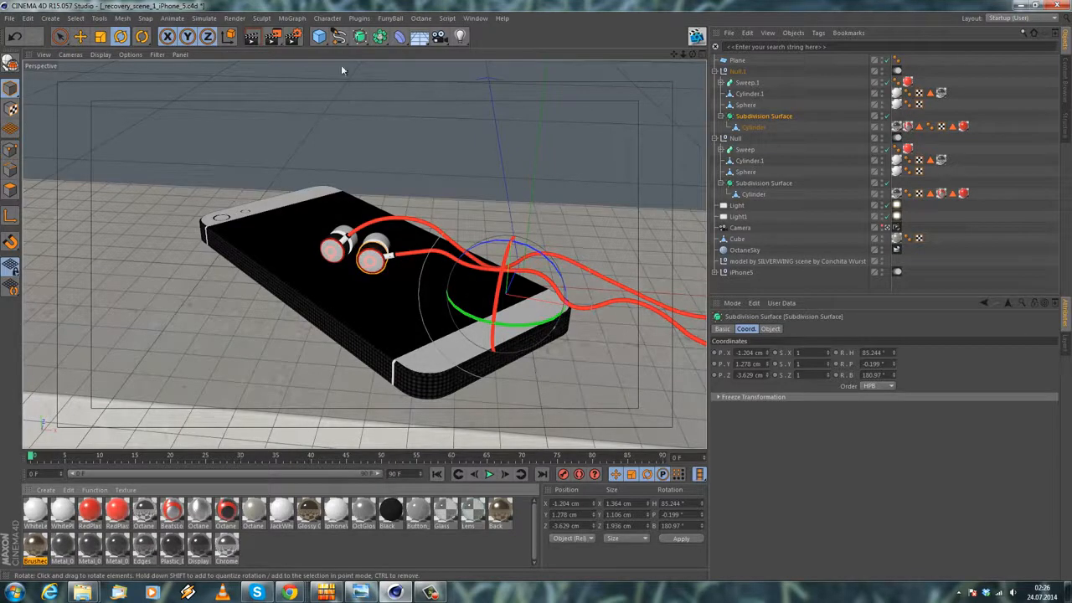
Render the scene again in the Octane Live Viewer and arrange its windows clear of the object list.
click(694, 40)
drag(358, 194, 603, 217)
drag(256, 215, 796, 165)
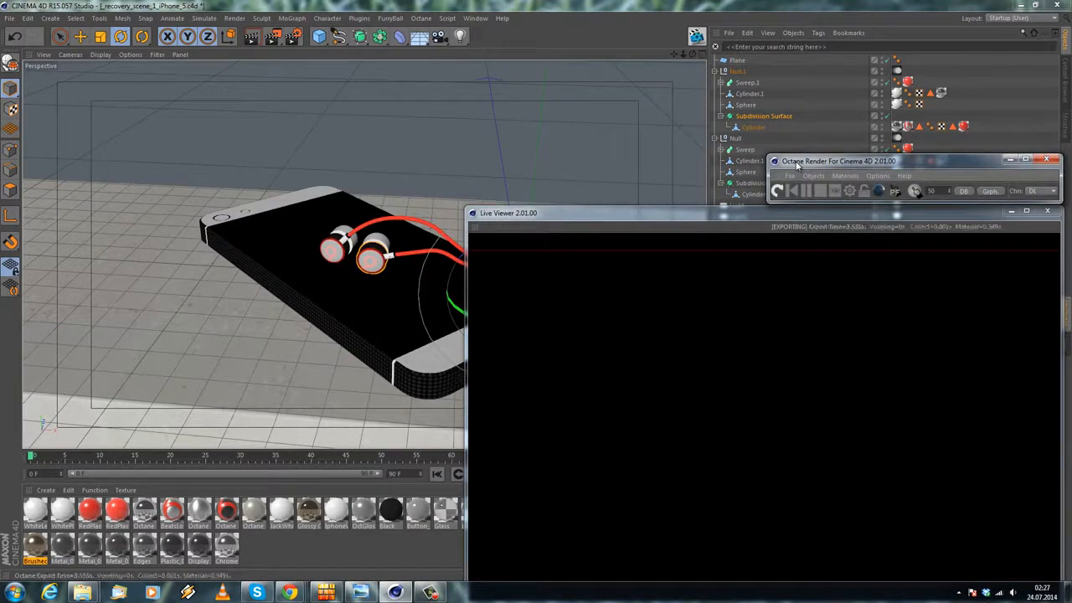
click(369, 251)
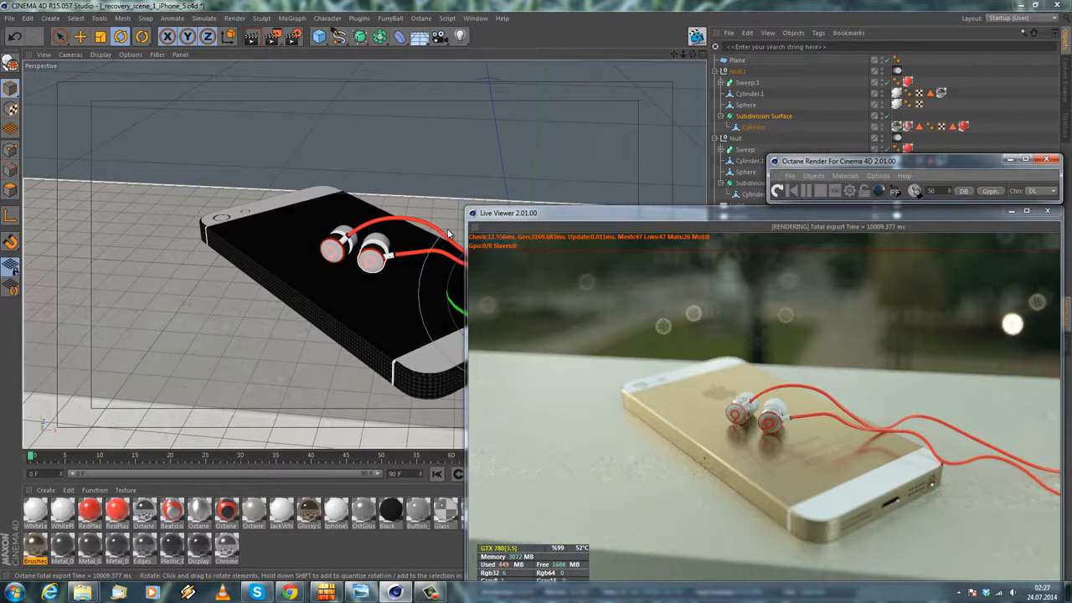
click(776, 423)
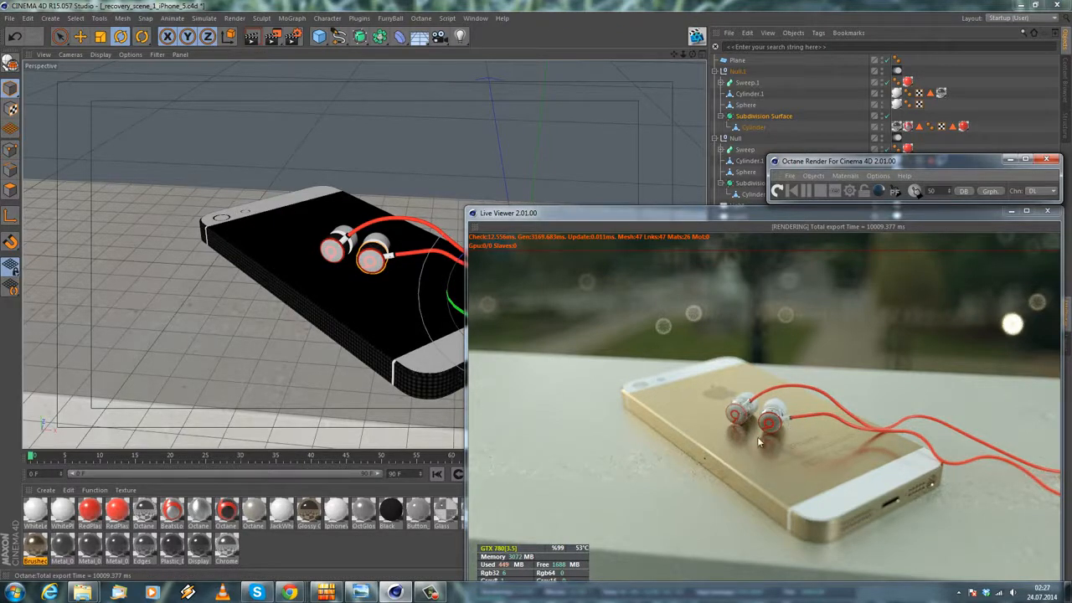
drag(635, 216, 241, 168)
drag(913, 161, 490, 107)
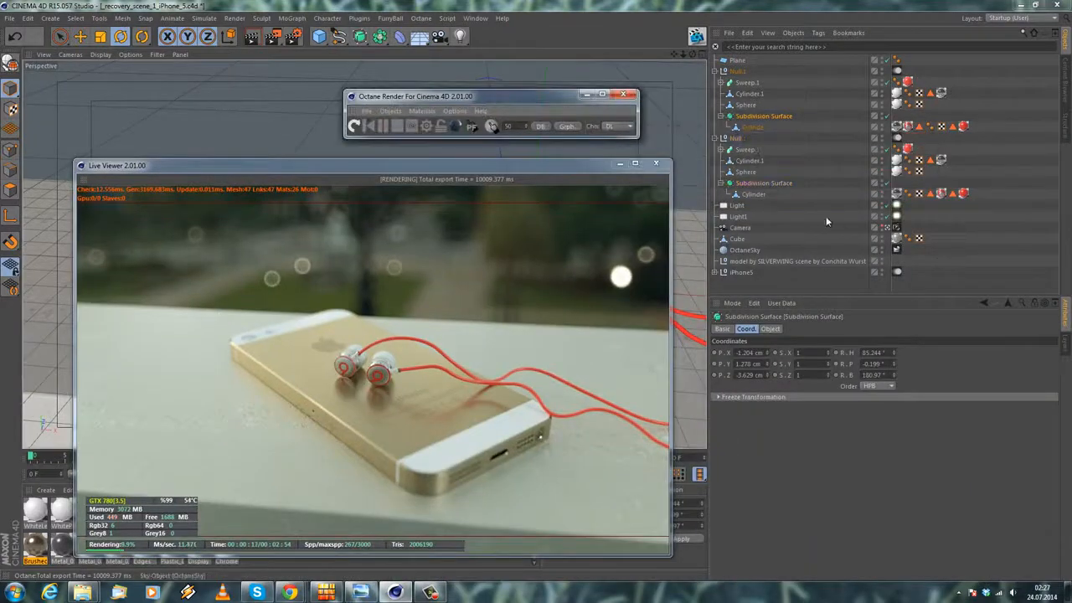
click(897, 216)
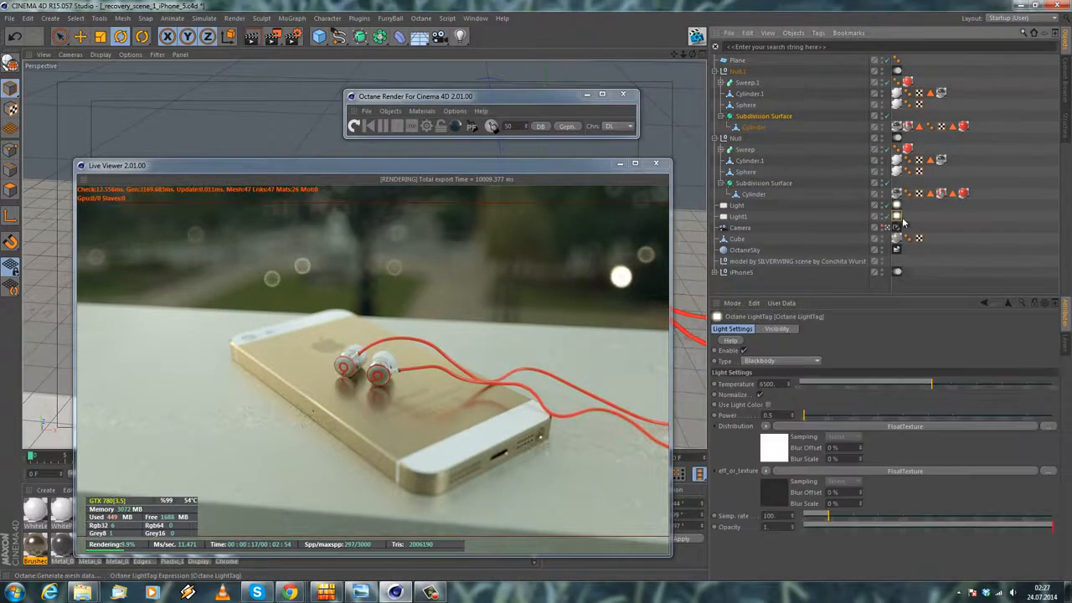
click(765, 472)
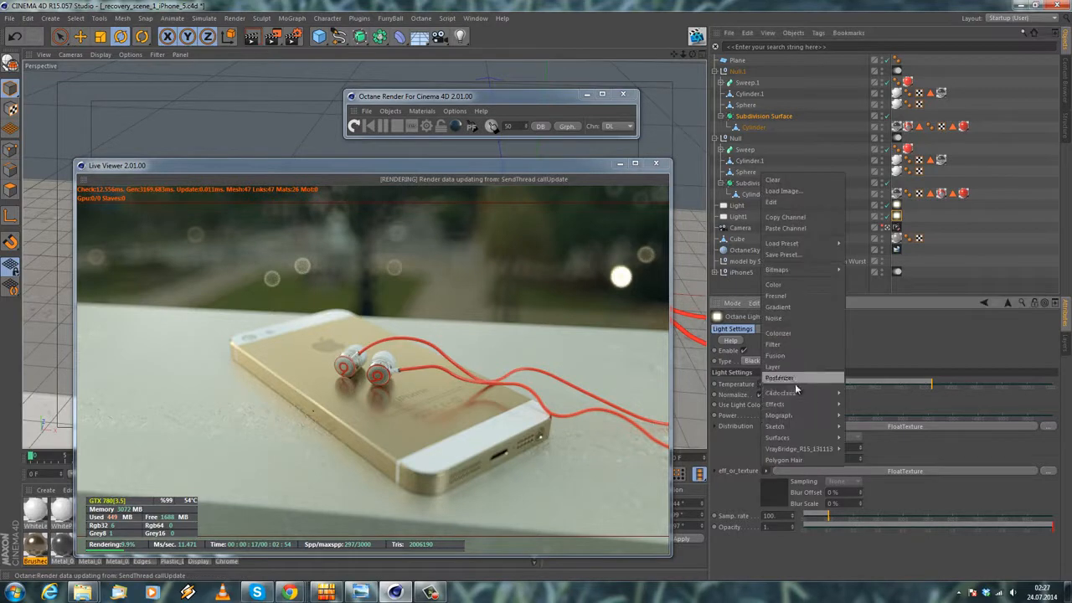
mouse_move(800, 393)
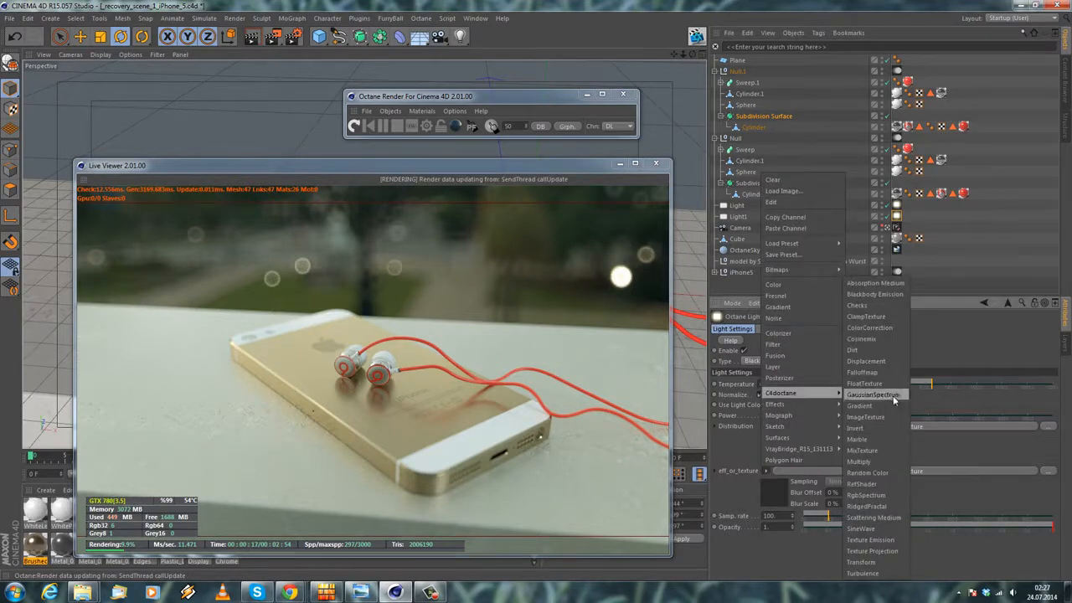
click(741, 457)
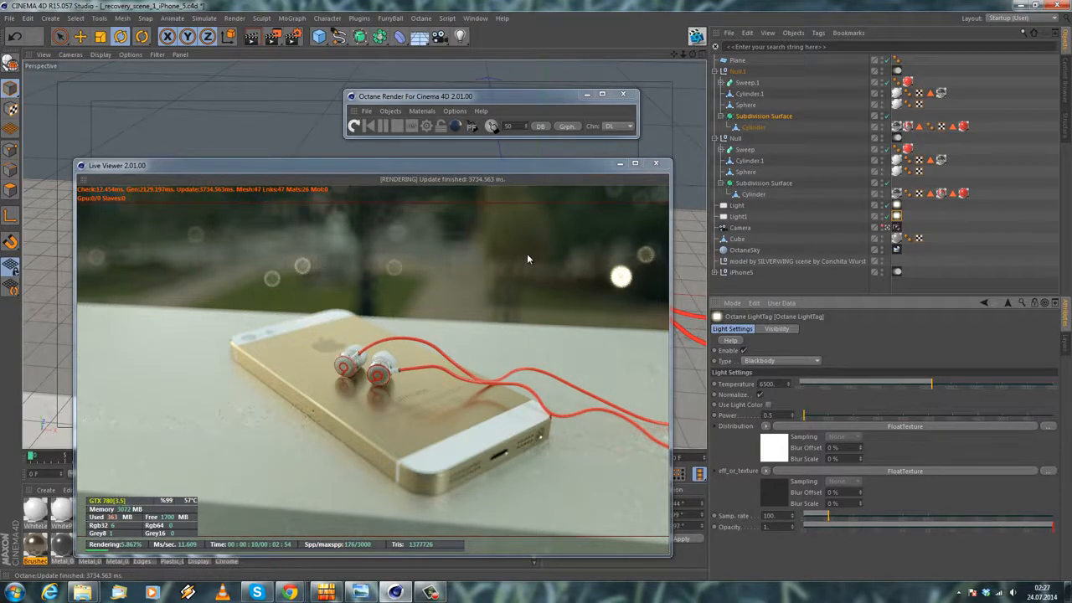
In the Octane pathtracing kernel settings, disable alpha shadows and set max samples to 1000.
click(427, 126)
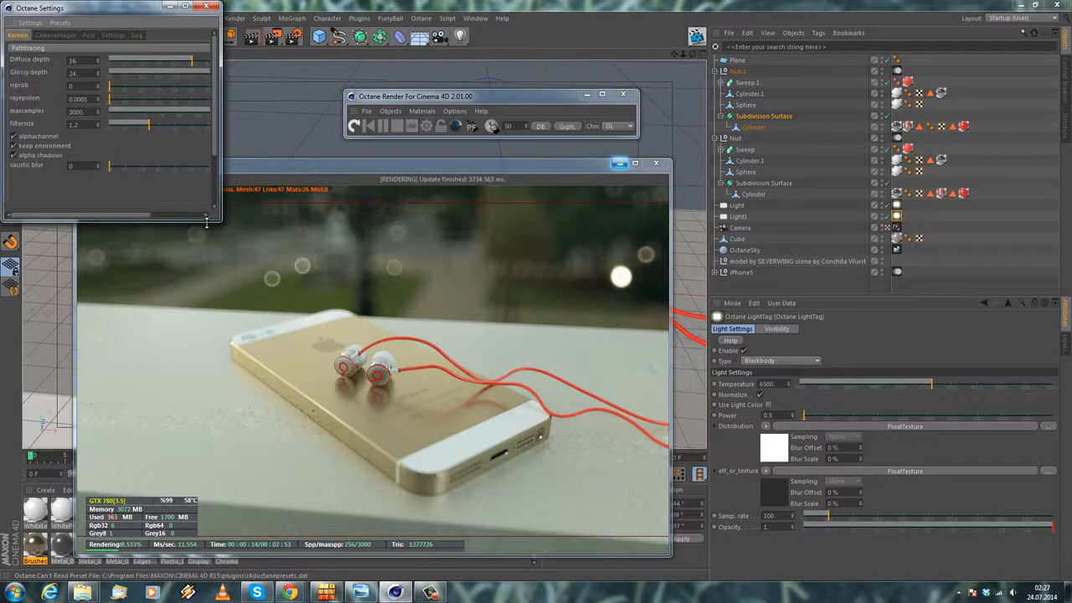
drag(216, 222, 293, 231)
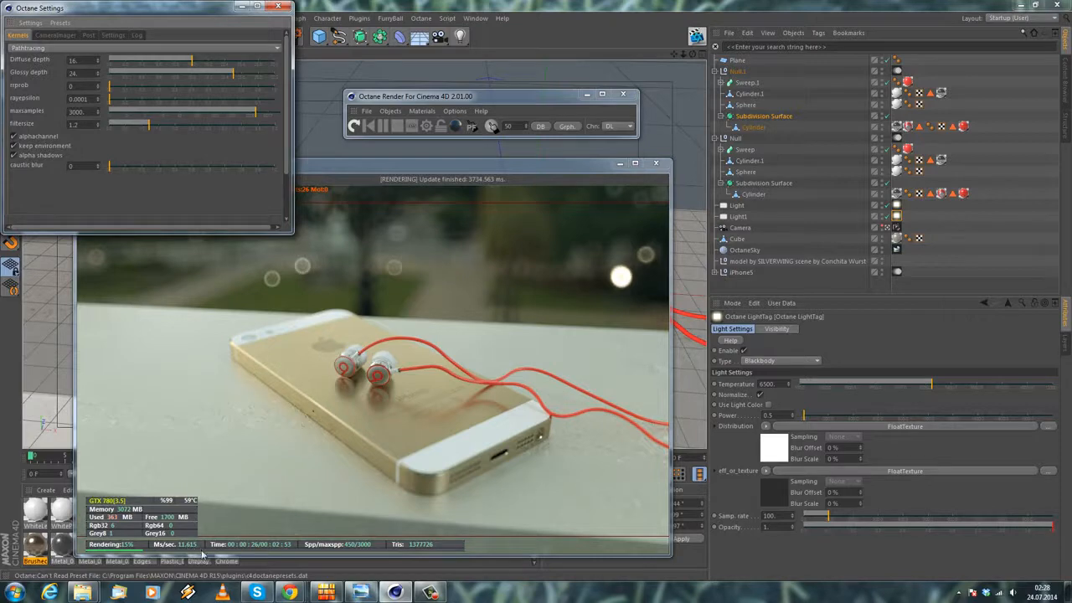
click(13, 156)
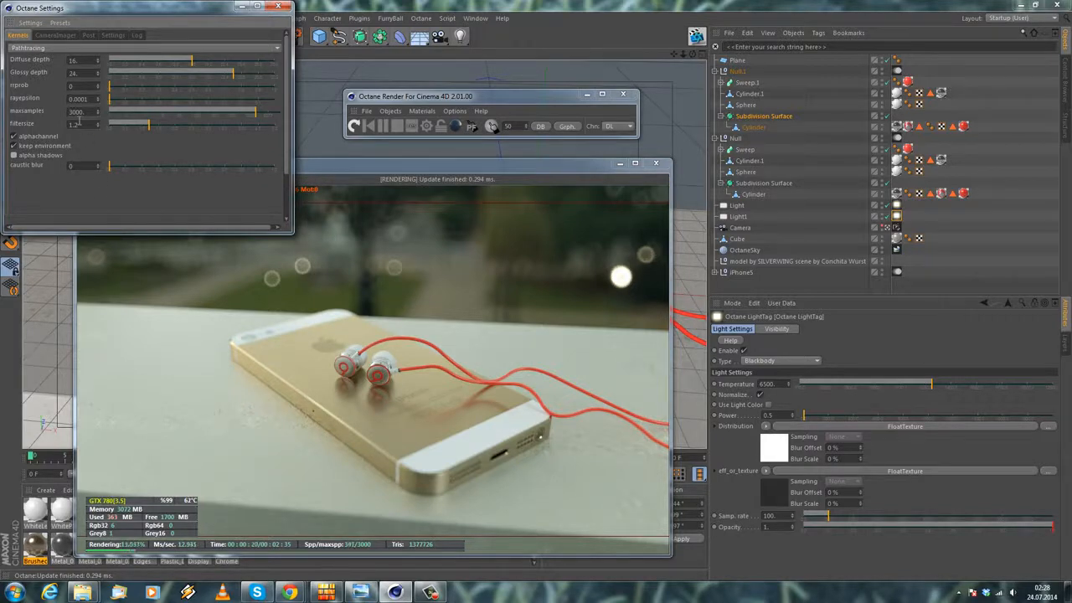
drag(31, 103, 30, 102)
text(8)
key(Return)
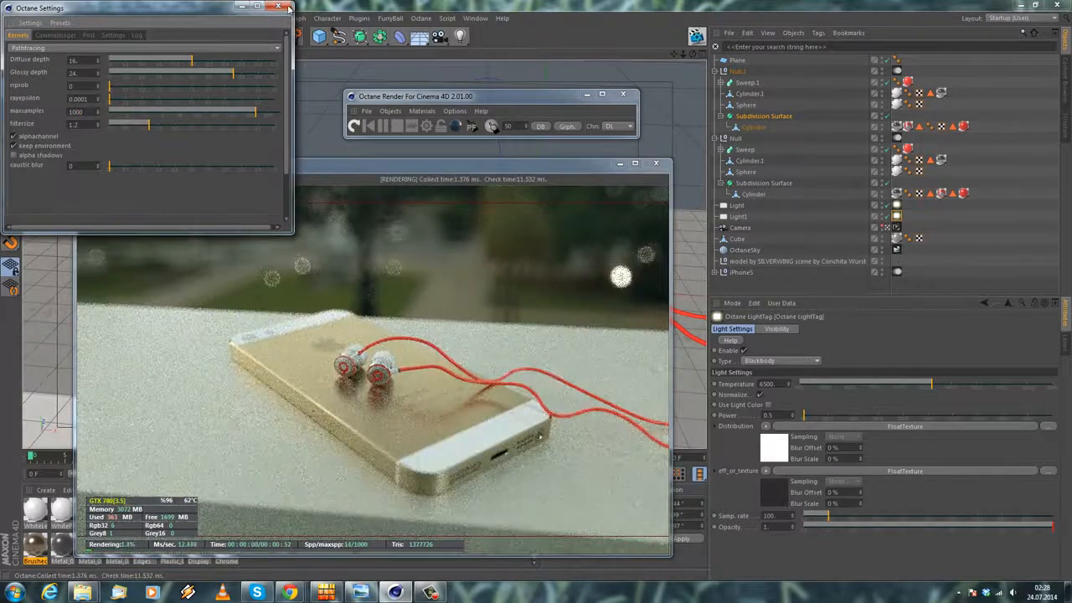
Move the Live Viewer aside and set the bump image texture's power to 0.09 in Octane Material.2.
click(577, 178)
drag(577, 179, 1001, 210)
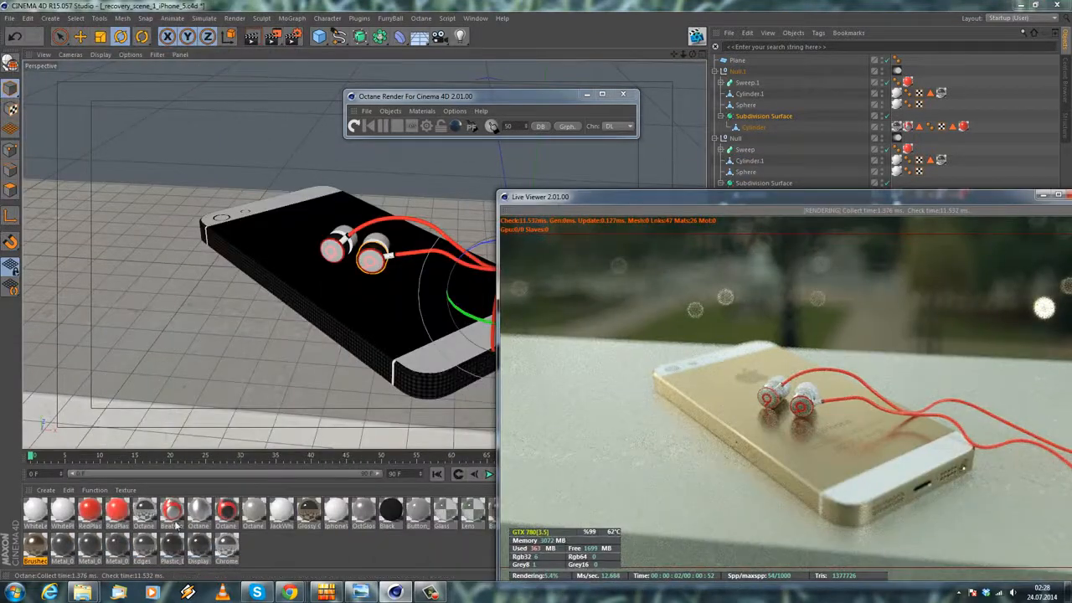
double_click(198, 510)
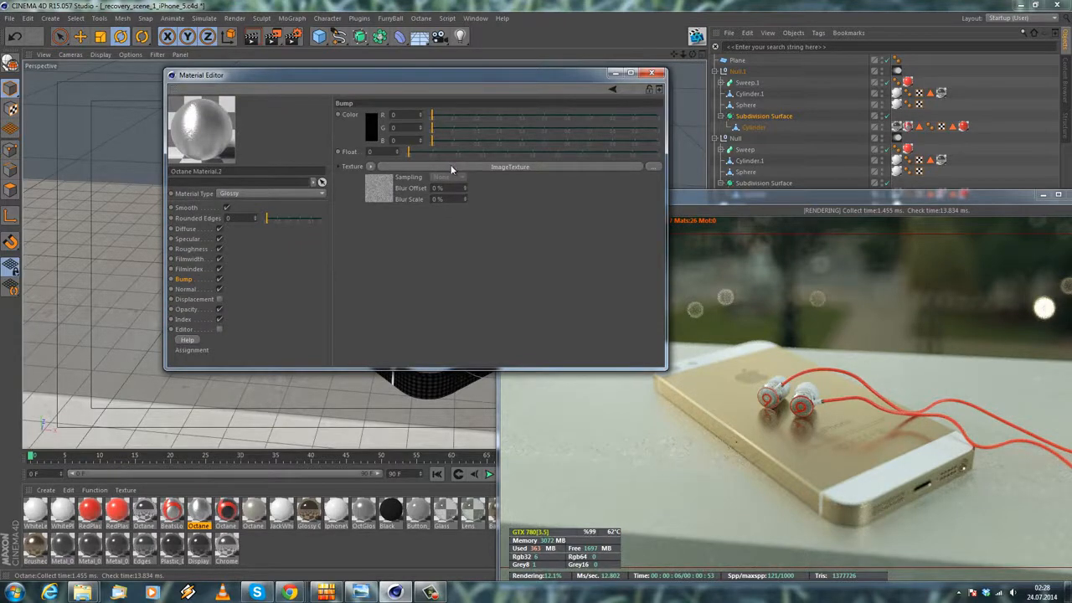
click(451, 168)
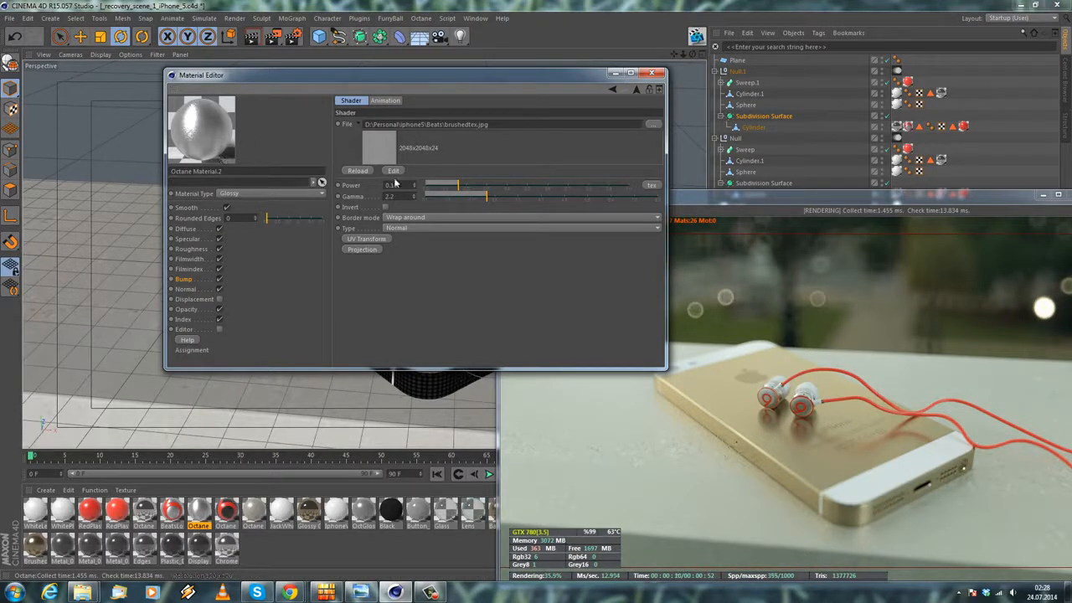
drag(437, 76, 386, 130)
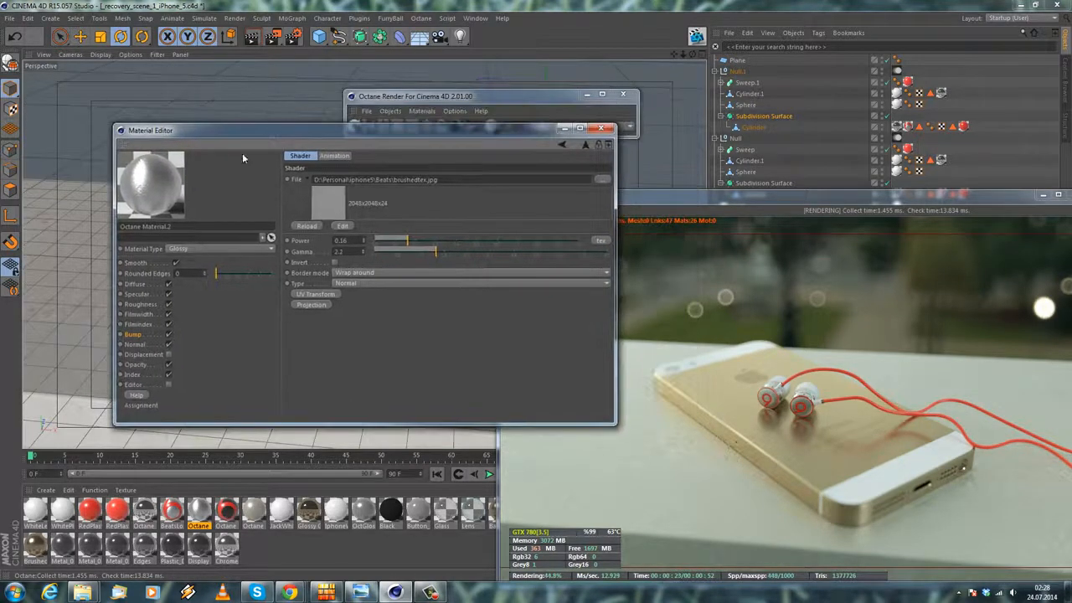
drag(229, 129, 246, 150)
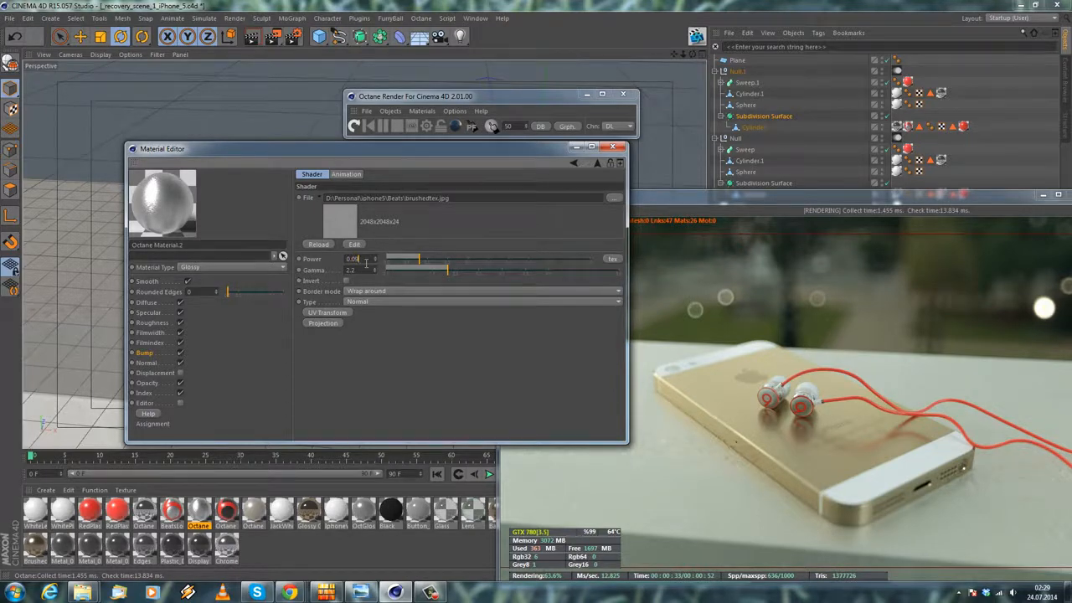
key(Return)
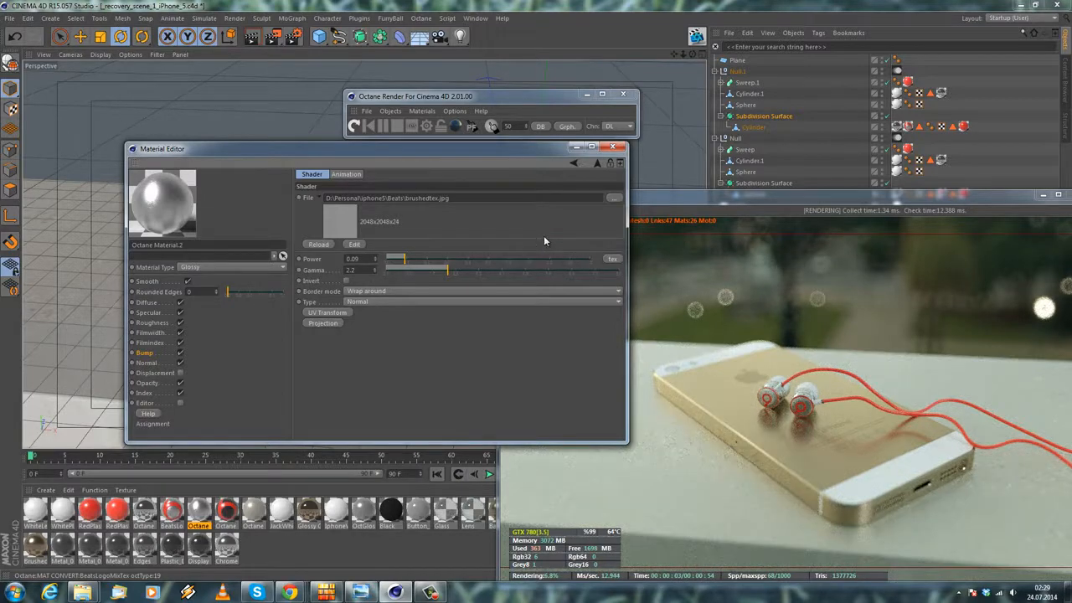
Set the roughness float of Octane Material.2 to 0.3 and close the Material Editor.
click(151, 322)
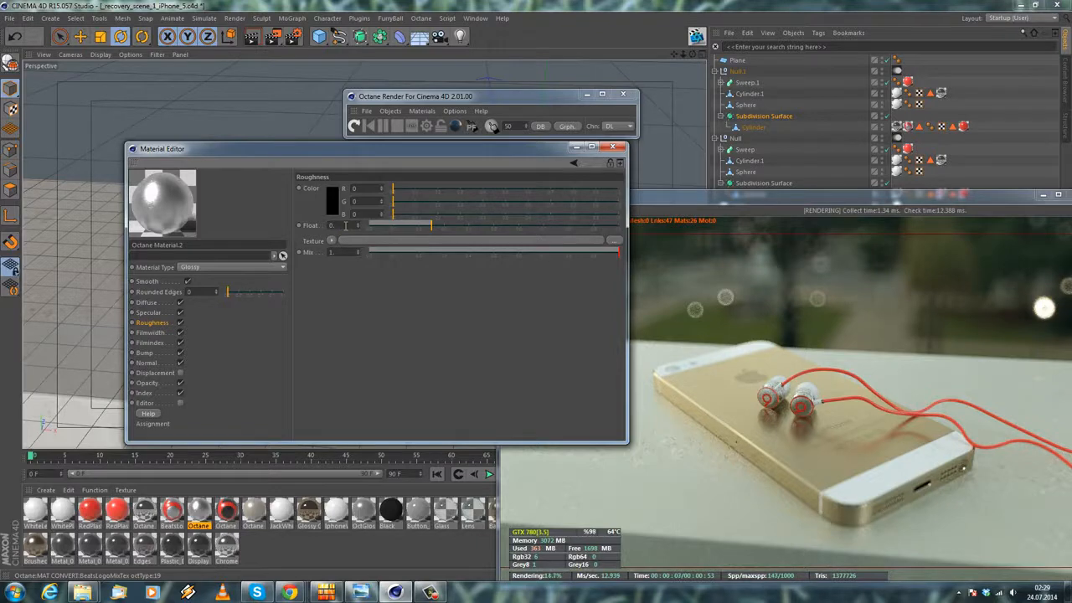
text(3)
key(Return)
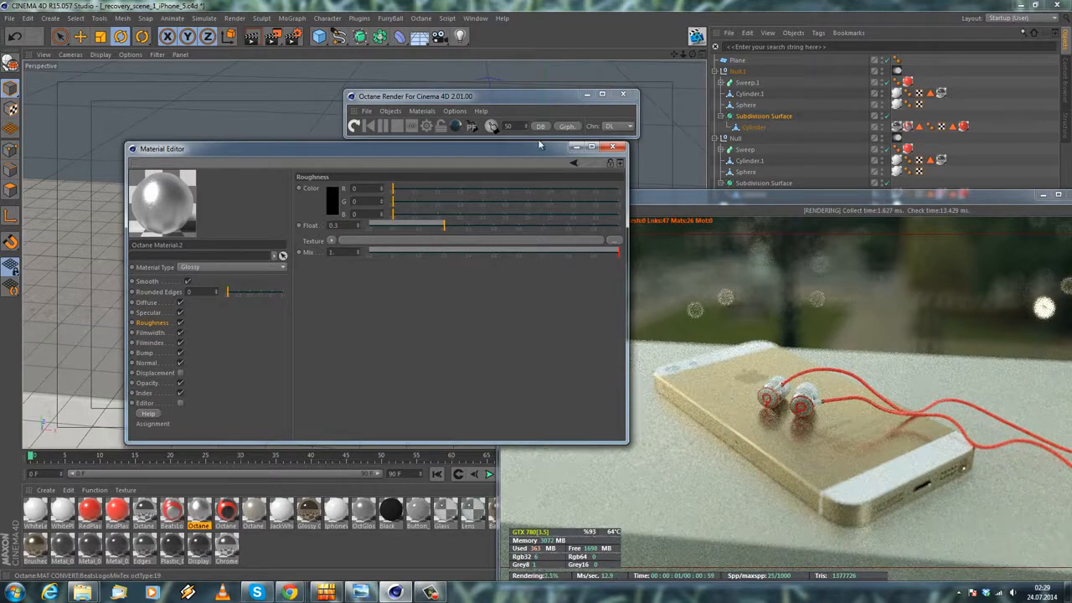
click(614, 148)
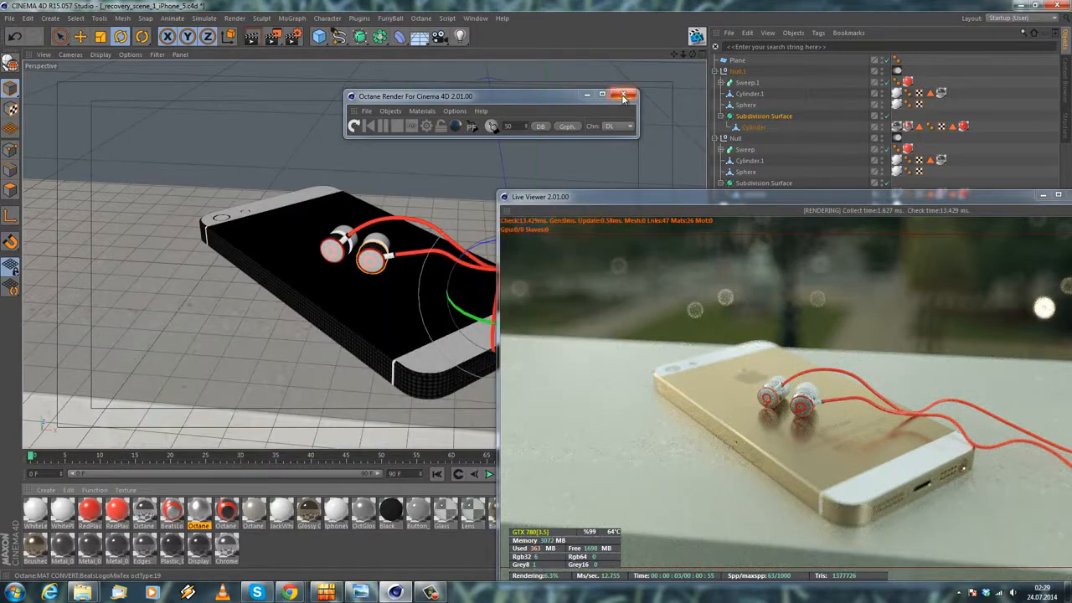
Close the Octane render windows and set the render output to TIFF (PSD Layers) at 16 Bit/Channel in the Render Settings.
drag(757, 209, 333, 148)
click(637, 136)
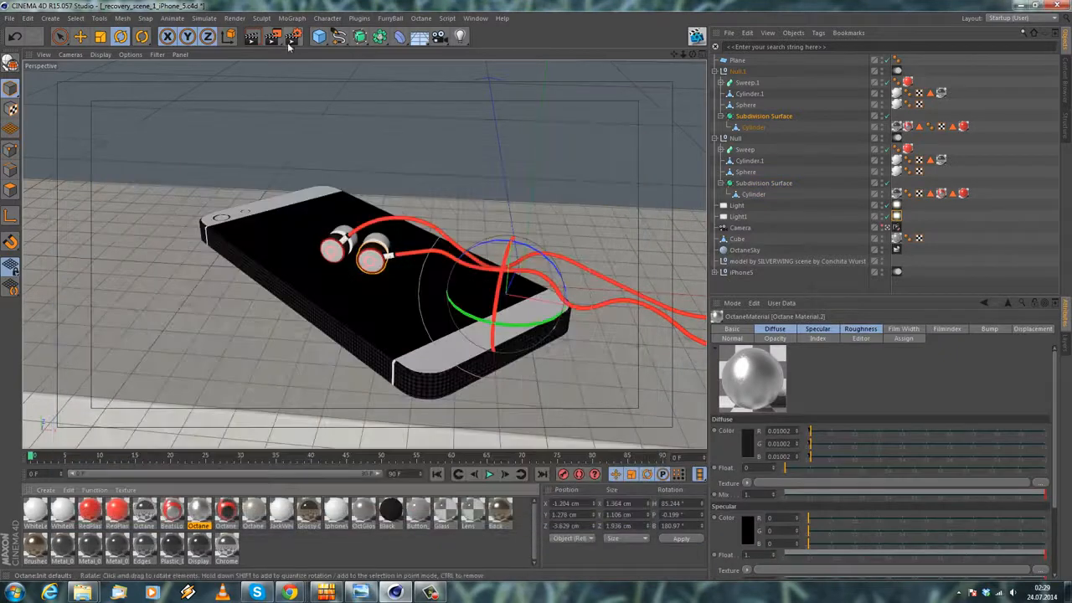
click(293, 36)
drag(154, 16, 313, 53)
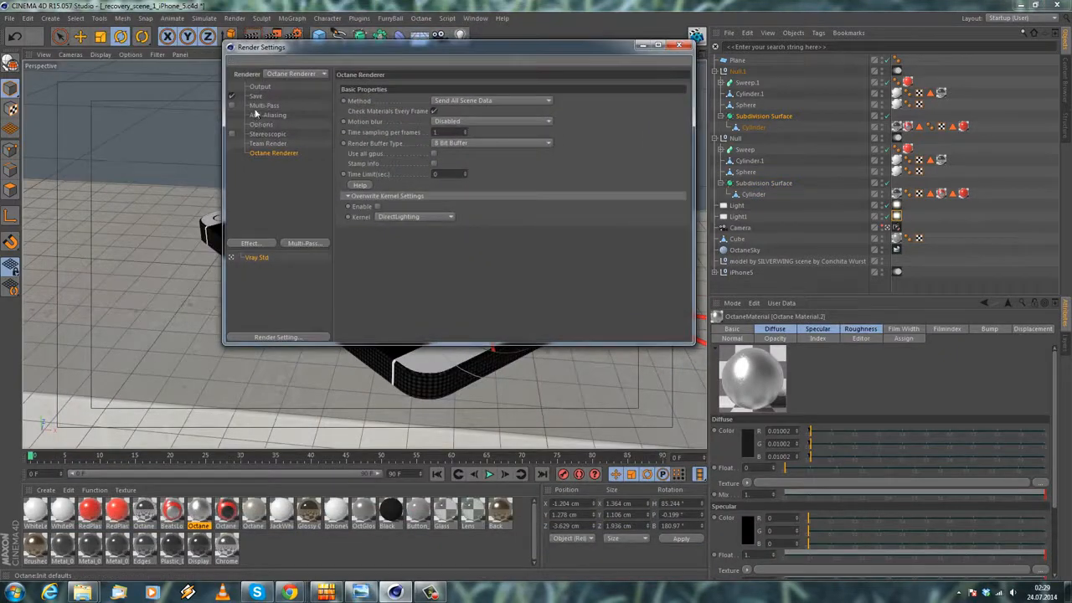
click(255, 98)
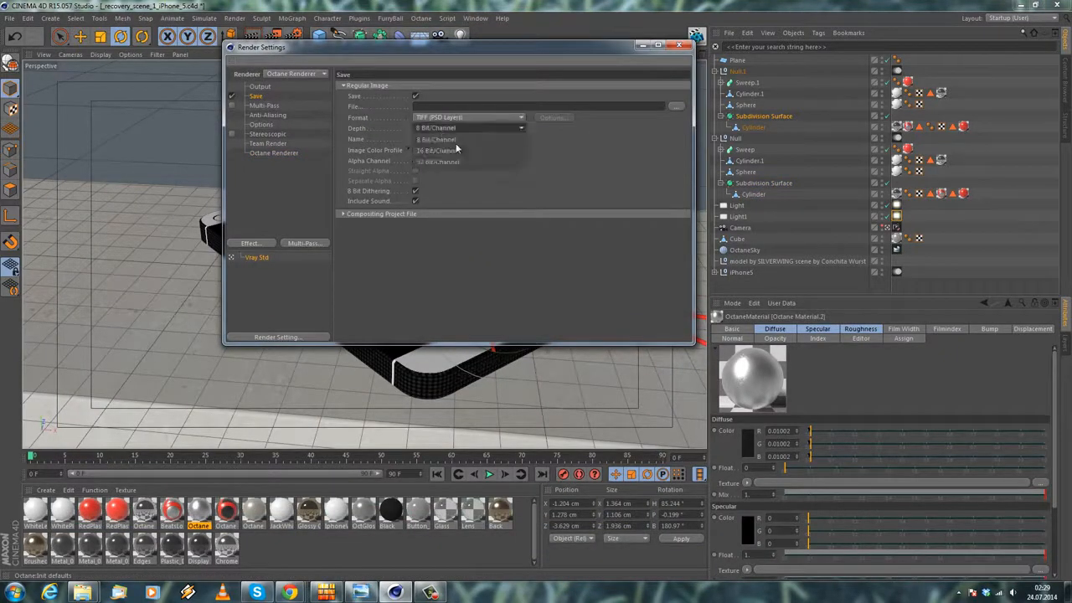
click(447, 118)
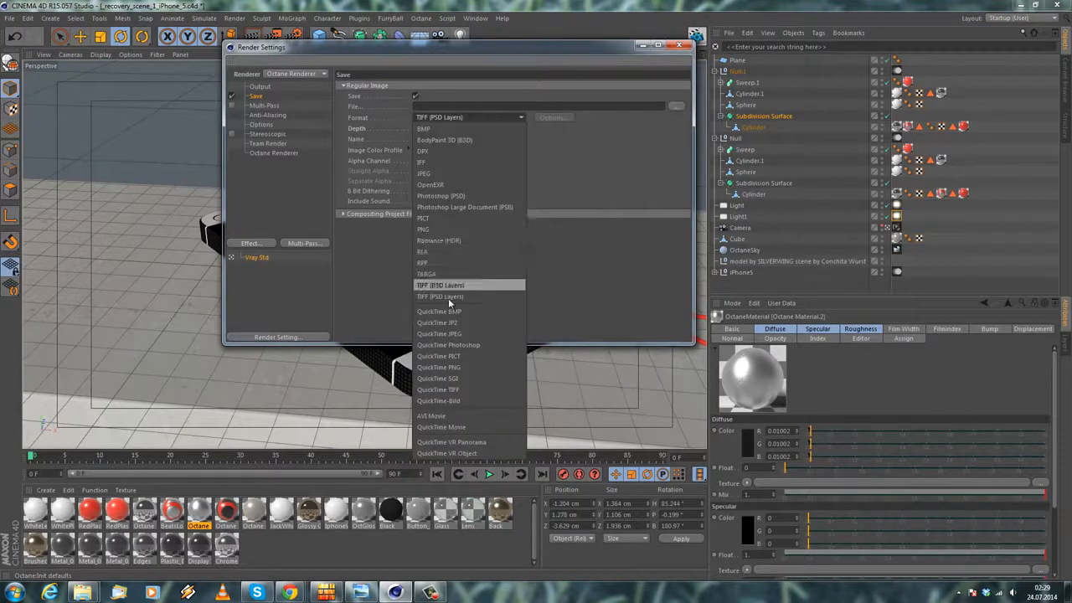
click(440, 296)
Set the Octane Renderer's render buffer type to Float(Tonemapped).
click(273, 154)
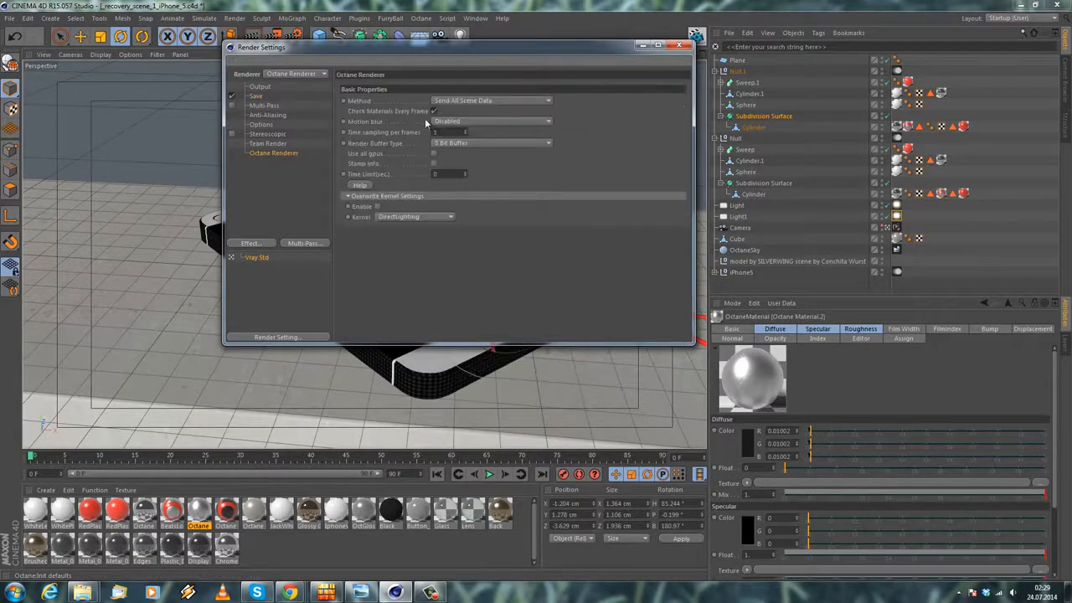
click(465, 143)
click(448, 167)
click(490, 143)
click(482, 168)
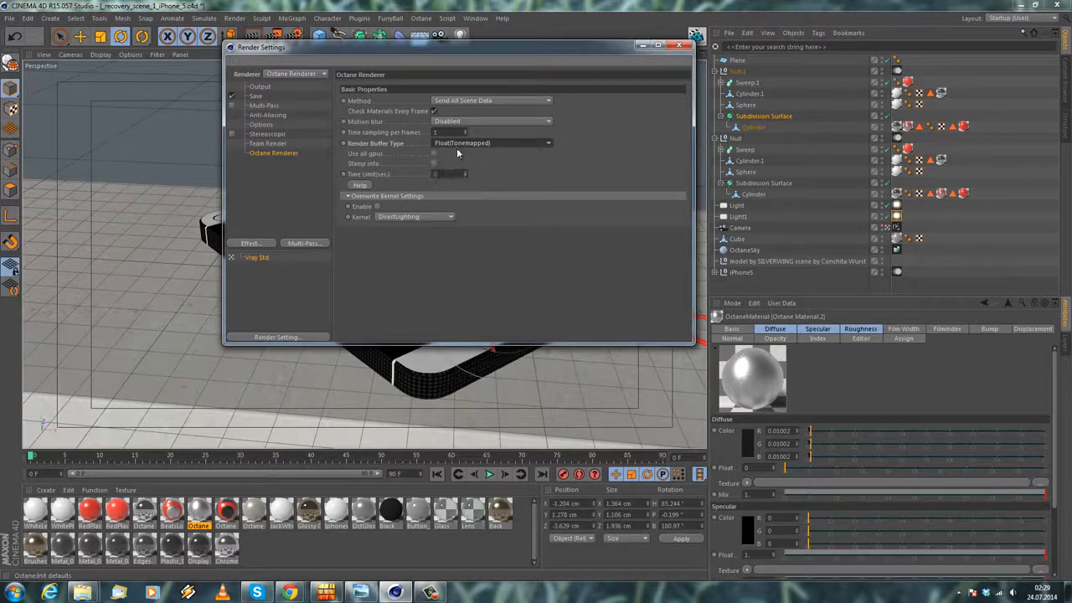
Set the render's save file to iPhone5Tutorial on the Desktop.
click(260, 87)
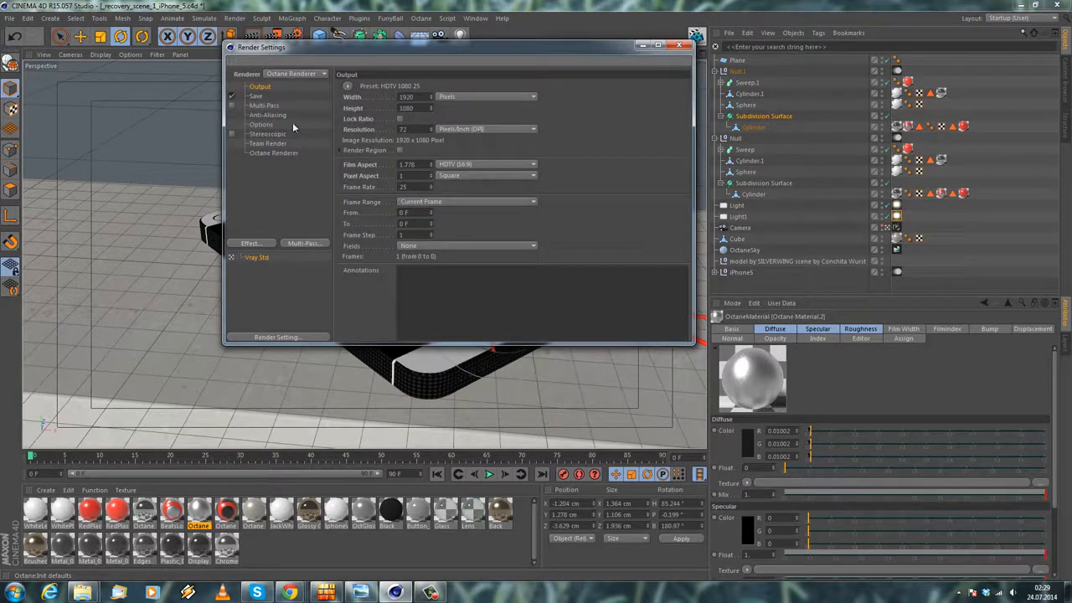
click(256, 96)
click(676, 108)
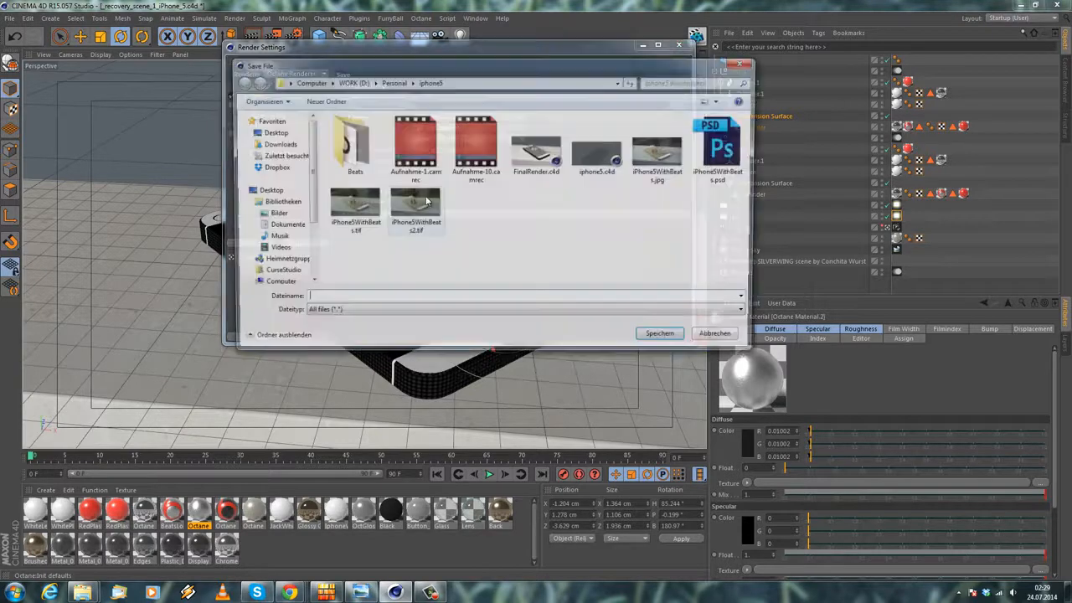
click(268, 133)
click(327, 295)
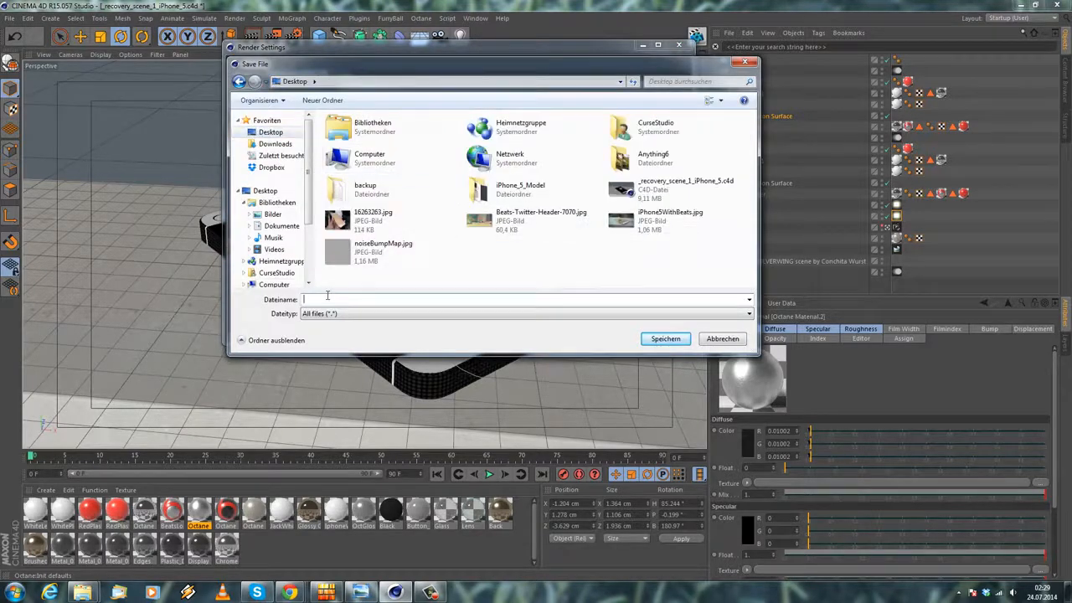
text(iPhon)
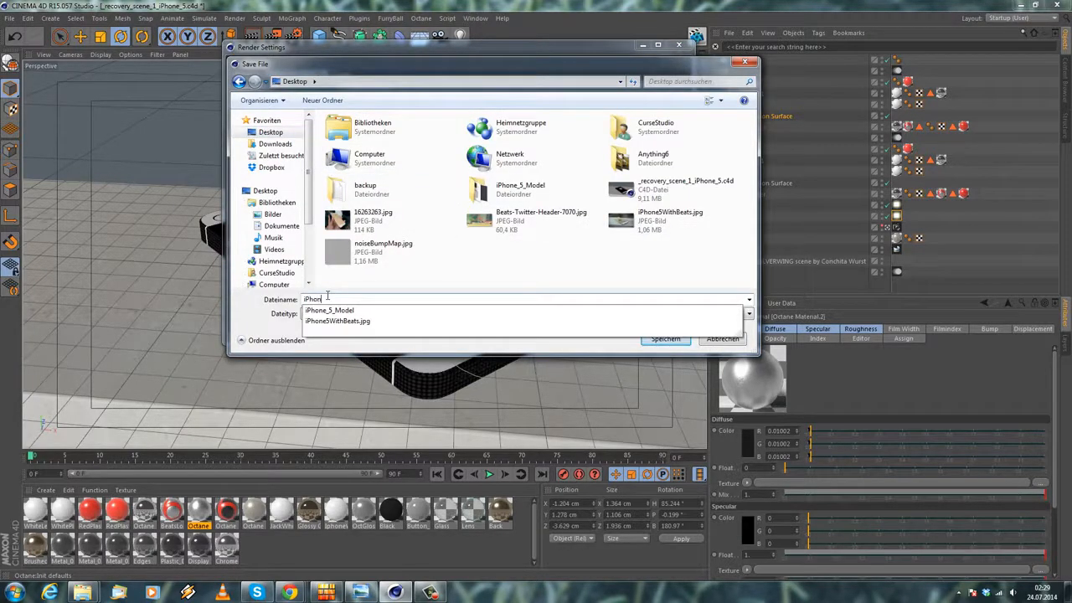
text(e5Tu)
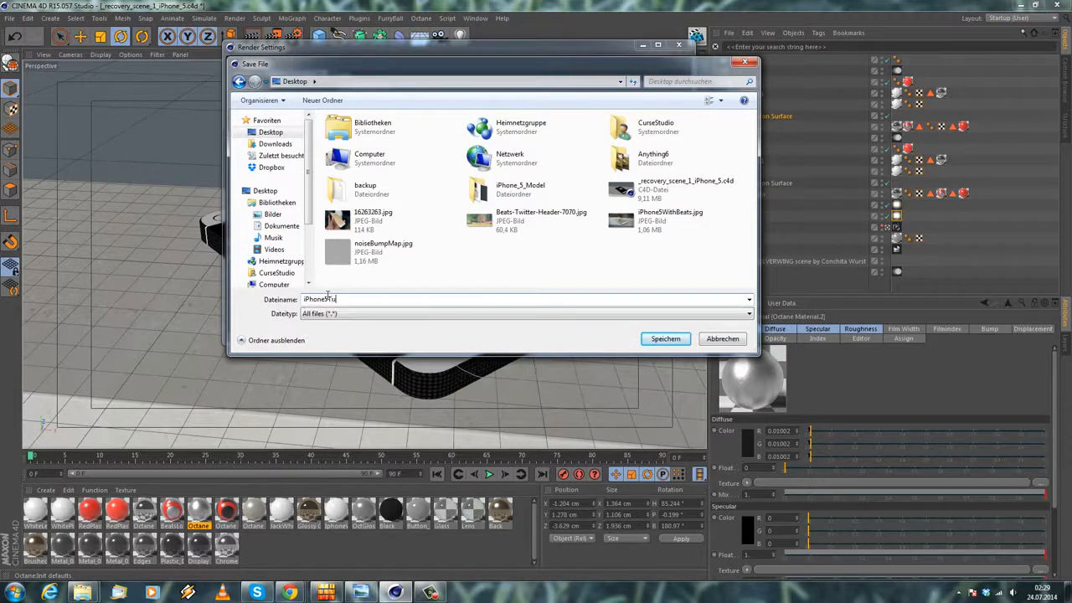
text(torial)
key(Return)
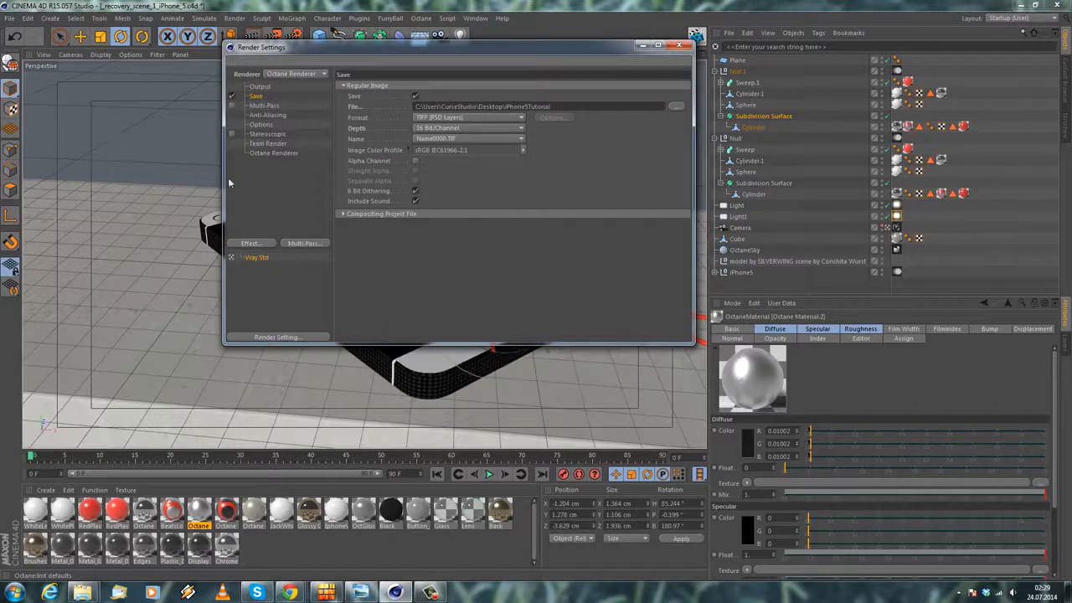
Check the Octane Renderer settings, close the Render Settings and save the recovery scene.
click(254, 153)
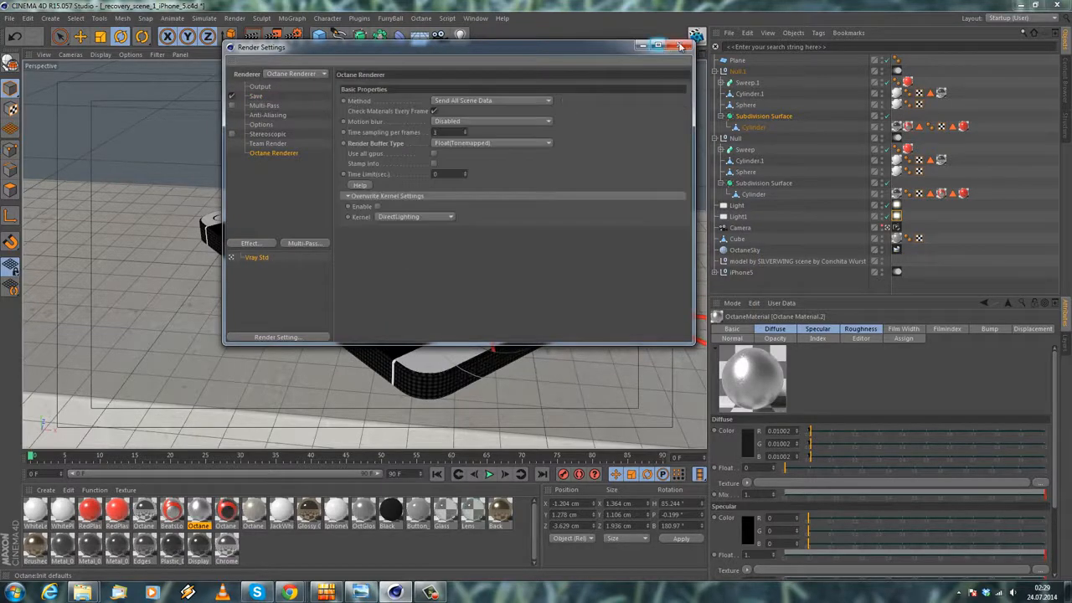
click(680, 46)
click(10, 12)
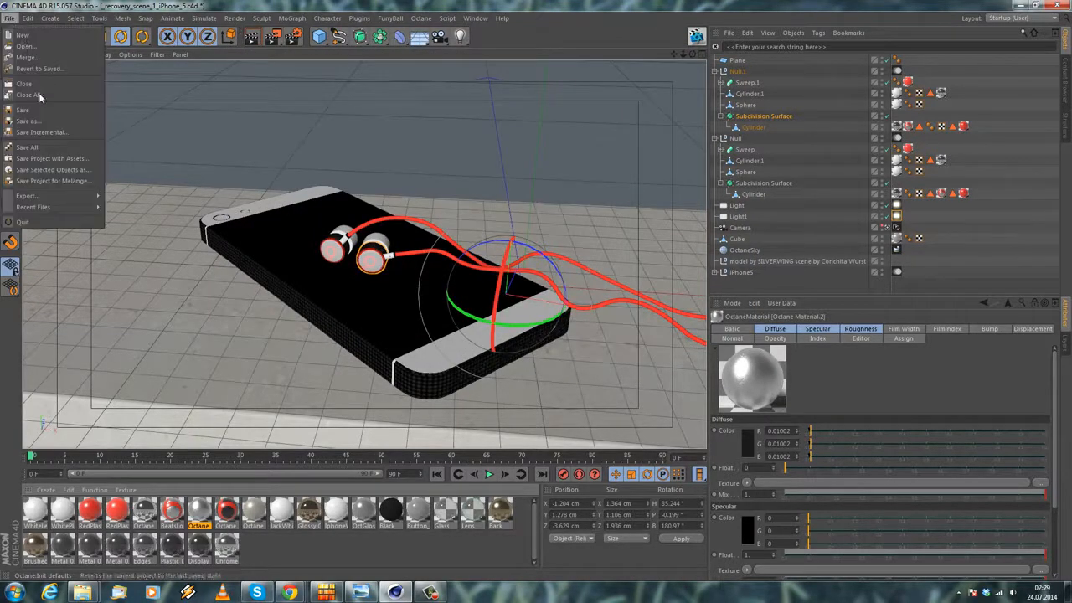
click(50, 114)
Switch to the FinalRender.c4d project and close it without saving changes.
click(475, 18)
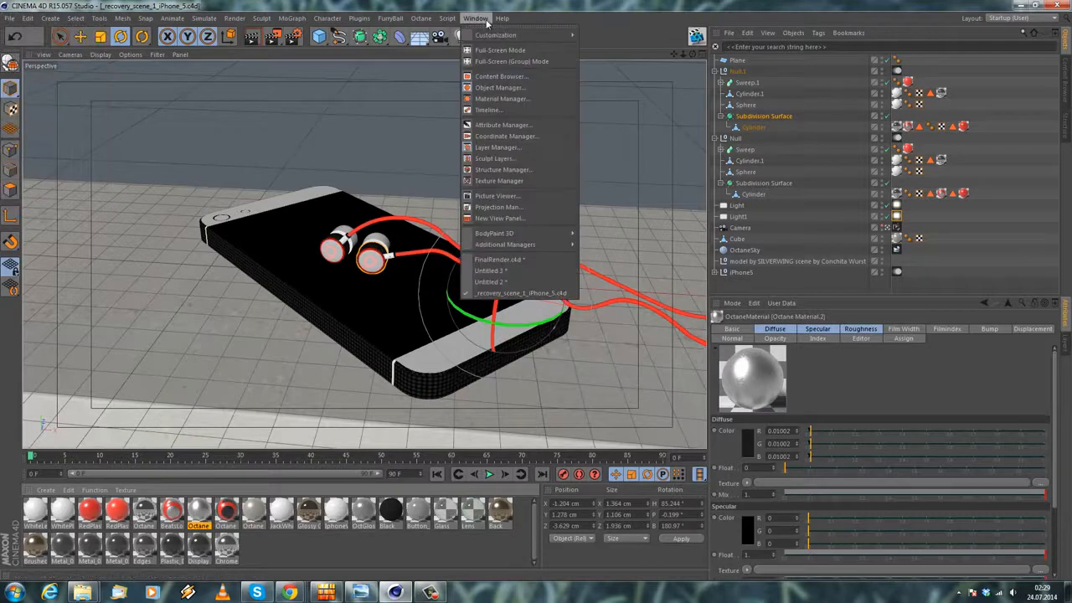
click(494, 257)
click(10, 18)
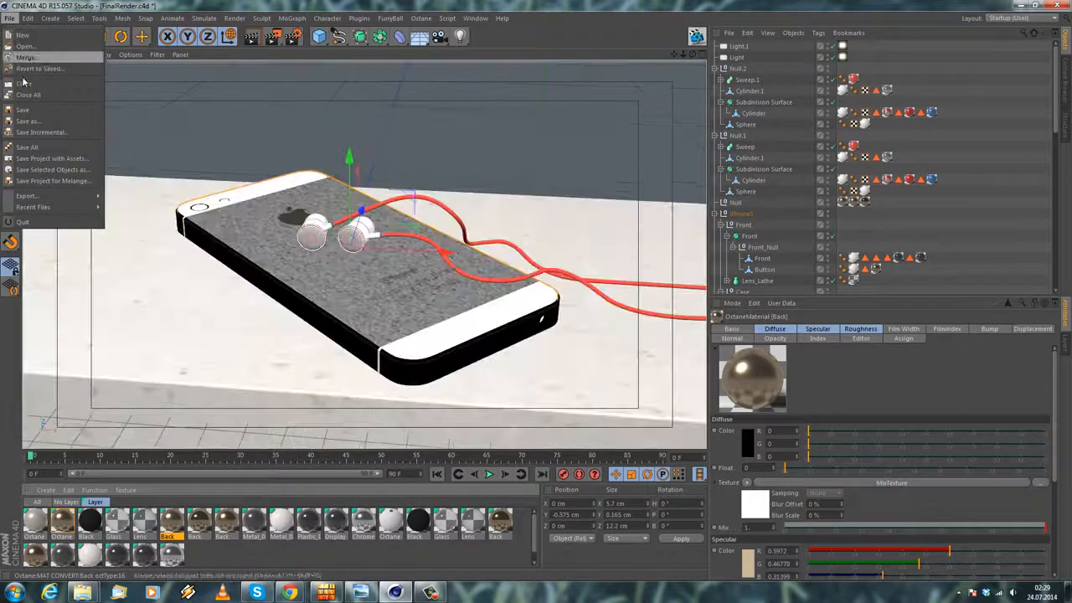
click(38, 88)
click(550, 340)
Close the Untitled 3 earphones project without saving it.
click(475, 17)
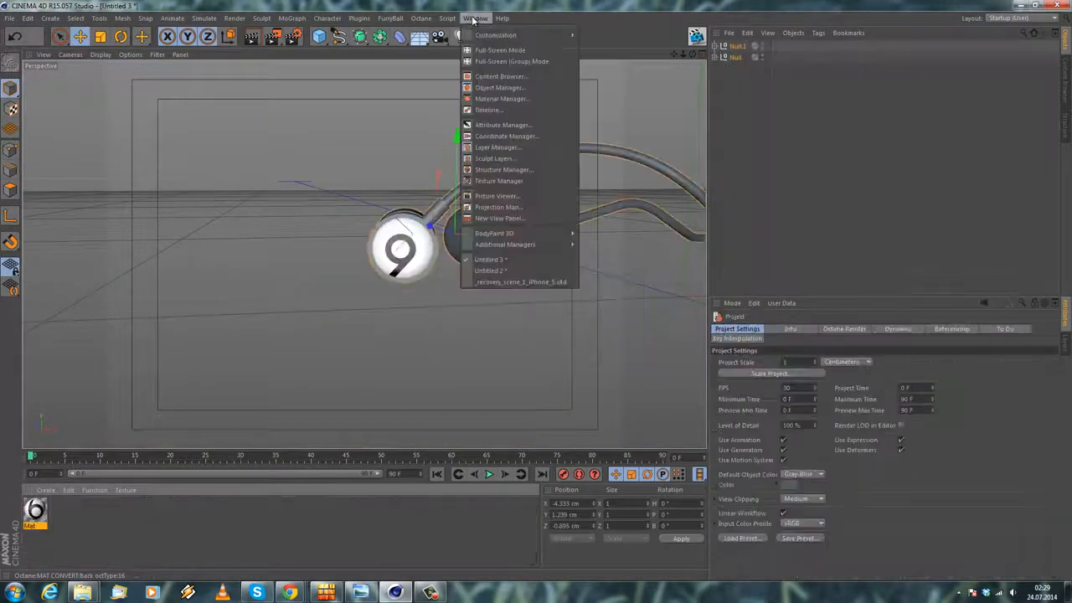
click(514, 256)
click(10, 17)
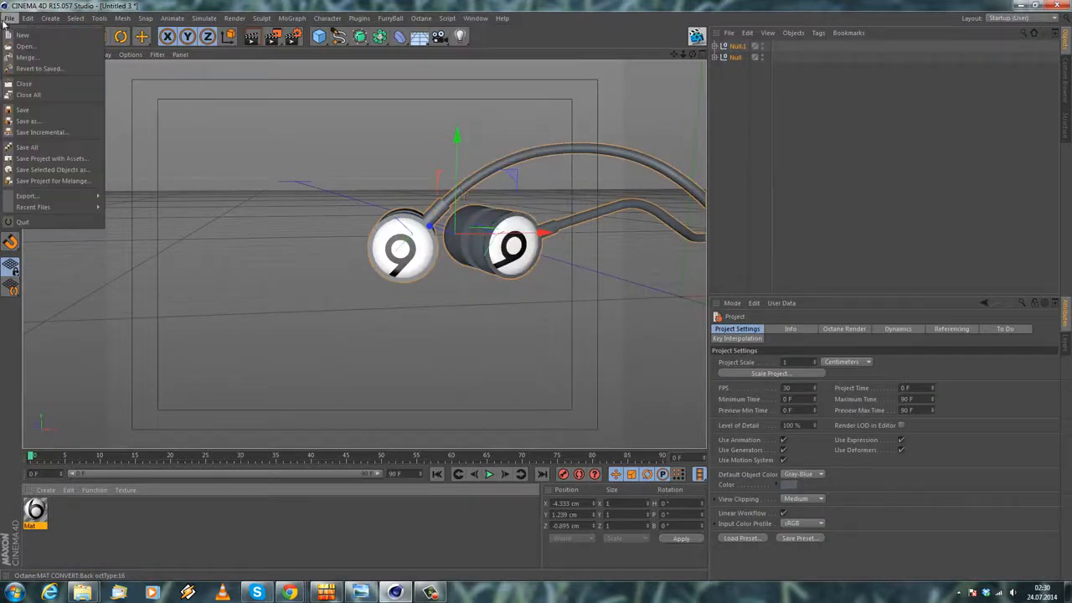
click(38, 88)
click(549, 340)
Switch to the empty Untitled 2 project and close it without saving.
click(475, 18)
click(498, 271)
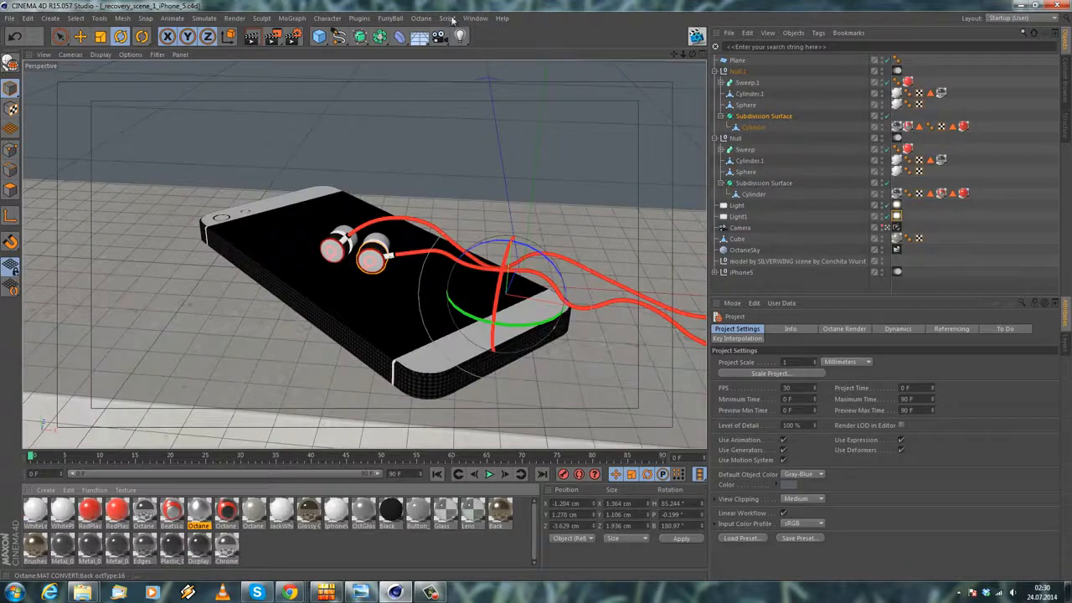
click(475, 18)
click(503, 256)
click(10, 17)
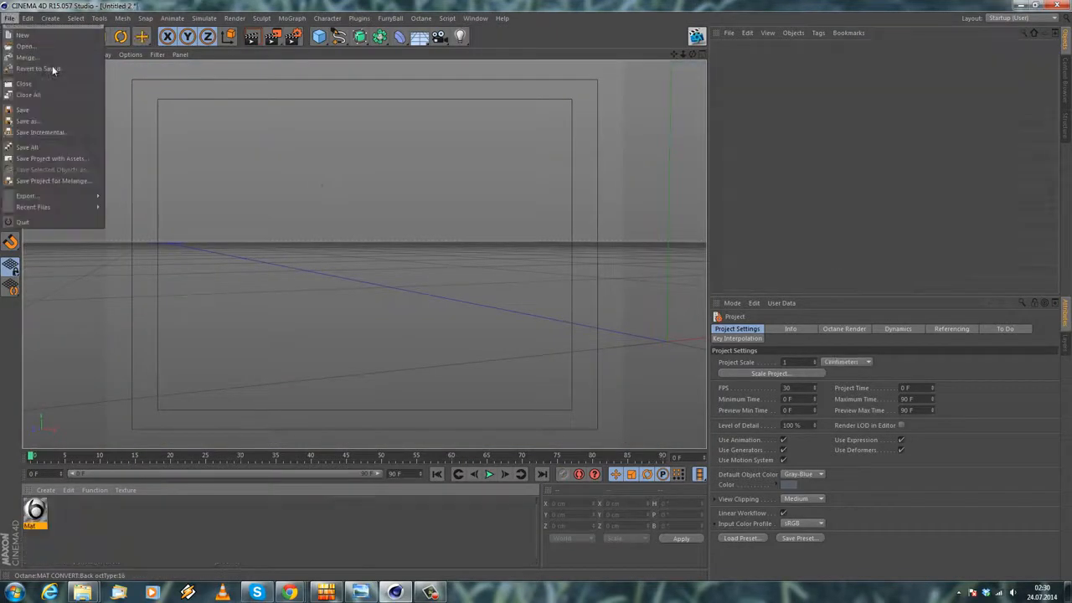
click(38, 88)
click(549, 340)
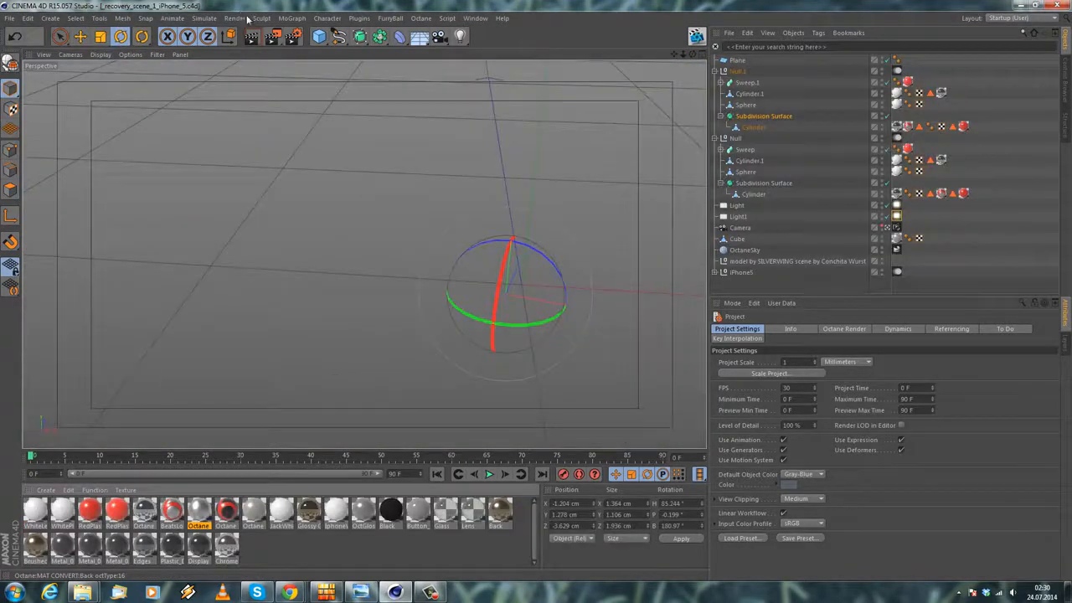
Render the iPhone scene to the Picture Viewer and enlarge the viewer window to inspect the image.
click(234, 17)
click(280, 72)
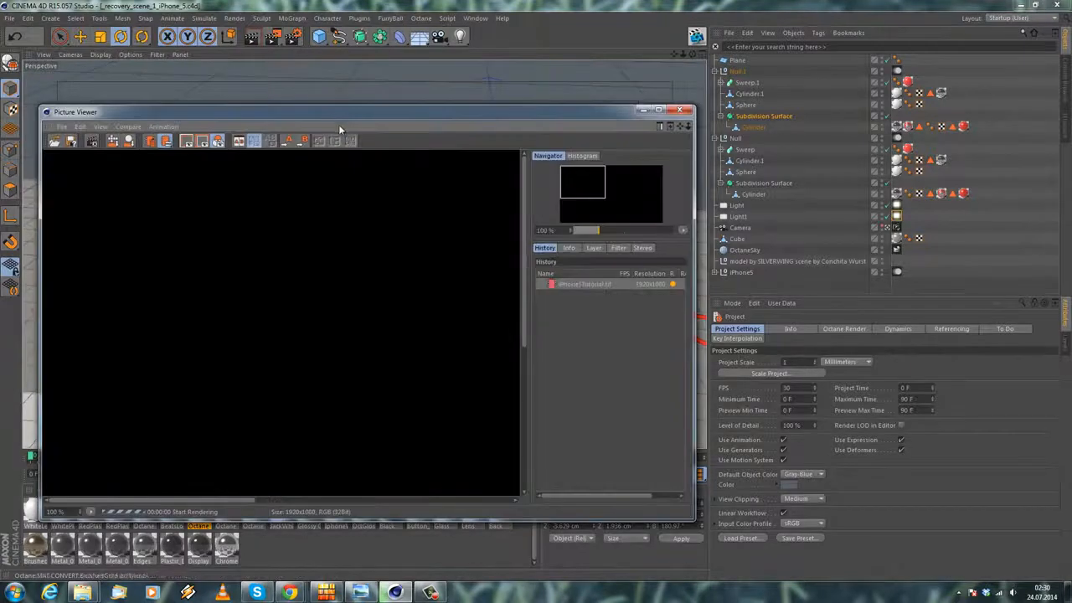
drag(339, 113, 300, 14)
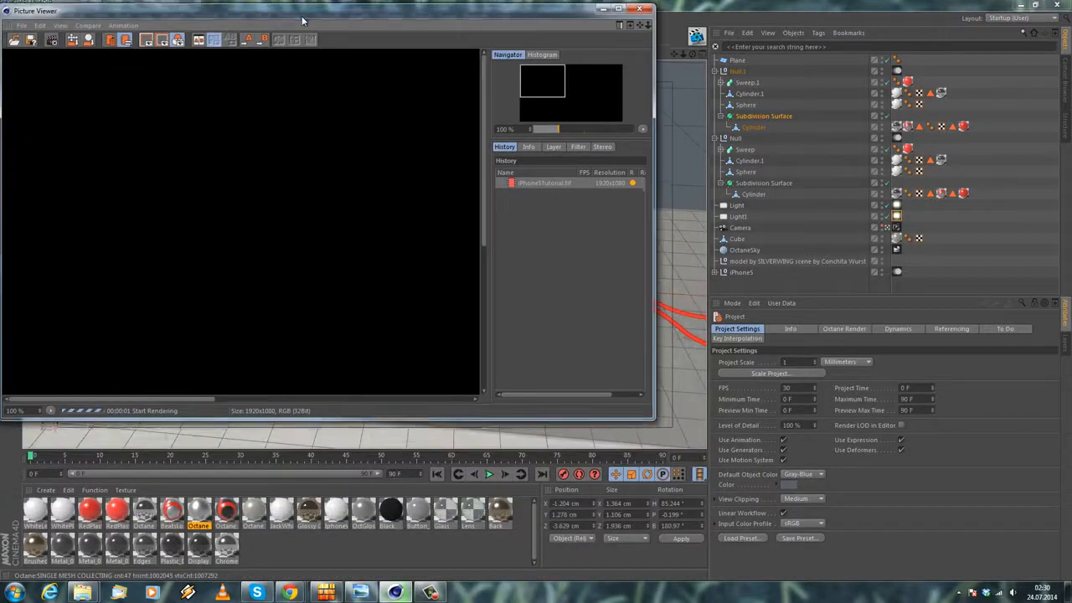
drag(650, 419, 987, 578)
drag(503, 395, 534, 248)
scroll(508, 280, down, 2)
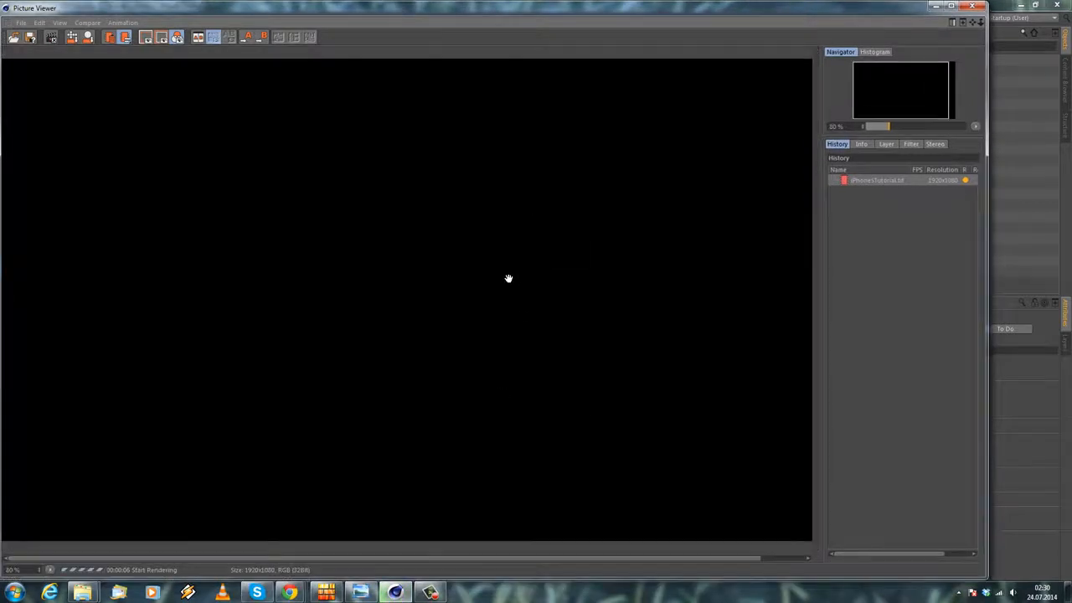
scroll(509, 281, up, 1)
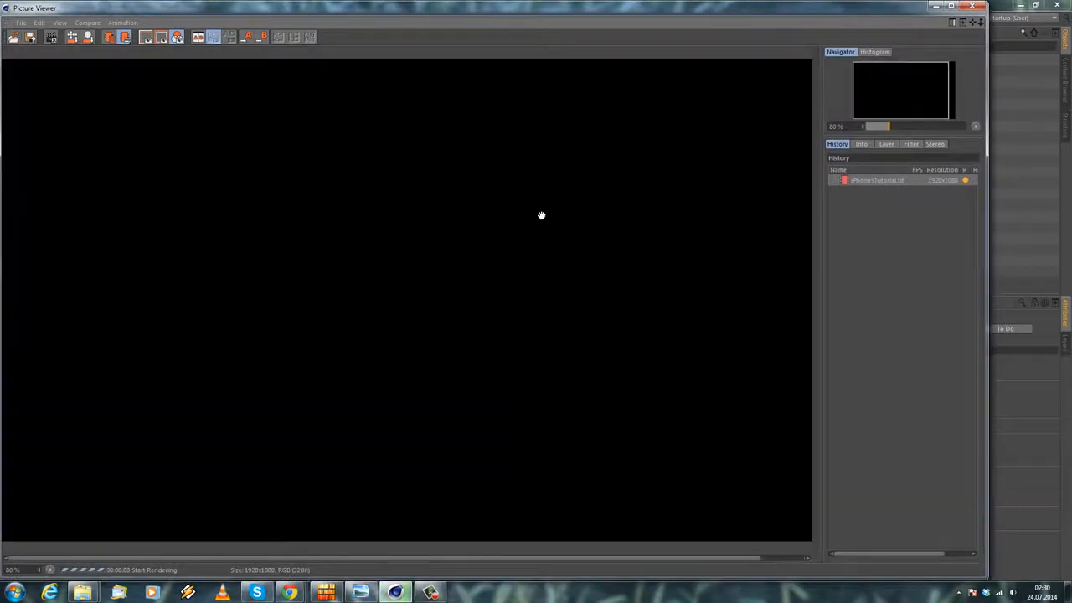
scroll(531, 226, down, 1)
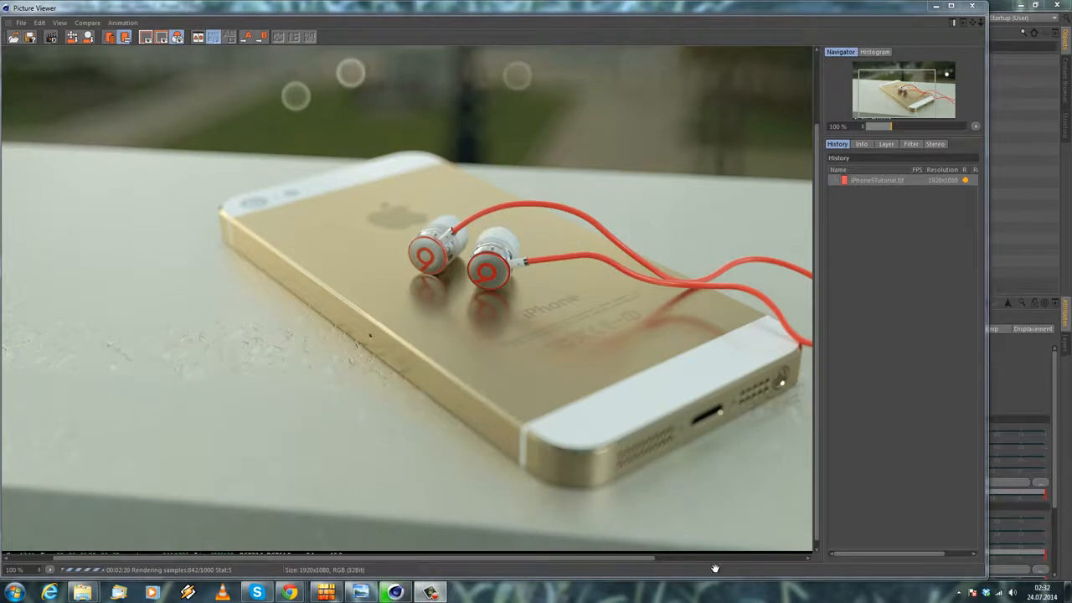
Inspect the earphones and phone body in the 100% render, and close the Picture Viewer.
drag(265, 515, 420, 414)
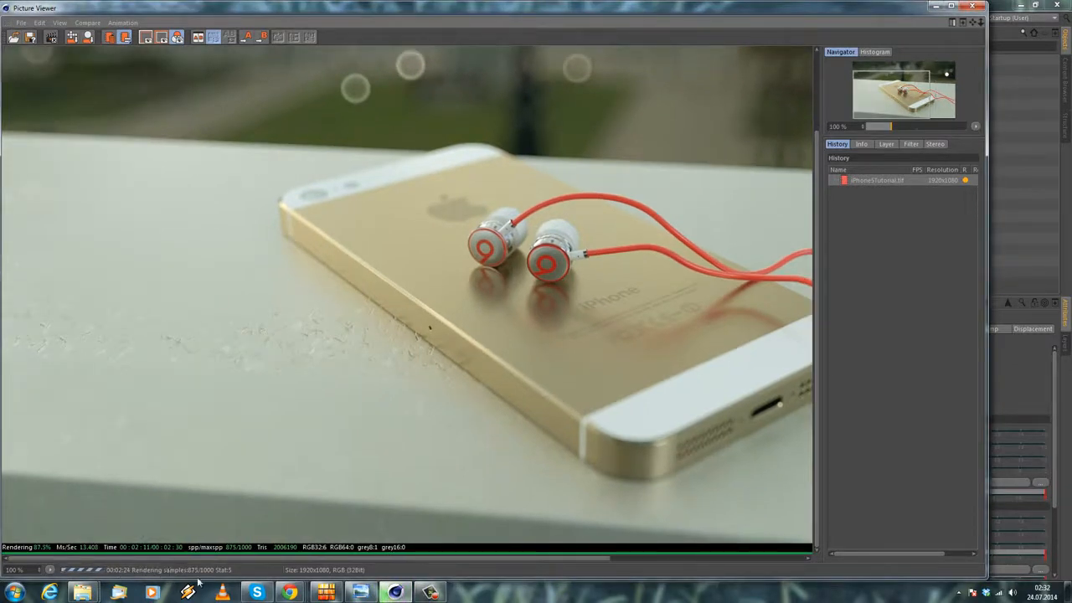
drag(601, 372, 440, 387)
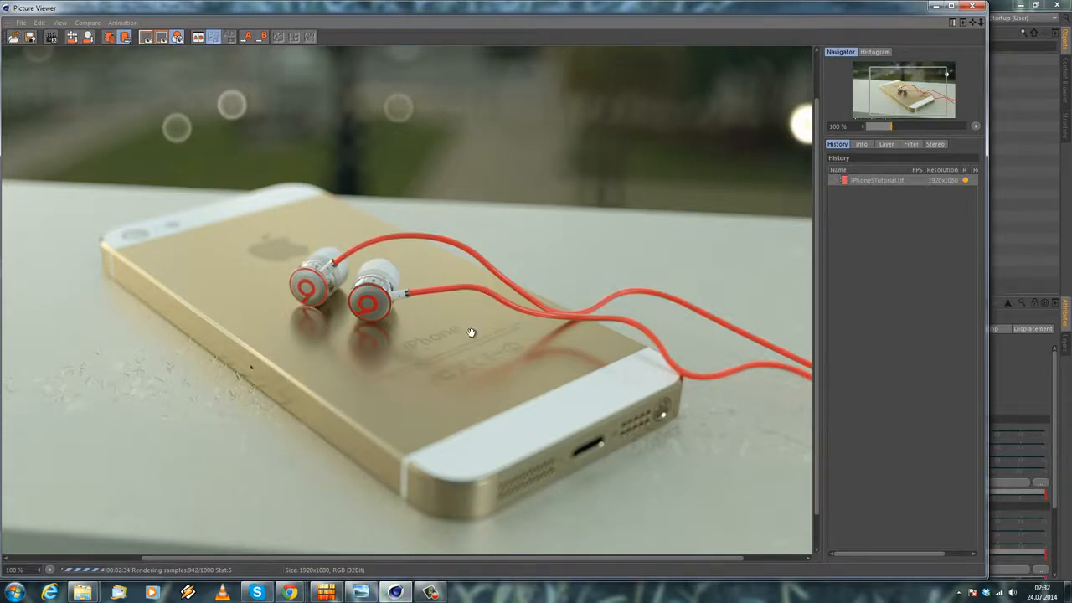
drag(476, 399, 422, 407)
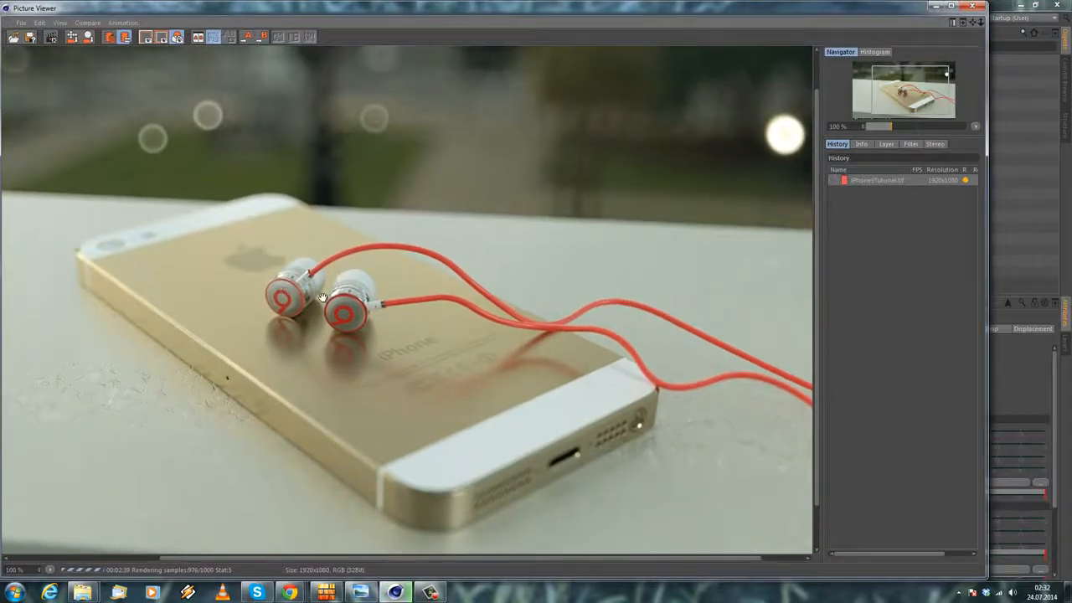
click(972, 7)
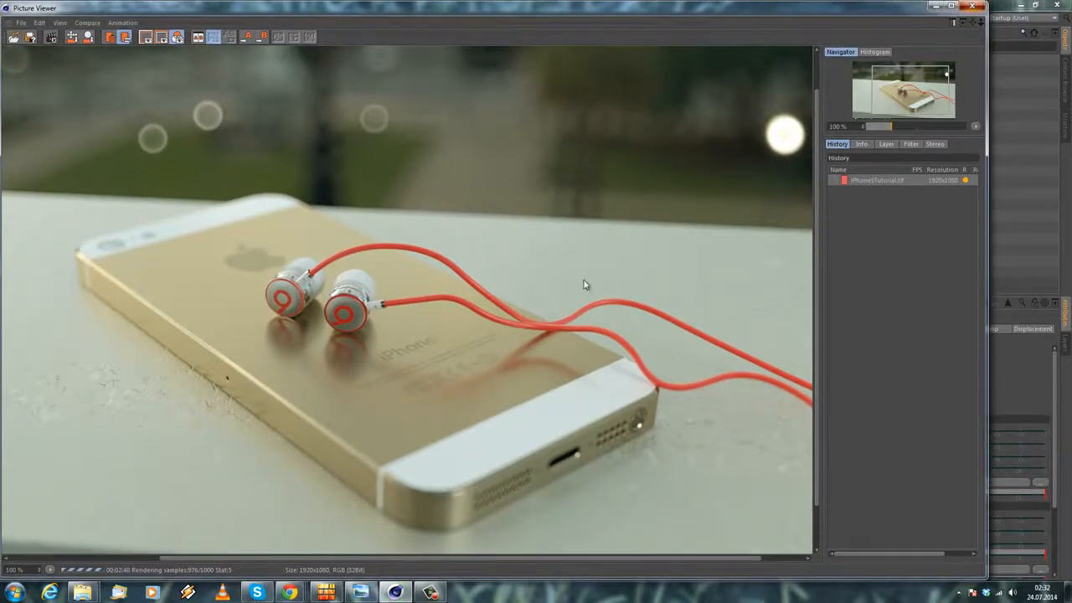
click(550, 337)
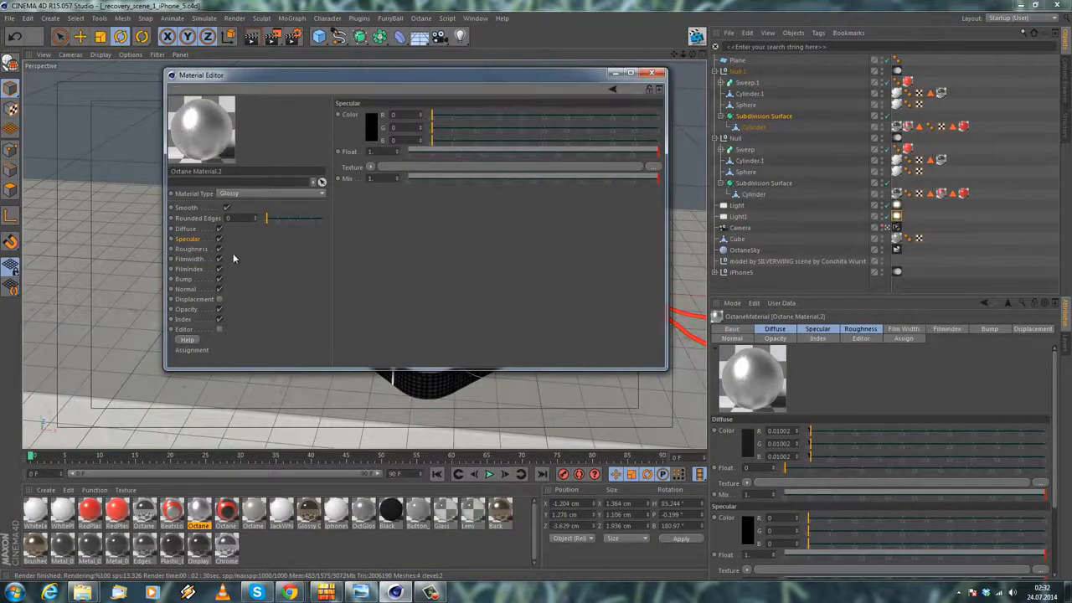
Set the specular colour of Octane Material.2 to a neutral near-white with 95% brightness.
click(368, 129)
drag(325, 106, 293, 99)
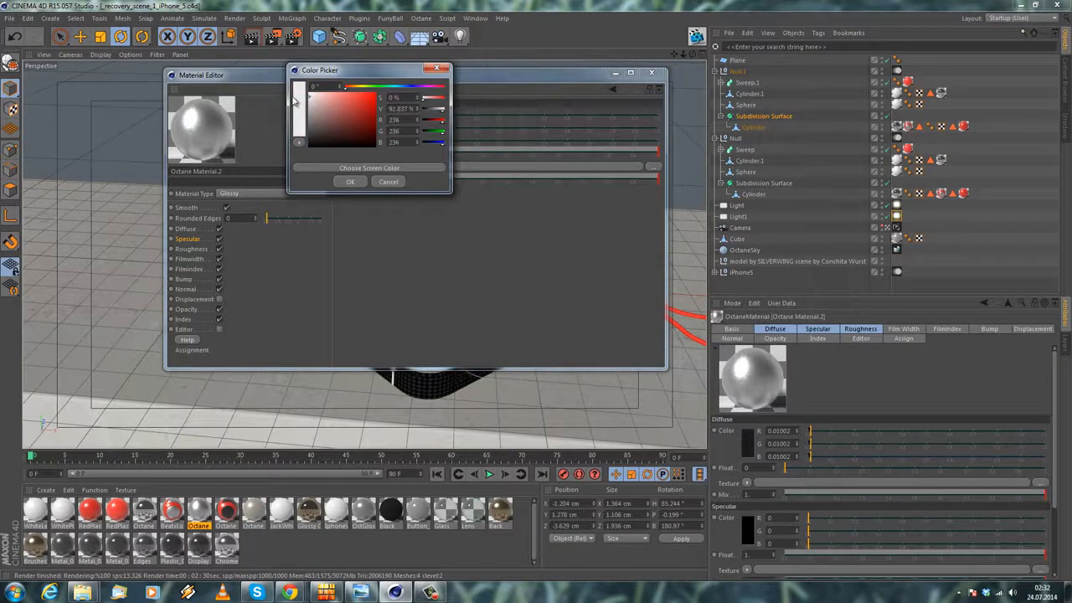
drag(289, 96, 285, 94)
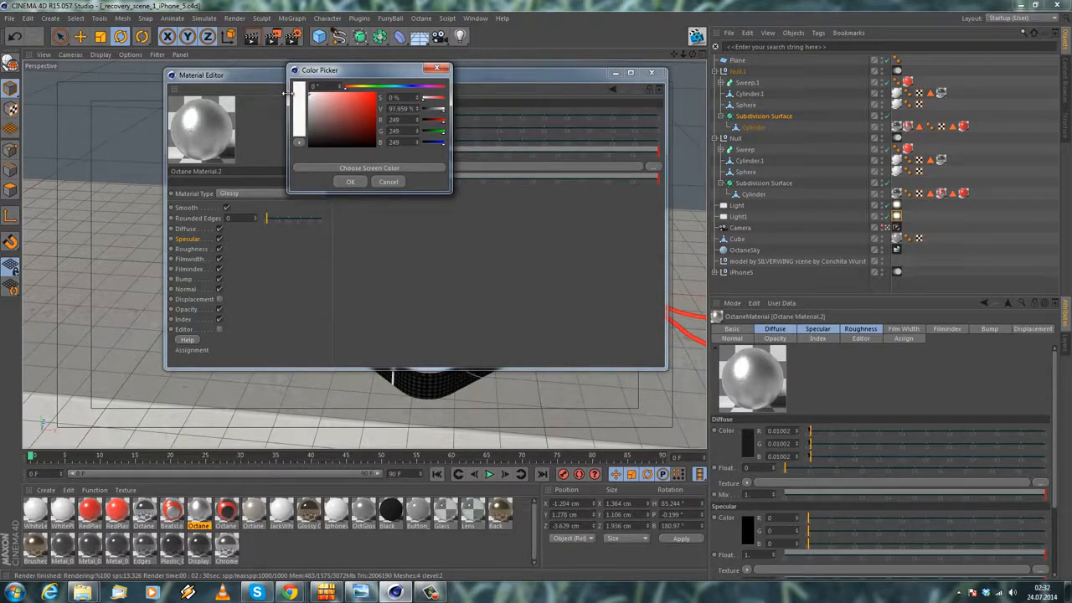
click(392, 108)
text(95)
key(Return)
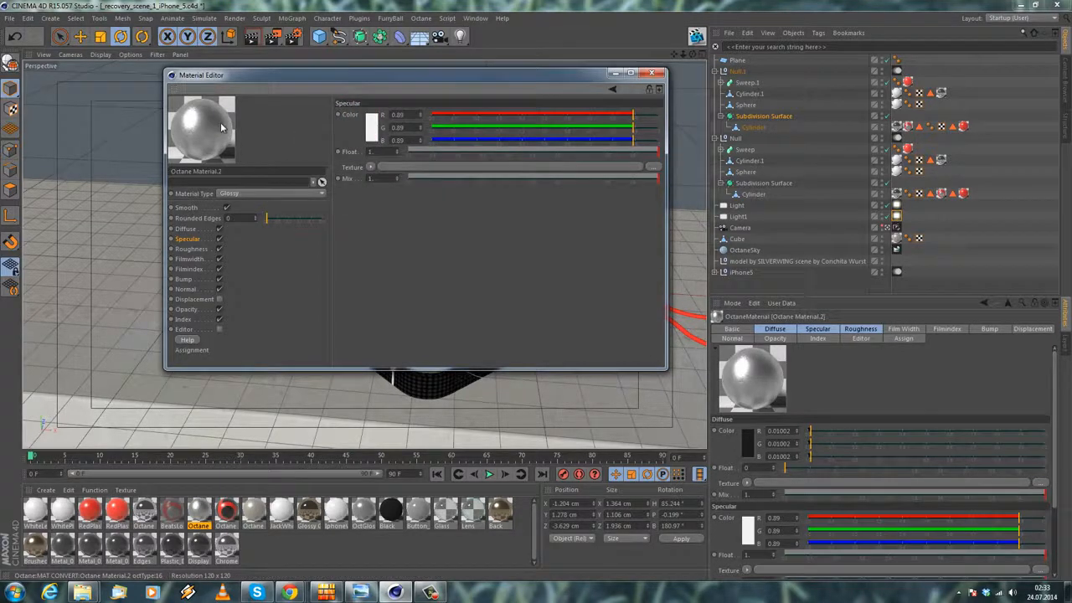
Try the specular colour at 100% brightness and return it to 95%.
click(371, 126)
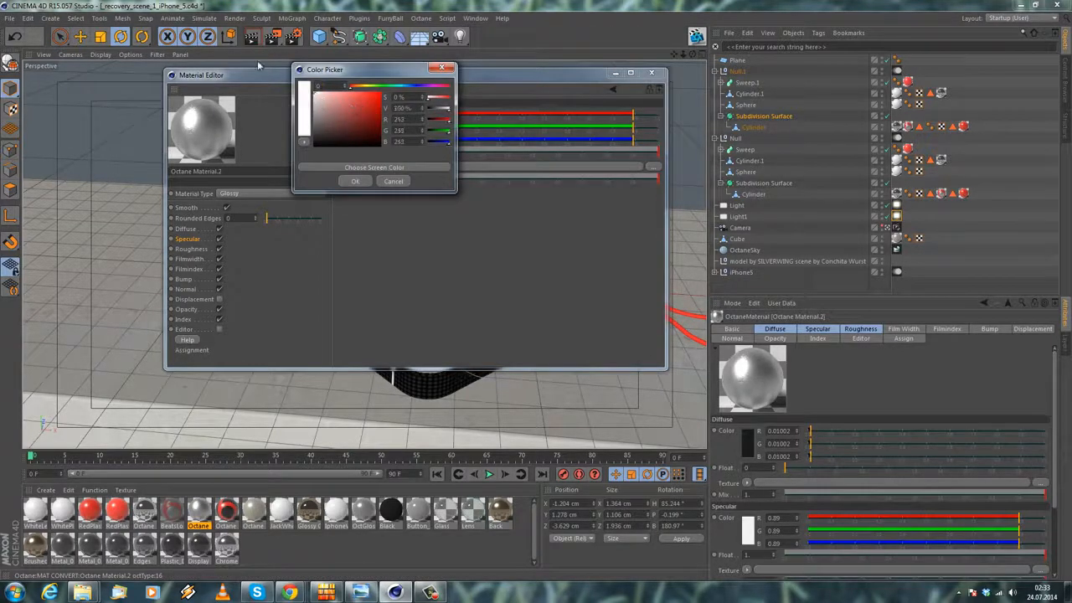
click(352, 182)
click(372, 126)
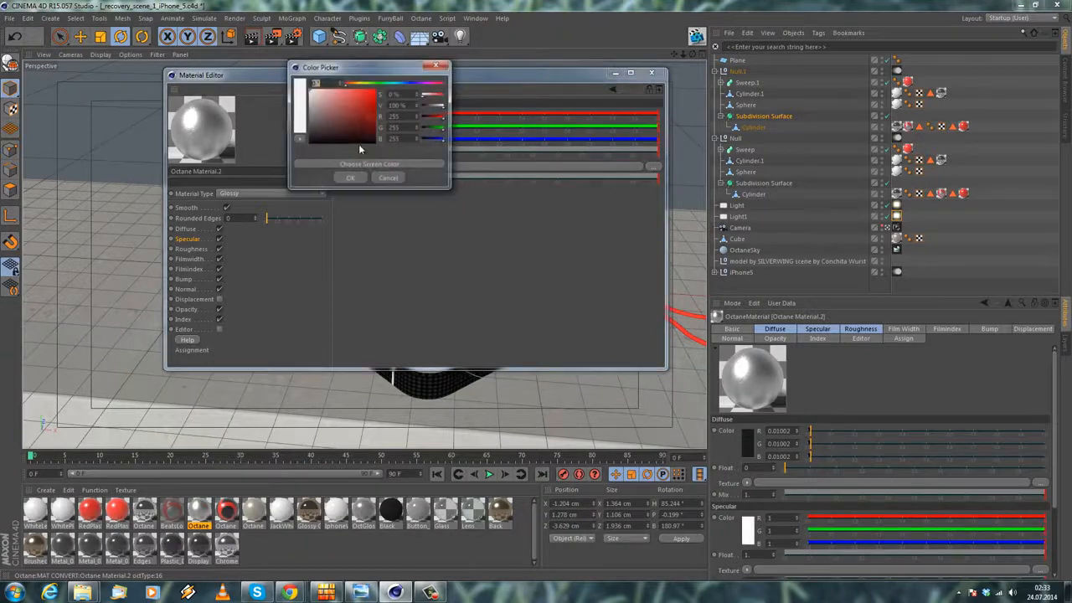
drag(409, 105, 296, 93)
text(95)
key(Return)
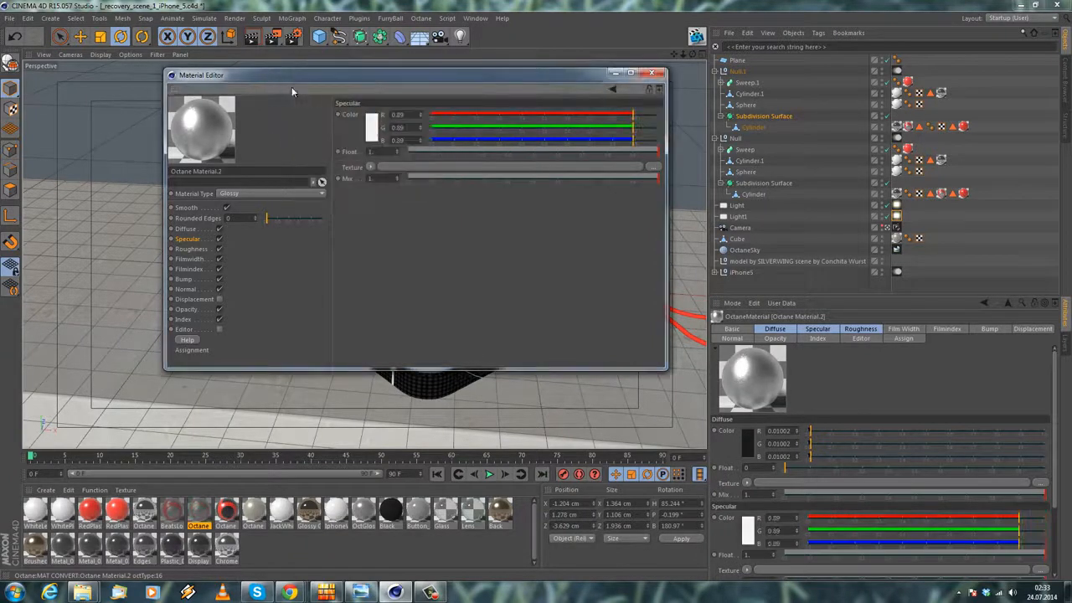
Set the index of Octane Material.2 to 8 and close its editor.
click(183, 320)
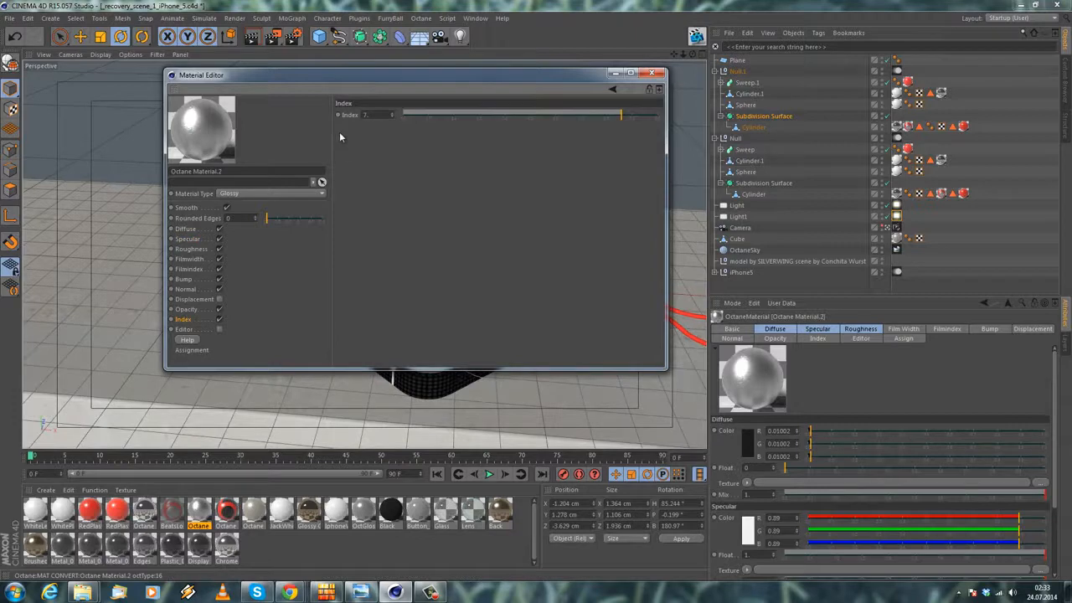
drag(380, 113, 356, 115)
text(8)
key(Return)
click(653, 73)
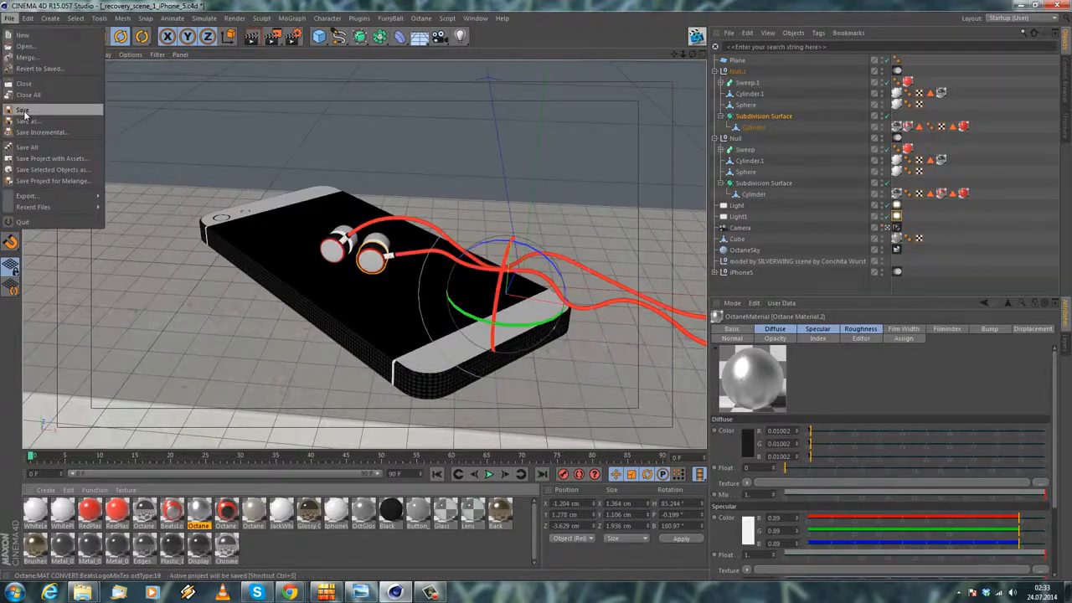
Leave the camera view and set the adaptive angle of the spline under Sweep.1 to 2°.
click(888, 228)
alt+drag(610, 180, 582, 158)
scroll(578, 163, up, 5)
alt+drag(551, 198, 701, 131)
scroll(594, 213, up, 2)
click(598, 218)
click(721, 83)
alt+drag(484, 208, 670, 111)
click(750, 106)
alt+middle_drag(637, 167, 485, 236)
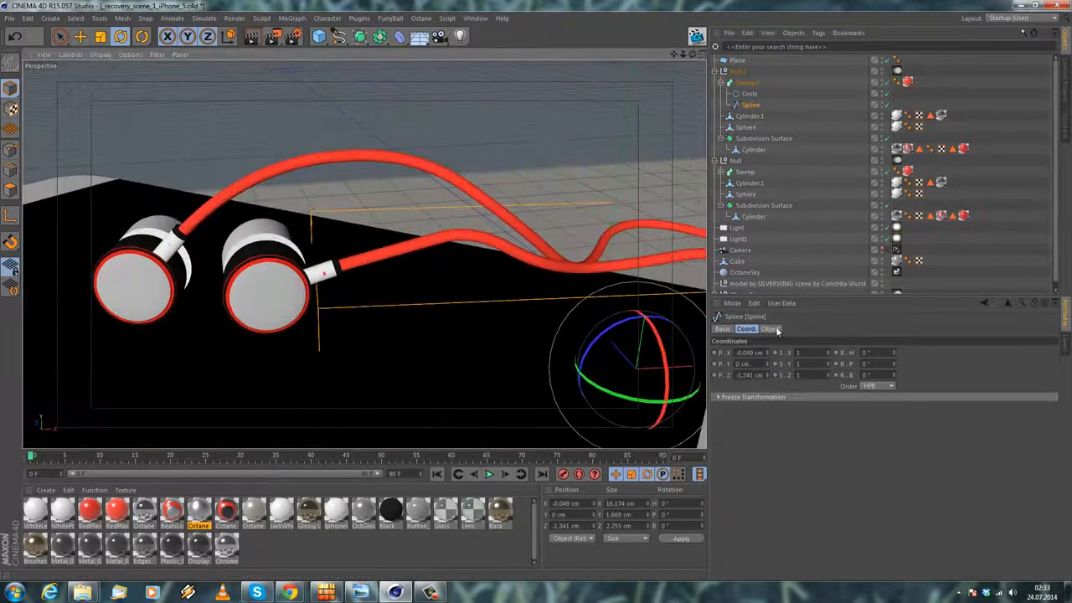
click(774, 329)
click(813, 397)
Reshape the front earphone cable by moving its spline points above the phone, one to about X -1.06, Y 1.27, Z -0.86 cm.
alt+drag(403, 238, 361, 271)
click(10, 150)
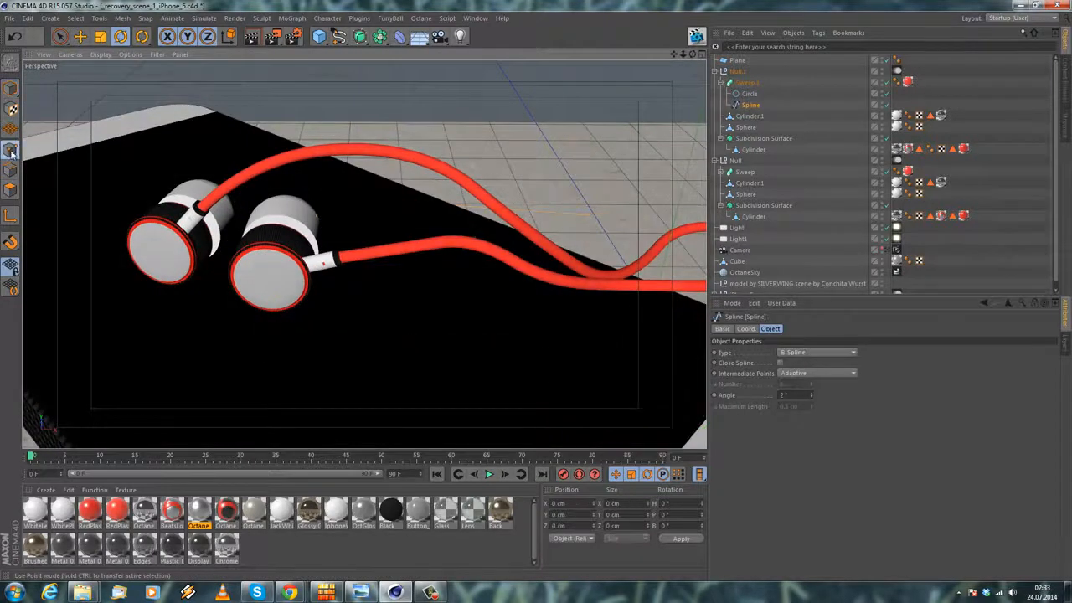
scroll(474, 255, up, 2)
click(474, 229)
alt+drag(473, 229, 125, 106)
click(81, 36)
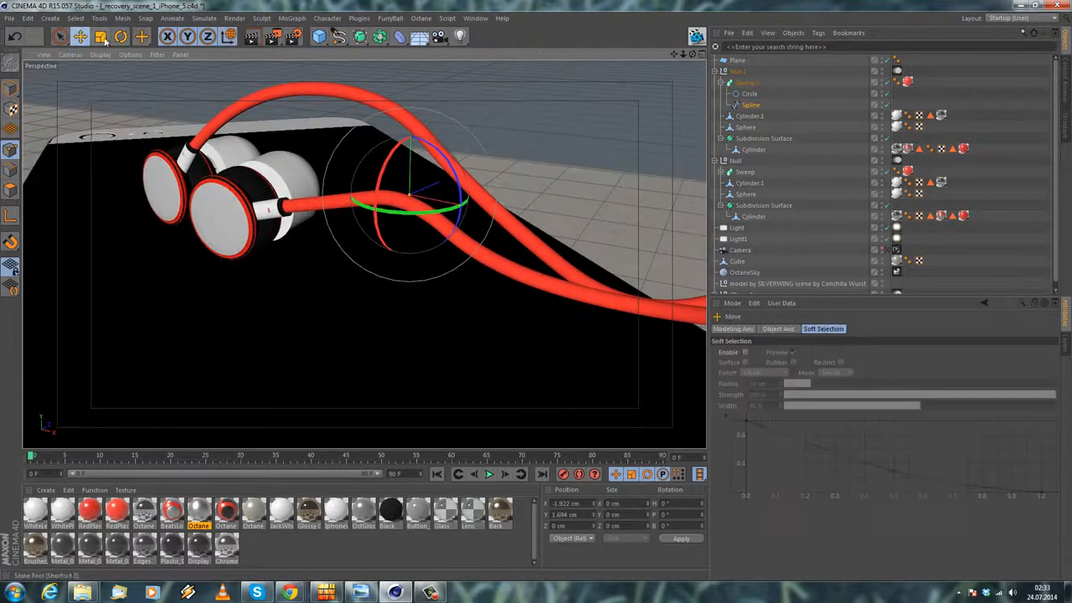
drag(438, 202, 568, 251)
click(463, 287)
click(446, 284)
scroll(402, 278, down, 3)
alt+drag(447, 283, 486, 206)
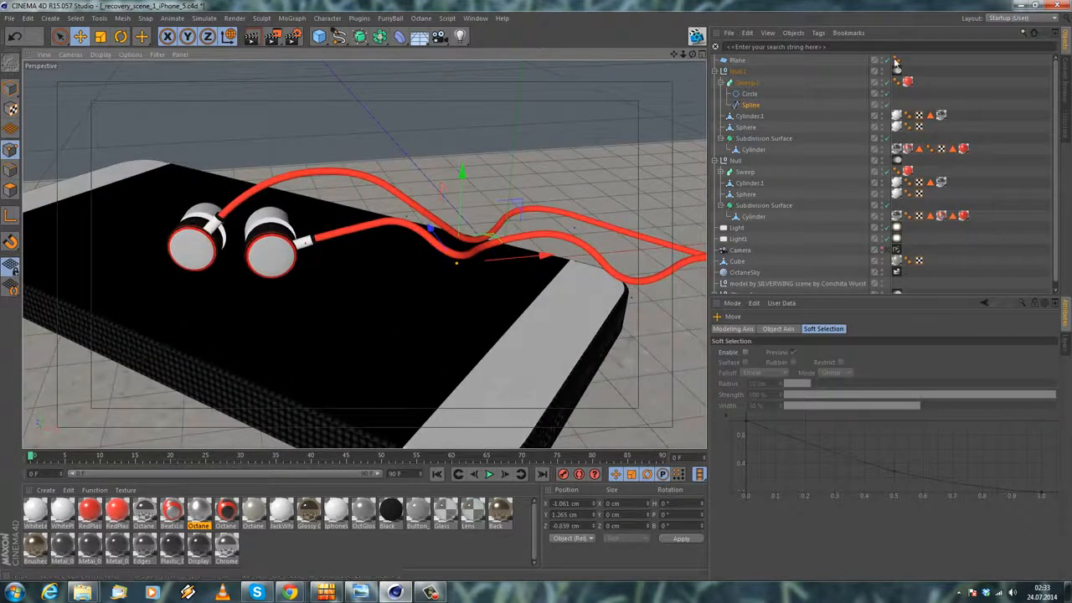
Return to the scene camera's view and add a Protection tag to the Camera.
click(884, 250)
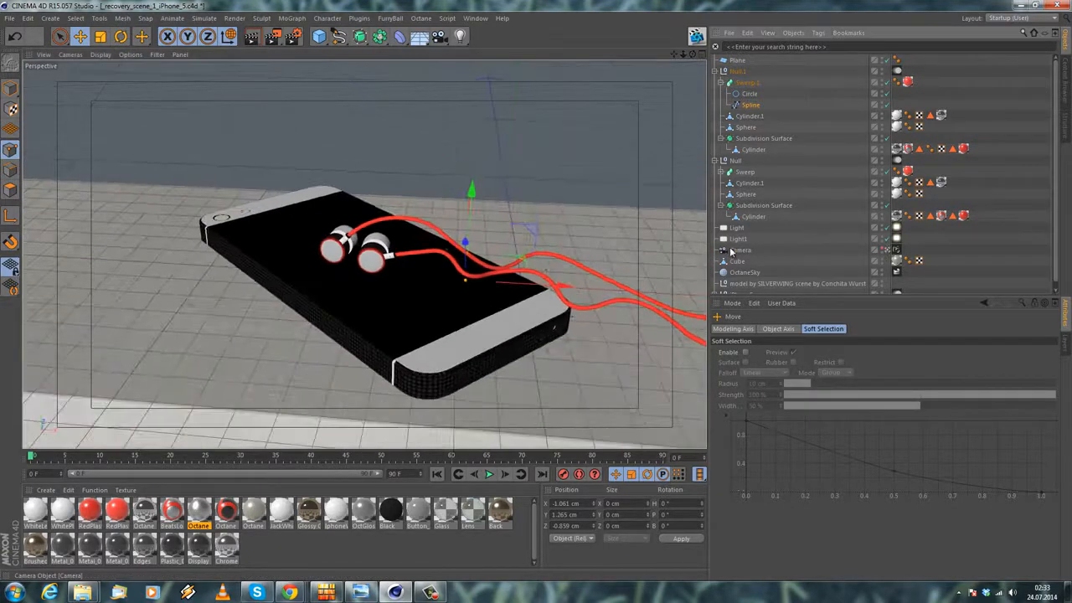
right_click(734, 121)
mouse_move(788, 126)
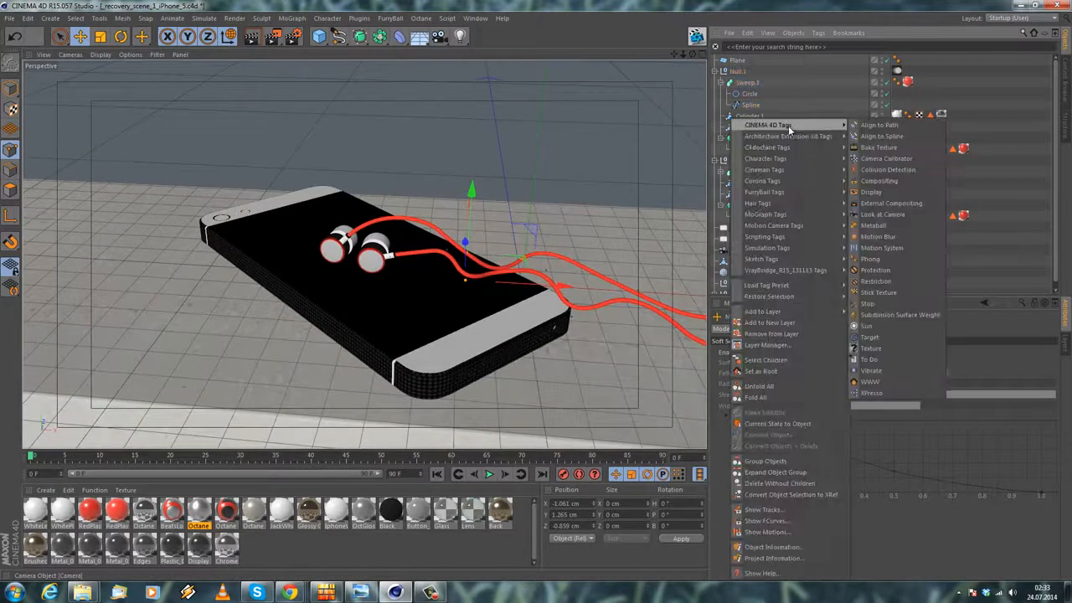
click(876, 270)
Render the reshaped cable in the Octane Live Viewer to check it, and close the Octane windows.
click(696, 36)
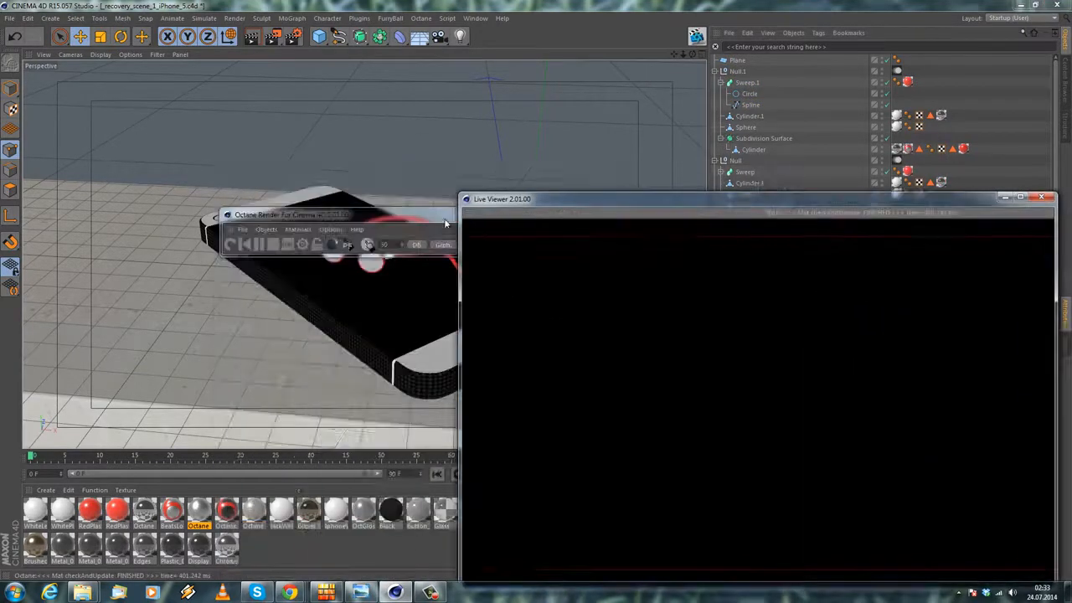
drag(254, 218, 787, 151)
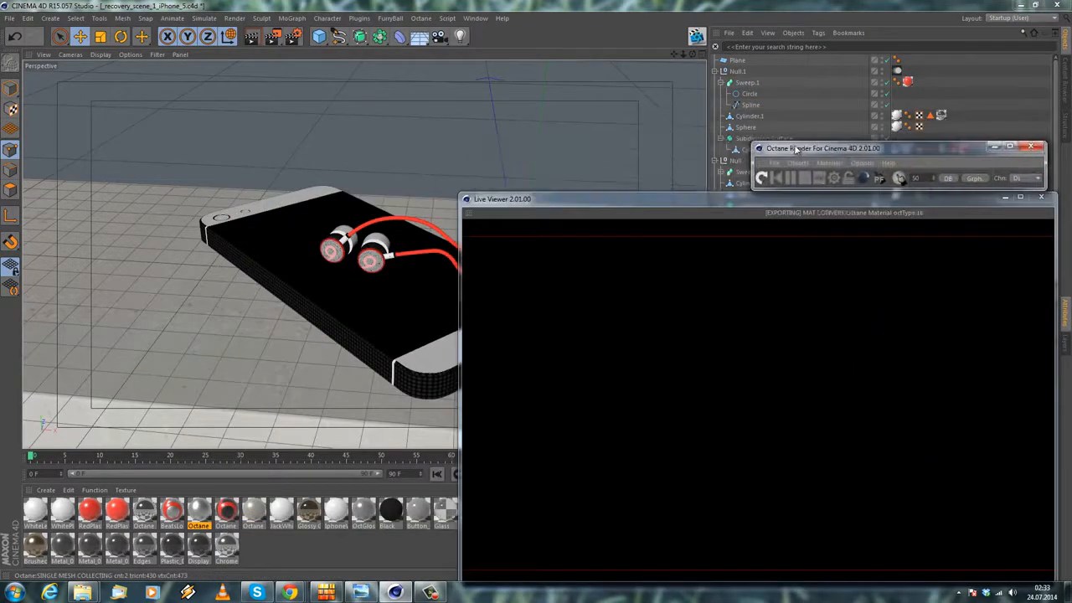
drag(568, 199, 599, 199)
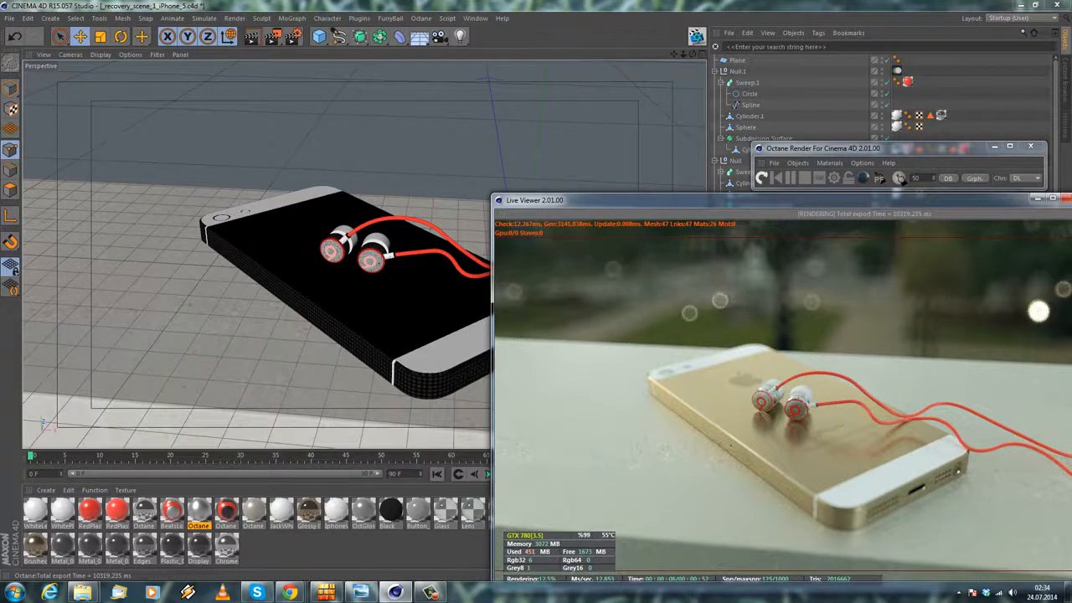
click(1067, 199)
click(979, 267)
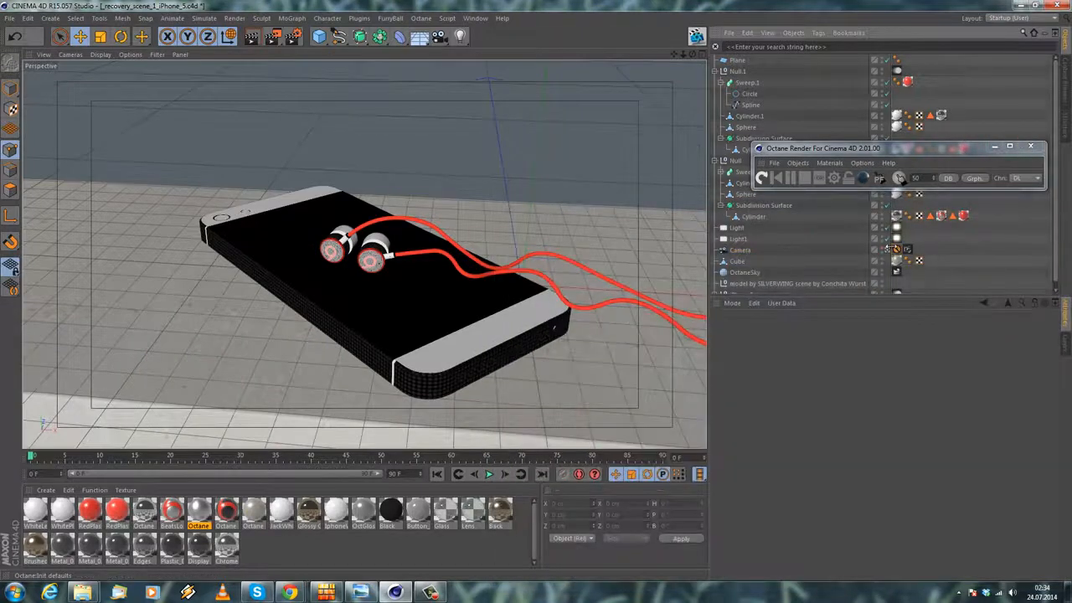
click(1031, 147)
Outside the camera view, lower the Sweep.1 spline point near the front earbud to about X -2.03, Y 1.41, Z -0.02 cm.
click(889, 251)
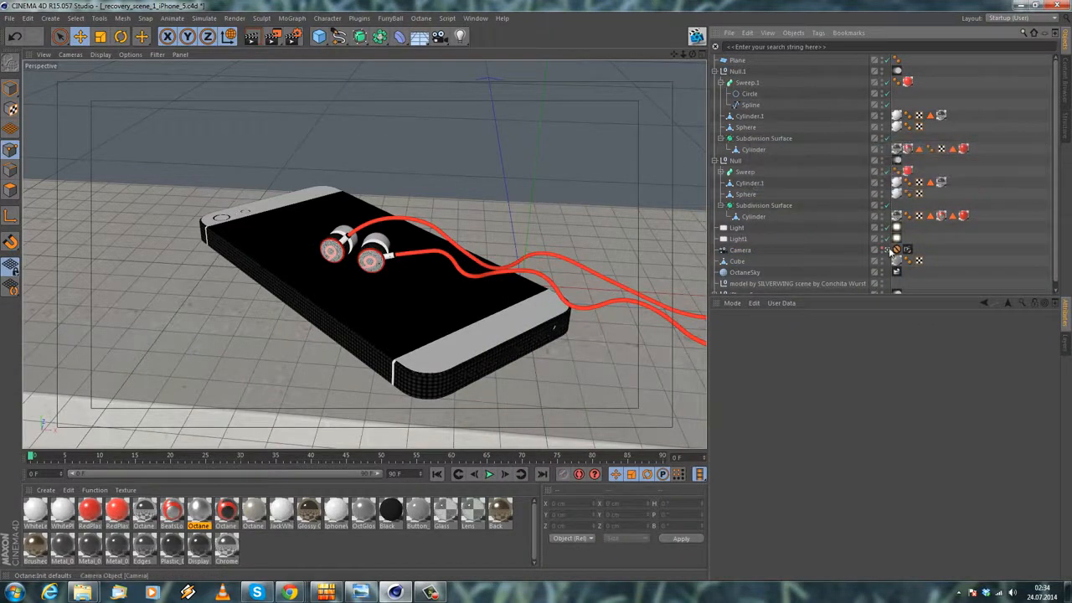
alt+drag(440, 293, 387, 294)
scroll(366, 247, up, 5)
click(362, 218)
scroll(375, 224, up, 1)
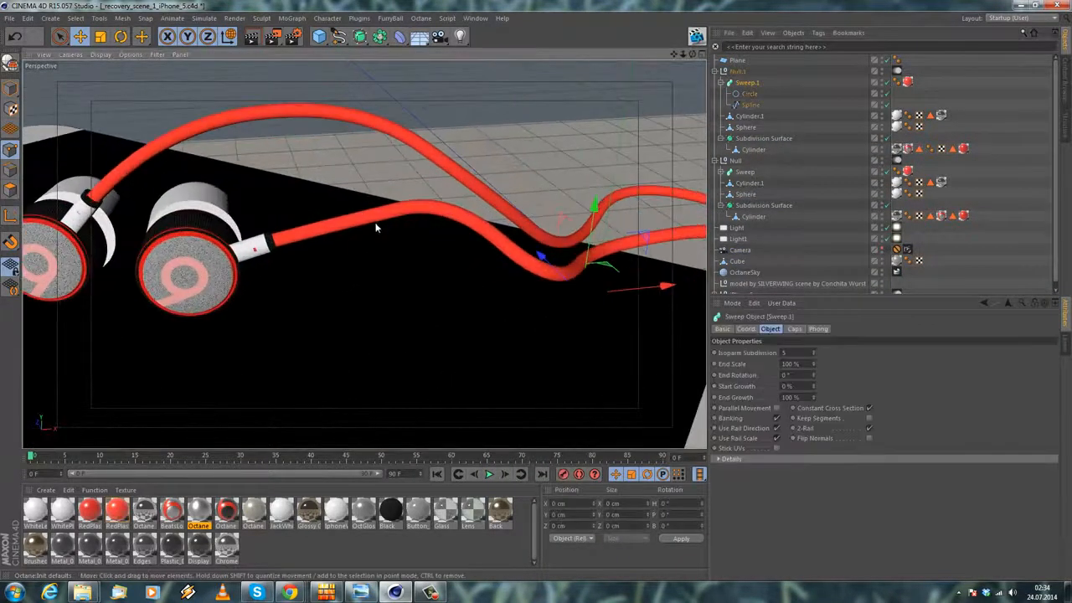
alt+drag(376, 224, 295, 255)
click(751, 105)
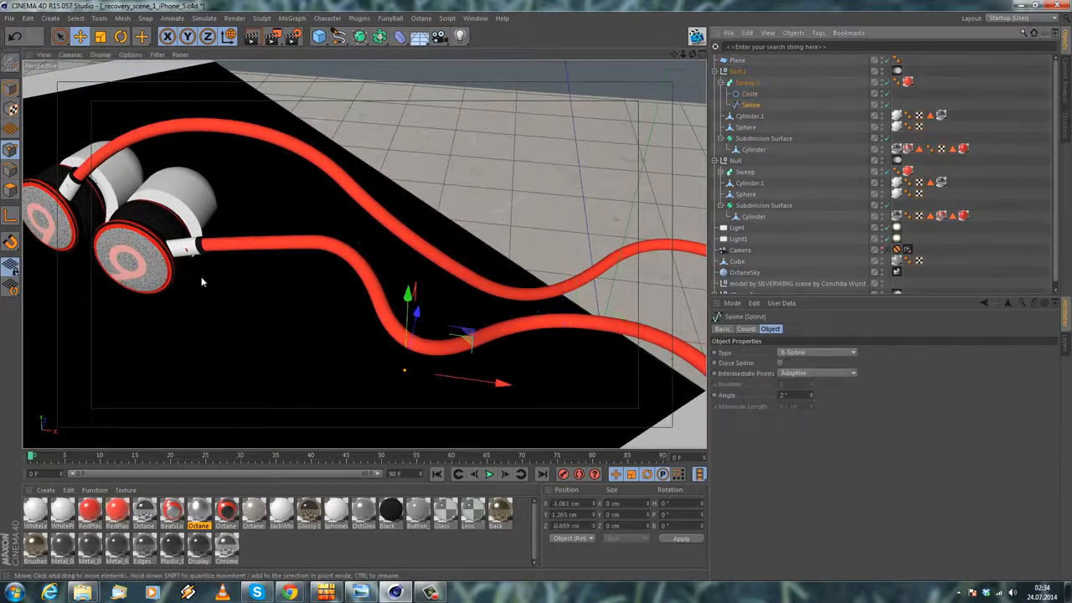
scroll(397, 254, up, 2)
click(407, 231)
alt+drag(376, 293, 431, 211)
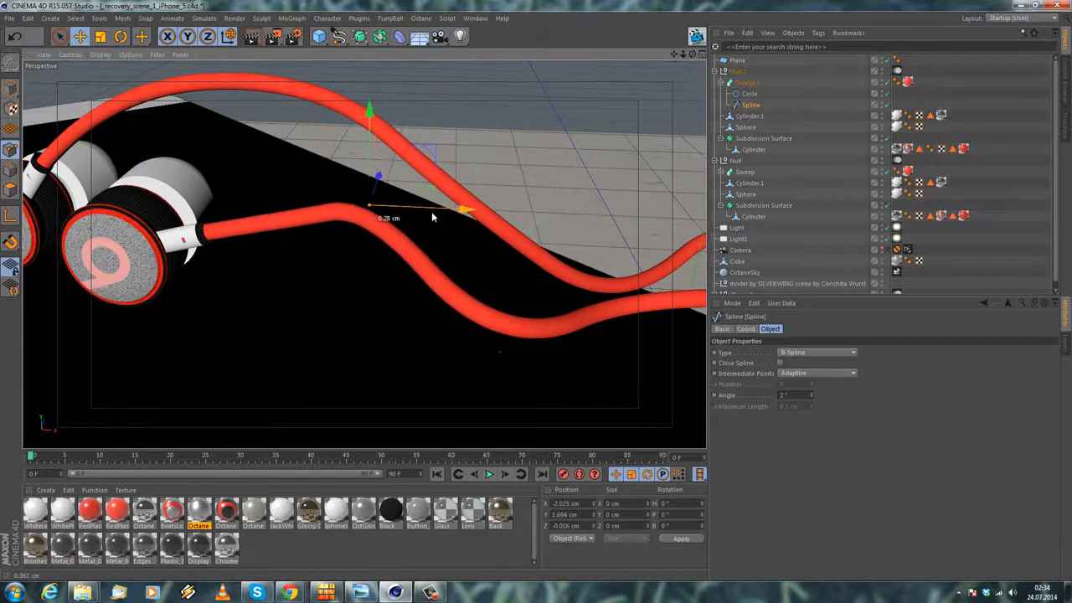
drag(372, 164, 452, 318)
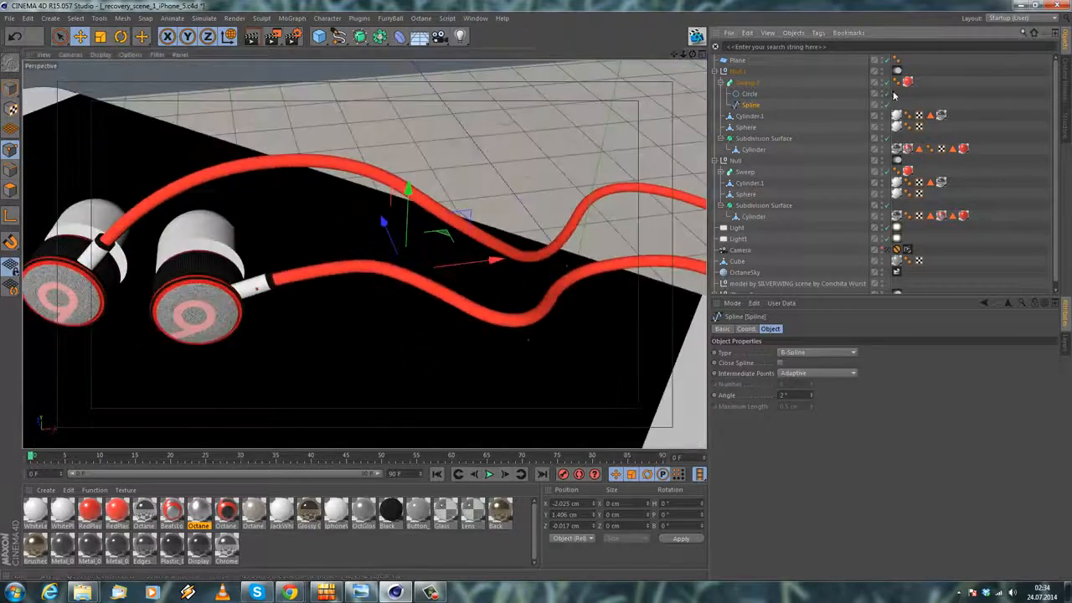
Return to the camera view, check the lowered cable in an Octane live render, and close the Octane windows.
scroll(928, 124, down, 1)
click(896, 243)
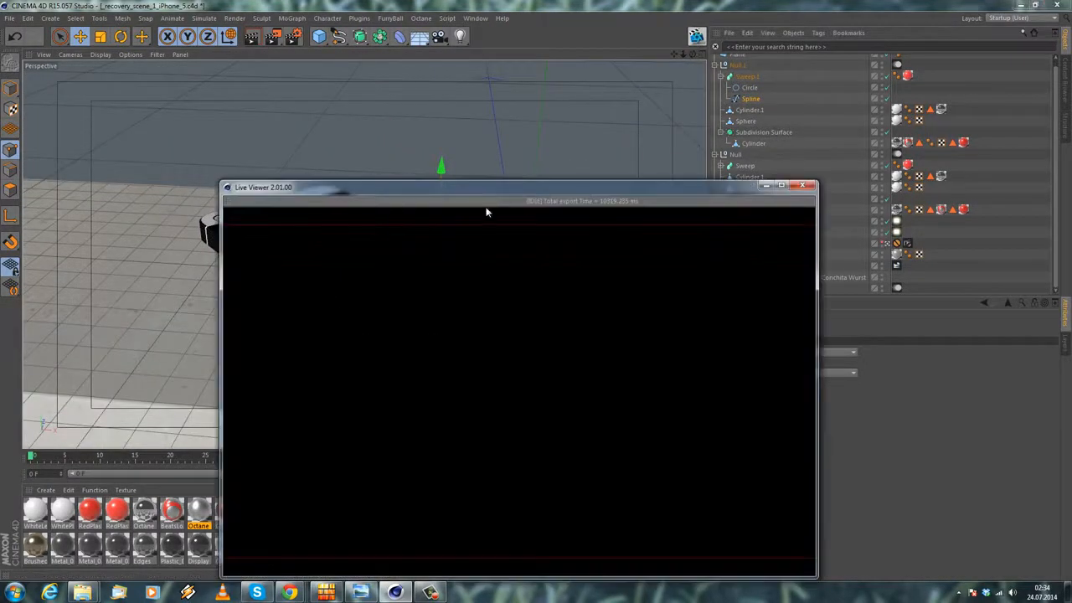
drag(485, 193, 716, 211)
click(231, 244)
drag(444, 213, 800, 152)
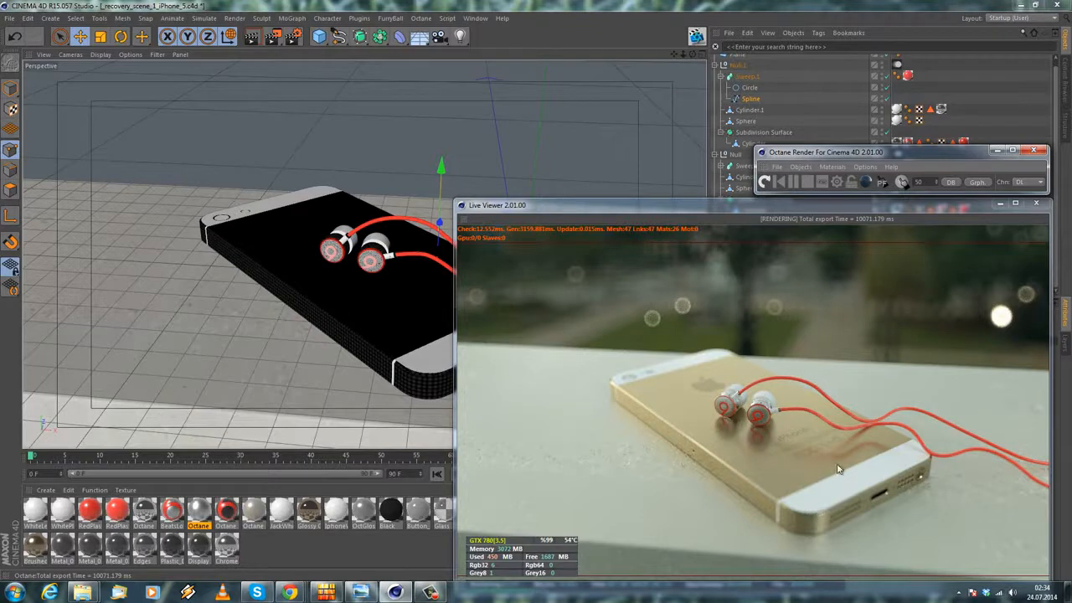
click(1036, 203)
click(1034, 150)
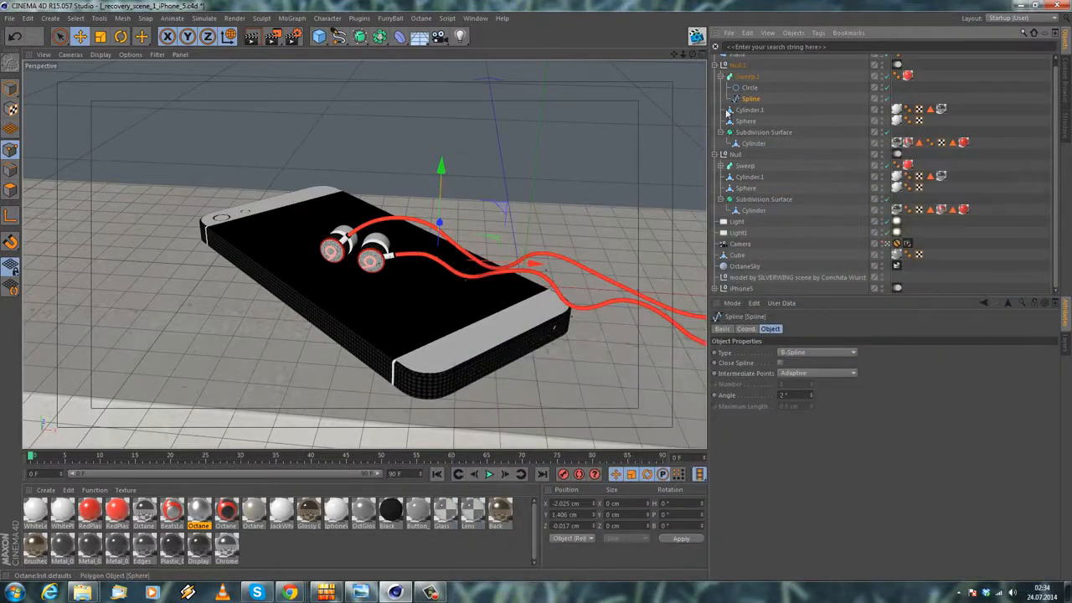
Collapse the Null.1 group and move the whole front earphone slightly farther back across the phone.
click(716, 65)
click(738, 72)
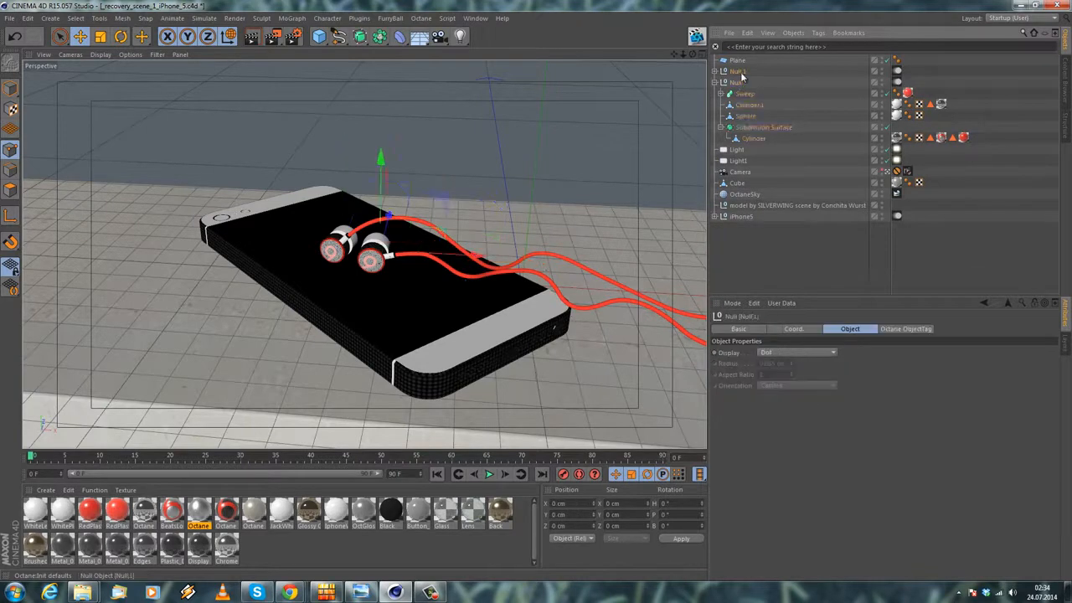
drag(383, 231, 391, 224)
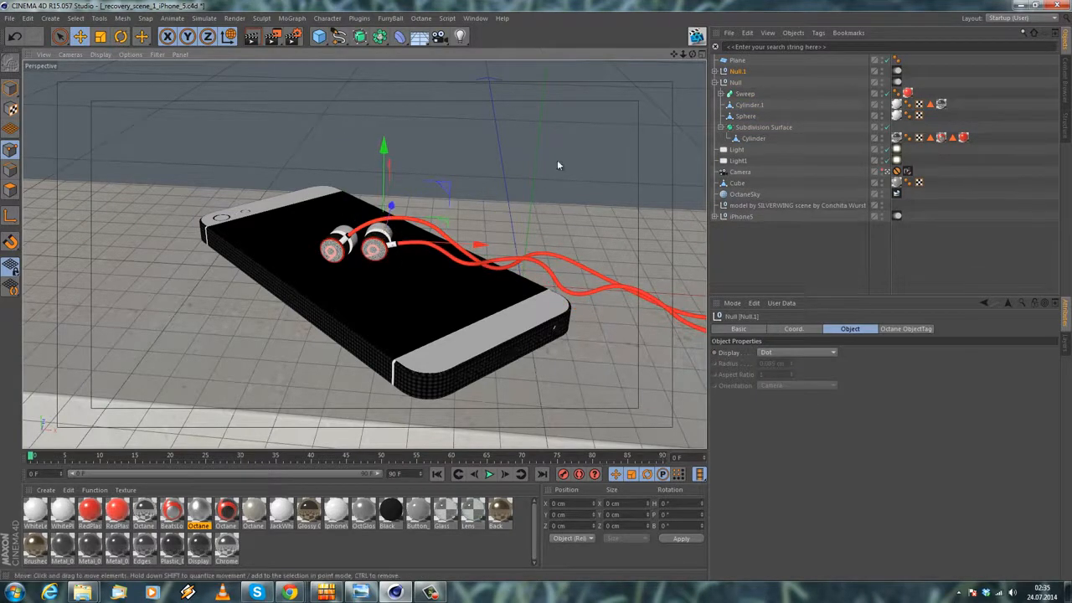
Check the moved front earphone in an Octane live render and close the Octane windows.
click(696, 37)
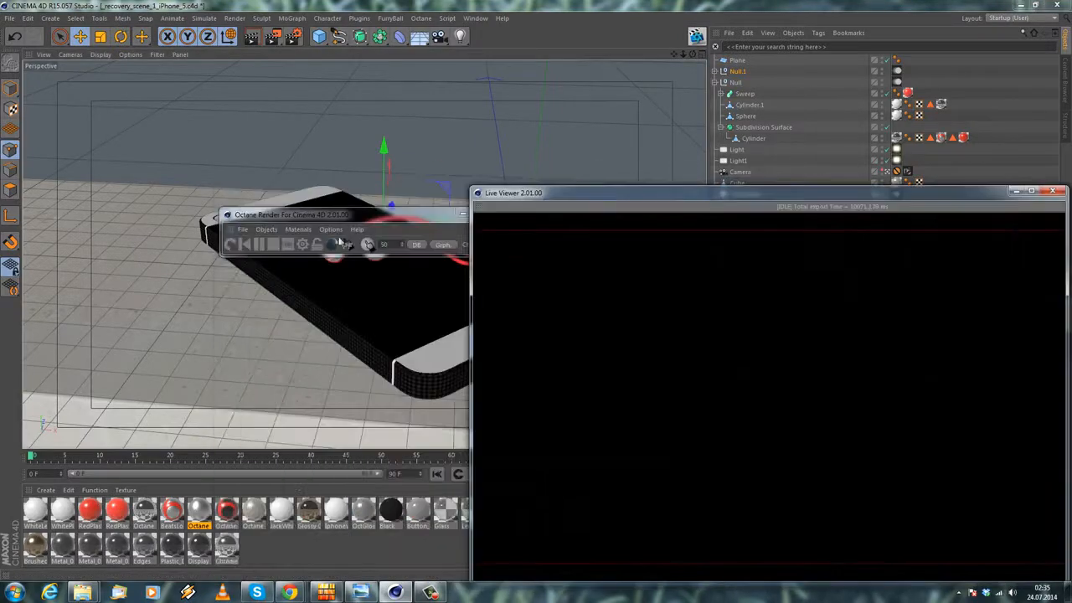
click(232, 245)
drag(258, 220, 806, 148)
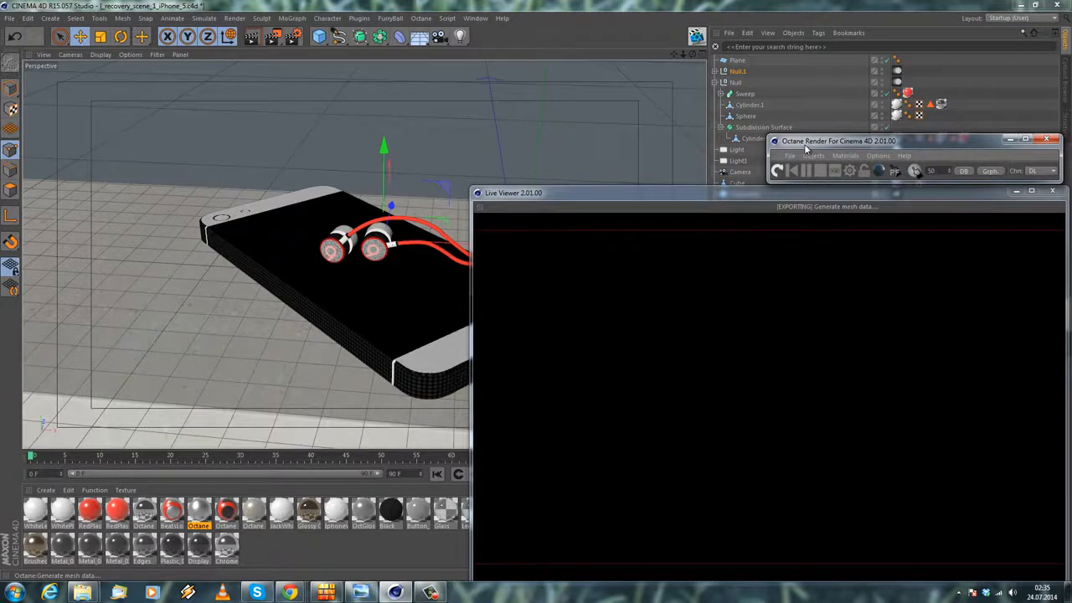
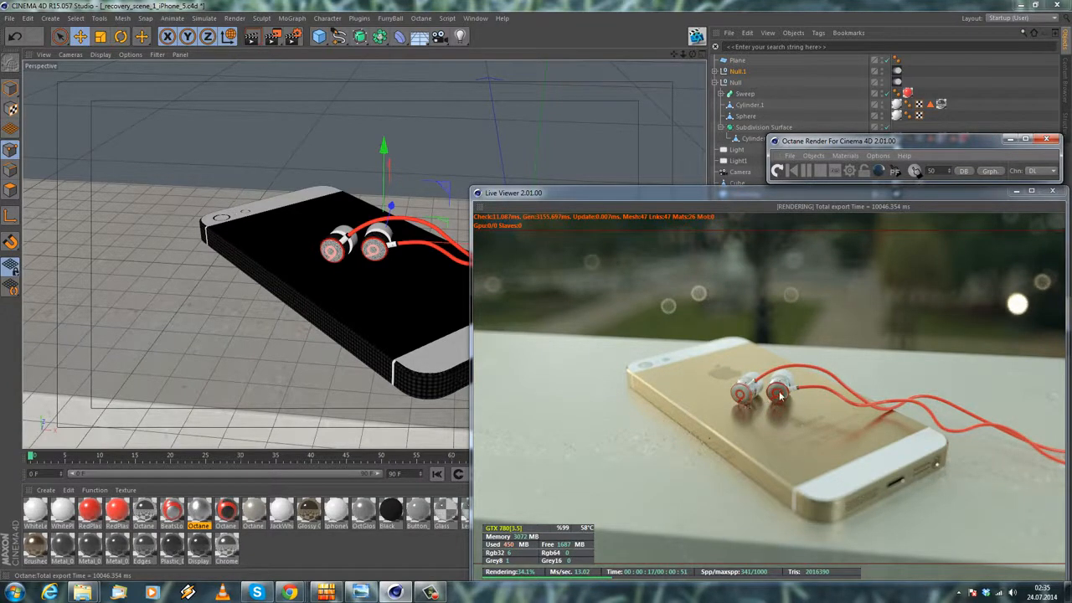
click(1053, 191)
Leave the camera view and move the Plane and Light1 together along the X axis in the positive direction.
click(888, 171)
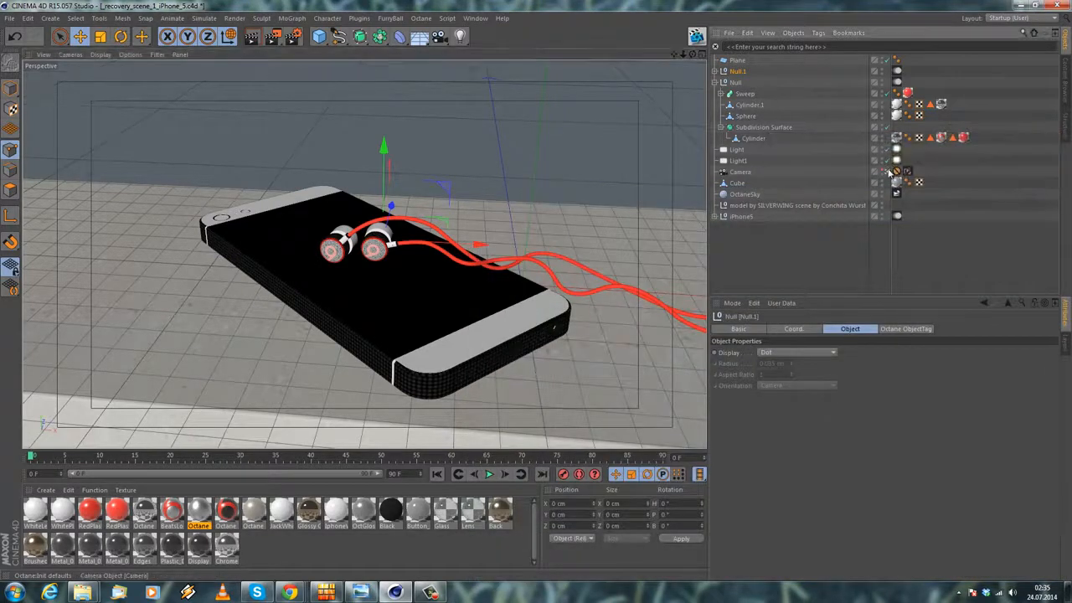
scroll(392, 322, down, 8)
alt+right_drag(360, 286, 325, 381)
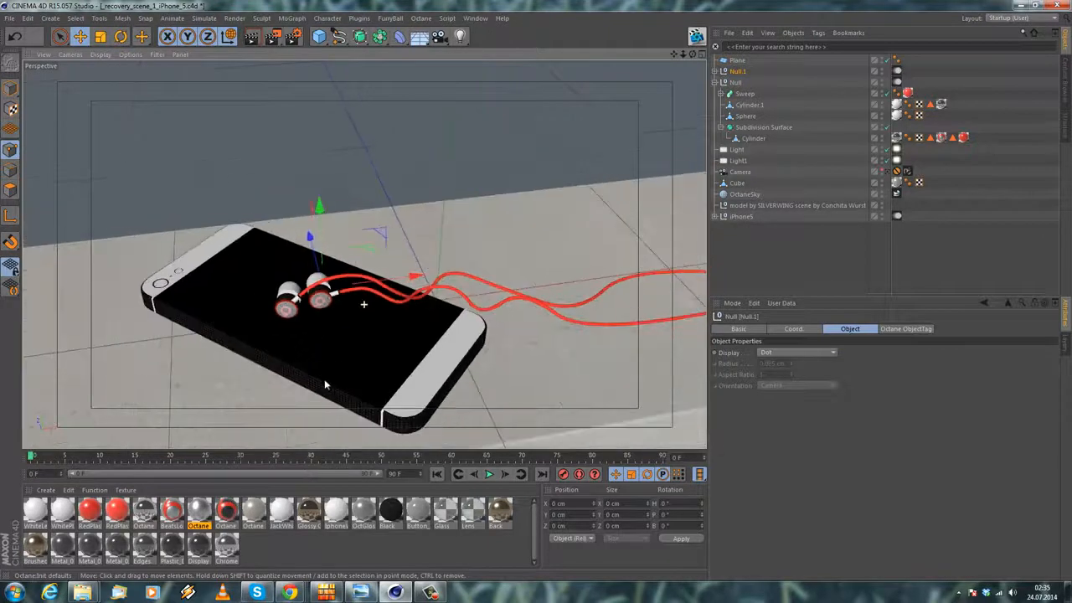
alt+middle_drag(325, 381, 363, 223)
alt+right_drag(364, 223, 263, 366)
alt+drag(263, 367, 407, 376)
click(738, 160)
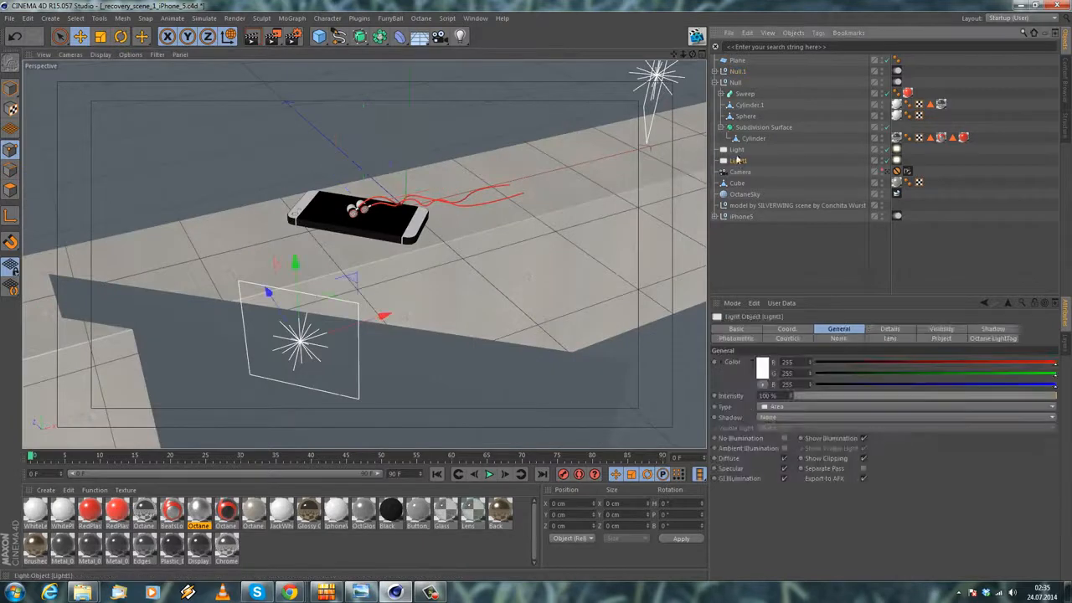
ctrl+click(738, 60)
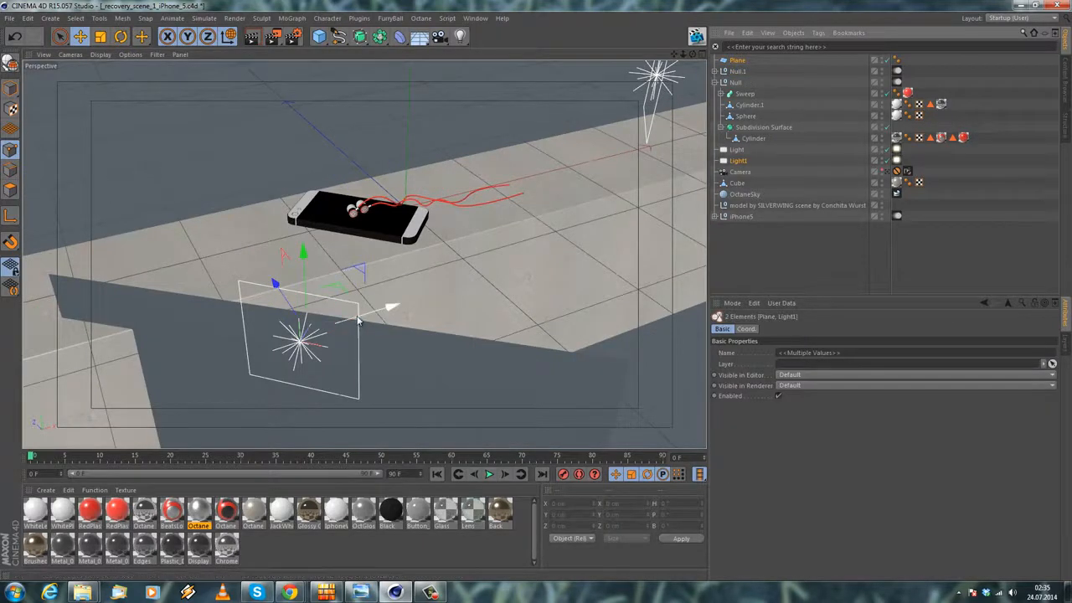
drag(390, 306, 449, 289)
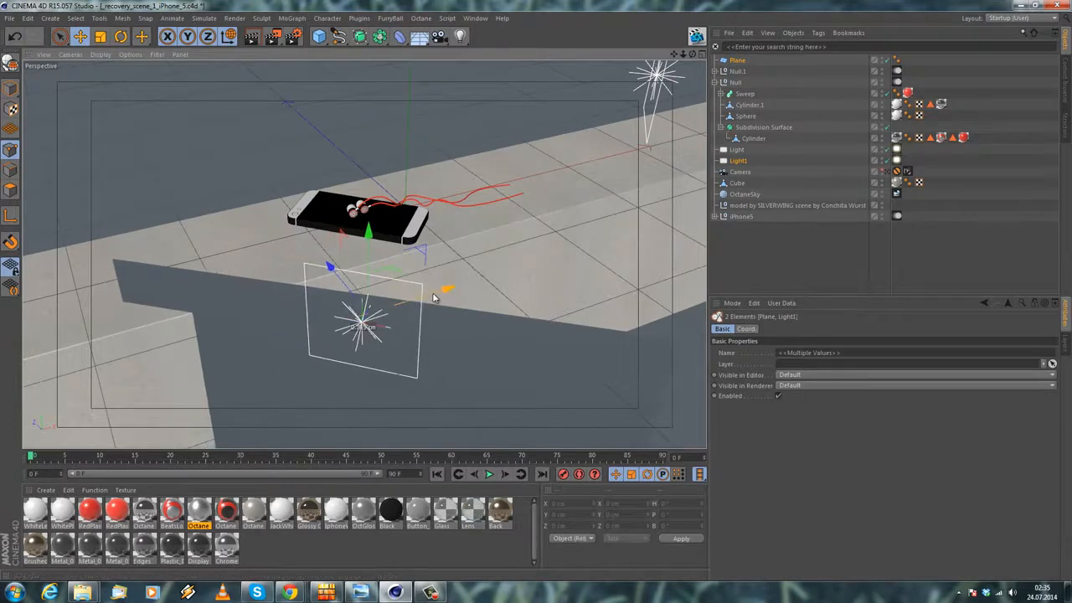
Return to the camera view and check the moved plane and light in an Octane live render, keeping the object list uncovered.
click(888, 172)
click(696, 36)
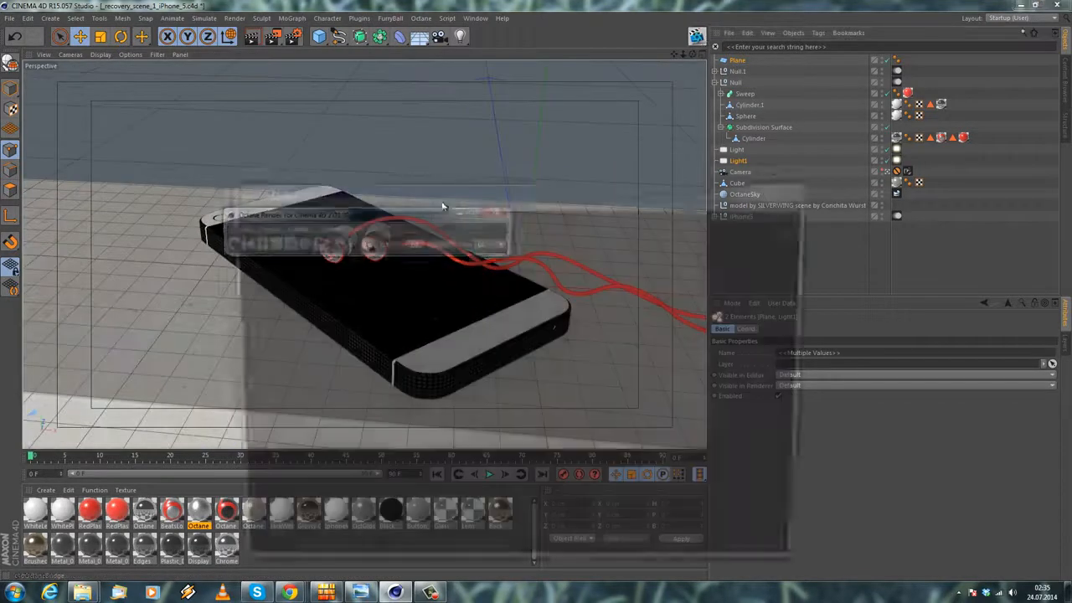
drag(436, 191, 658, 193)
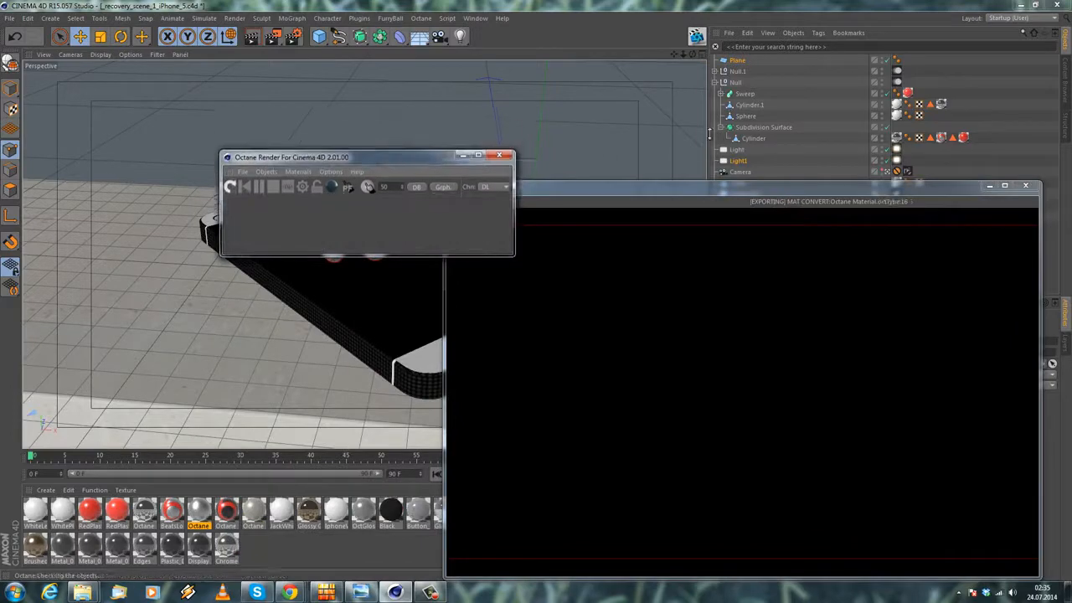
drag(403, 196, 929, 123)
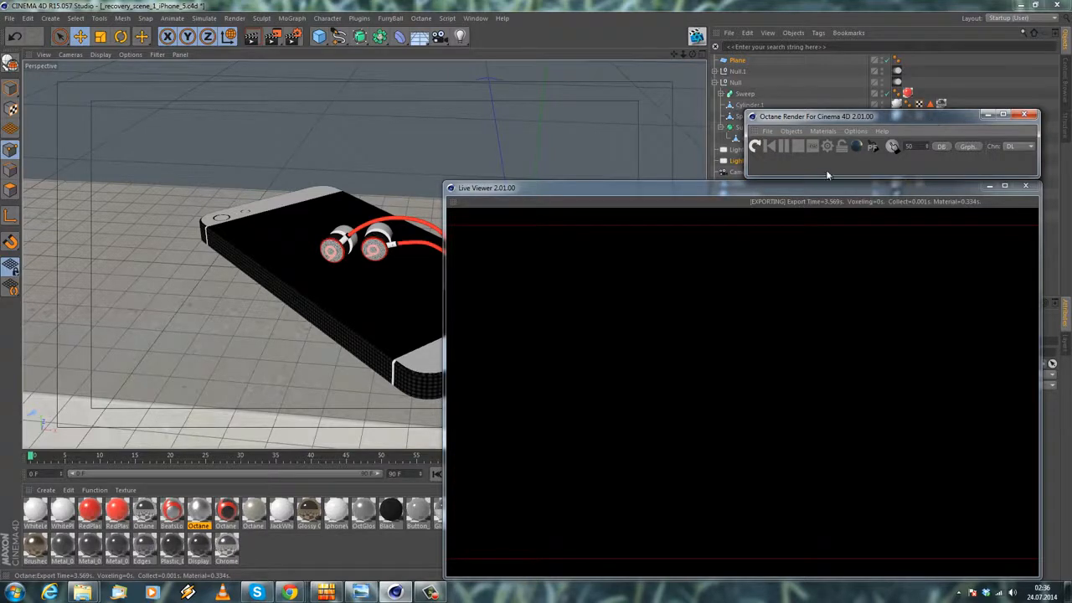
drag(820, 109, 819, 130)
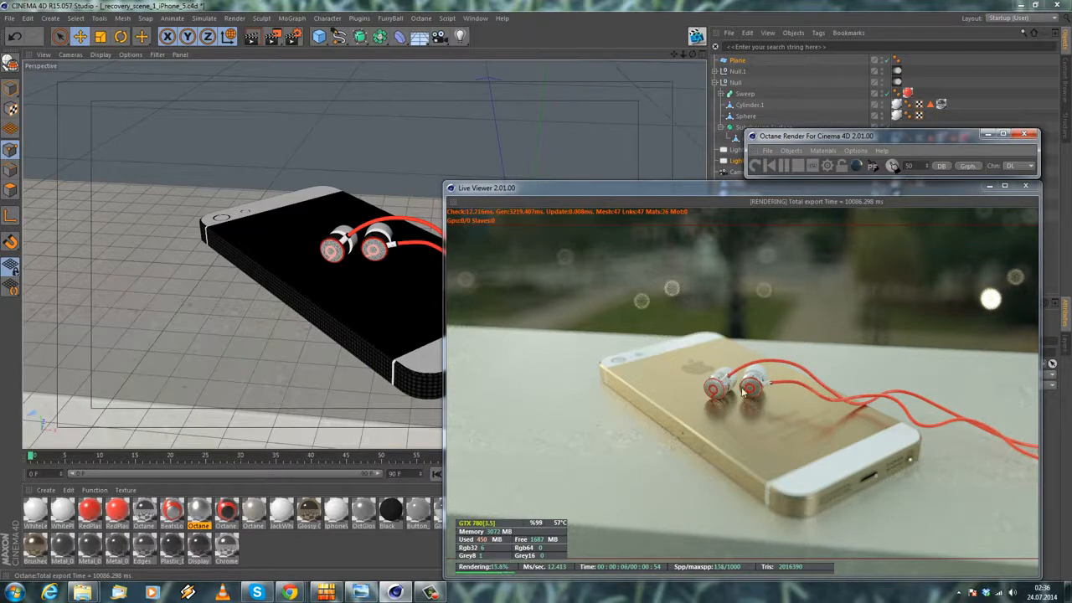
drag(863, 188, 662, 232)
drag(847, 132, 605, 144)
drag(638, 235, 575, 219)
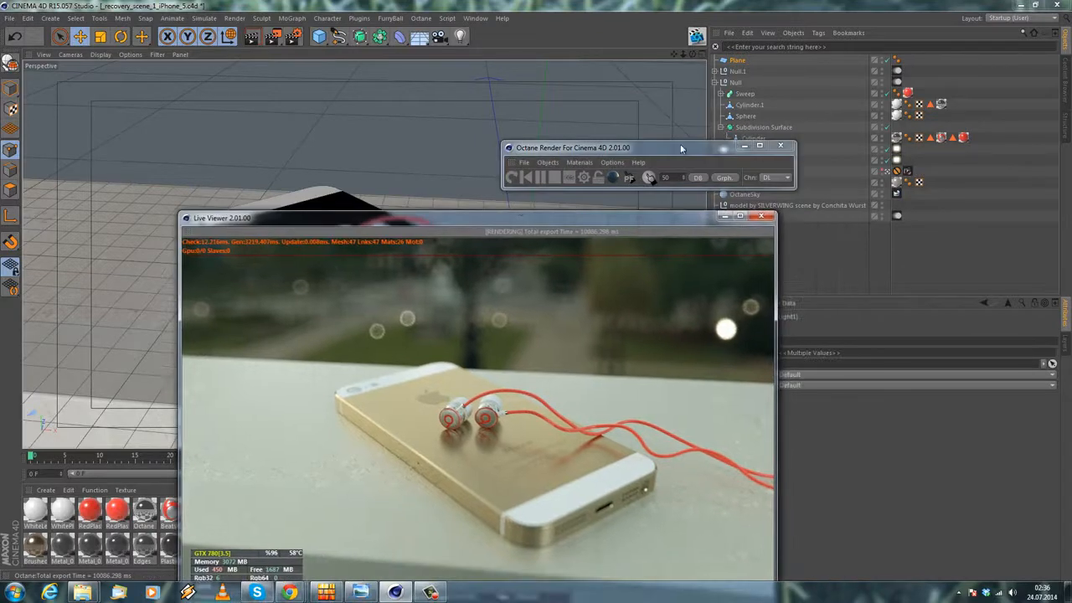
drag(680, 148, 560, 149)
drag(609, 216, 531, 199)
Set the Octane light power of Light1 to 1 during the live render and close the Octane windows.
click(897, 161)
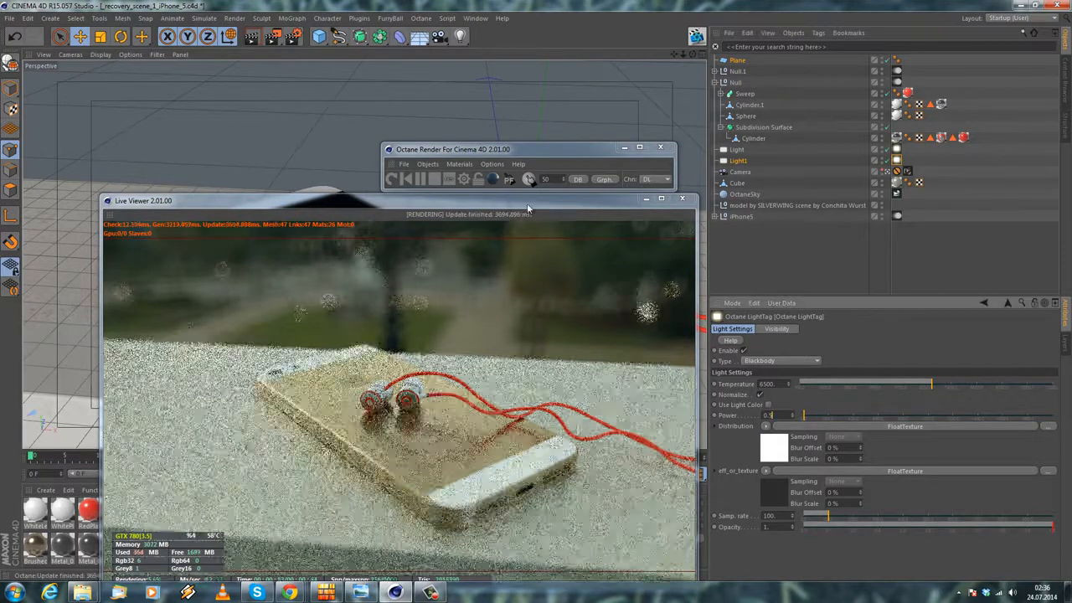
text(1)
key(Return)
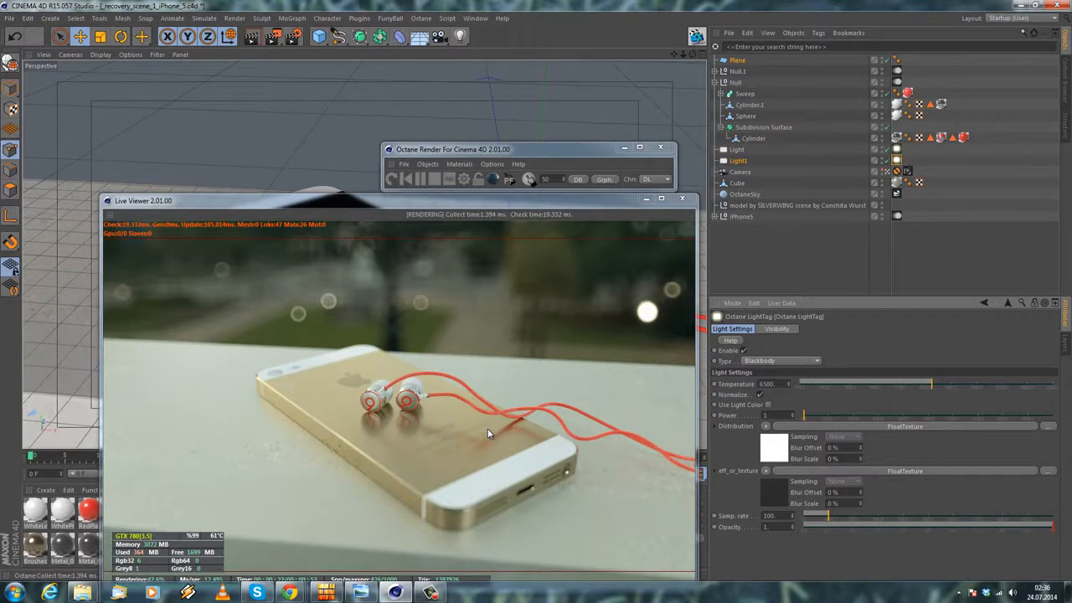
click(682, 198)
click(660, 147)
Set the power of the brushedtex.jpg bump texture in Octane Material.2 to 0.05.
double_click(199, 509)
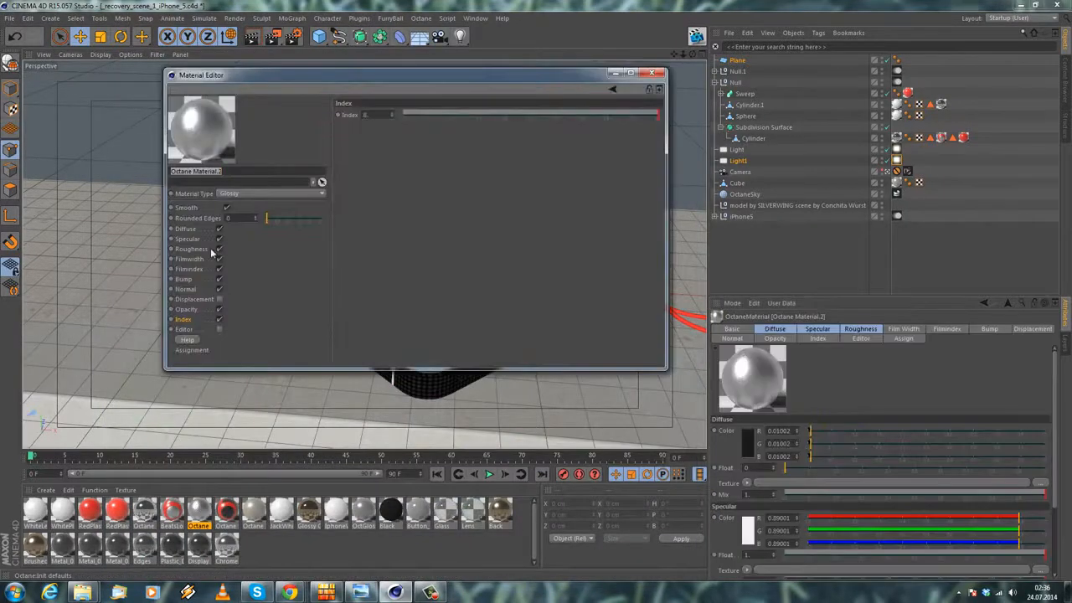
click(186, 279)
click(423, 167)
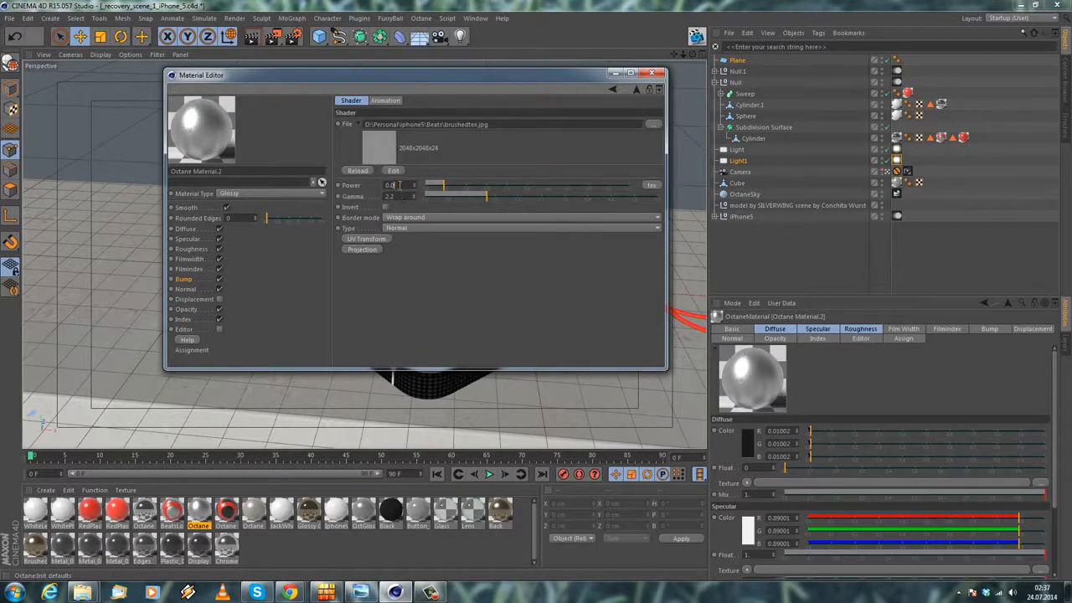
key(Return)
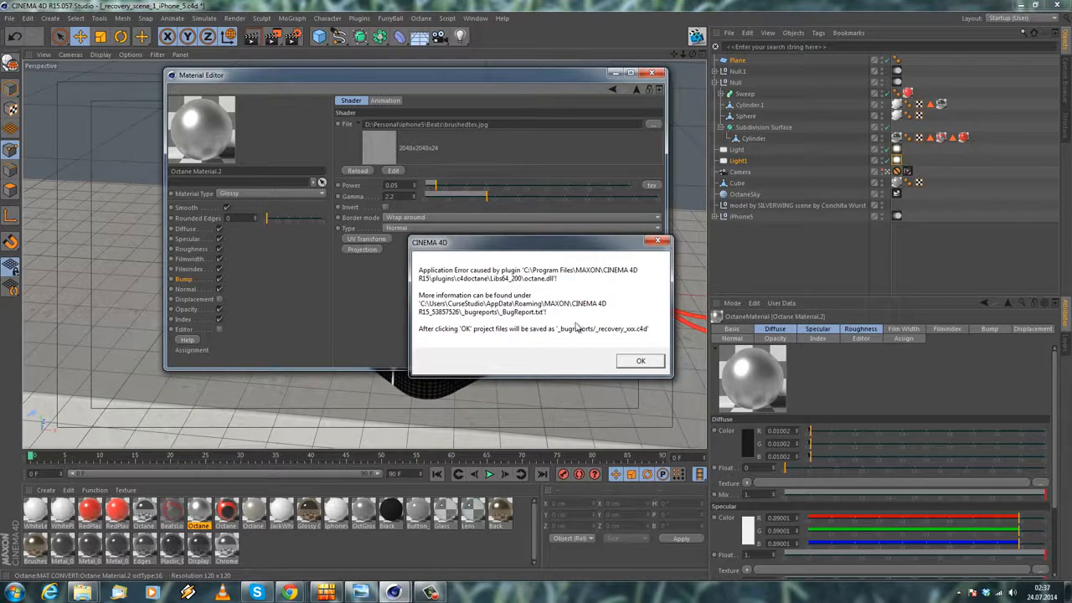
Dismiss the application error and bring up the _bugreports folder in Windows Explorer.
click(638, 362)
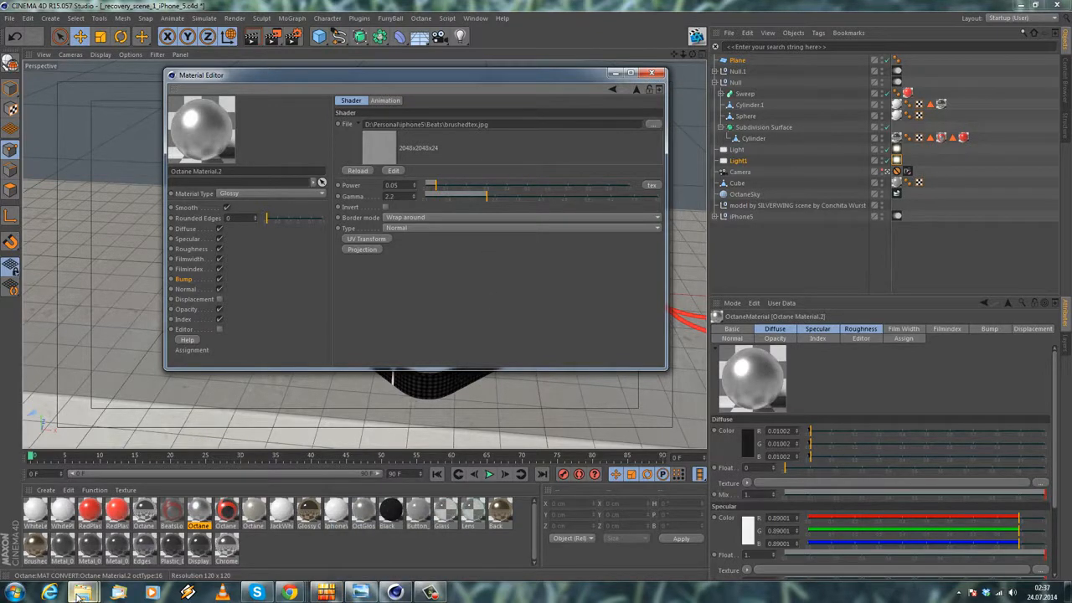
mouse_move(82, 593)
click(194, 537)
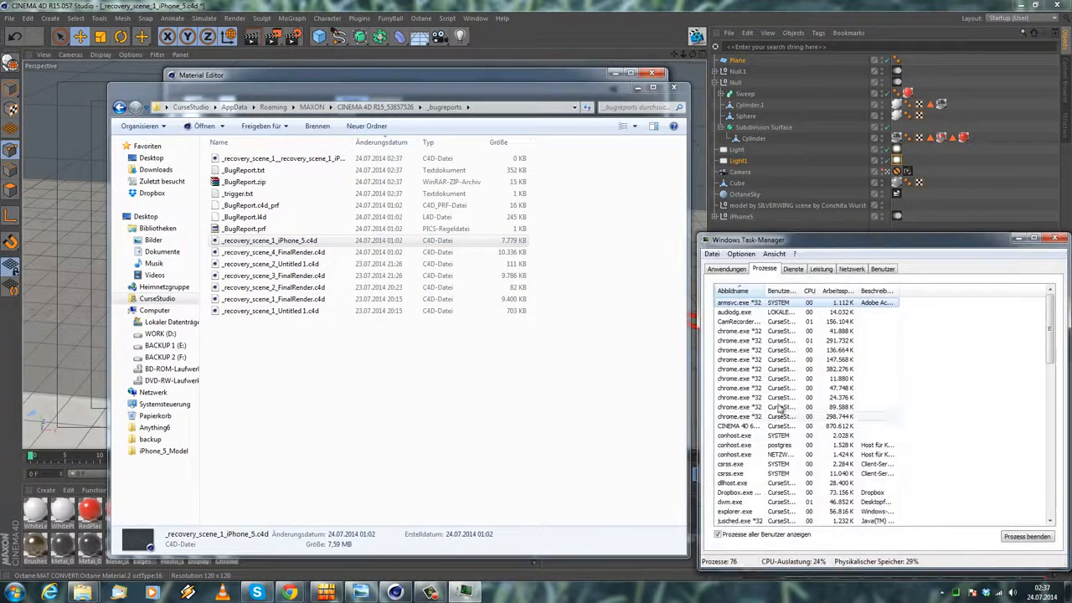
End the CINEMA 4D 64 Bit.exe process in Windows Task Manager and close Task Manager.
right_click(754, 427)
click(803, 448)
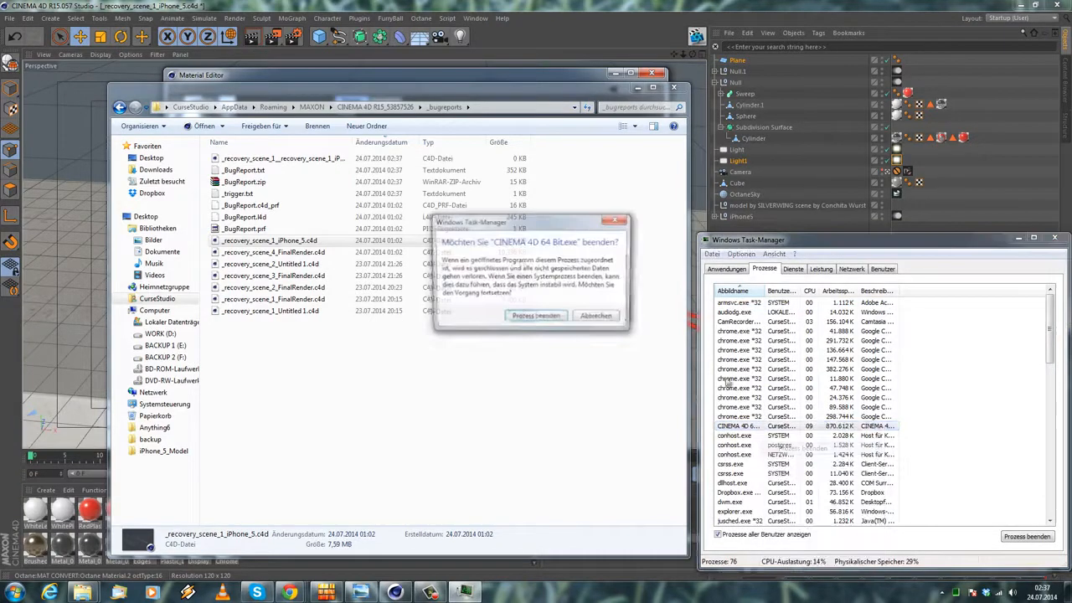
click(535, 317)
click(1055, 238)
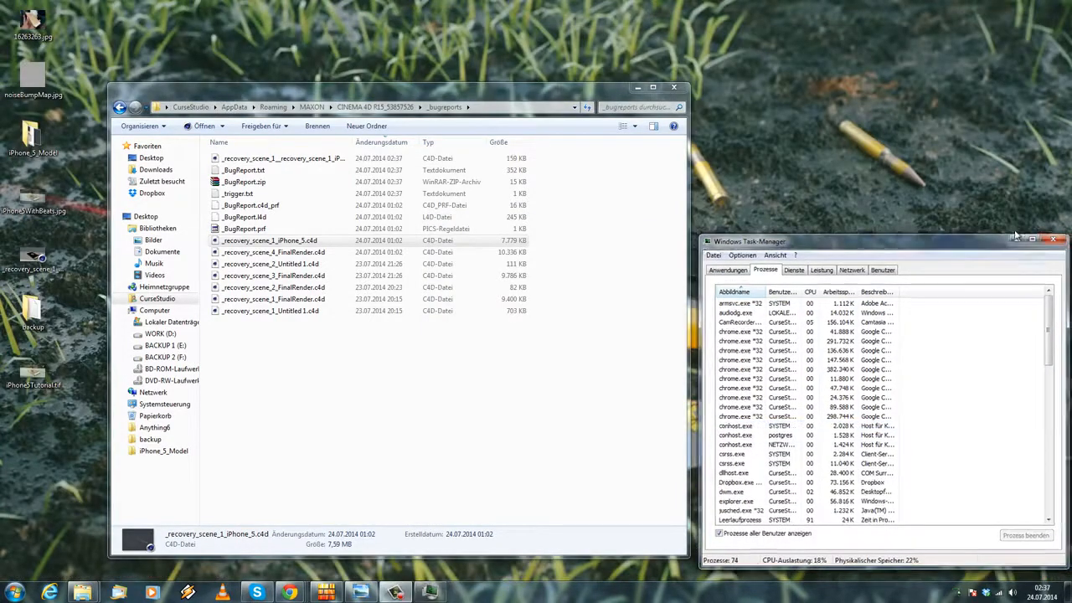
Inspect the recovery scene files in the _bugreports folder by modification date and minimize the folder window.
click(381, 142)
click(381, 142)
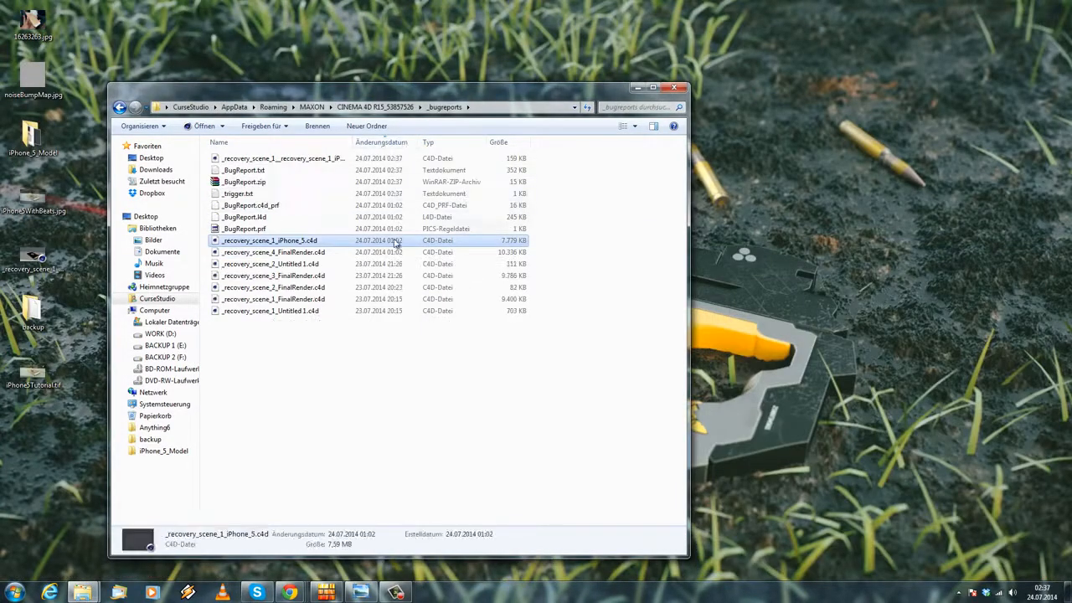
click(285, 253)
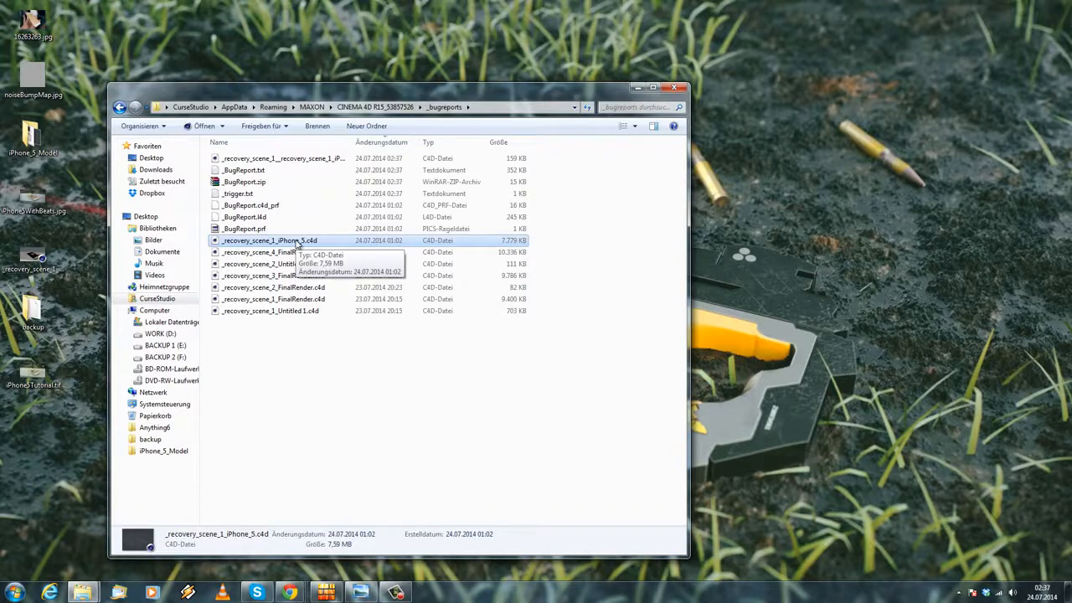
click(307, 162)
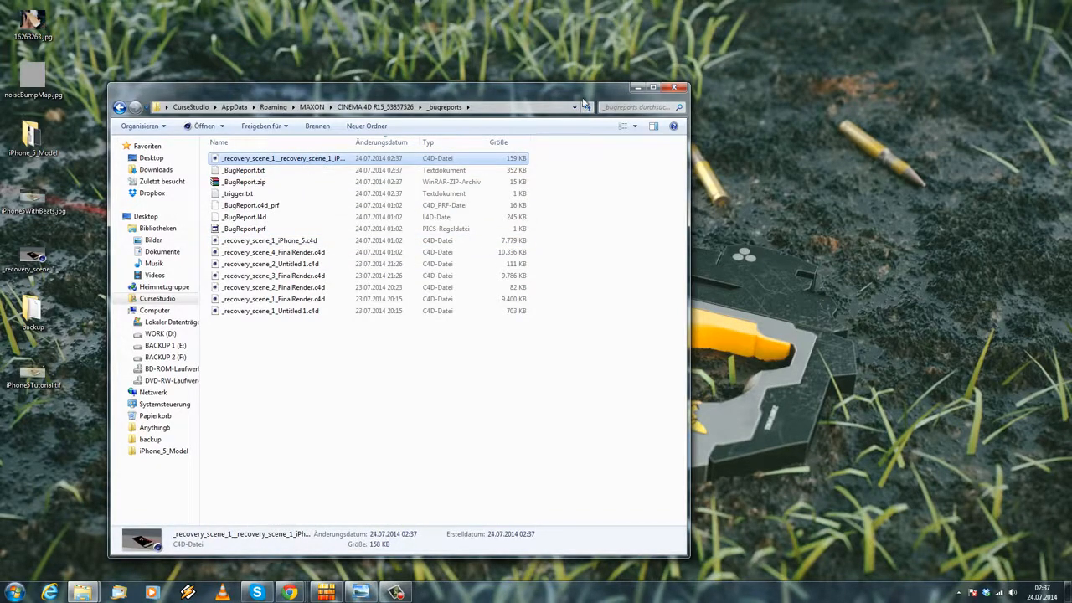
click(637, 87)
Restart CINEMA 4D, send the crash report to MAXON and dismiss the memory warning.
double_click(502, 254)
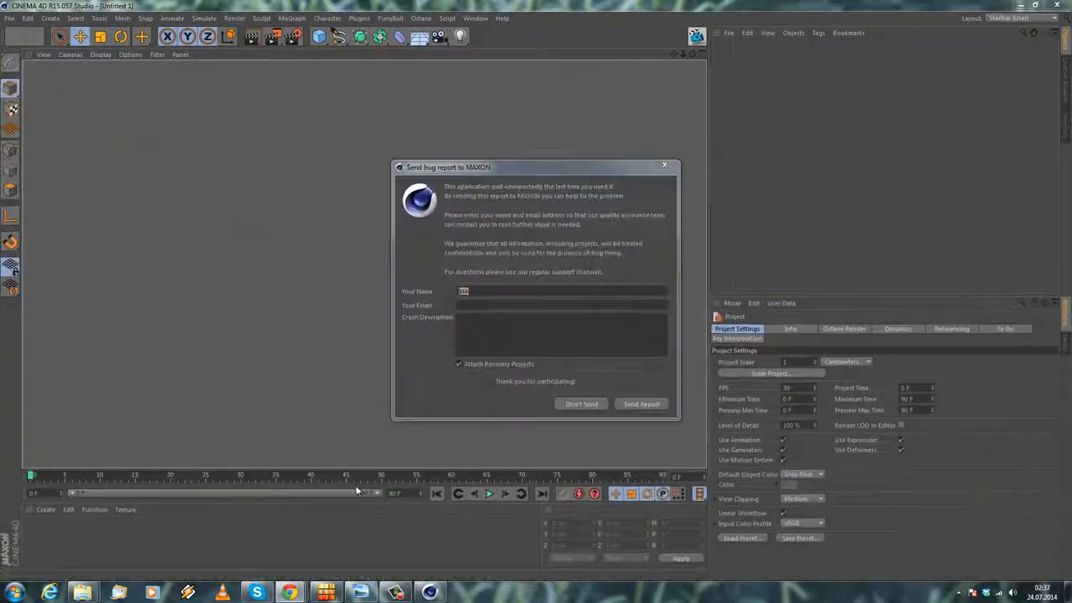
click(624, 405)
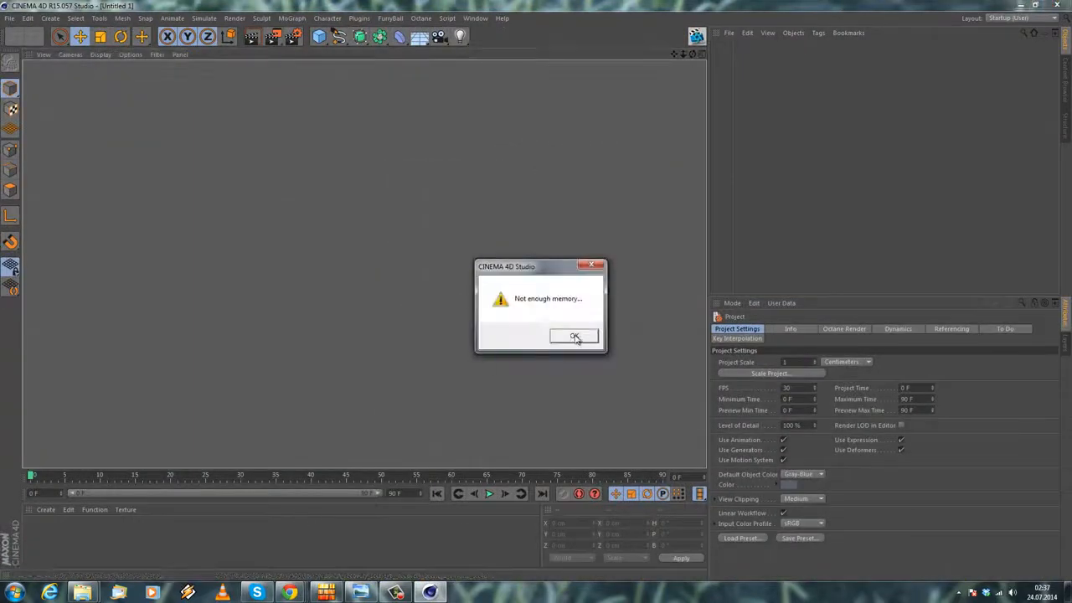
click(574, 336)
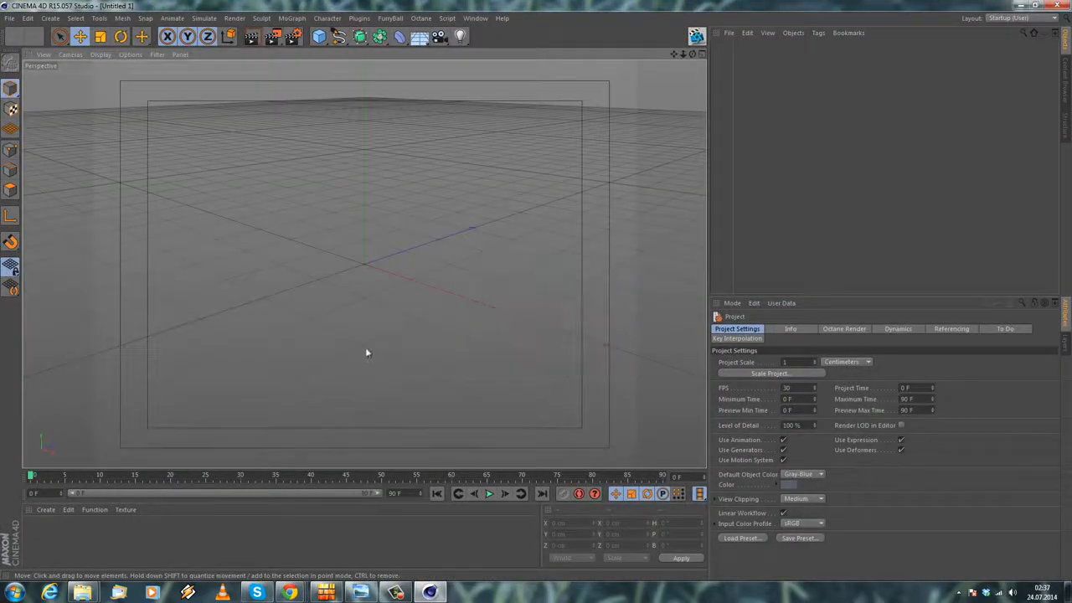
Reopen the recently used project _recovery_scene_1_iPhone_5.c4d stored on the Desktop.
click(9, 18)
mouse_move(50, 210)
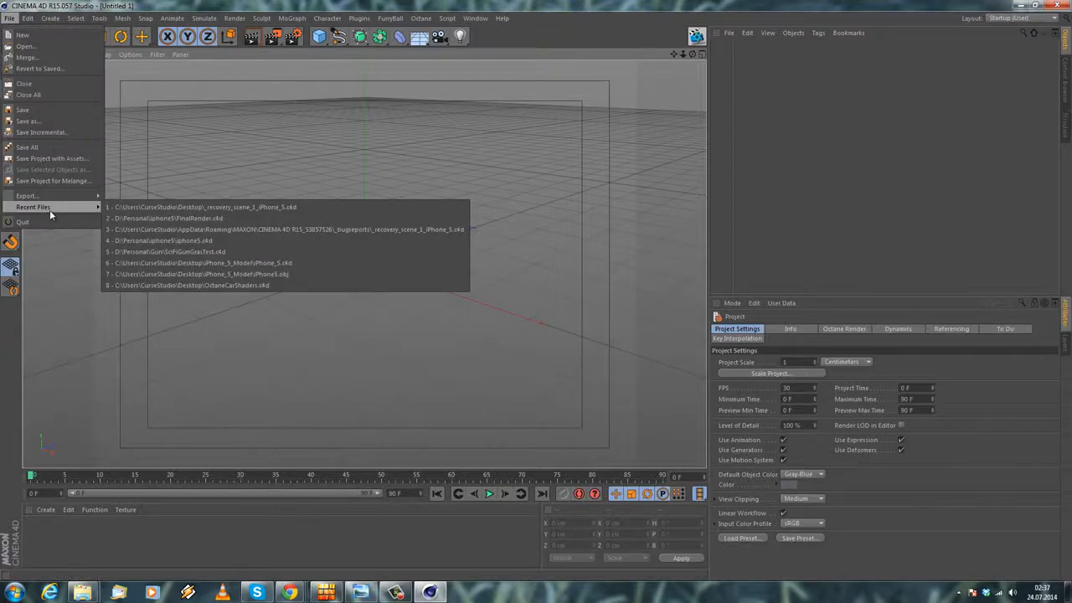
click(221, 211)
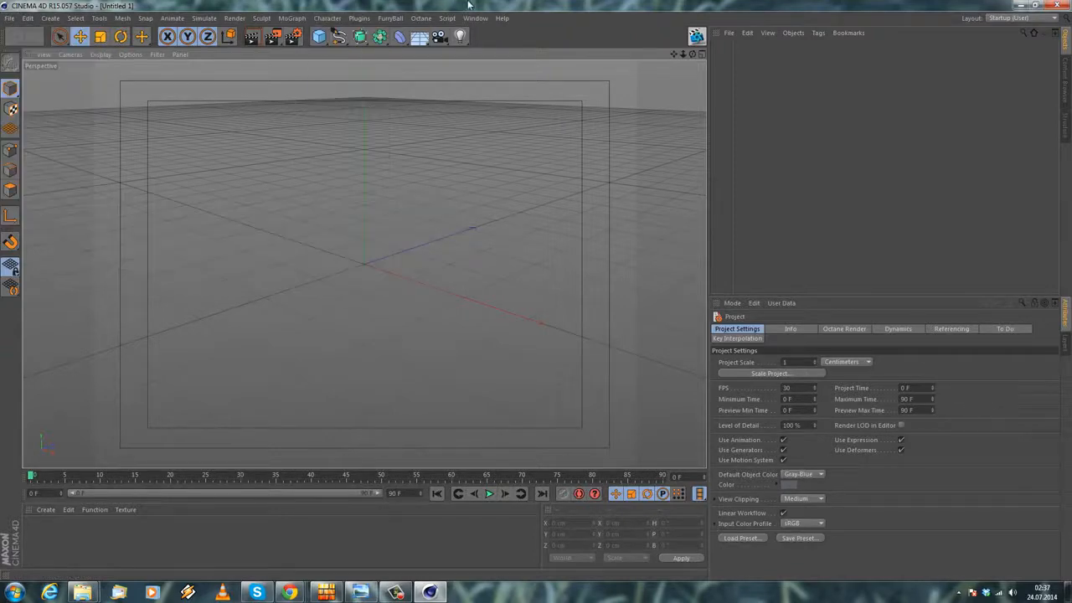
click(1062, 5)
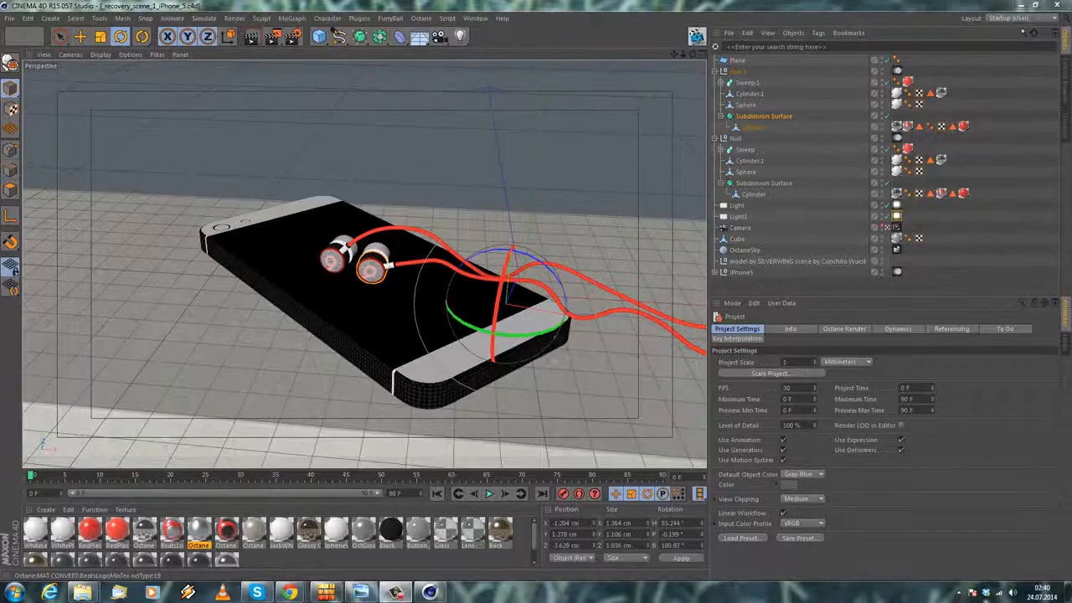
Review the bump texture and specular settings of Octane Material.2 and close the Material Editor.
double_click(206, 527)
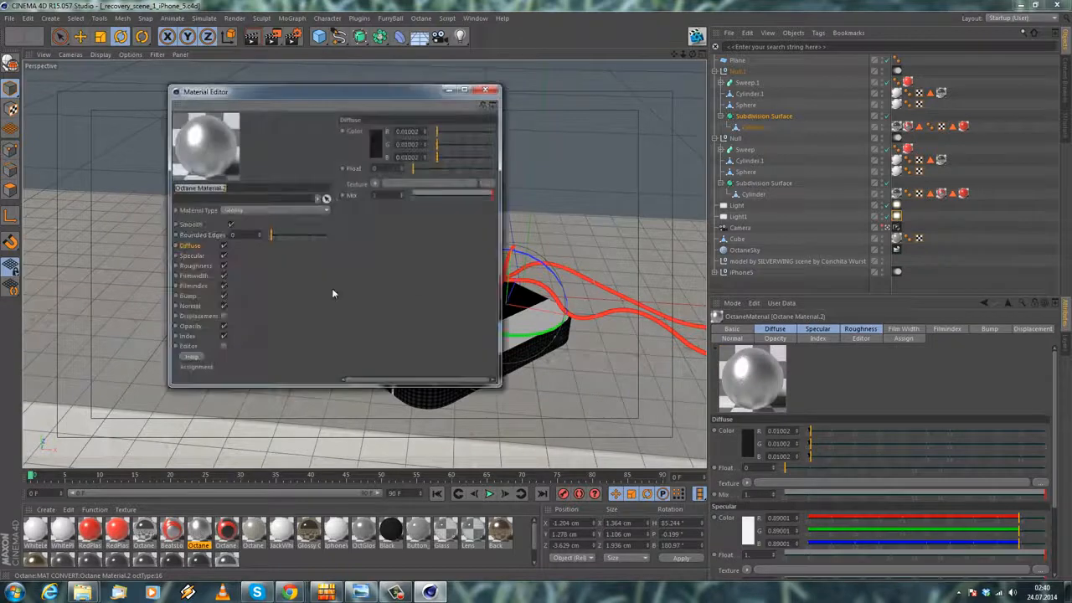
click(189, 296)
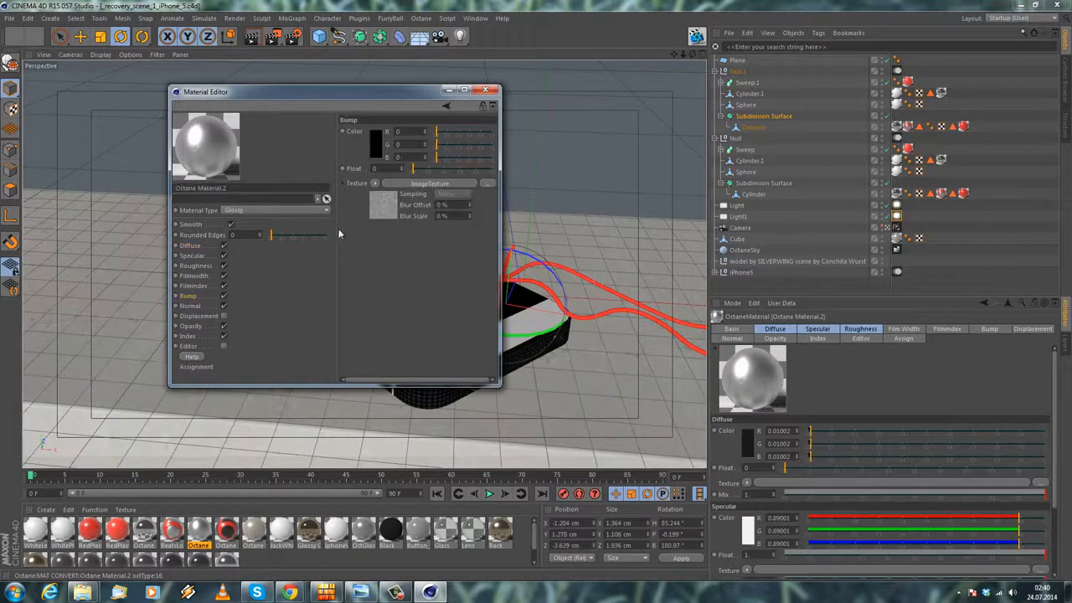
click(404, 183)
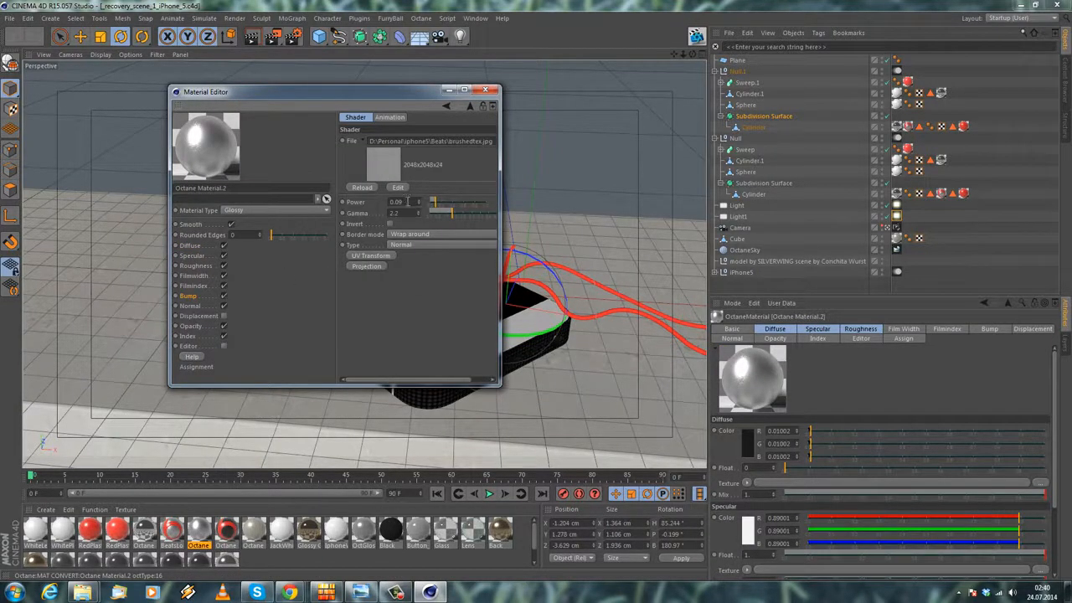
click(191, 255)
click(379, 149)
click(358, 198)
click(486, 89)
Save the project and collapse the Null.1 and Null earphone groups in the object hierarchy.
click(9, 19)
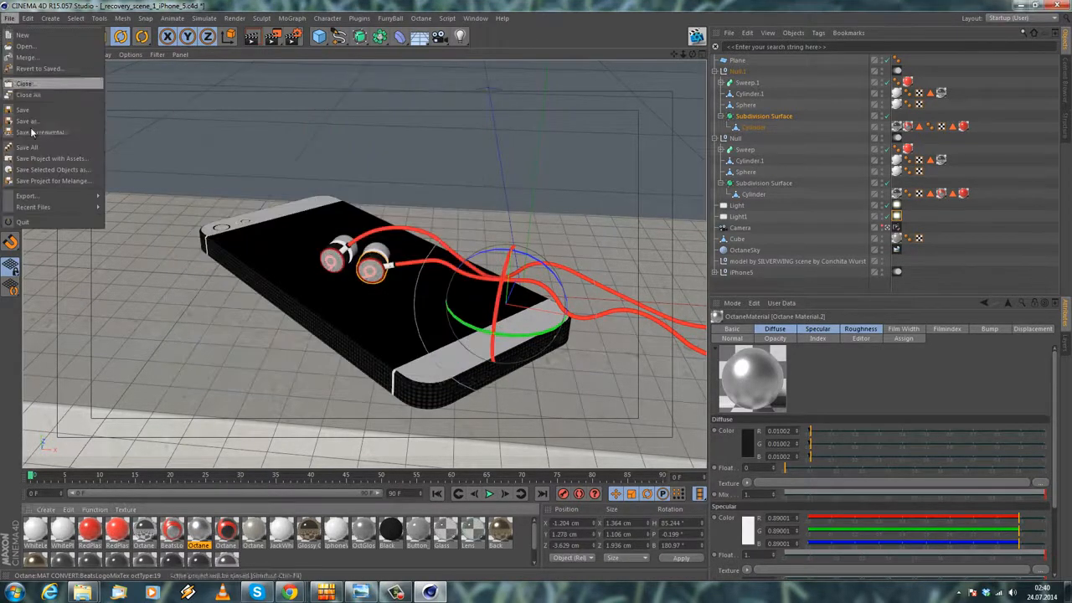
click(35, 111)
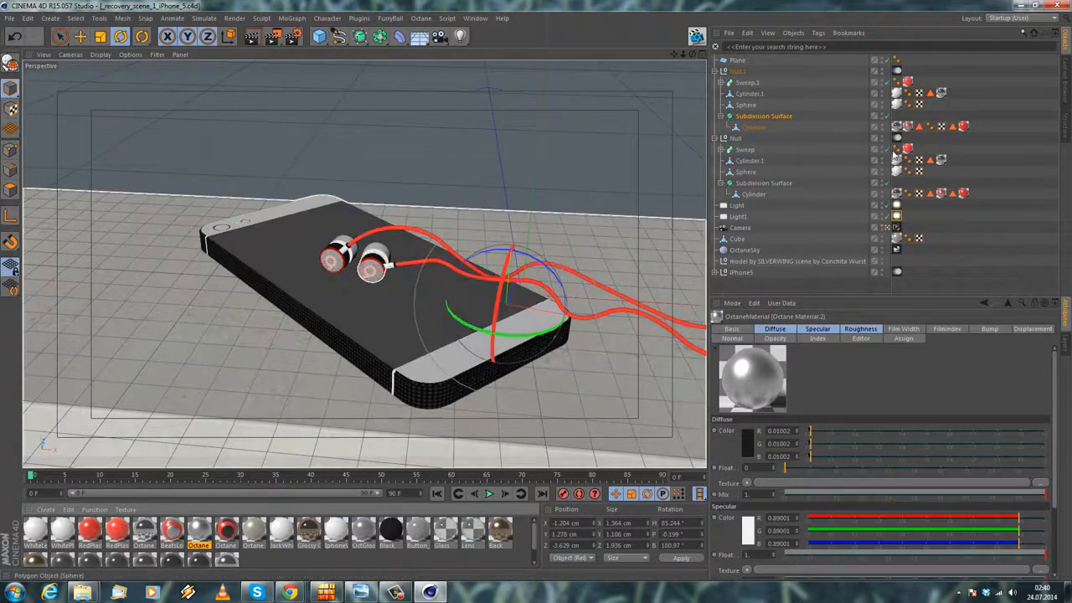
click(723, 71)
click(715, 83)
click(734, 82)
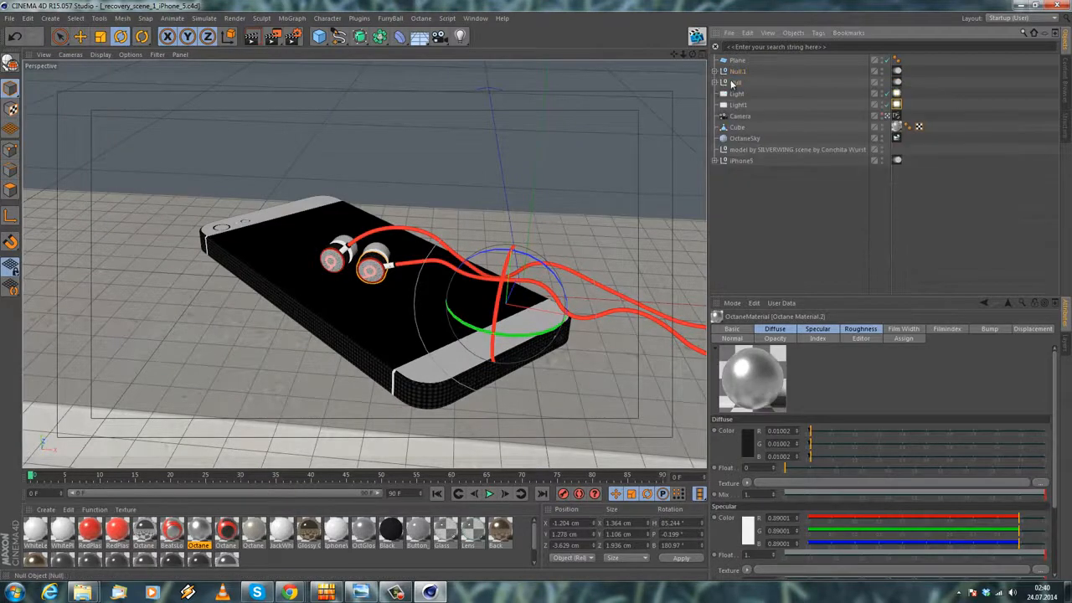
Move the Null.1 earphone group about 0.8 cm along Z, closer to level with the other earphone.
click(736, 72)
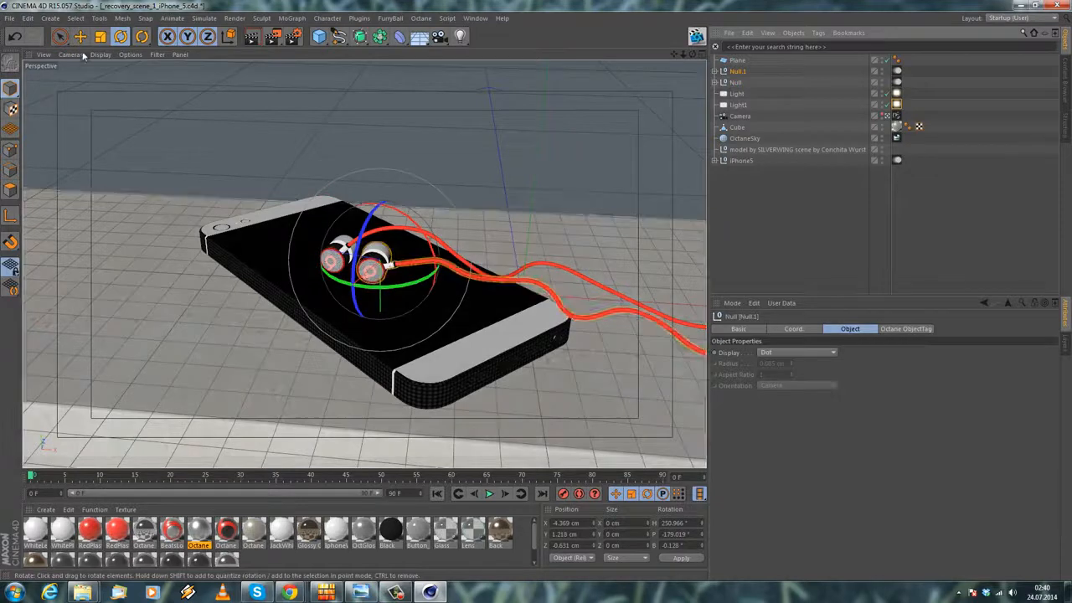
click(82, 37)
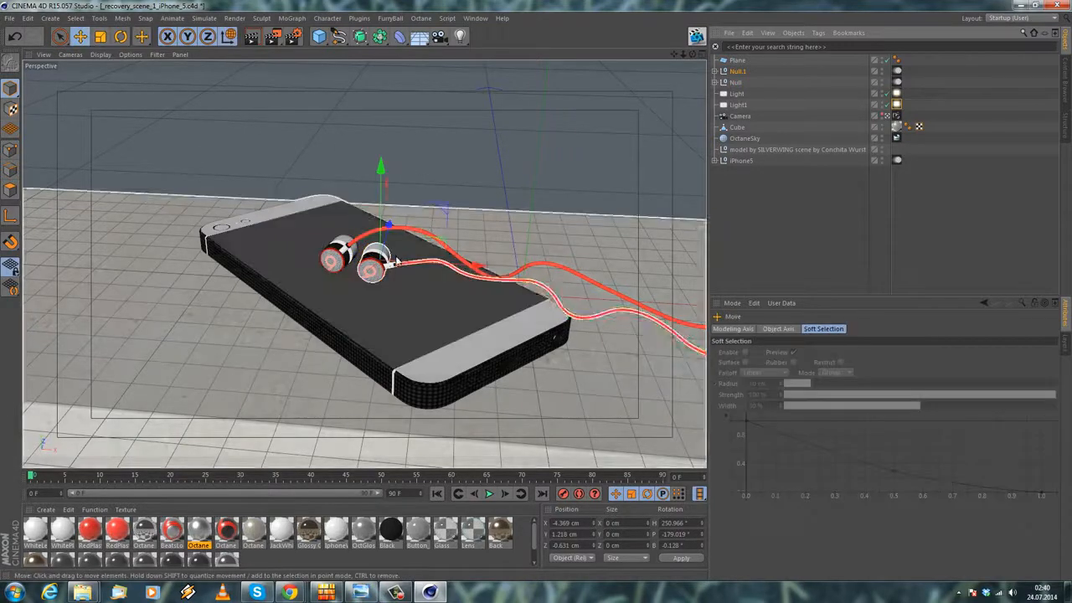
drag(387, 239, 393, 232)
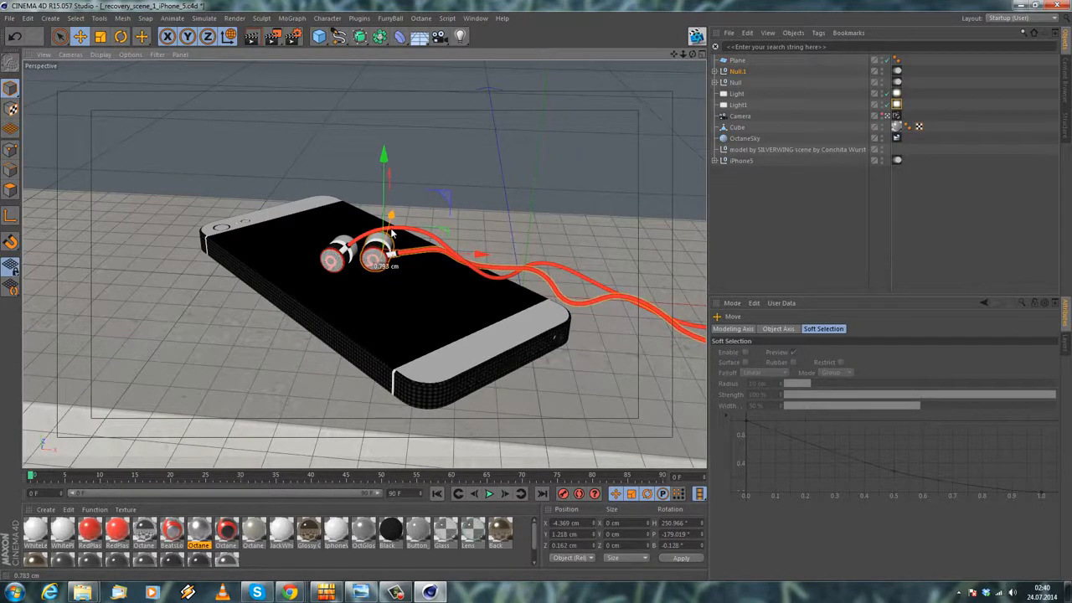
drag(393, 232, 393, 233)
Leave the scene camera view, expand Null.1 and Sweep.1, and select the cable Spline near the earphone.
click(716, 71)
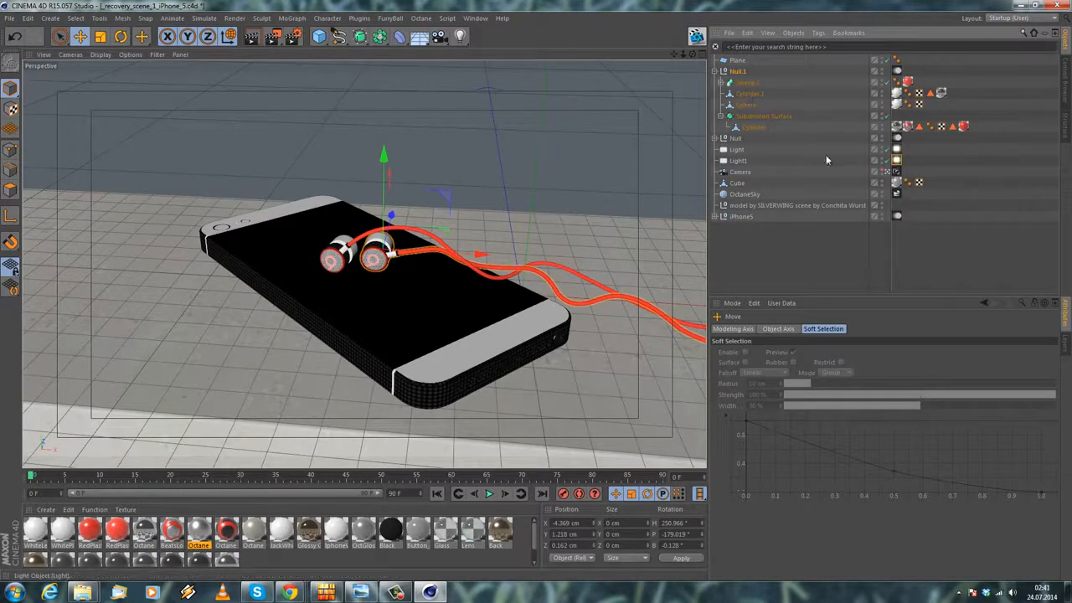
click(888, 173)
alt+drag(565, 193, 595, 179)
alt+right_drag(581, 176, 2, 178)
alt+drag(76, 153, 533, 178)
scroll(541, 183, up, 2)
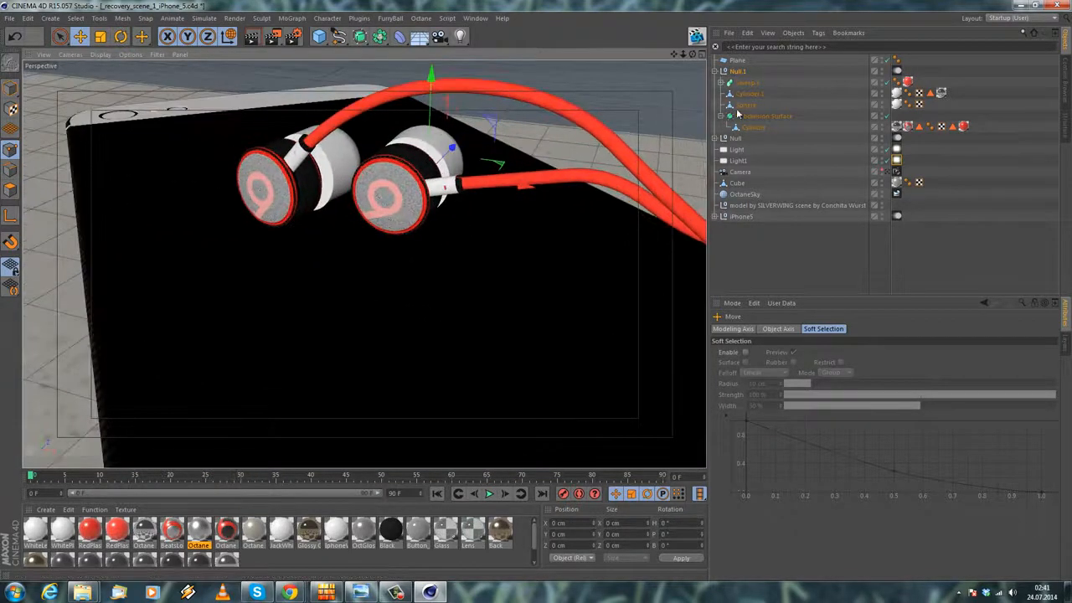
click(757, 127)
scroll(516, 149, up, 4)
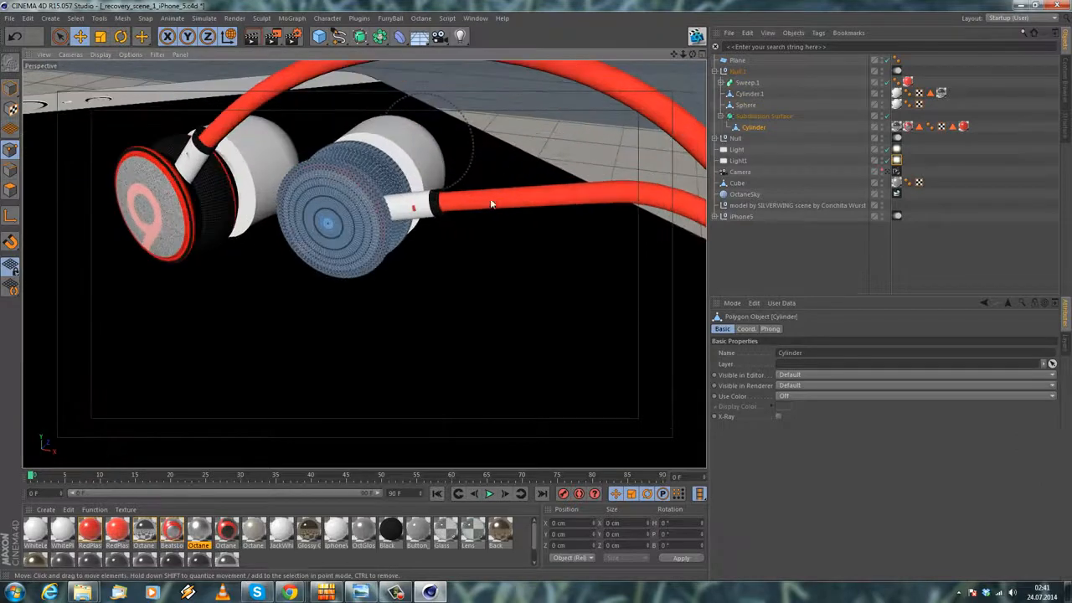
click(748, 83)
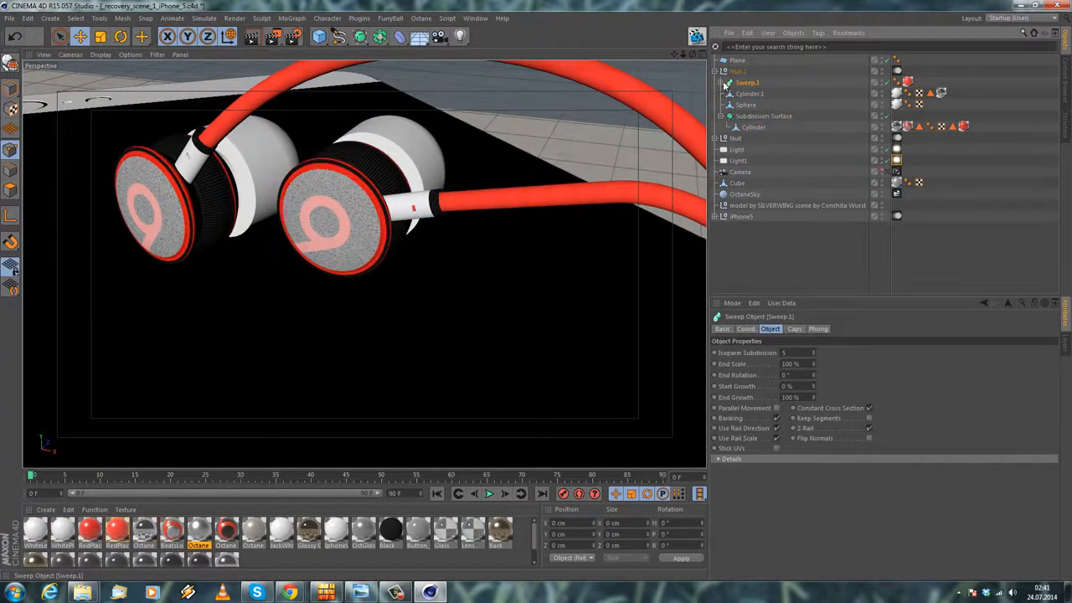
click(721, 83)
click(749, 105)
Shift two points of the Null.1 cable spline along Z, to about 0.163 cm at the bend and about -0.008 cm near the plug.
alt+drag(488, 207, 577, 220)
click(575, 181)
mouse_move(568, 200)
mouse_down()
mouse_move(554, 237)
mouse_move(577, 191)
mouse_up()
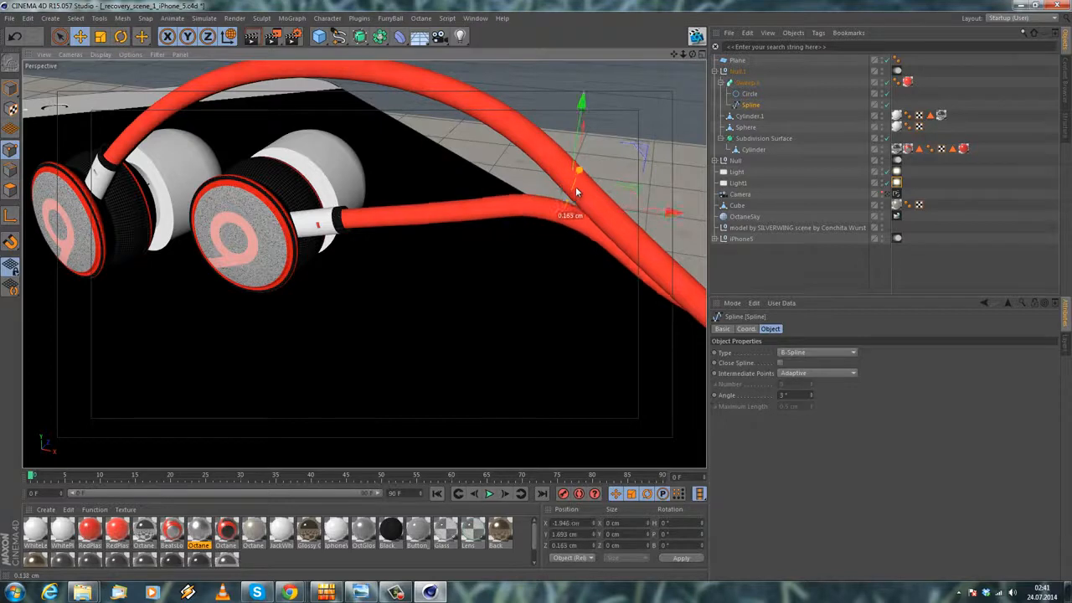
click(416, 228)
alt+drag(386, 214, 385, 265)
click(397, 303)
drag(368, 315, 367, 319)
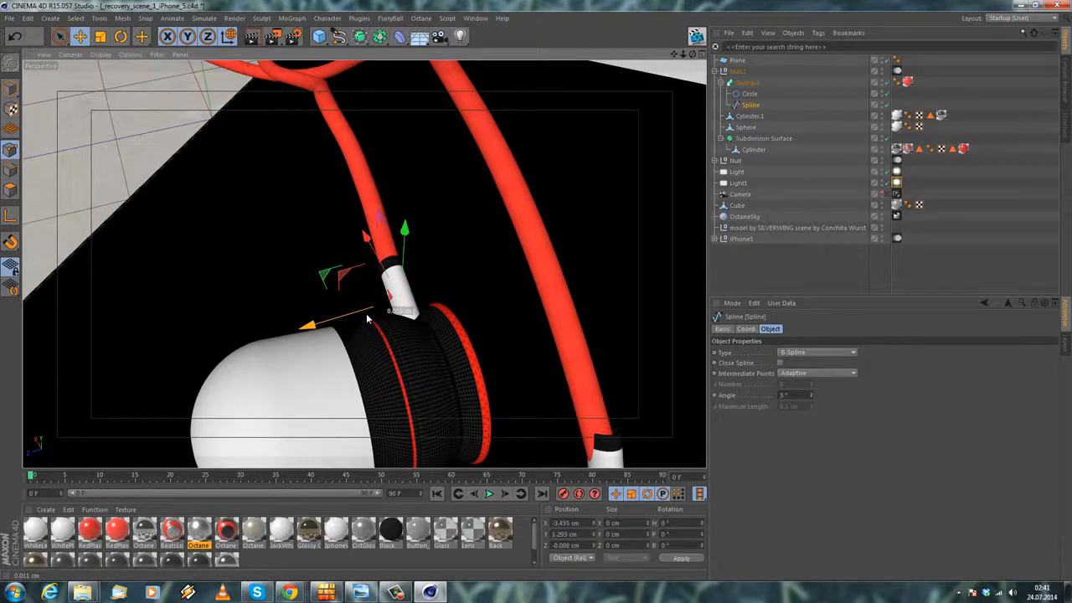
click(377, 219)
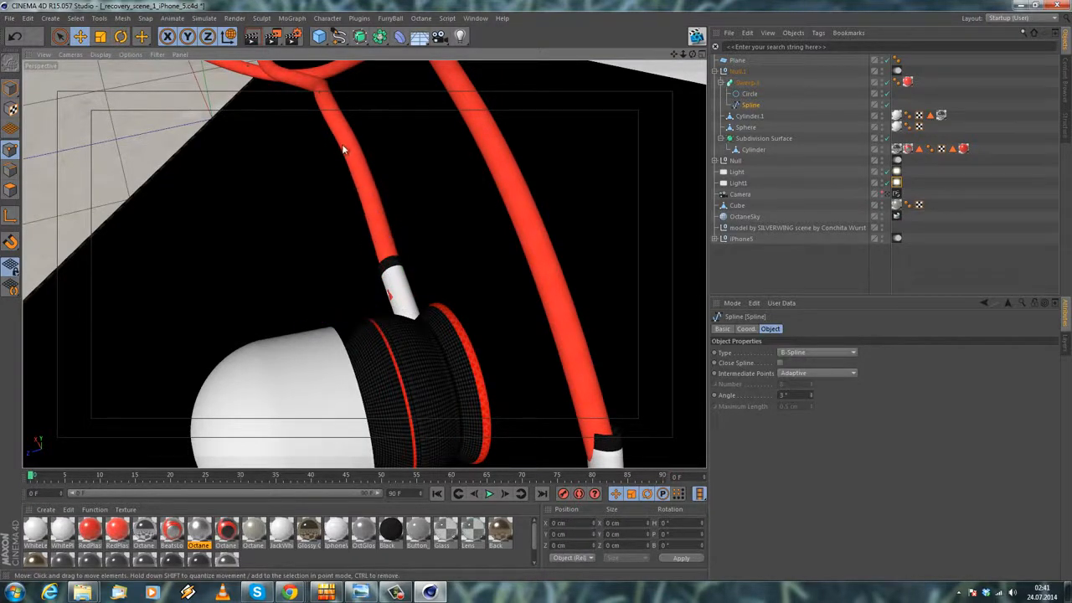
Take the cable Spline out of Sweep.1 to expose its points and return it below the Circle.
alt+drag(356, 150, 159, 170)
key(ctrl+a)
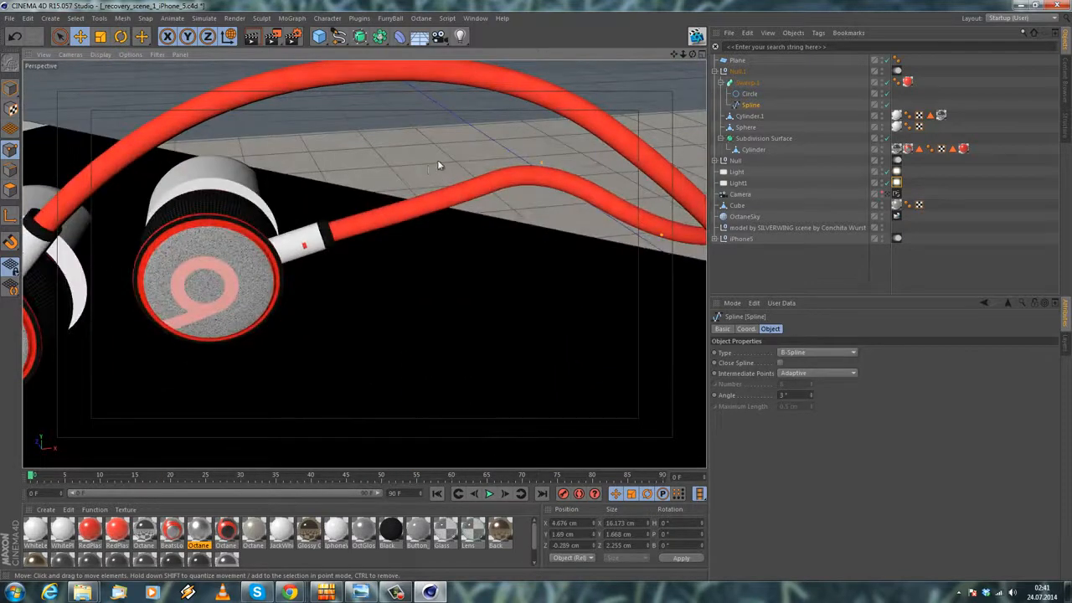
alt+middle_drag(438, 159, 320, 205)
drag(748, 108, 741, 78)
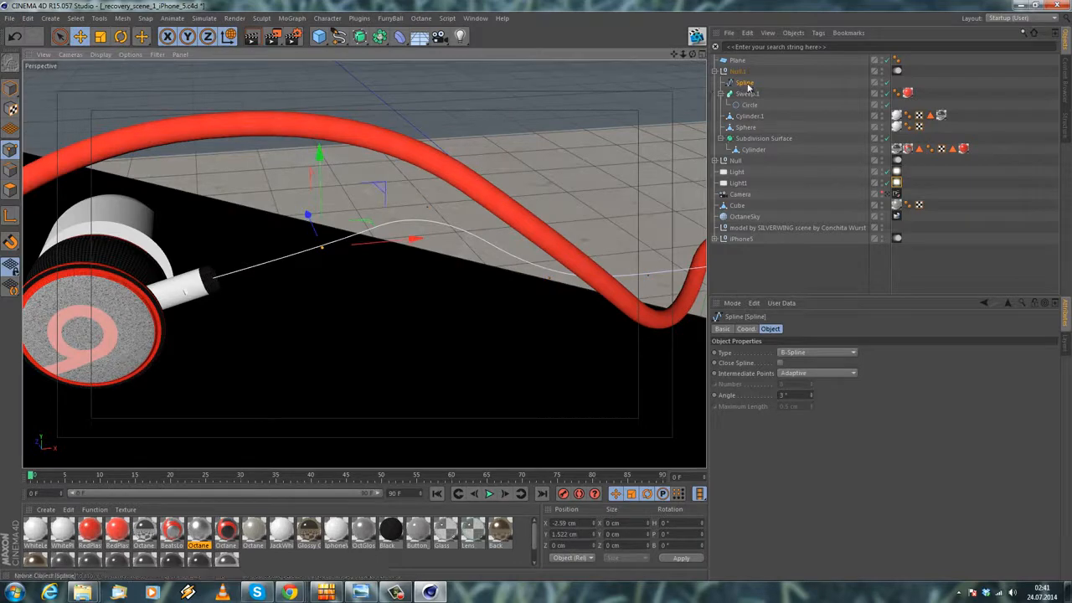
mouse_move(746, 84)
mouse_down()
mouse_move(750, 115)
mouse_move(750, 98)
mouse_up()
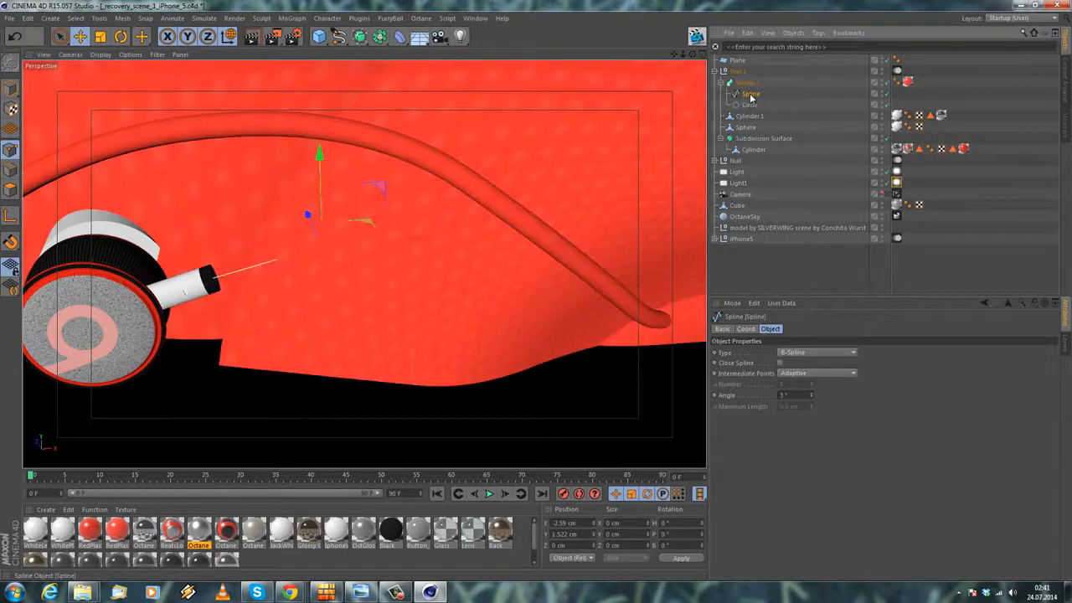
drag(742, 112, 742, 110)
Lower two bend points of the Null.1 cable spline towards the phone, to about Y 1.05 cm and Y 0.92 cm.
alt+drag(294, 284, 326, 225)
click(439, 212)
drag(445, 172, 445, 267)
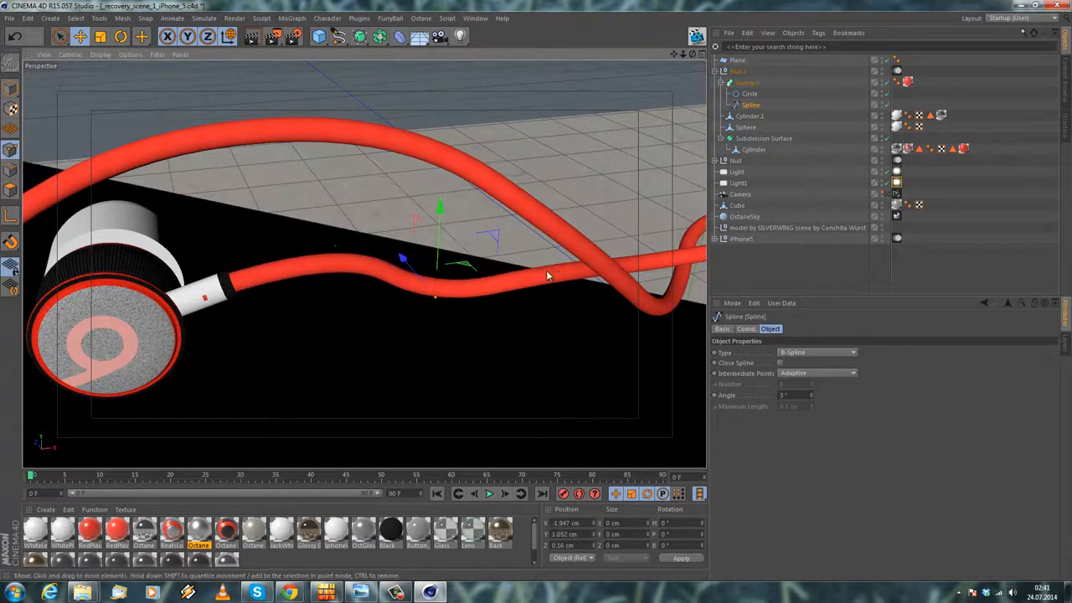
click(538, 285)
drag(564, 236, 577, 286)
Reposition further points of the Null.1 cable spline so the cable lies close to the phone's surface.
alt+drag(495, 249, 495, 284)
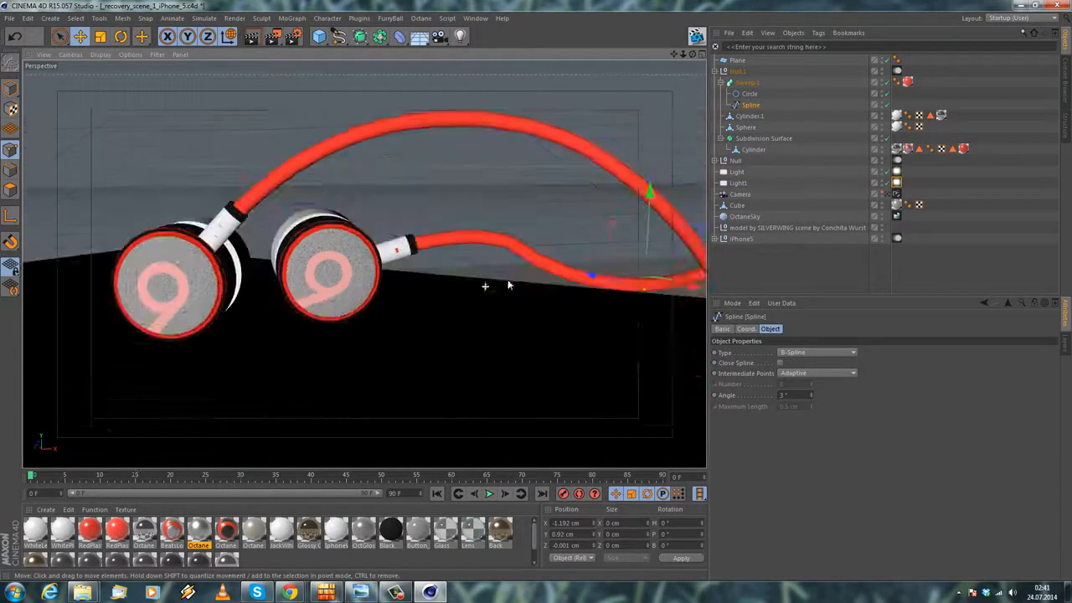
drag(680, 292, 649, 302)
drag(622, 232, 501, 289)
alt+right_drag(412, 229, 354, 243)
click(418, 193)
alt+middle_drag(325, 268, 342, 231)
alt+drag(342, 231, 309, 264)
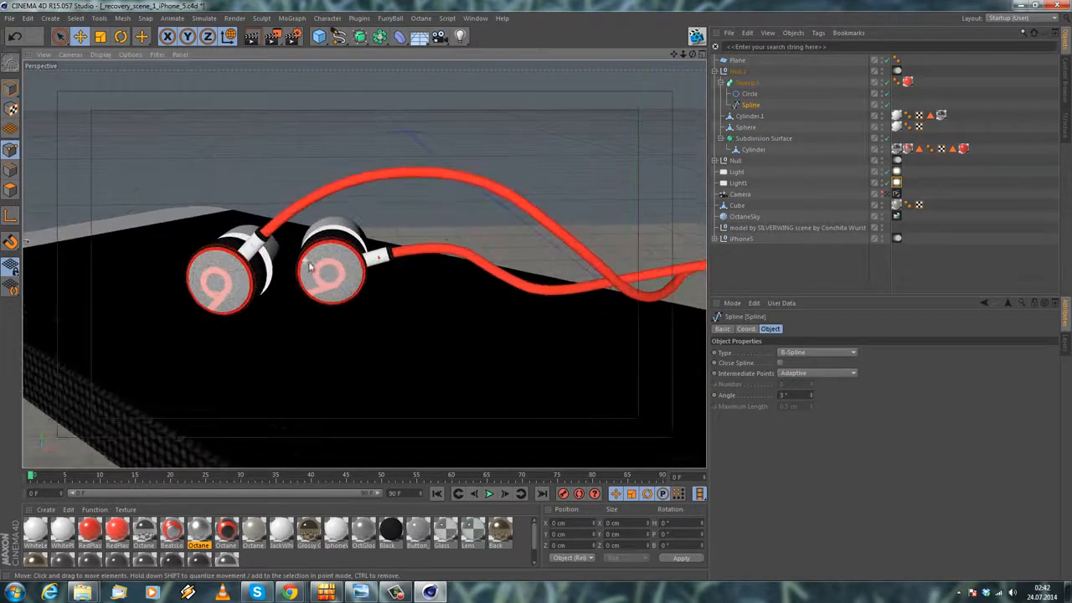
Save the project and set the power of Light.1's Octane light tag to 1.
click(9, 17)
click(25, 108)
click(897, 183)
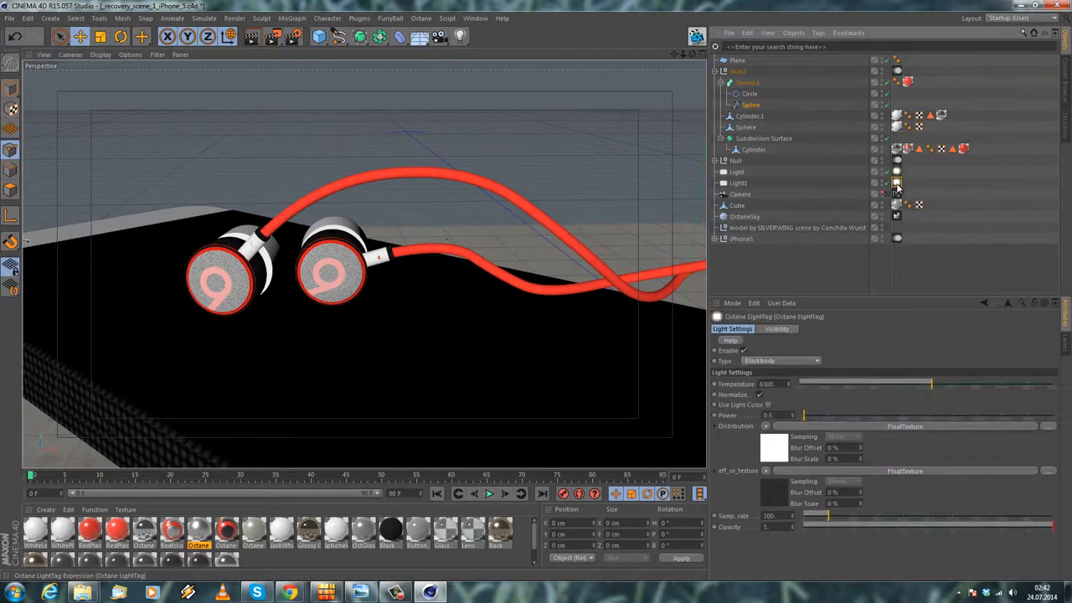
double_click(779, 414)
text(1)
key(Return)
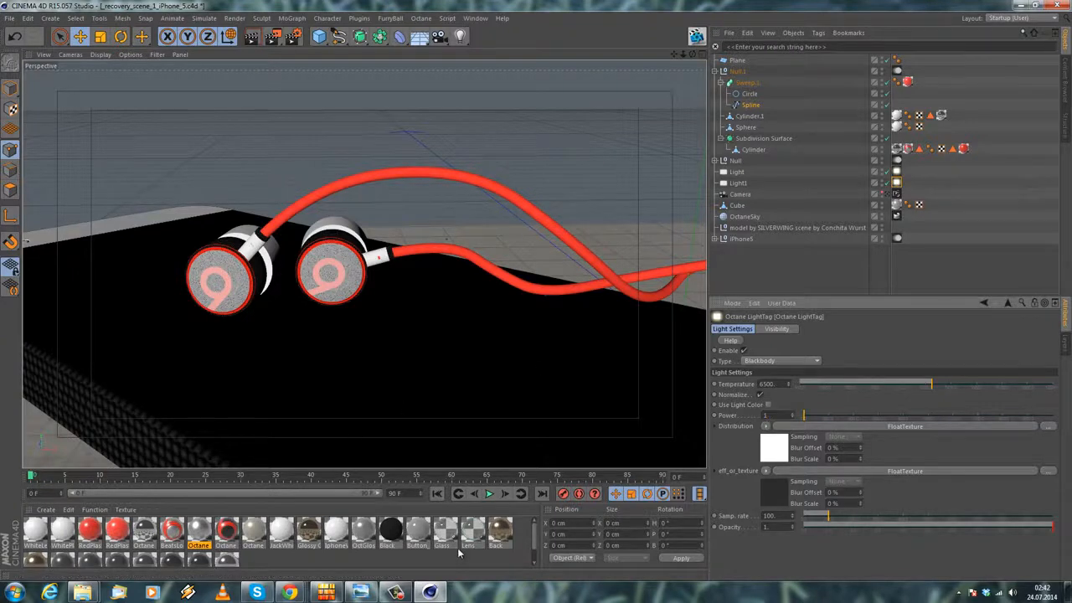
Open the Back material's Bump channel and enlarge the material list to show all materials.
click(505, 543)
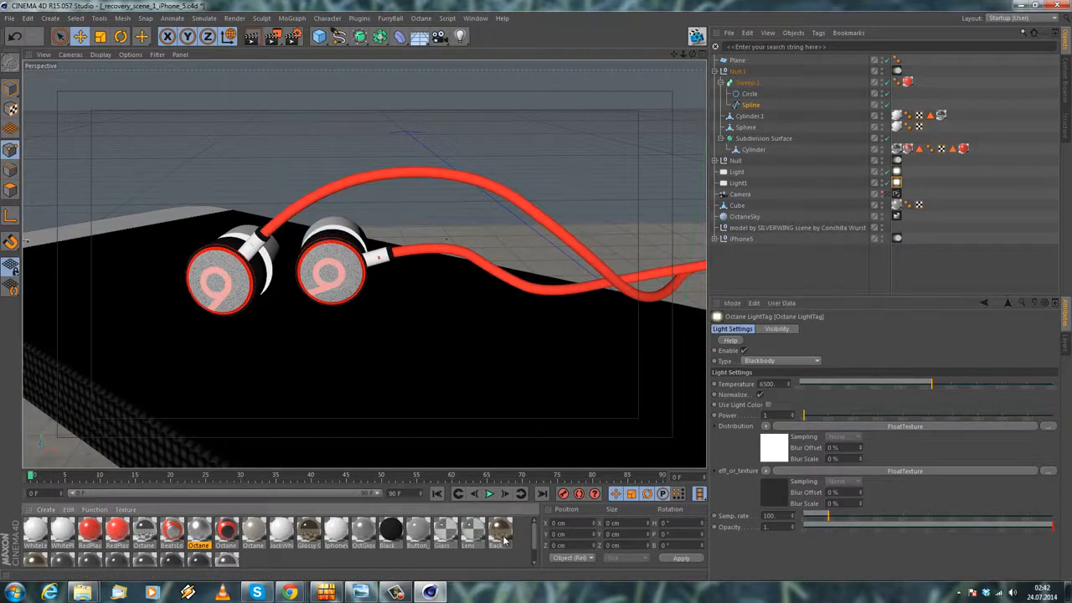
double_click(501, 533)
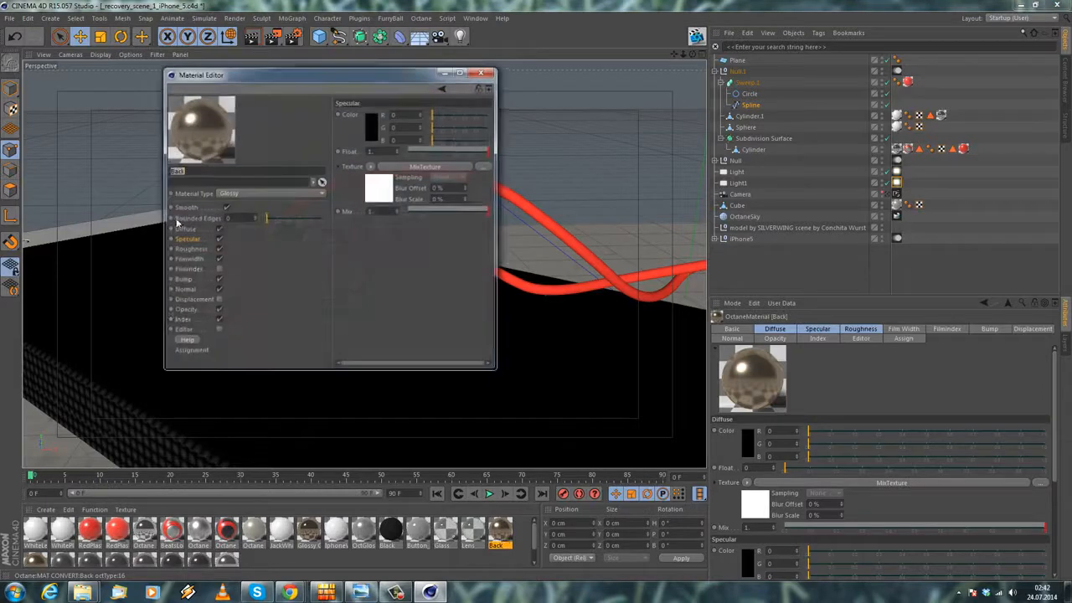
click(179, 279)
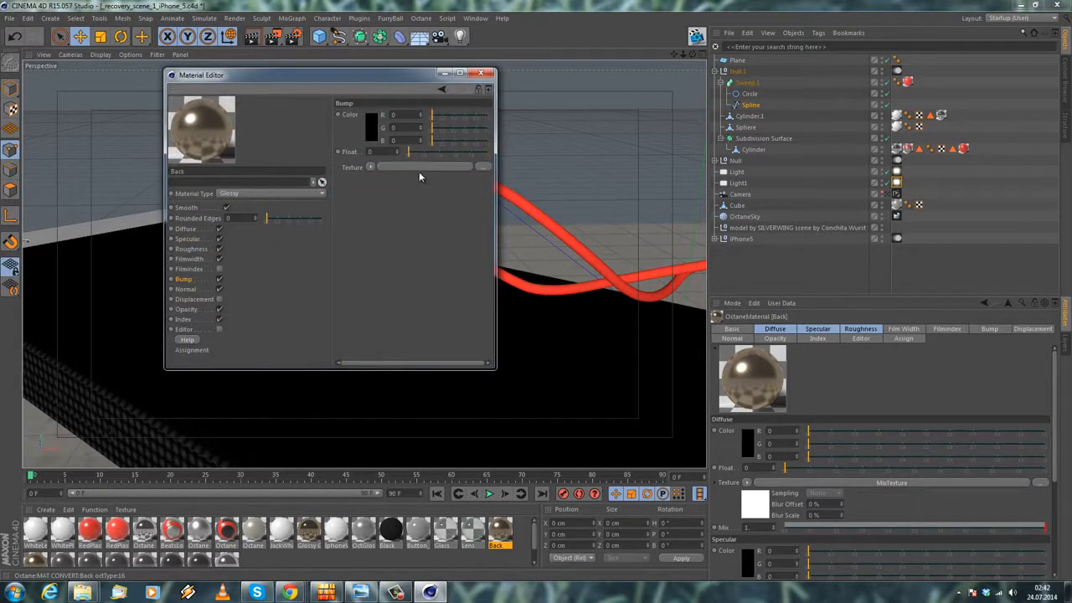
click(186, 474)
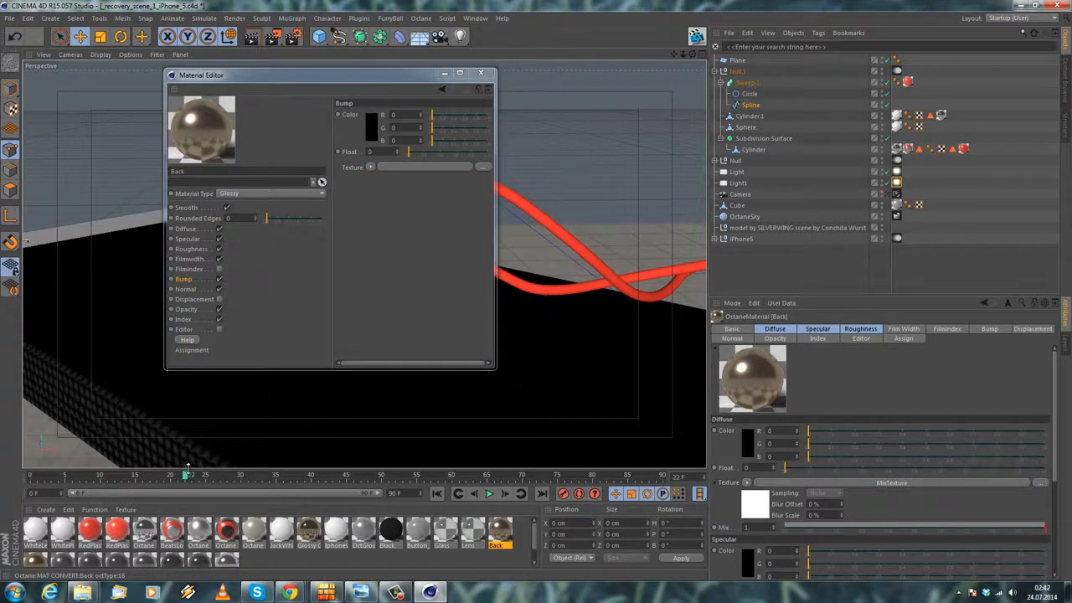
drag(188, 470, 188, 449)
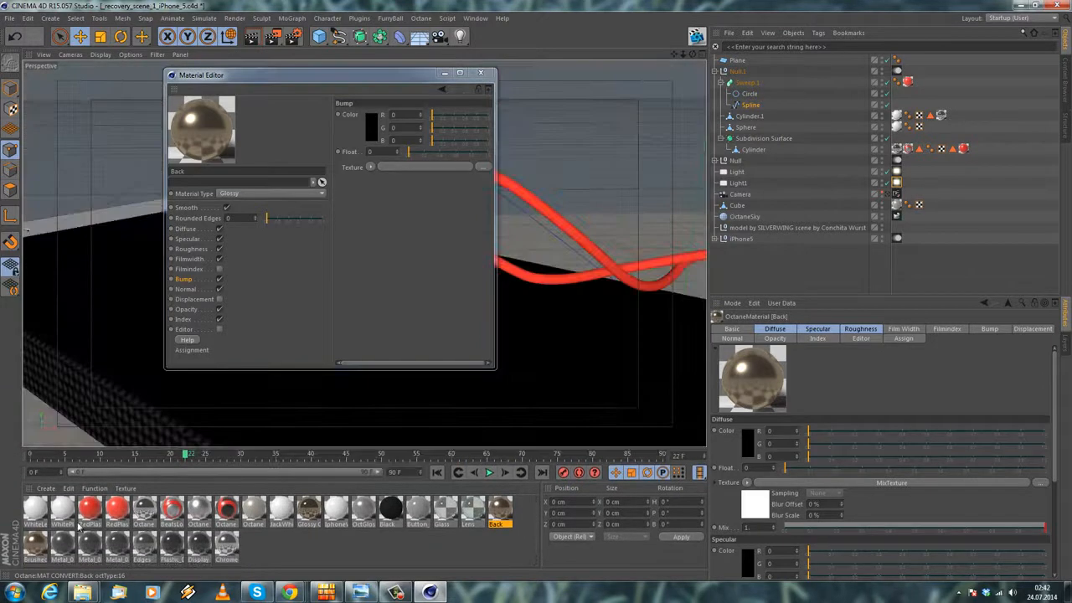
Copy the bump ImageTexture from the BrushedGold material and paste it into the Back material's Bump channel.
click(43, 548)
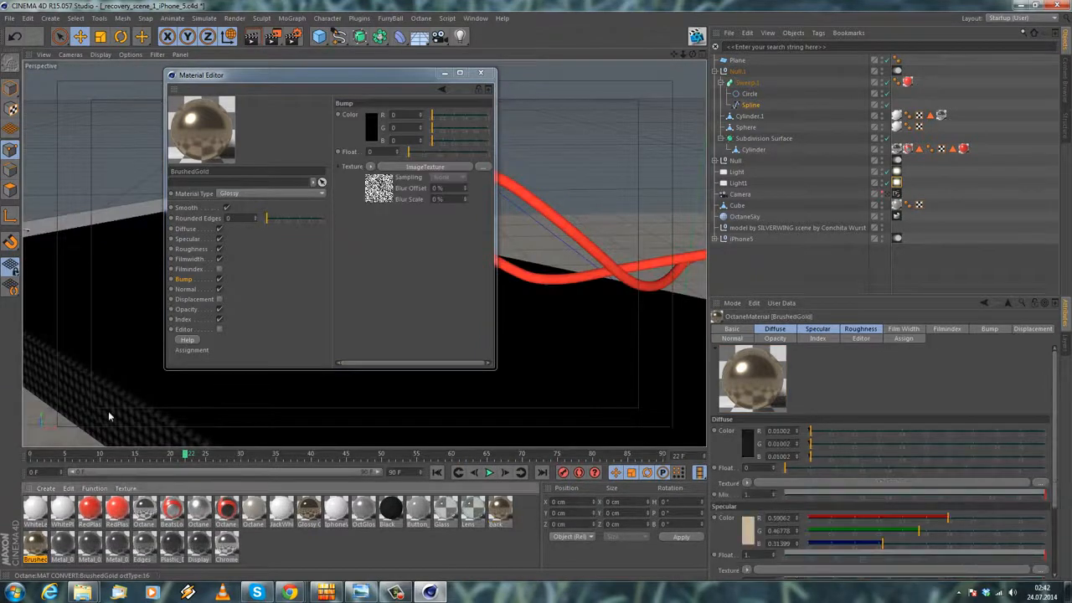
click(186, 283)
click(371, 166)
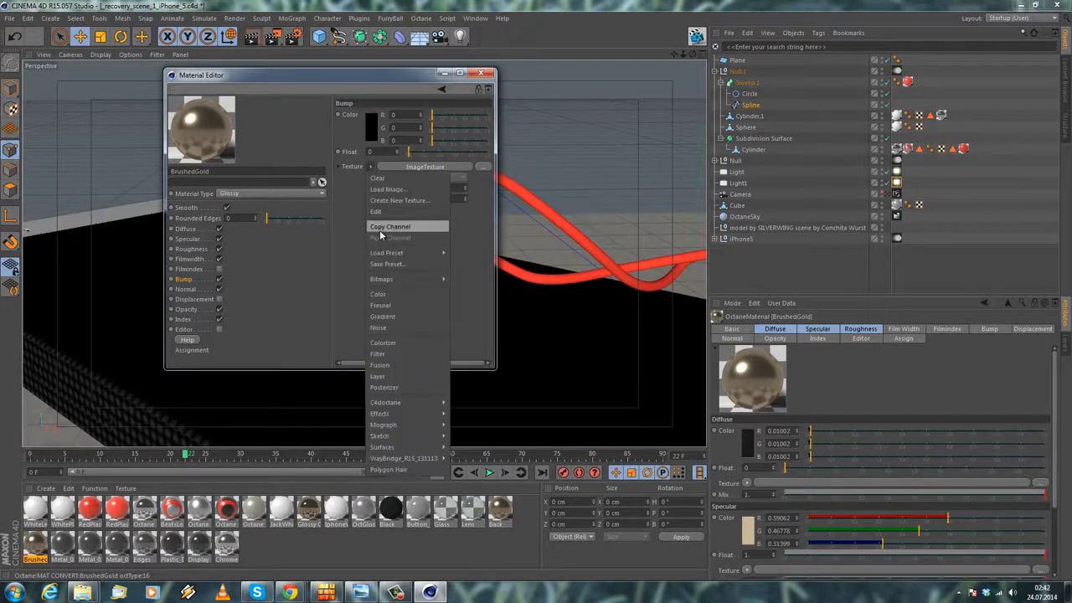
click(499, 510)
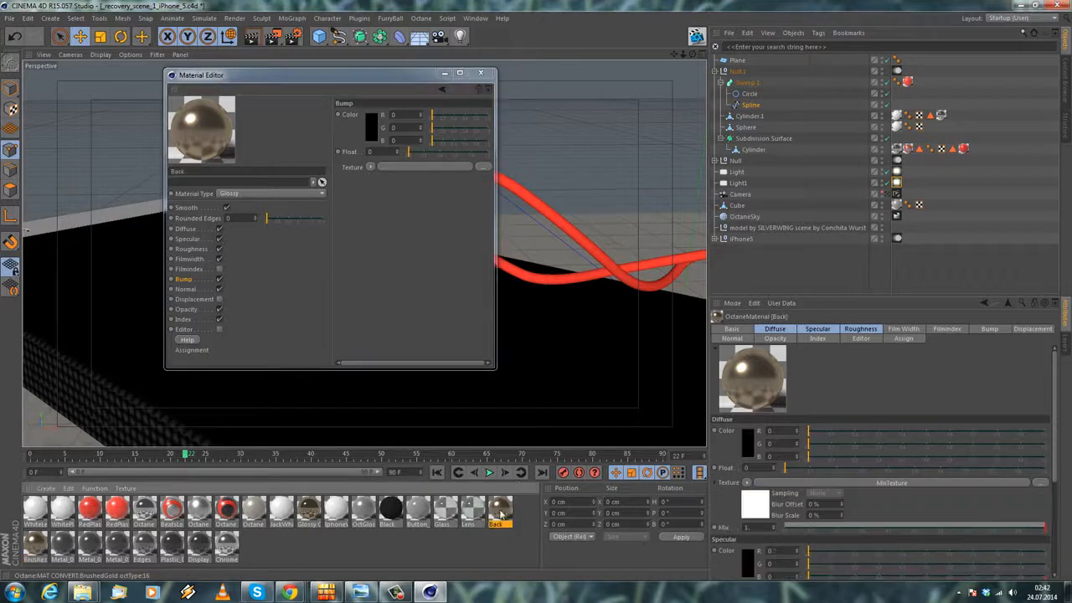
click(370, 167)
click(390, 237)
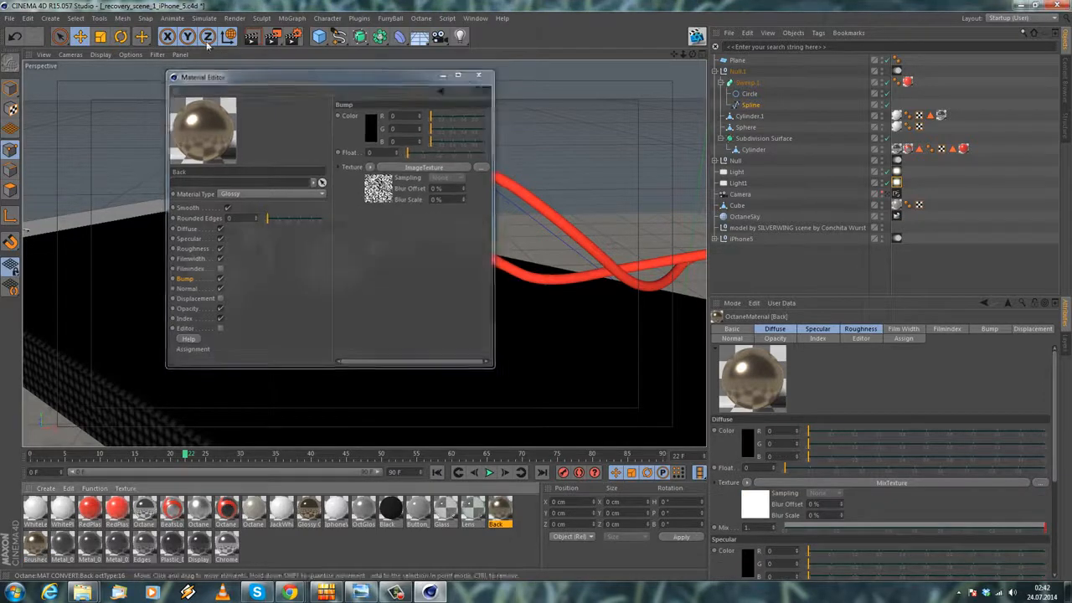
Save the project, return to the scene camera view and save again.
click(9, 19)
click(23, 110)
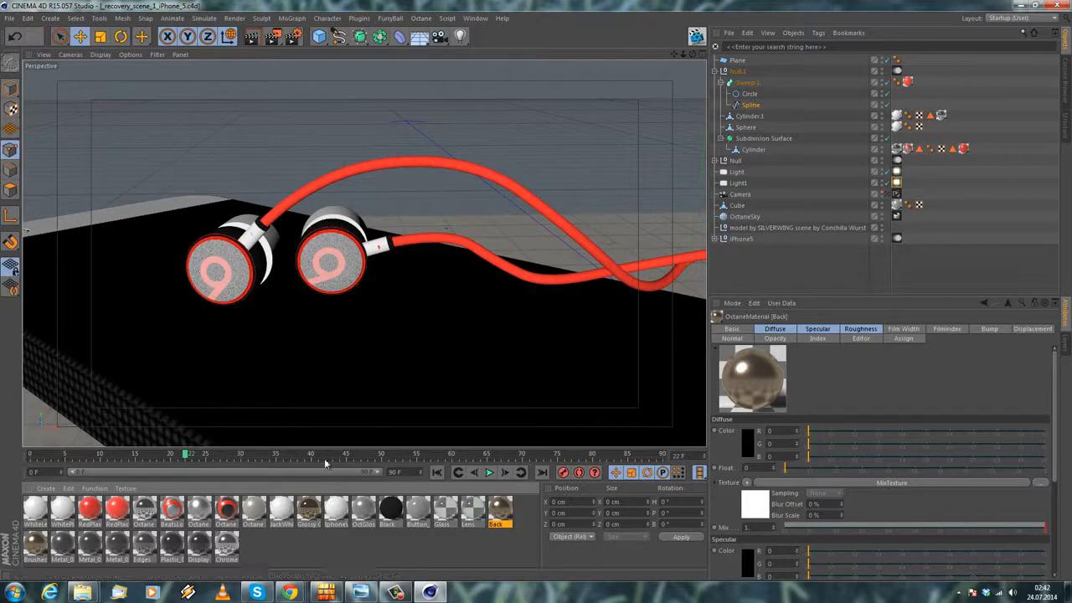
click(895, 194)
click(11, 19)
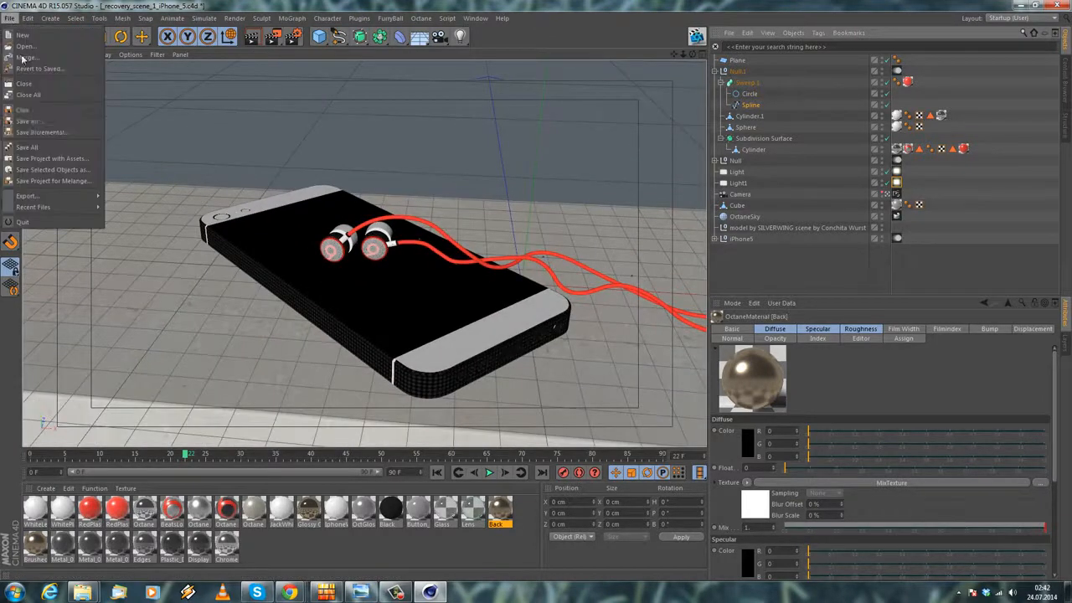
click(22, 109)
Open the Octane Live Viewer, start the live render and arrange both Octane windows beside the scene view.
click(697, 36)
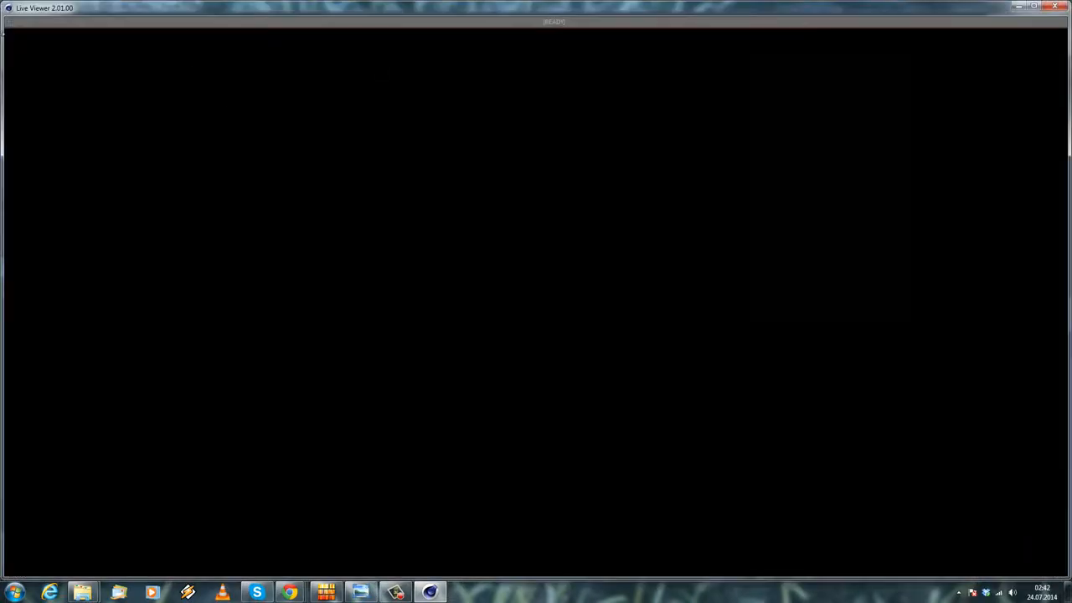
drag(4, 5, 504, 223)
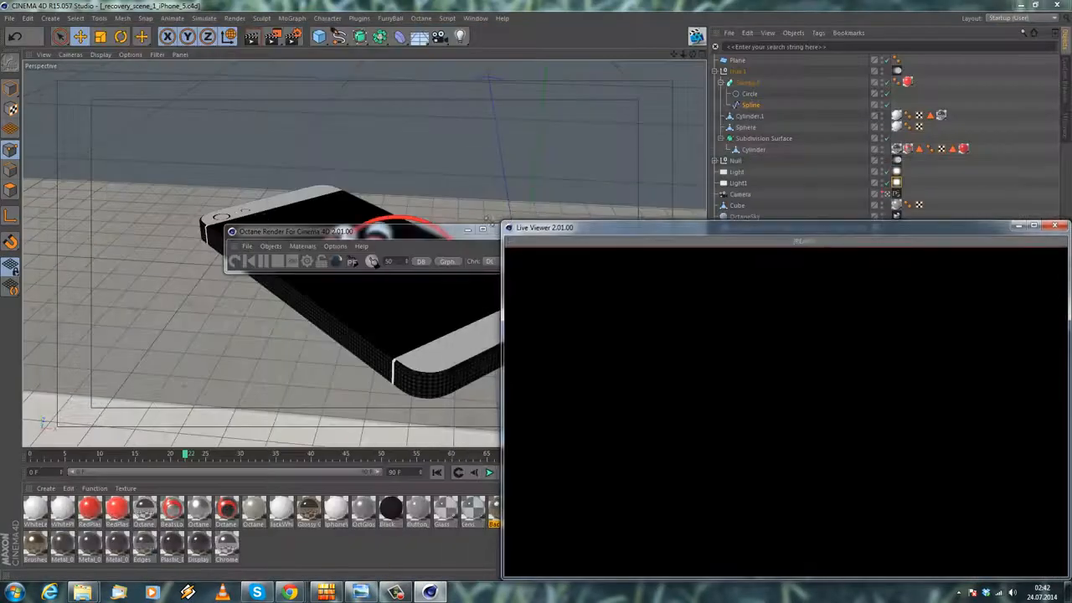
click(235, 258)
drag(288, 230, 809, 178)
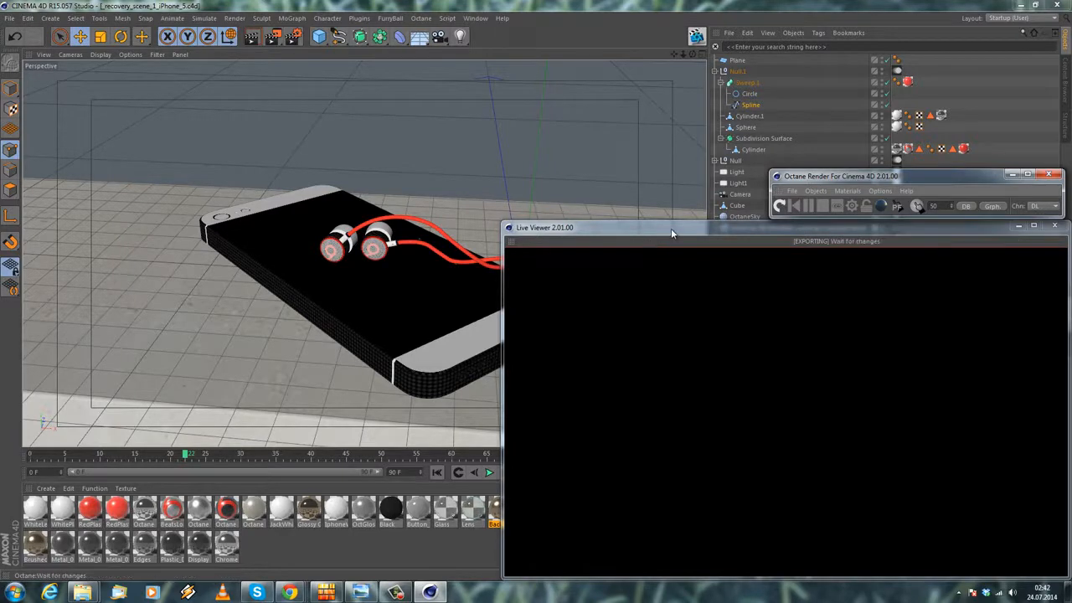
Move the Live Viewer aside to check the live render, close it and save the project.
drag(671, 228, 610, 225)
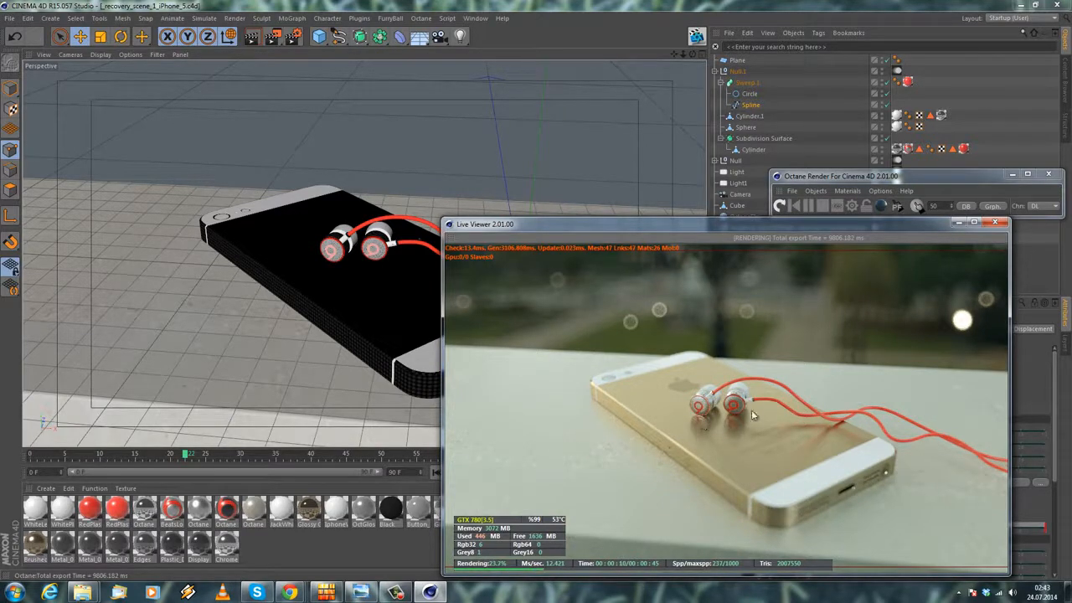
click(996, 223)
click(9, 17)
click(25, 110)
Leave the scene camera view and select the Plane and Light1 to inspect their placement around the phone.
click(888, 195)
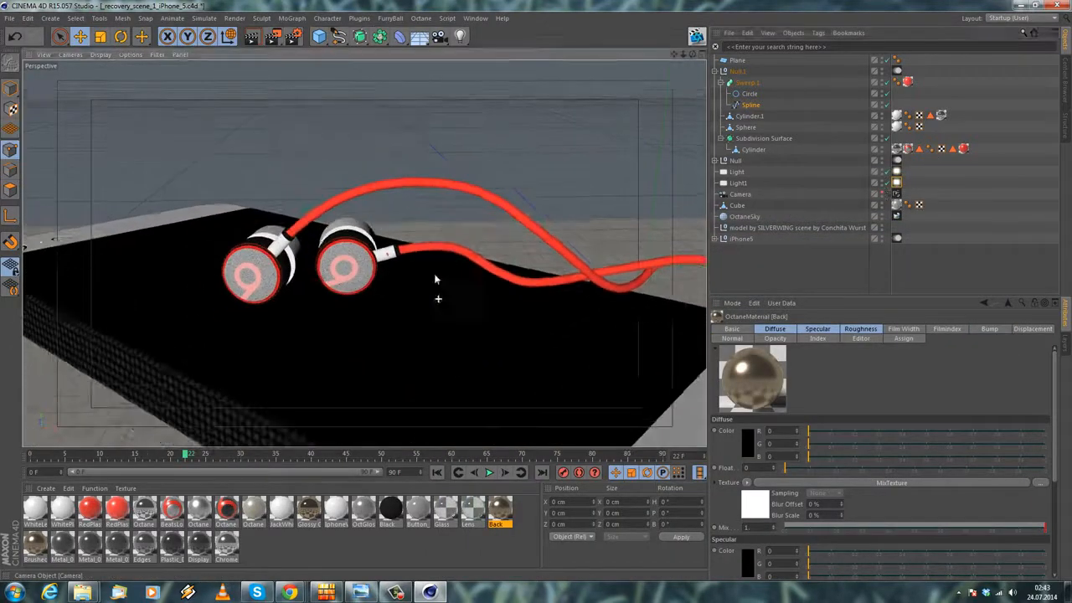
alt+right_drag(434, 275, 265, 345)
alt+drag(265, 345, 584, 252)
alt+drag(560, 303, 553, 239)
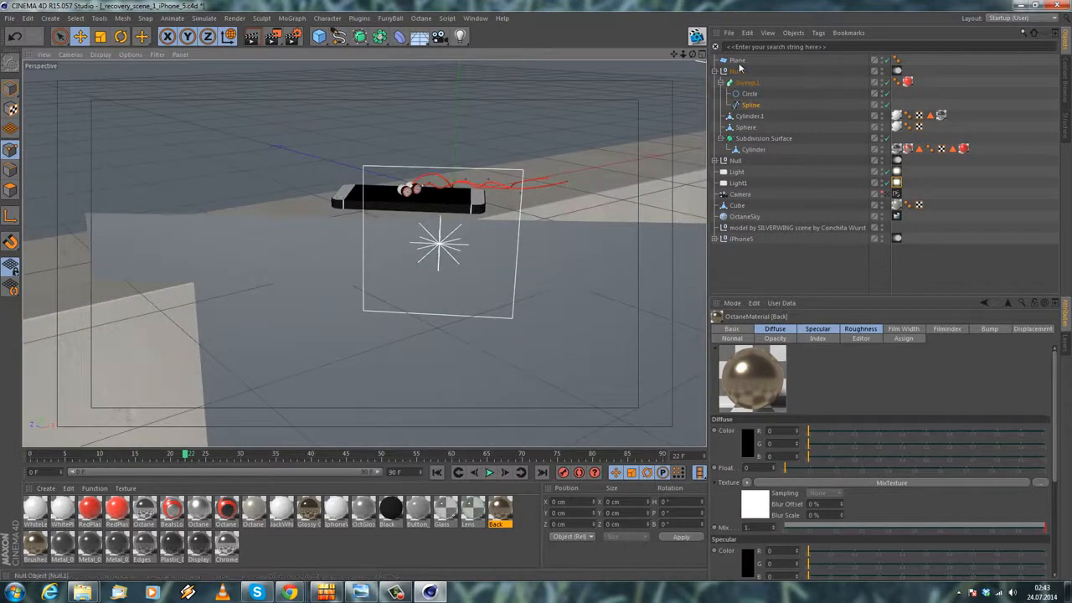
click(738, 60)
ctrl+click(736, 183)
alt+drag(511, 263, 597, 214)
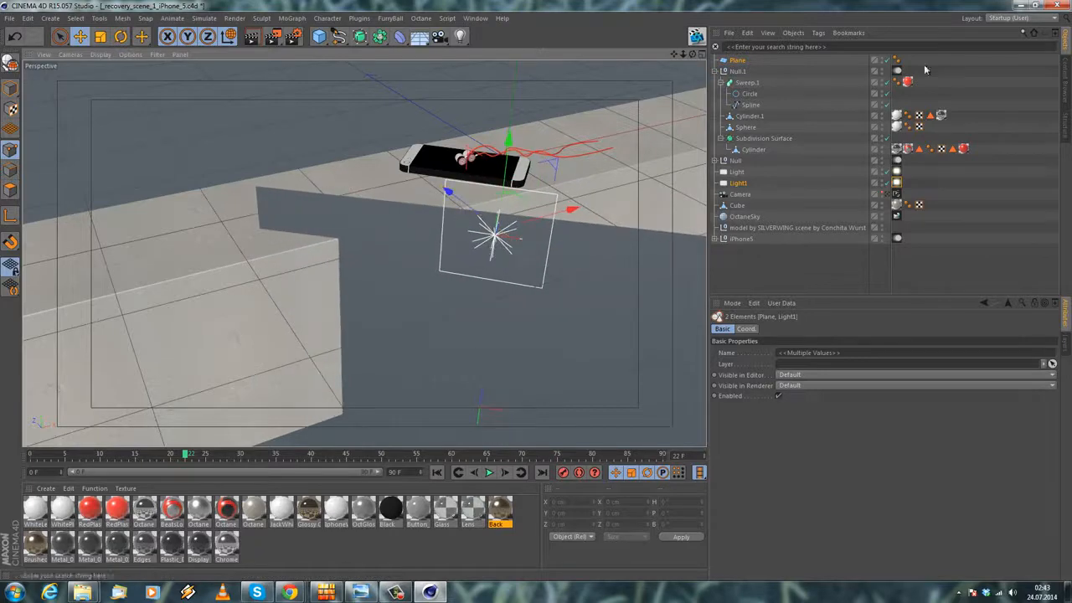
Return to the scene camera view, open the Octane Live Viewer and arrange both Octane windows over the scene.
click(896, 194)
click(696, 36)
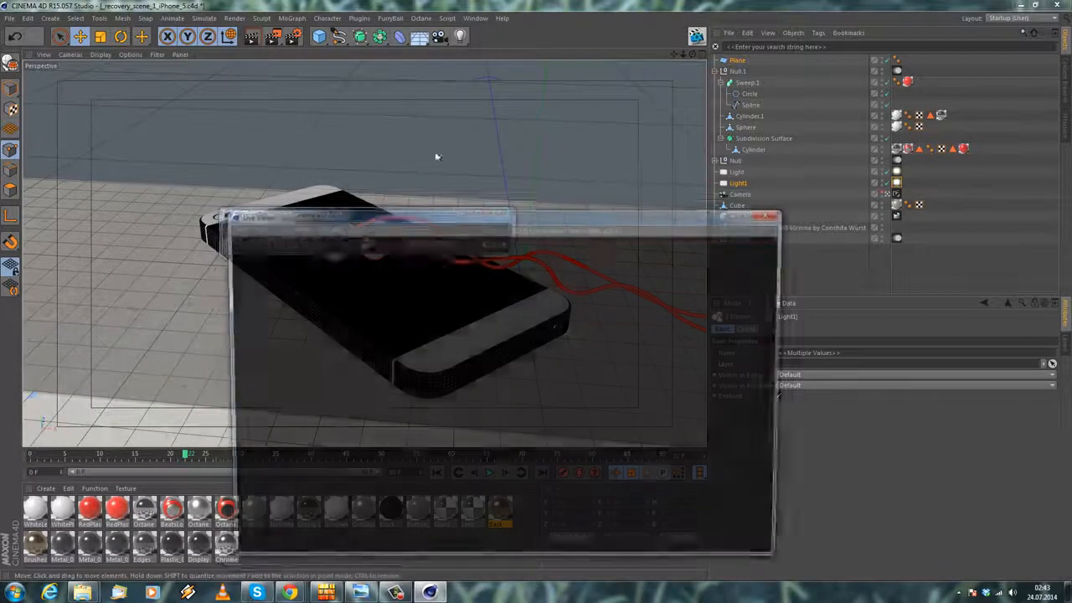
drag(260, 215, 447, 95)
drag(629, 216, 333, 145)
Show Light1's Octane light tag settings and check the light's effect in a widened live render.
click(896, 183)
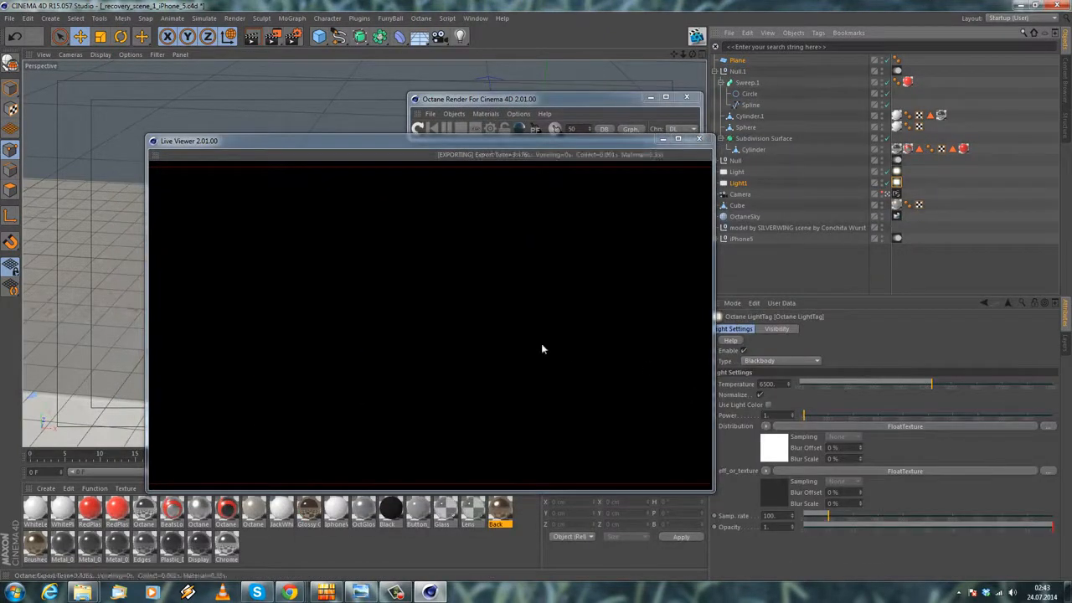
mouse_move(457, 142)
mouse_down()
mouse_move(431, 165)
mouse_move(442, 154)
mouse_up()
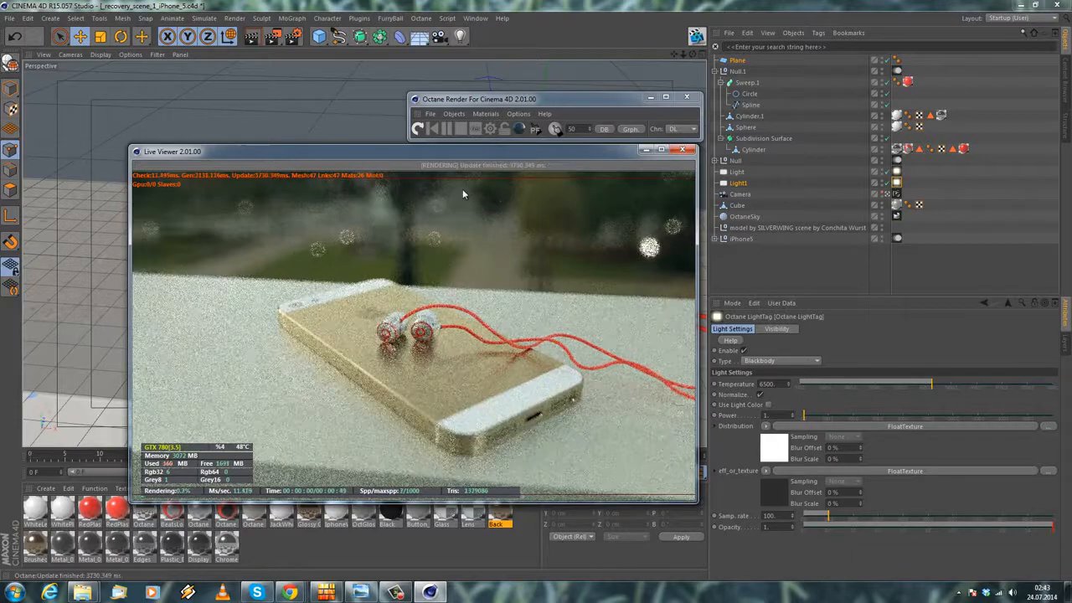
click(888, 183)
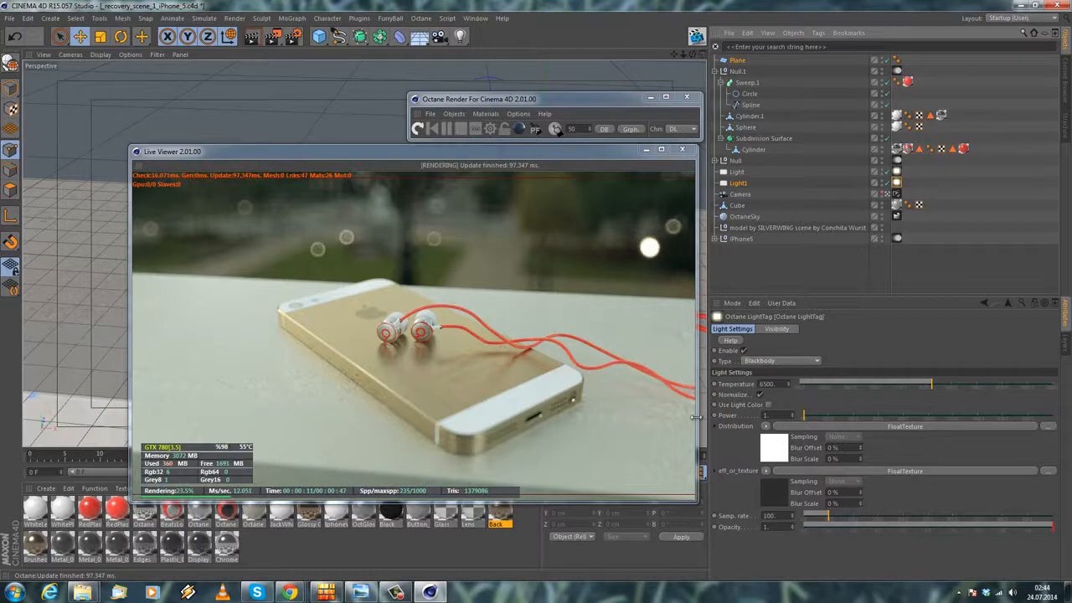
drag(696, 418, 800, 418)
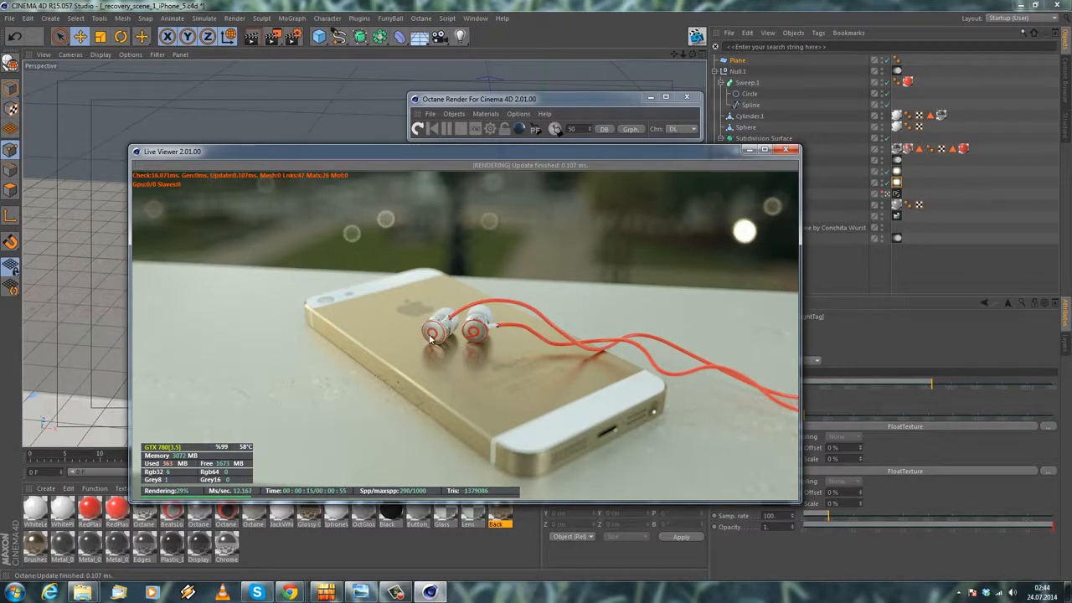
Close the Live Viewer and save the project.
click(786, 151)
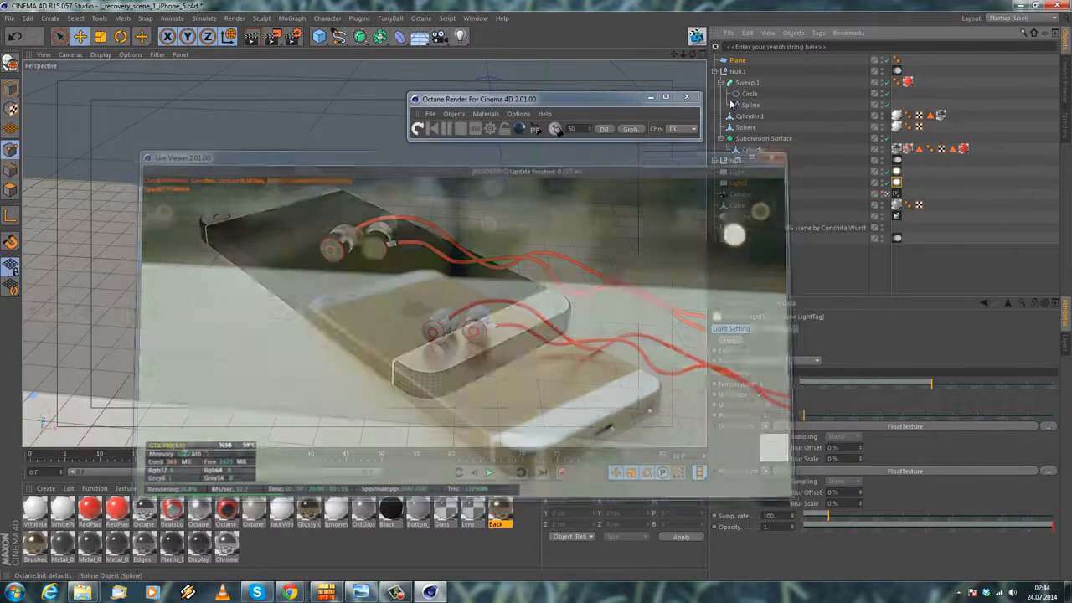
click(8, 18)
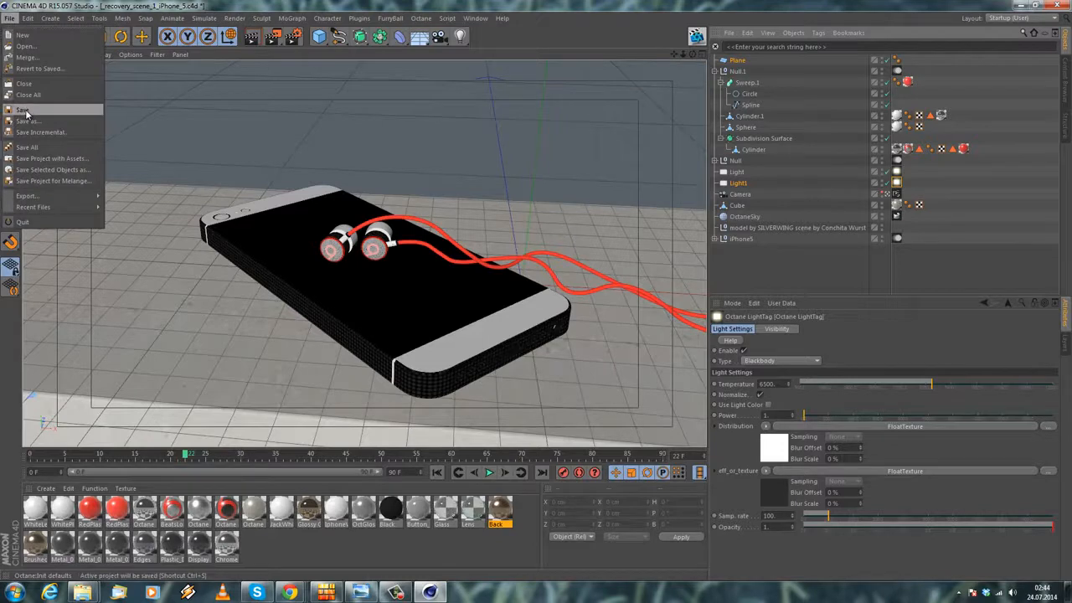
click(18, 108)
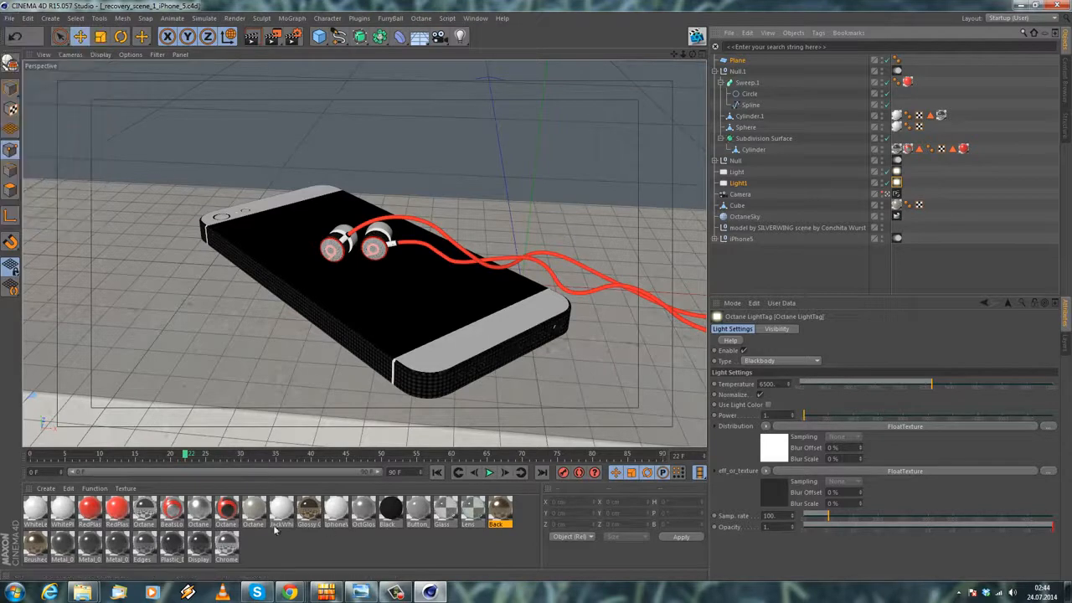
Review the roughness and the bump ImageTexture of Octane Material.2, close the material editor and save the project.
double_click(199, 513)
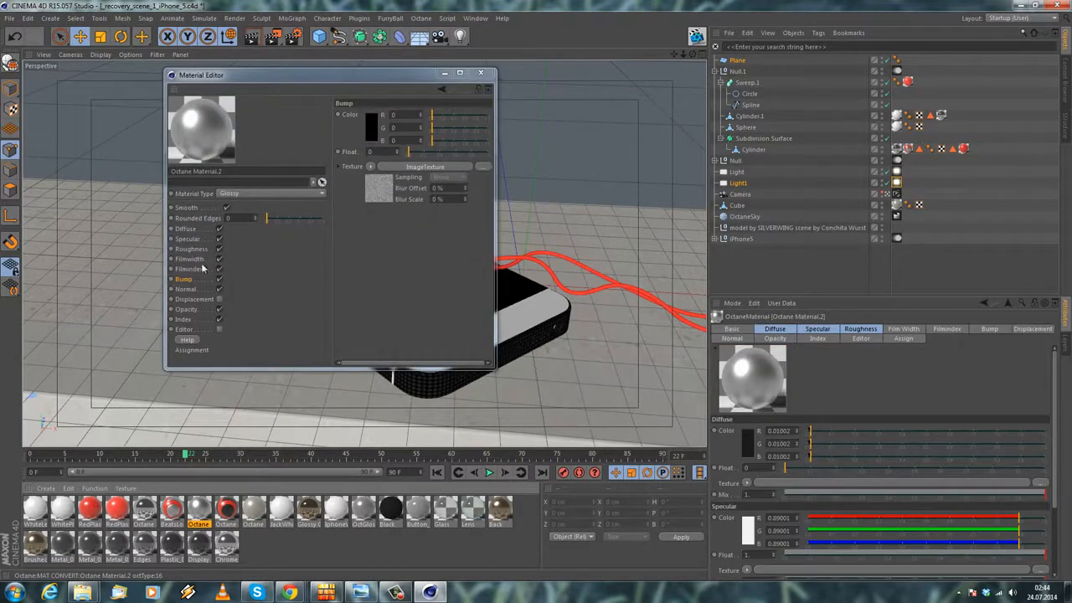
click(191, 249)
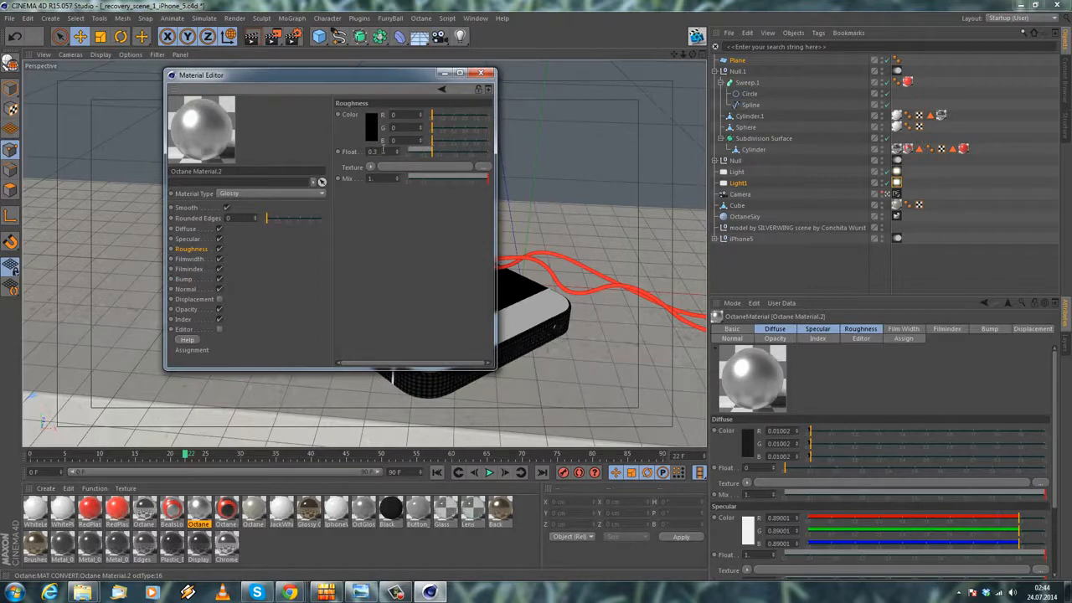
click(182, 279)
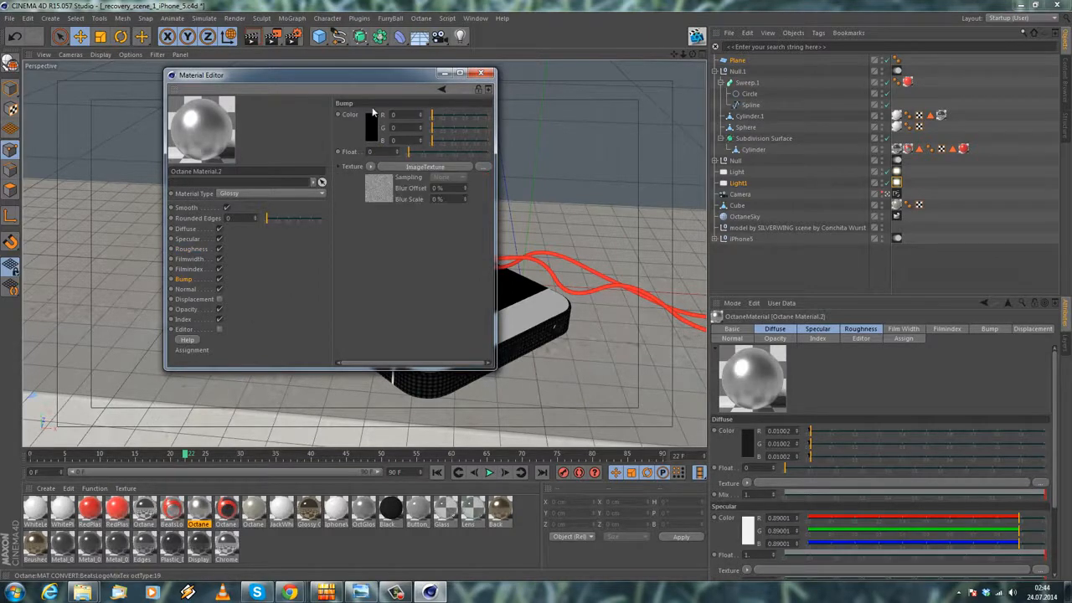
click(409, 168)
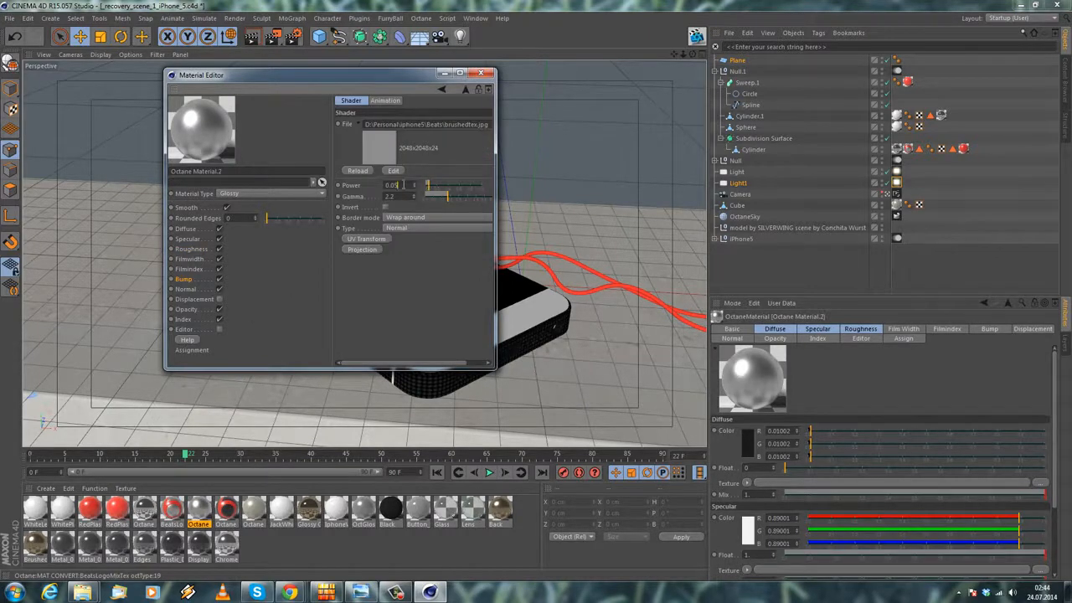
click(480, 73)
click(9, 17)
click(22, 109)
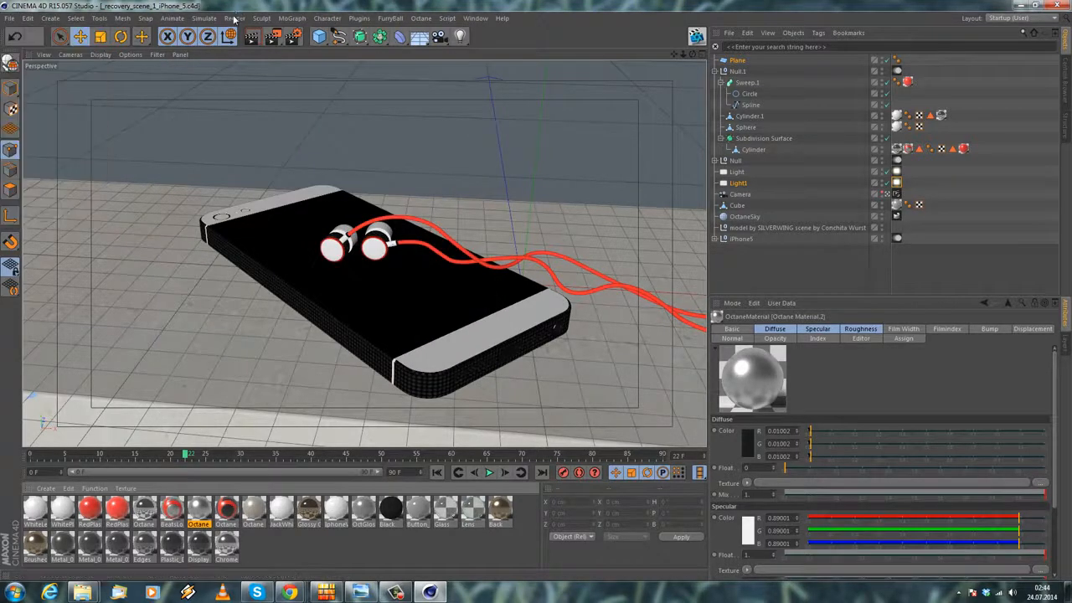
Render the scene to the Picture Viewer, enlarge its window and fit the whole image in view.
click(235, 18)
click(278, 73)
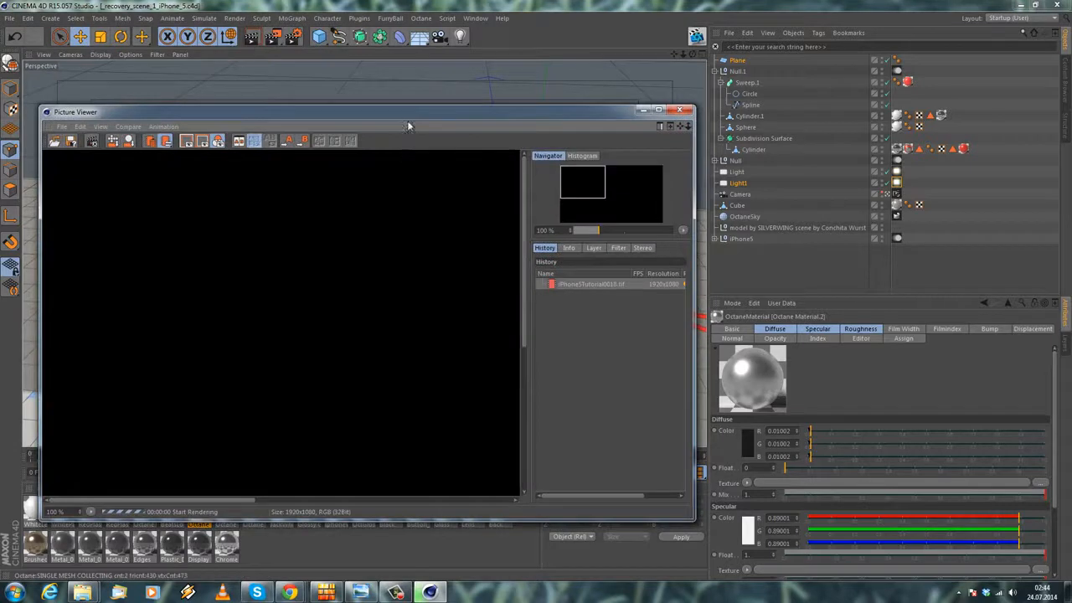
drag(416, 109, 401, 46)
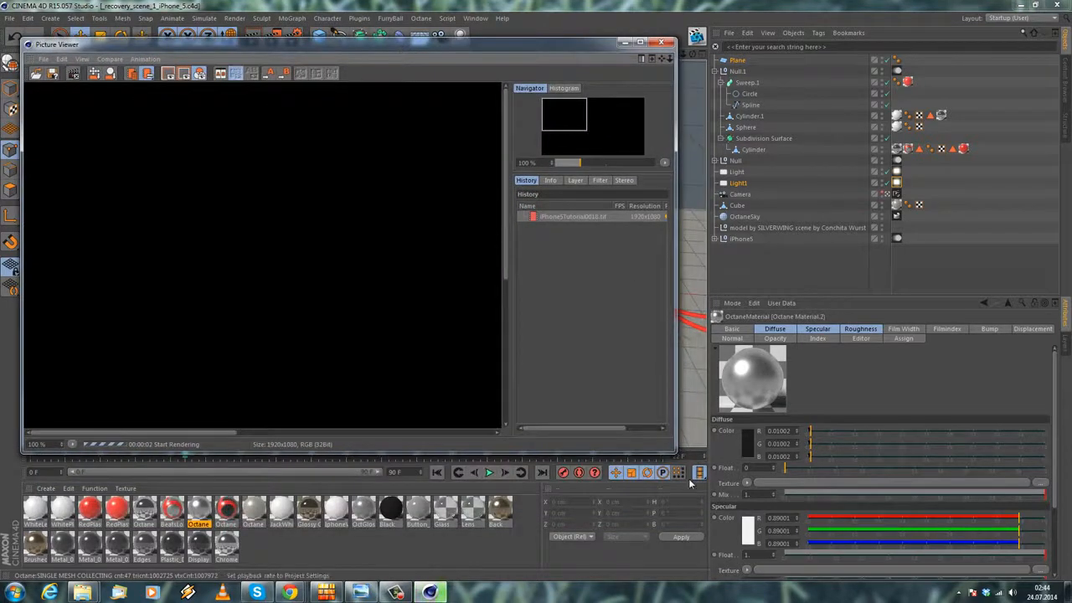
drag(670, 452, 934, 553)
drag(252, 47, 291, 20)
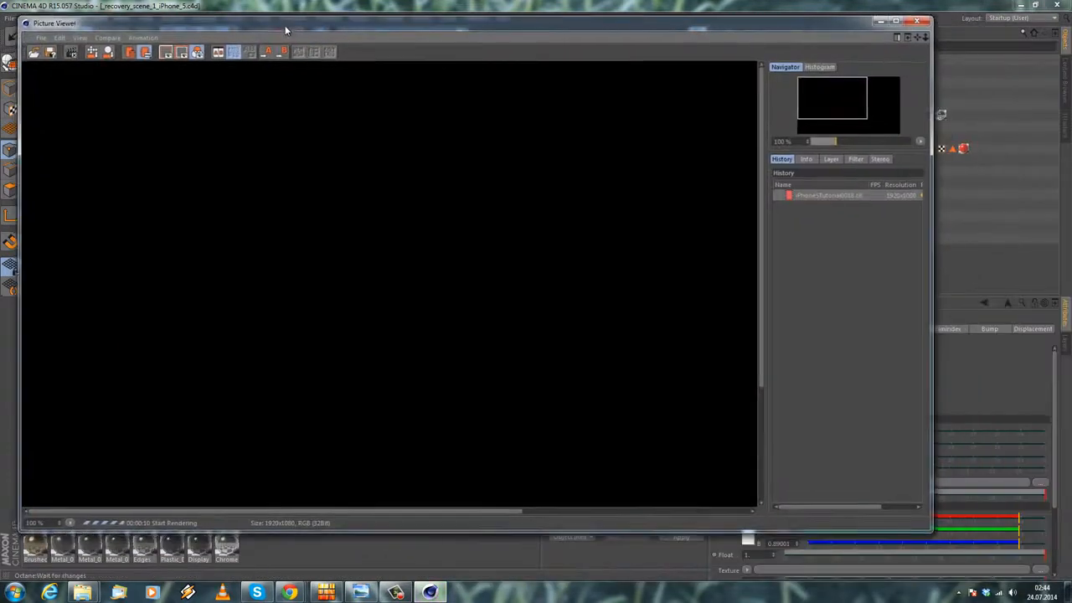
scroll(609, 379, down, 2)
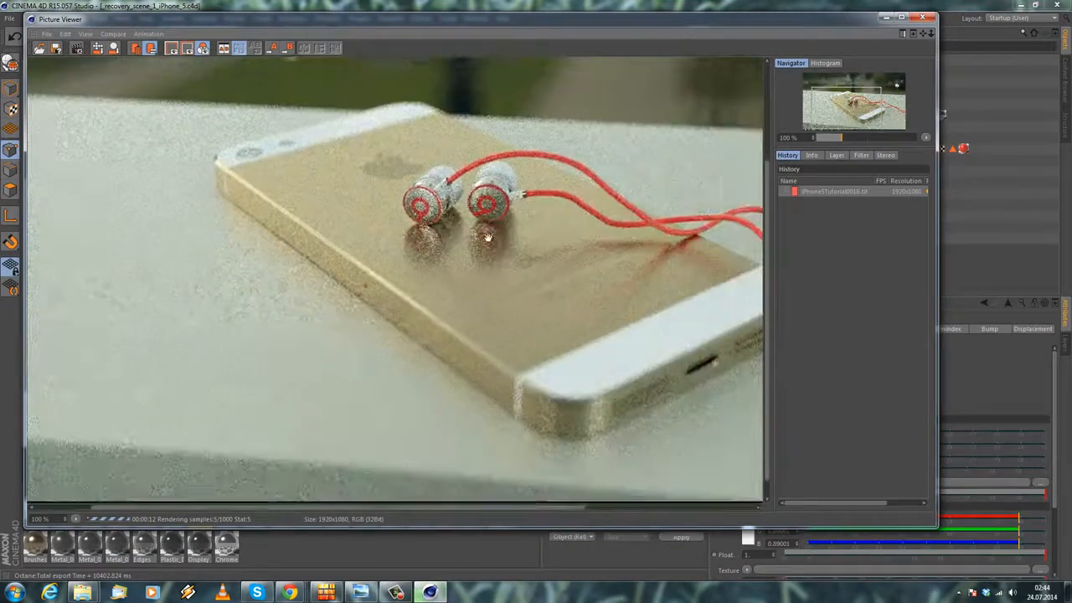
scroll(516, 283, down, 1)
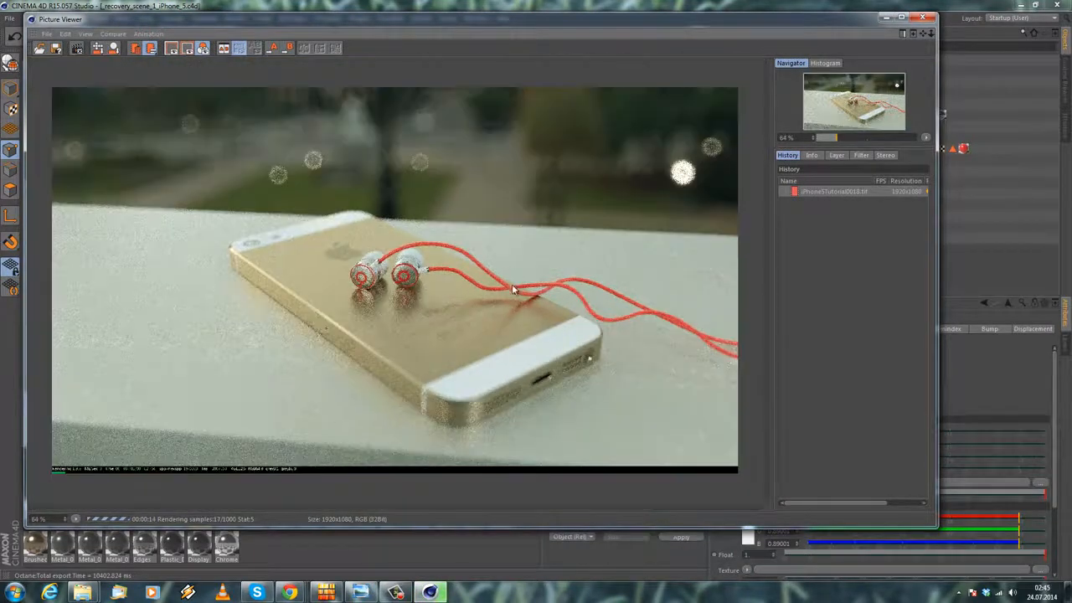
Examine the render up close, covering the phone's edges, earphones, cables, table surface and blurred background.
scroll(510, 289, up, 1)
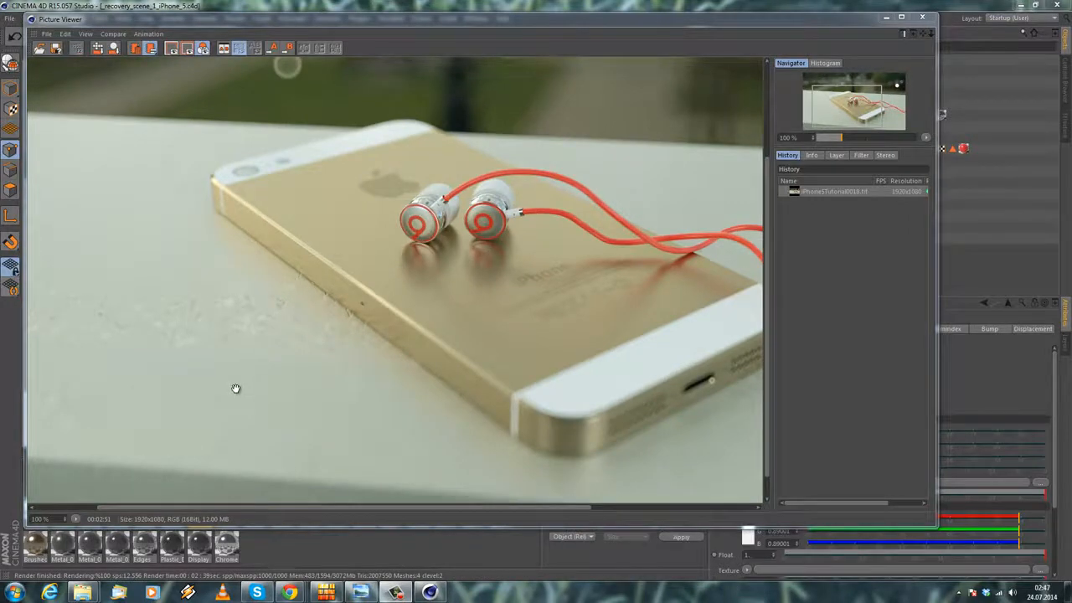
drag(286, 283, 381, 254)
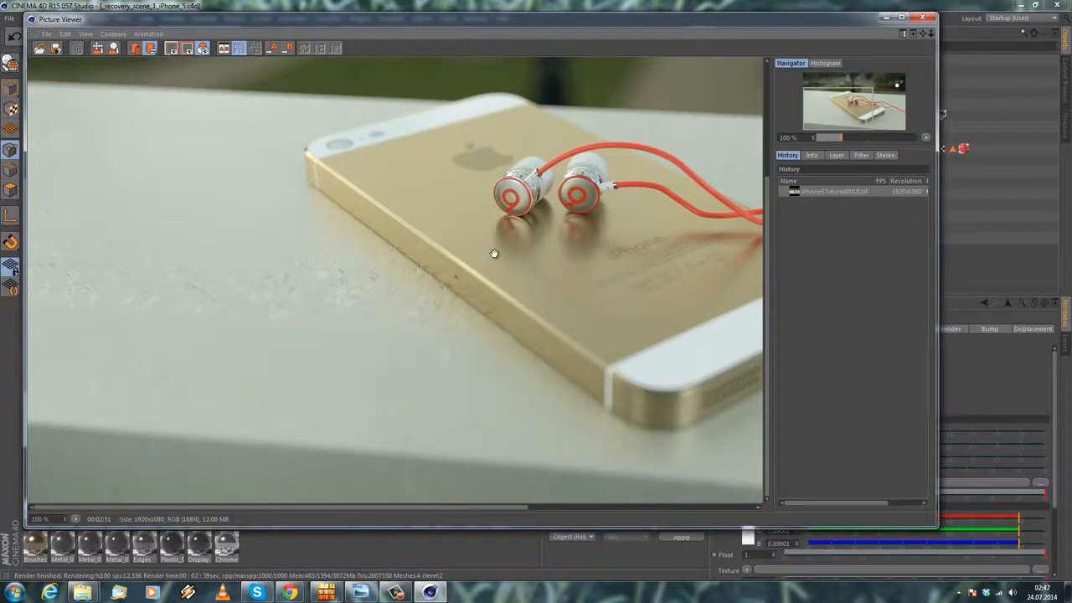
drag(519, 239, 293, 242)
drag(332, 191, 406, 299)
drag(387, 356, 312, 141)
drag(371, 317, 180, 189)
drag(285, 230, 350, 326)
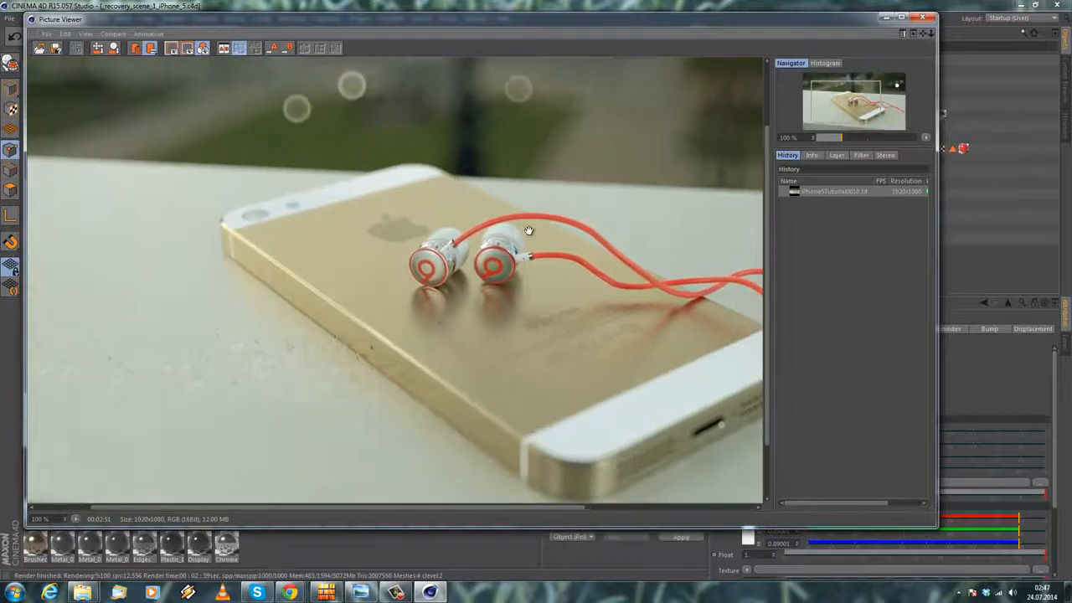
drag(261, 304, 438, 263)
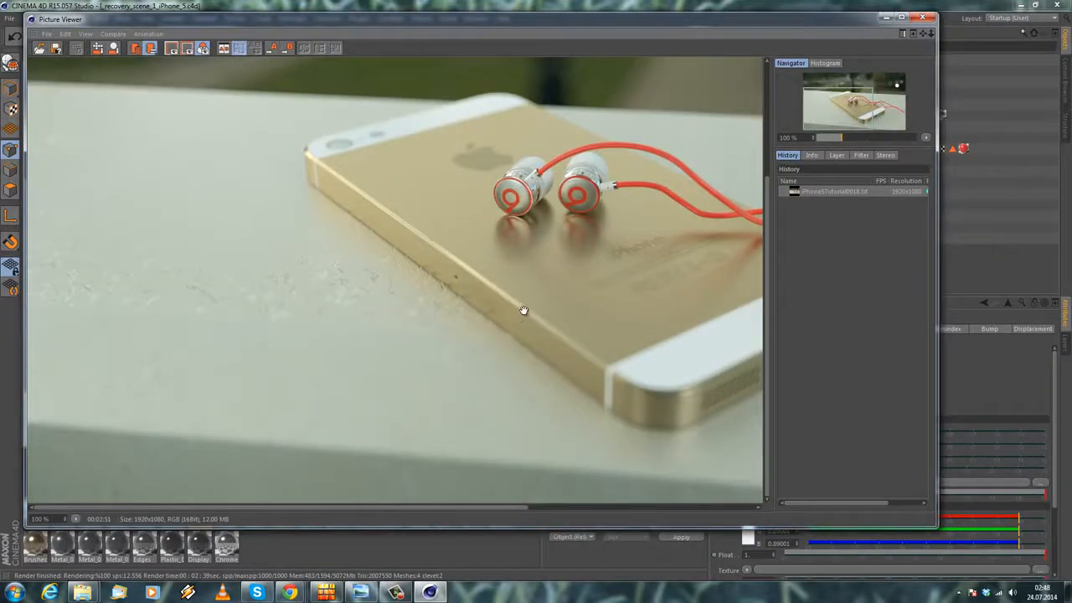
drag(511, 222, 440, 221)
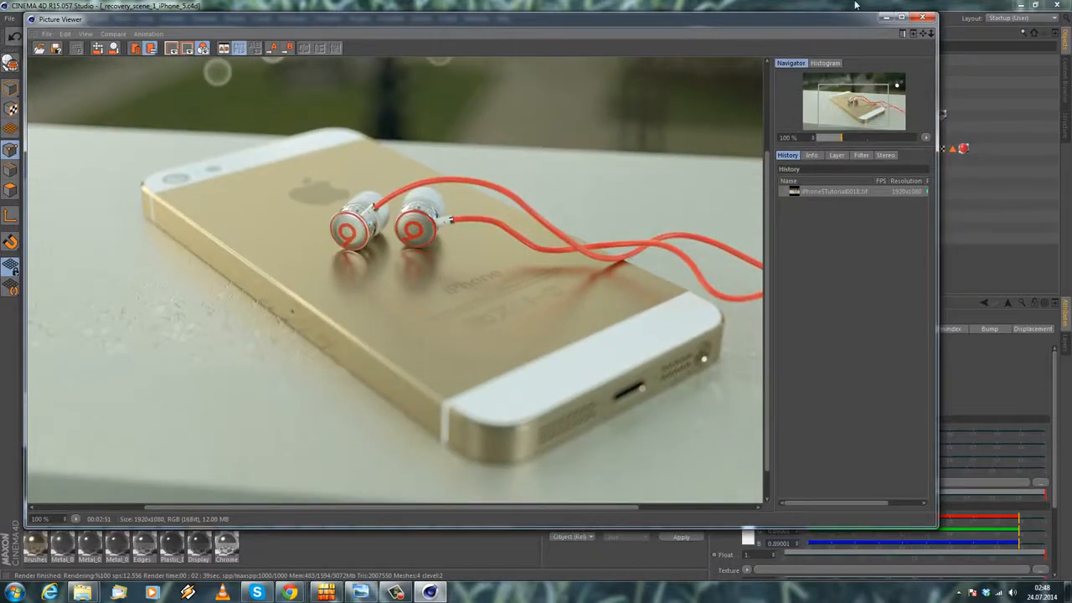
Minimise the Picture Viewer and launch Adobe Photoshop CC (64 Bit).
click(885, 17)
click(14, 592)
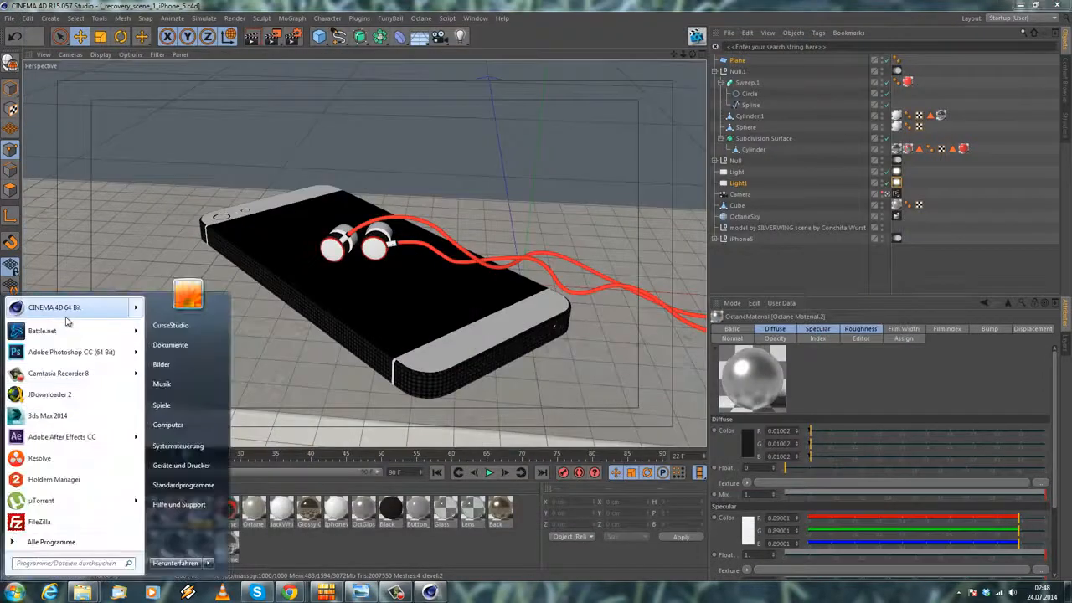
click(68, 358)
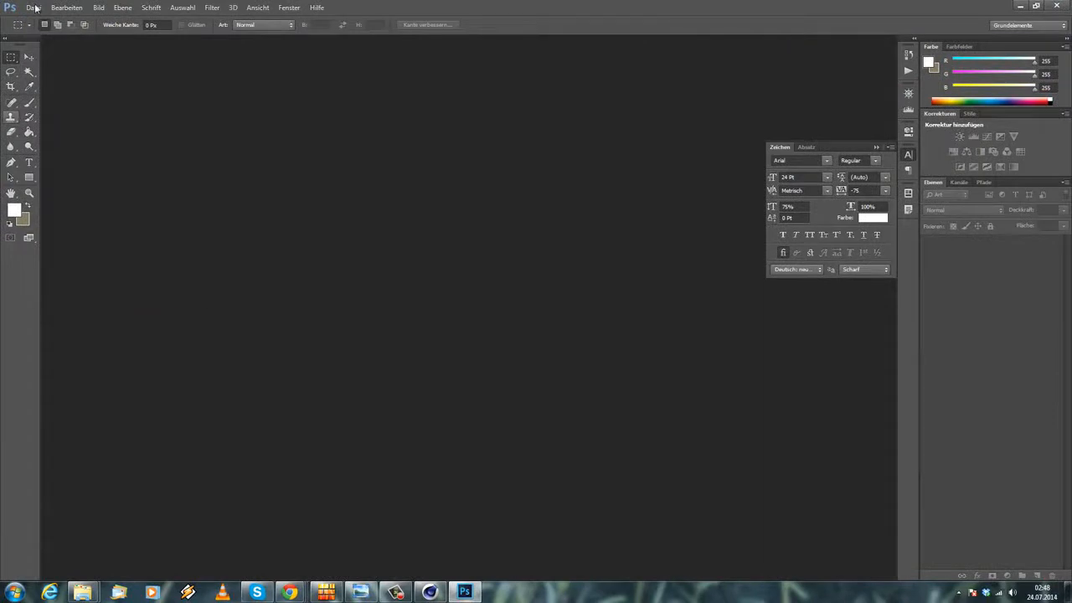
Open the rendered image iPhone5Tutorial0018.tif from the Desktop.
click(34, 8)
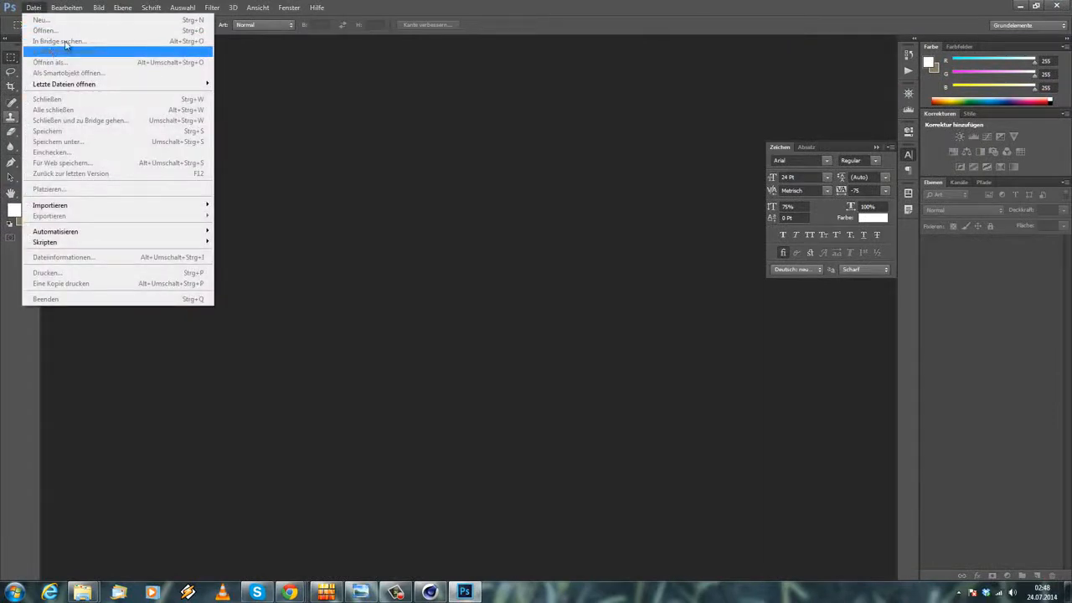
click(92, 23)
click(32, 8)
click(37, 28)
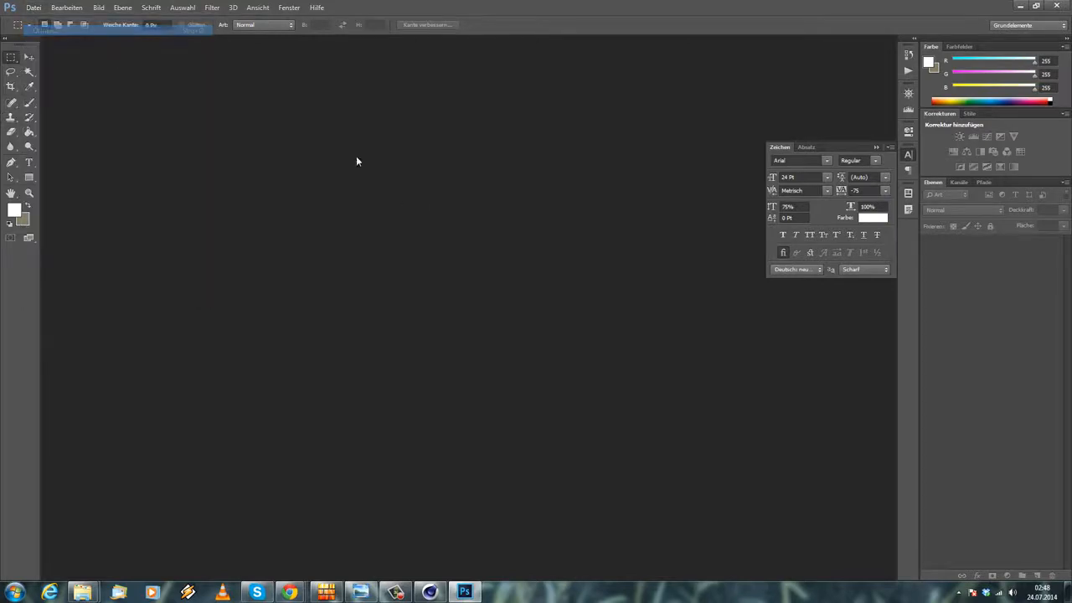
click(52, 78)
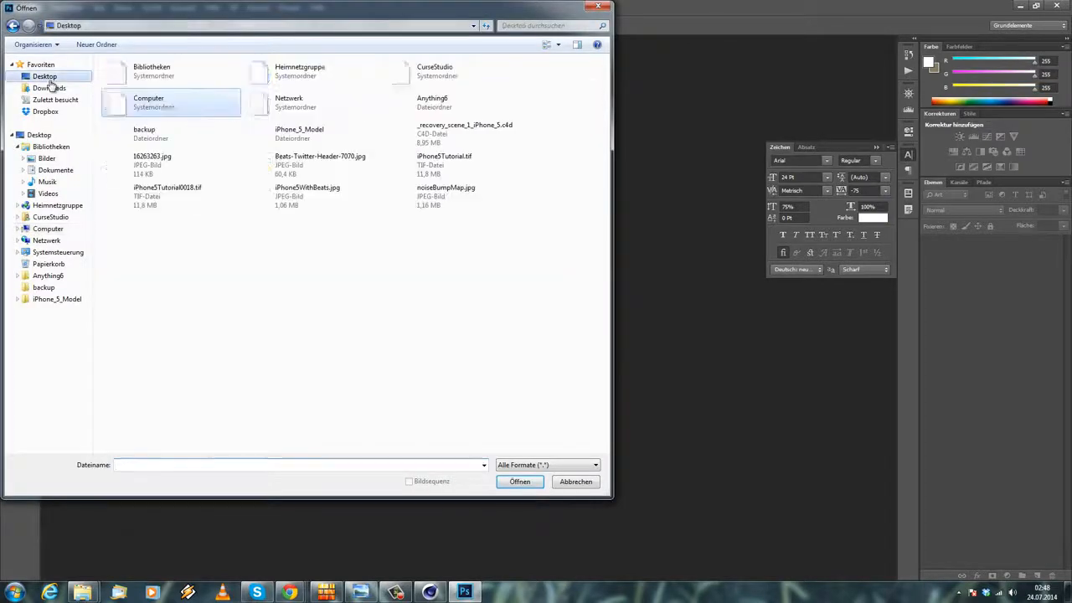
click(163, 208)
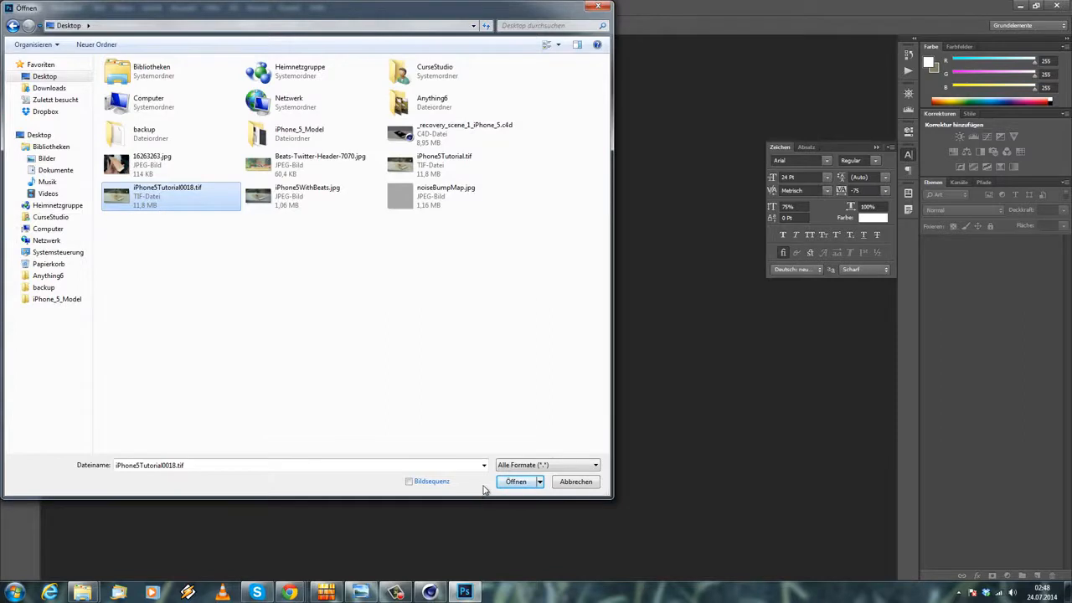
click(514, 481)
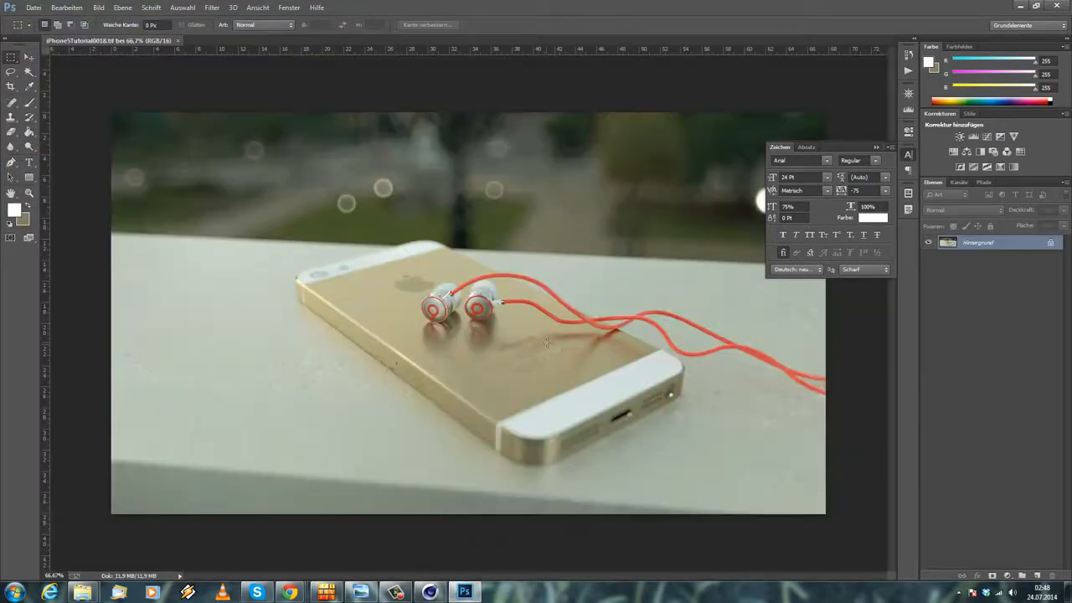
Convert the background to a regular layer and darken the image edges with a Lens Correction vignette amount of -35.
double_click(955, 244)
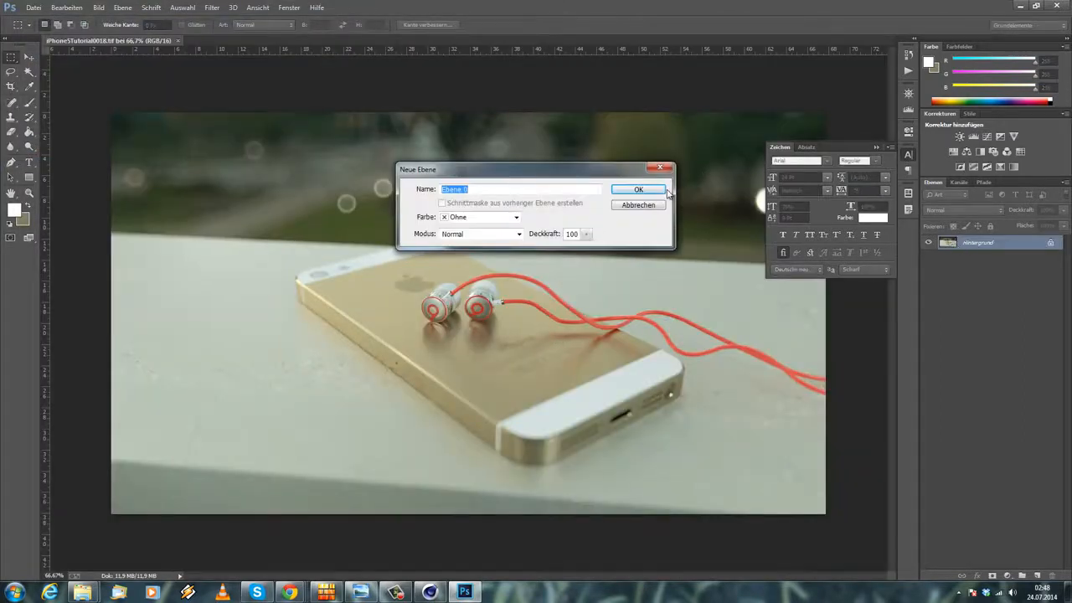
click(637, 190)
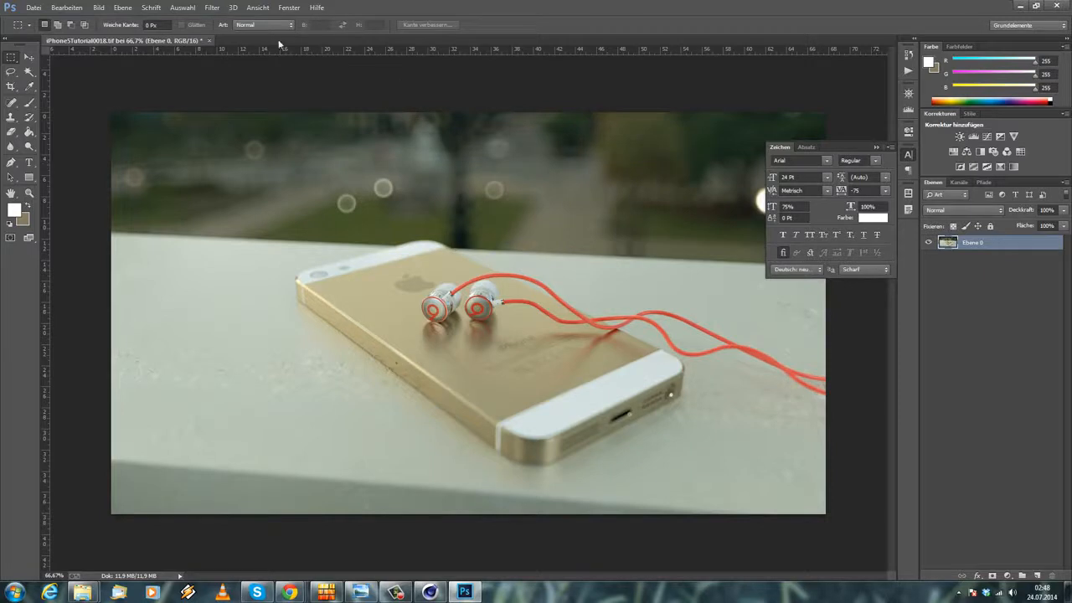
click(211, 8)
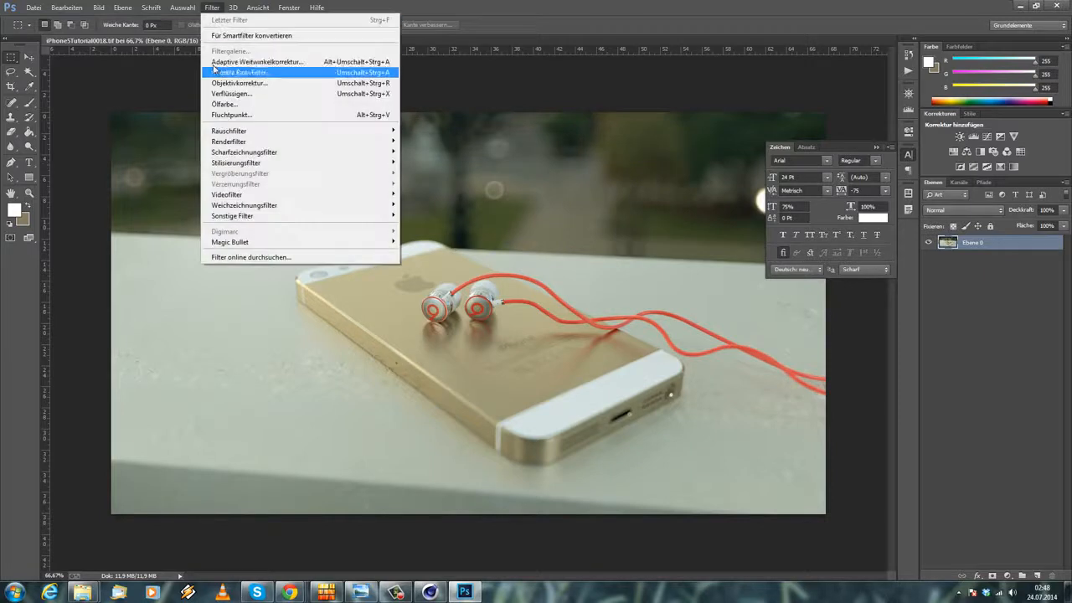
click(279, 84)
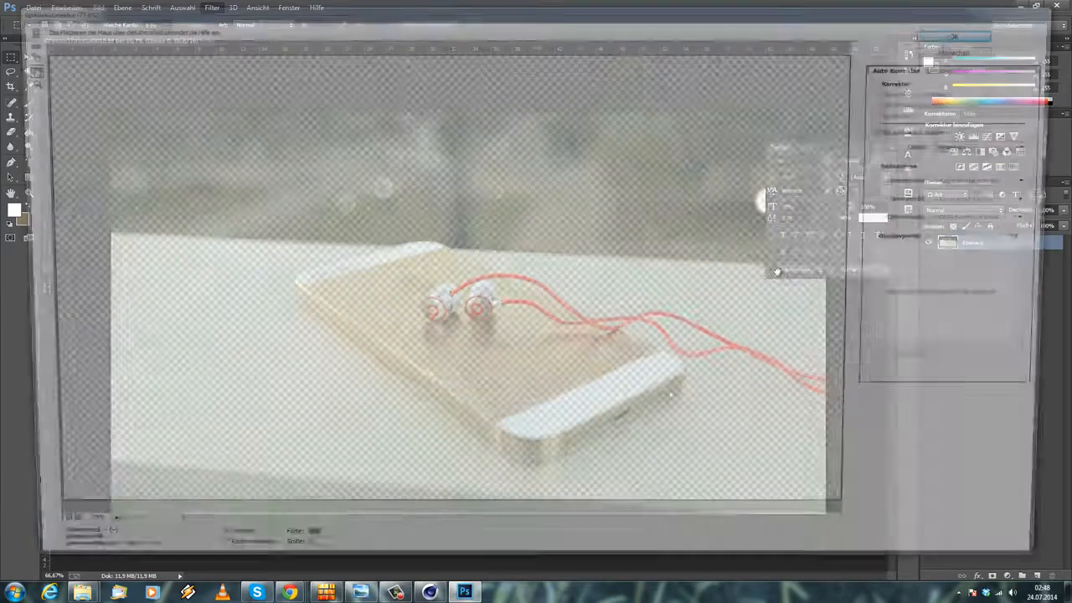
click(975, 69)
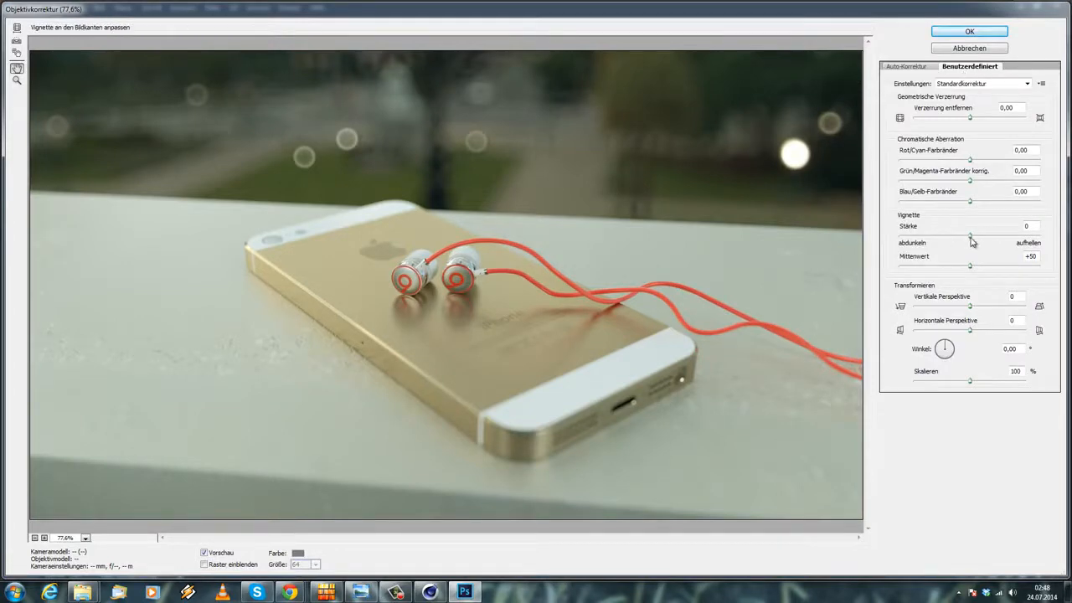
drag(971, 237, 948, 237)
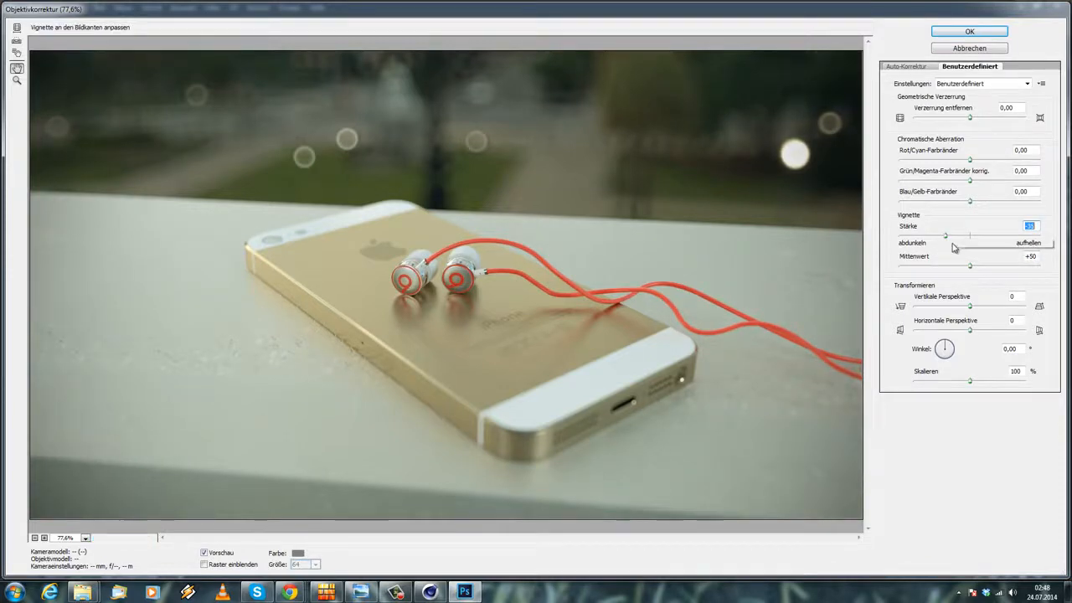
click(968, 34)
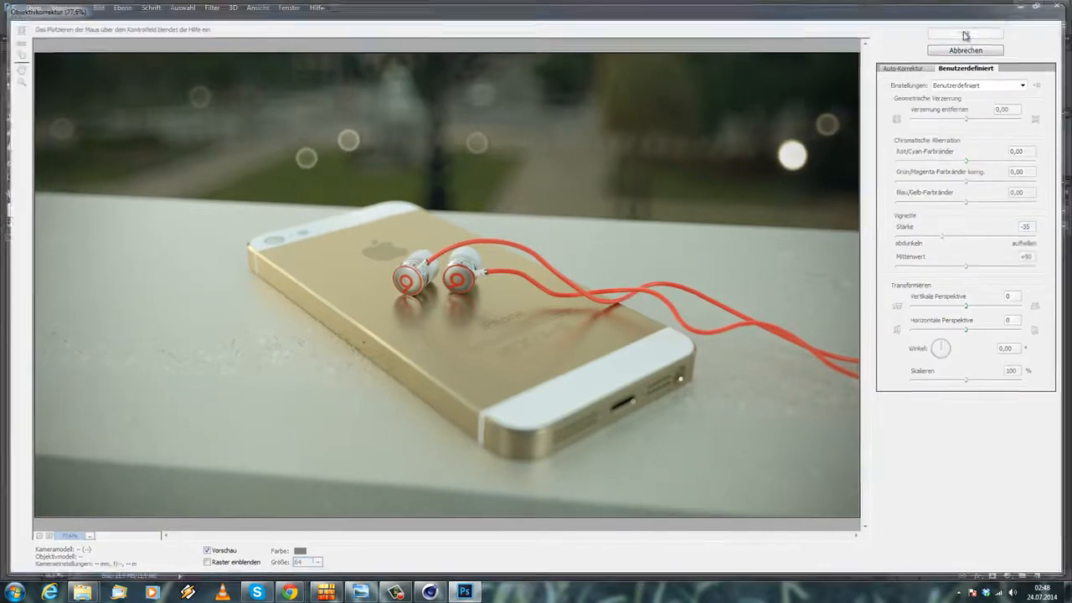
Open the layer in Magic Bullet PhotoLooks and remove the existing Diffusion, Ranged HSL and Chromatic Aberration effects.
click(202, 8)
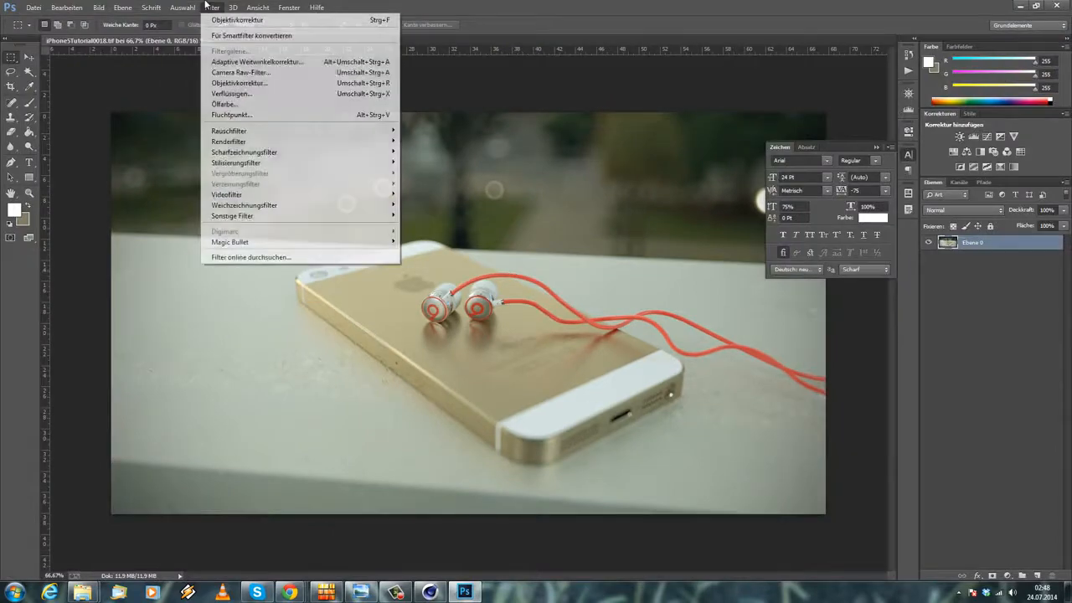
mouse_move(368, 242)
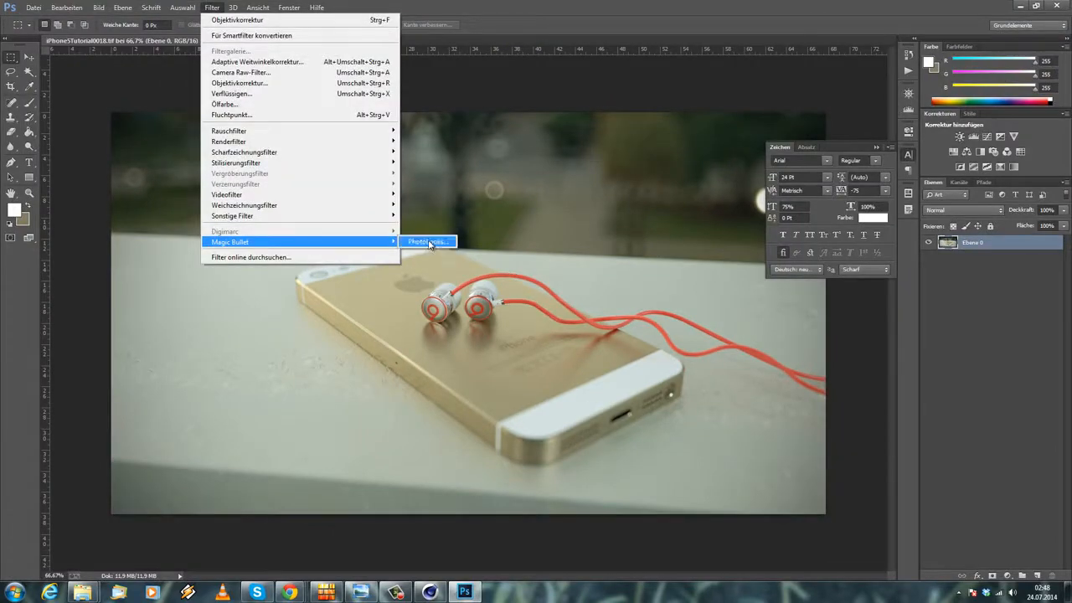
click(428, 242)
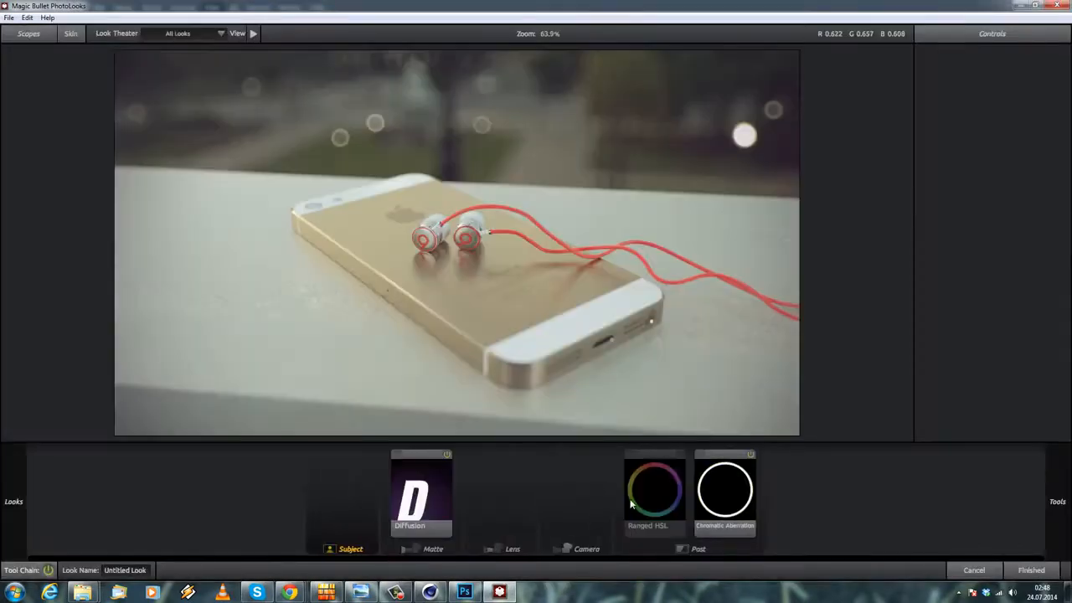
click(728, 501)
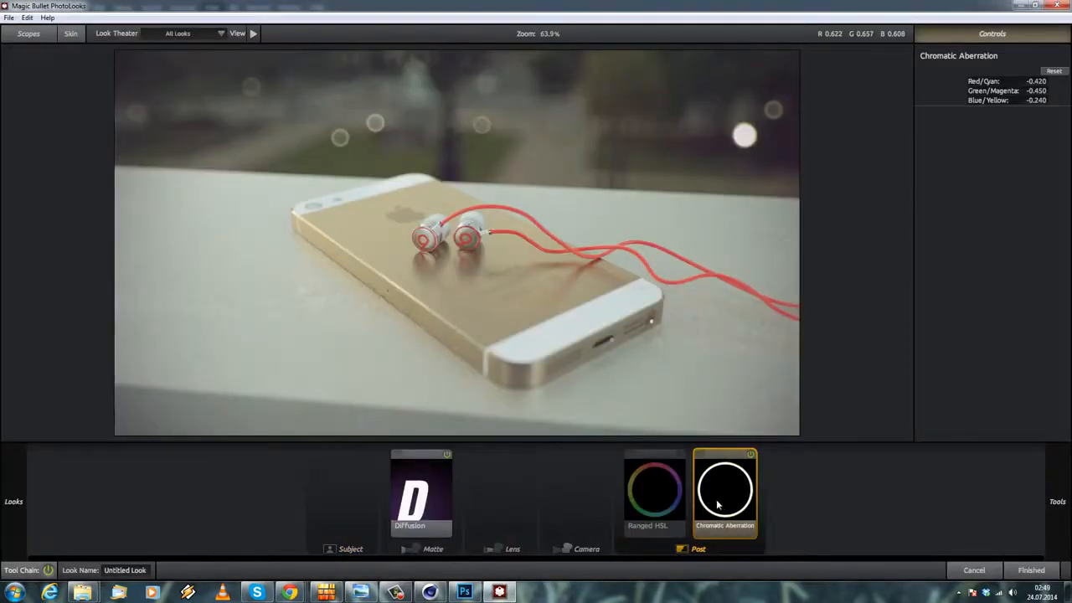
key(Delete)
key(Delete)
key(Delete)
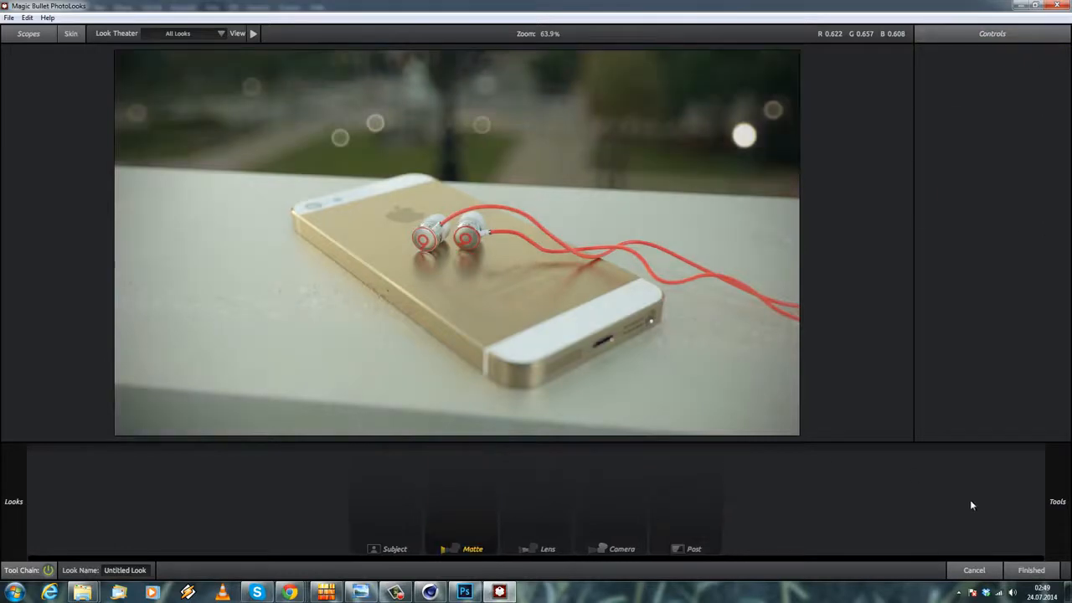
Add a Chromatic Aberration effect to the Lens stage of the look.
mouse_move(1061, 503)
scroll(988, 315, down, 3)
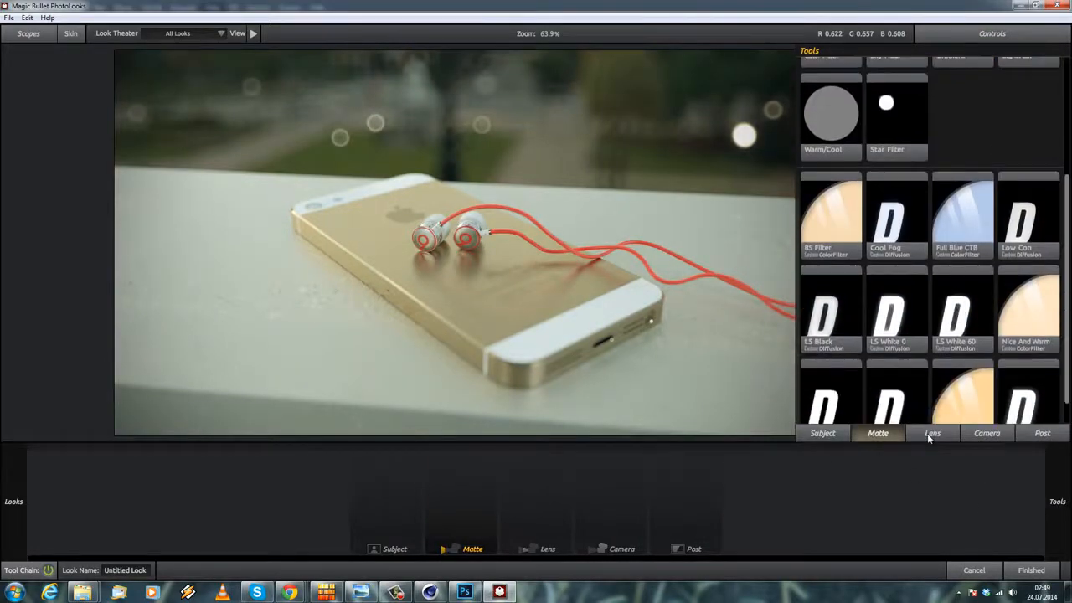
click(932, 435)
mouse_move(956, 198)
mouse_down()
mouse_move(723, 525)
mouse_move(577, 522)
mouse_move(728, 517)
mouse_up()
drag(534, 529, 540, 503)
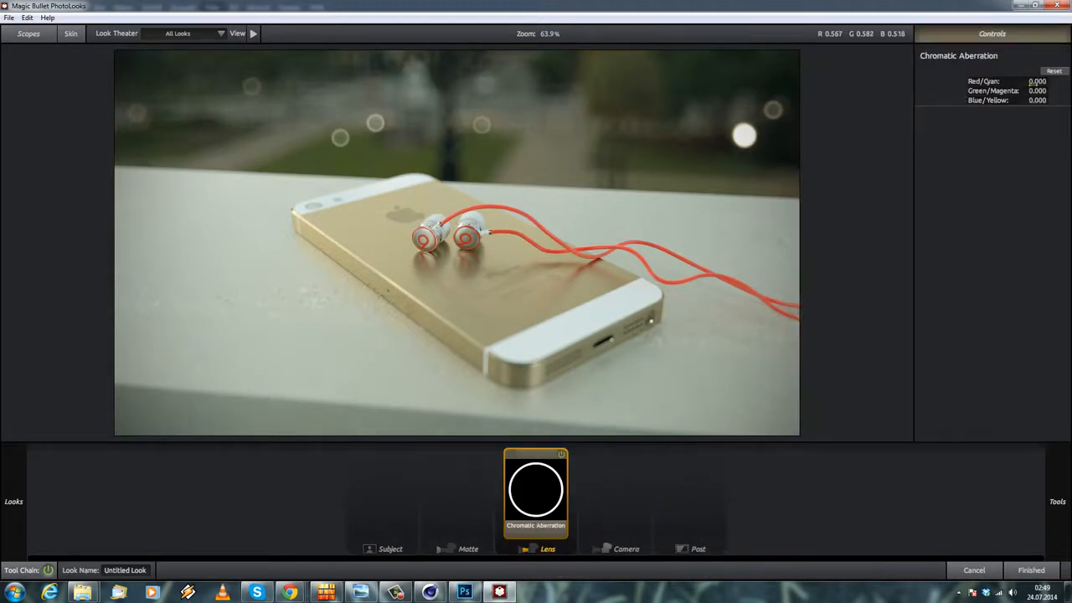
Set the Red/Cyan, Green/Magenta and Blue/Yellow aberration to -0.430 each and compare the image with and without the effect.
drag(1038, 82, 1030, 82)
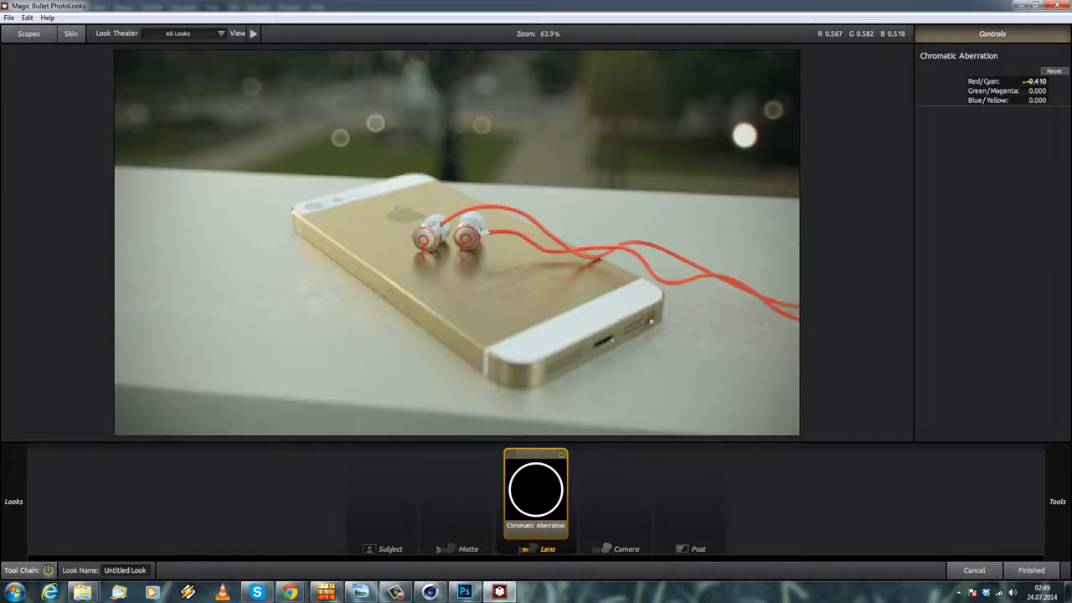
drag(1037, 90, 1043, 91)
mouse_move(1023, 90)
mouse_down()
mouse_move(1037, 100)
mouse_move(1026, 106)
mouse_up()
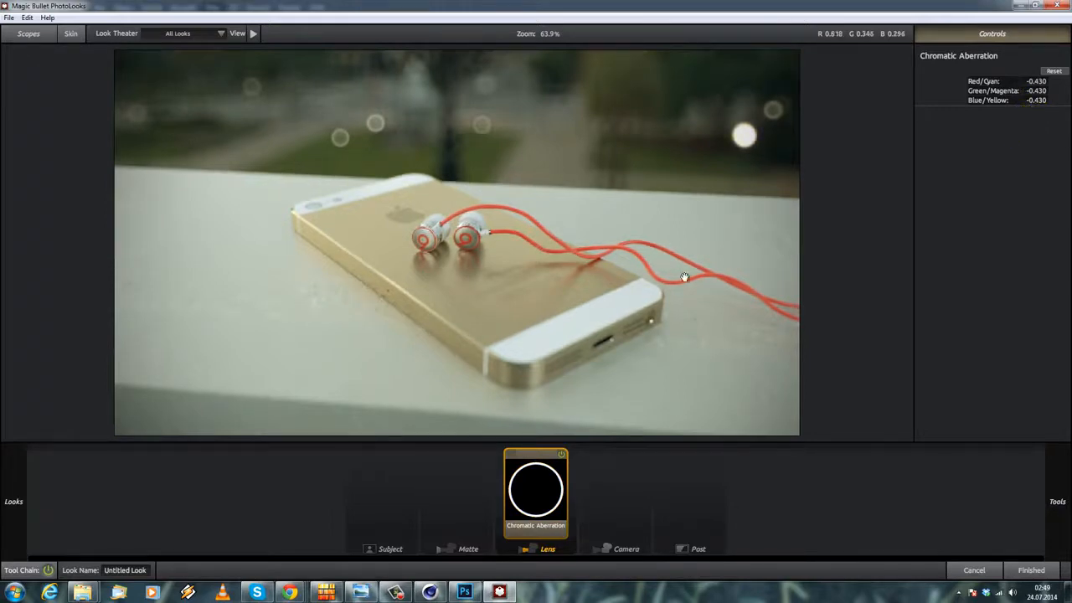
click(557, 457)
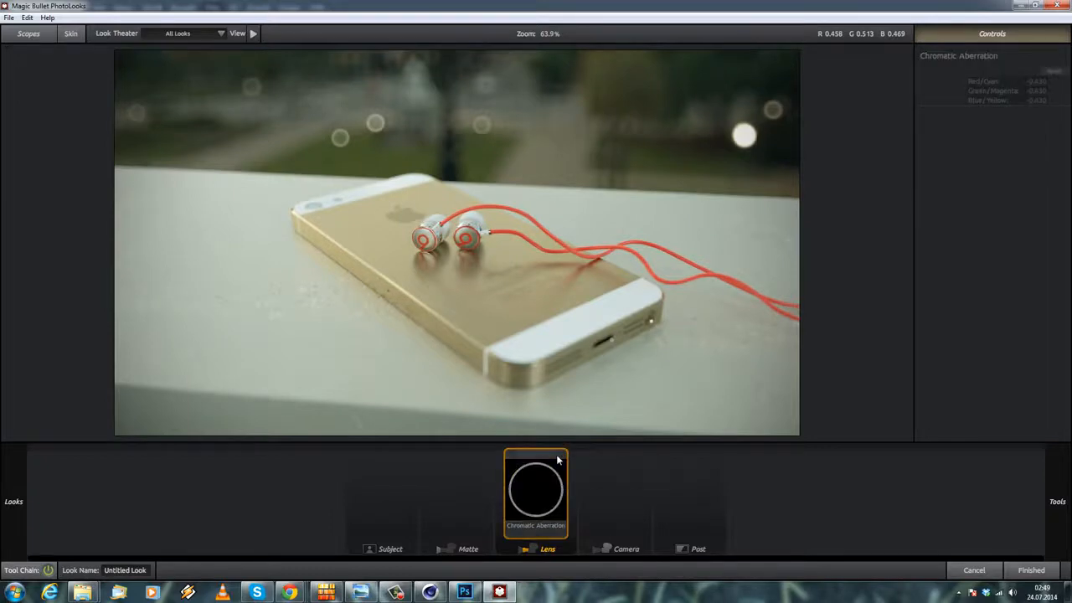
click(558, 455)
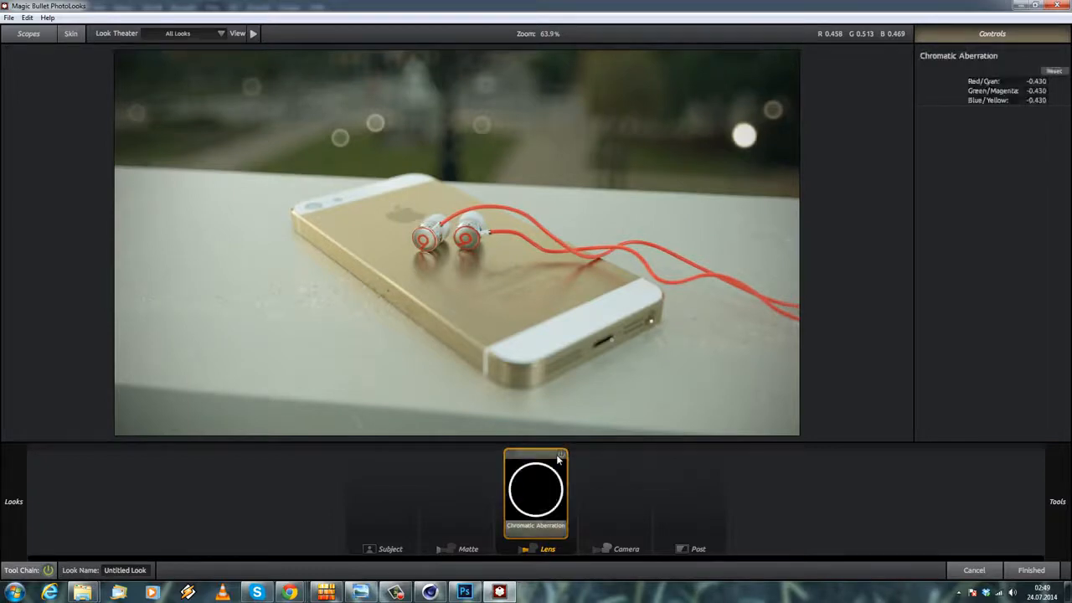
Try a Blue/Yellow aberration of about +0.200 and compare the image with and without the effect.
drag(1023, 100, 1059, 104)
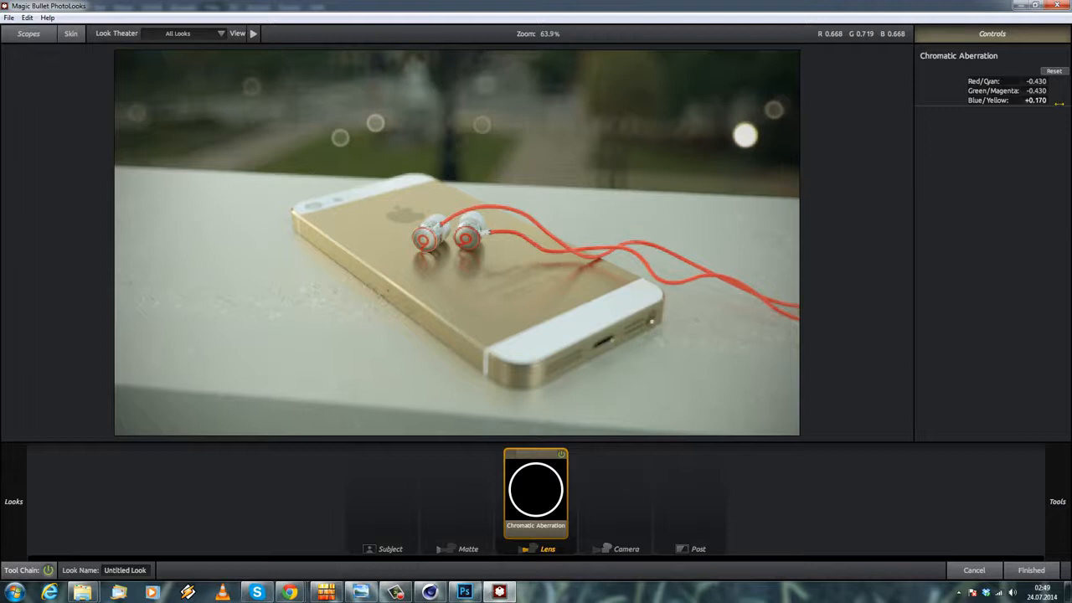
click(561, 456)
click(560, 457)
click(561, 457)
click(557, 455)
click(557, 454)
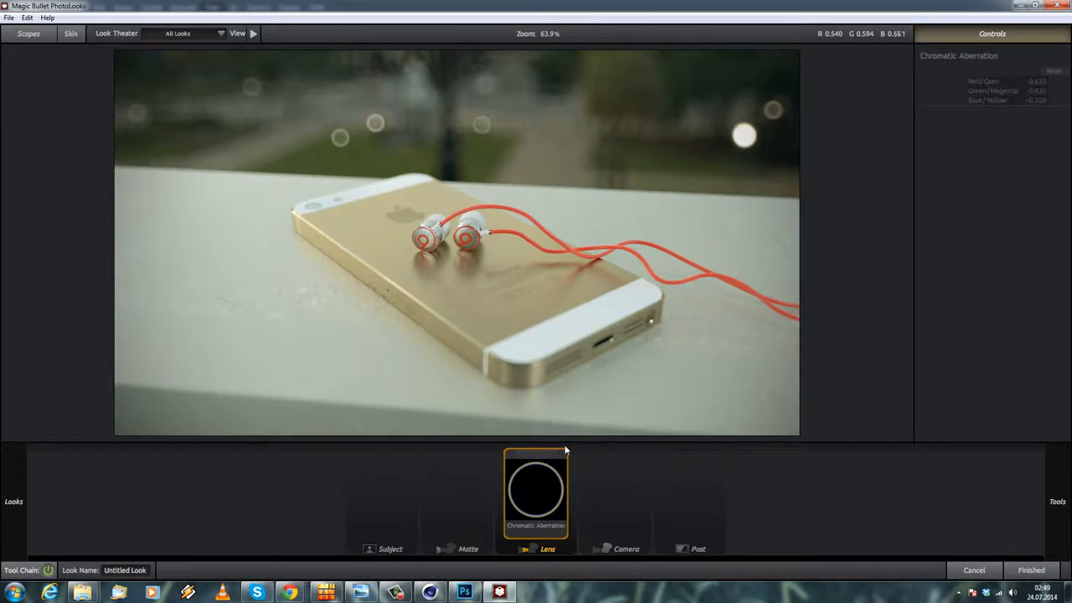
click(559, 456)
Set the Blue/Yellow aberration to about +0.070 and check the image with and without the effect.
double_click(1037, 100)
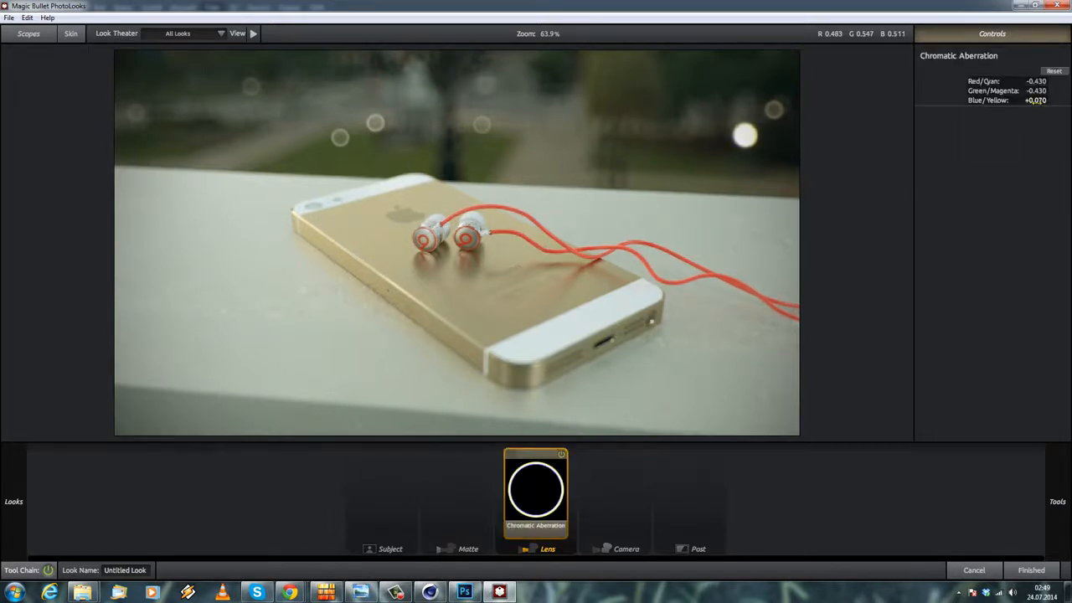
click(563, 458)
click(564, 460)
Add a Diffusion effect to the Matte stage of the look.
mouse_move(1053, 475)
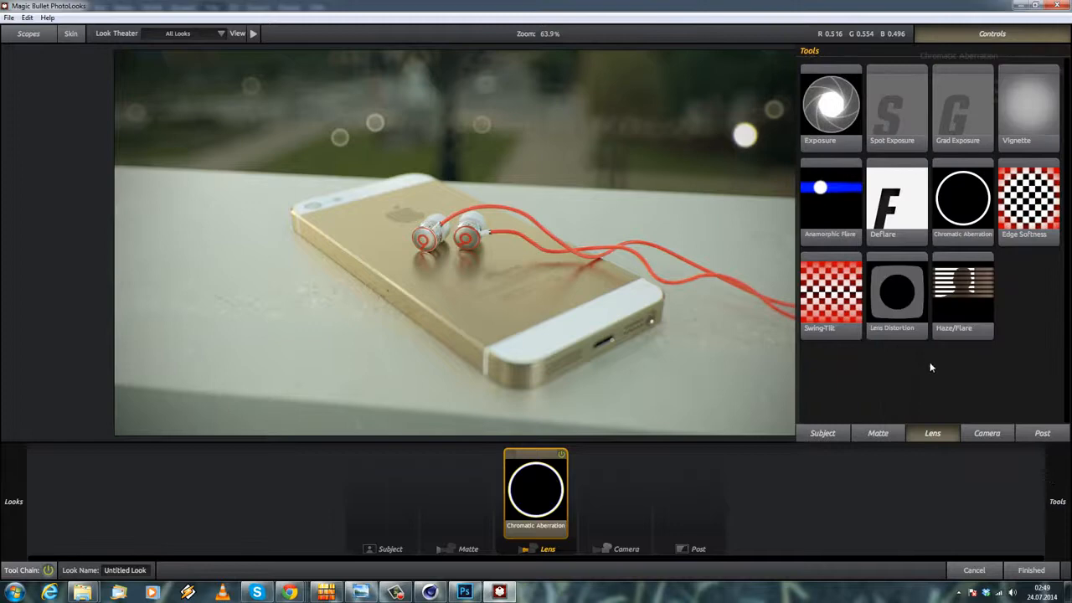
mouse_move(1051, 496)
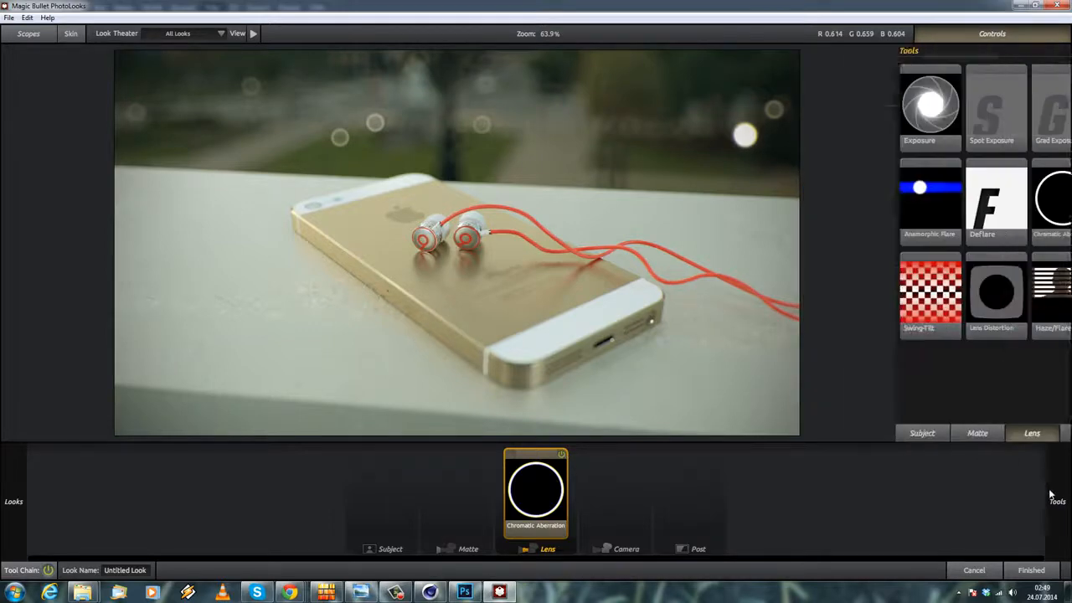
click(878, 433)
drag(1018, 120, 456, 495)
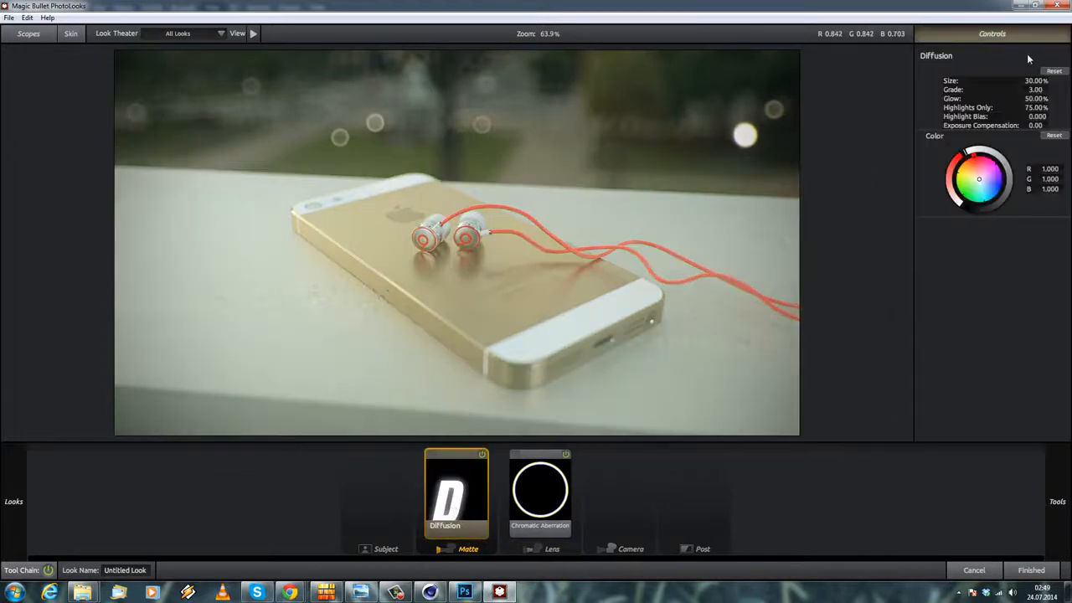
Set the Diffusion to size 200%, grade 1.00 and glow 50%, and tint it violet (R 0.500, G 0.027, B 0.999).
mouse_move(1036, 81)
mouse_down()
mouse_move(1069, 81)
mouse_move(1033, 99)
mouse_up()
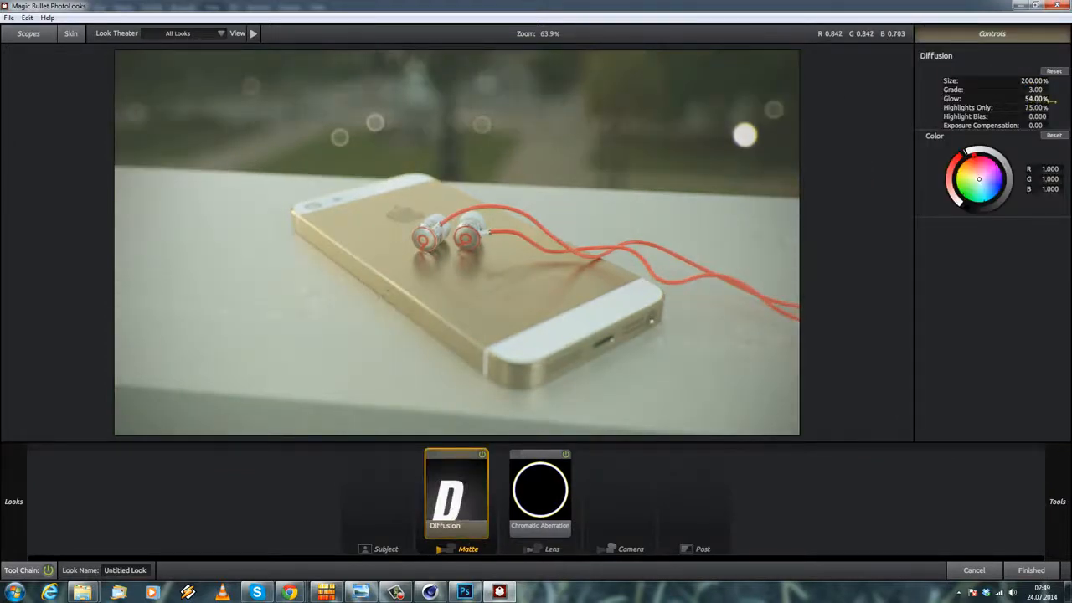
drag(1036, 100, 1040, 101)
drag(1038, 90, 952, 100)
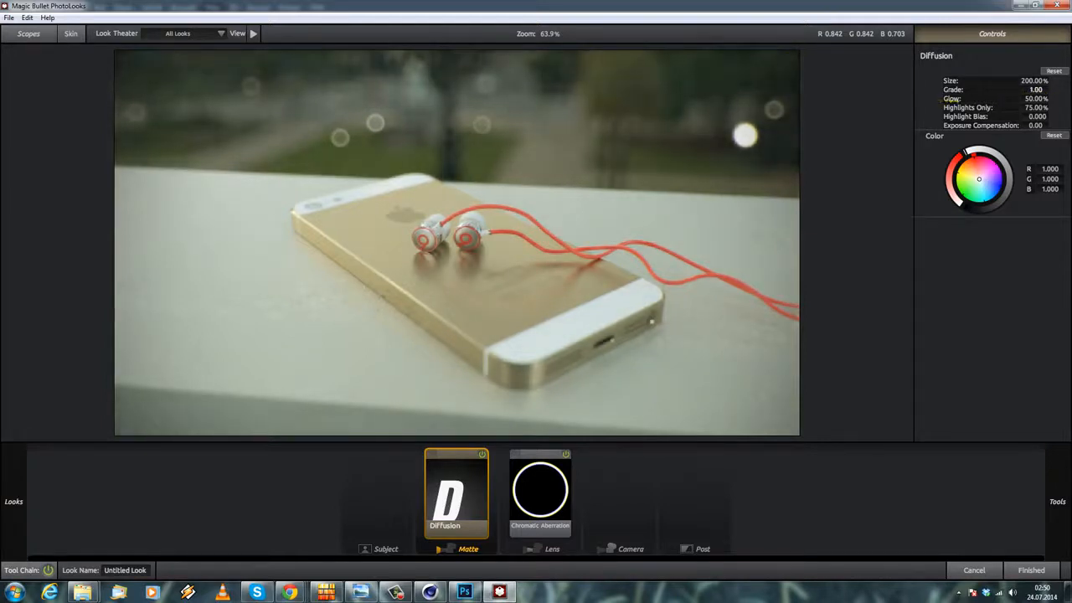
drag(978, 179, 1002, 176)
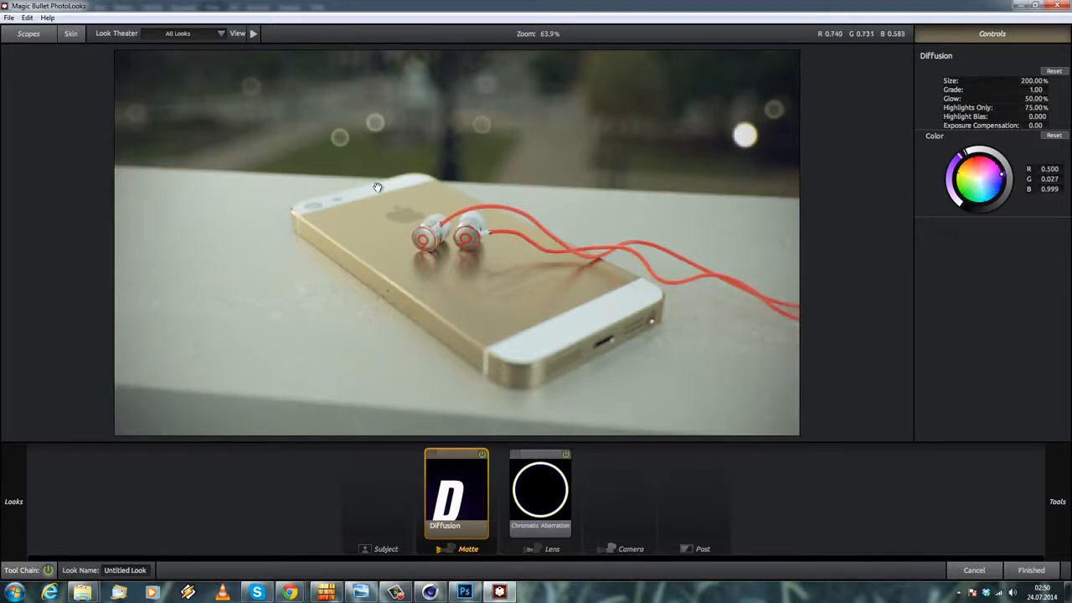
Set the Diffusion grade to 2 and apply the finished look to the image.
mouse_move(1044, 90)
mouse_down()
mouse_move(1060, 95)
mouse_move(1052, 97)
mouse_up()
click(1039, 90)
text(2)
key(Return)
click(1030, 570)
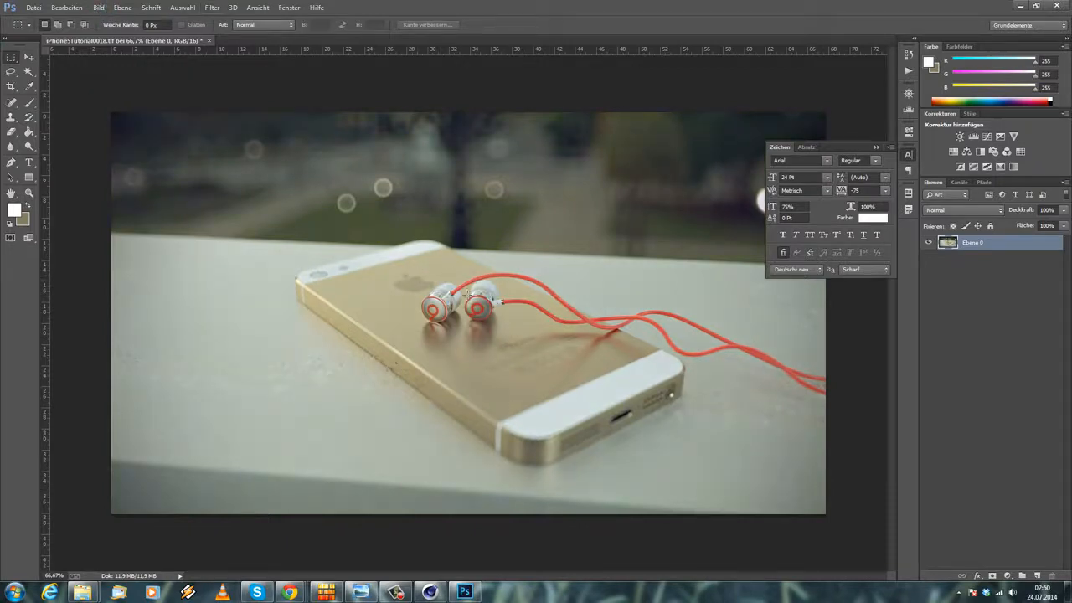
Start a Curves adjustment and place RGB points at input 127/output 126, input 63/output 64 and input 207/output 214.
click(96, 10)
mouse_move(134, 36)
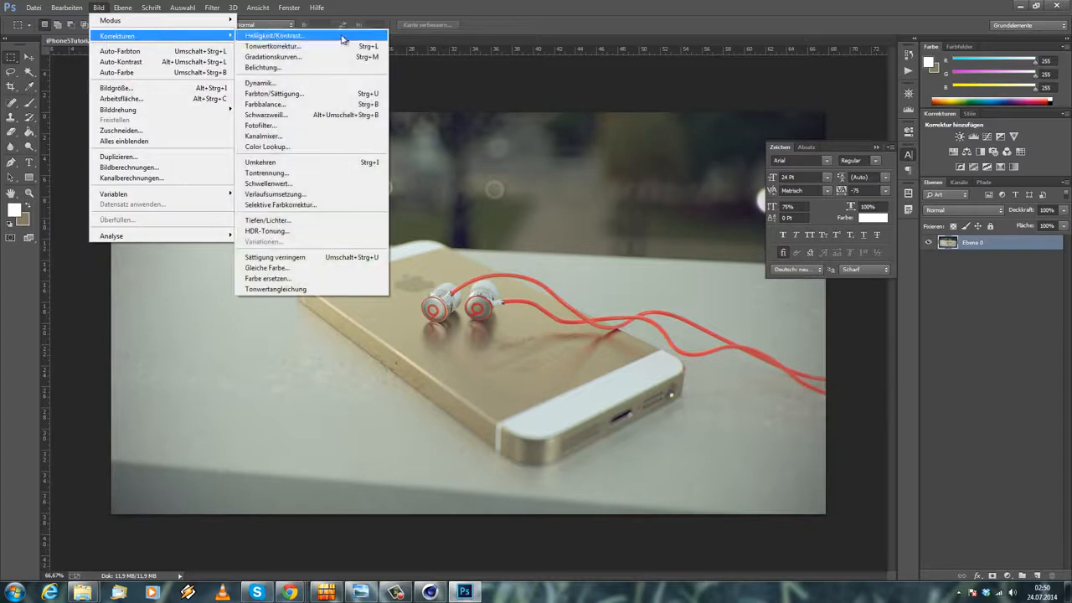
click(314, 58)
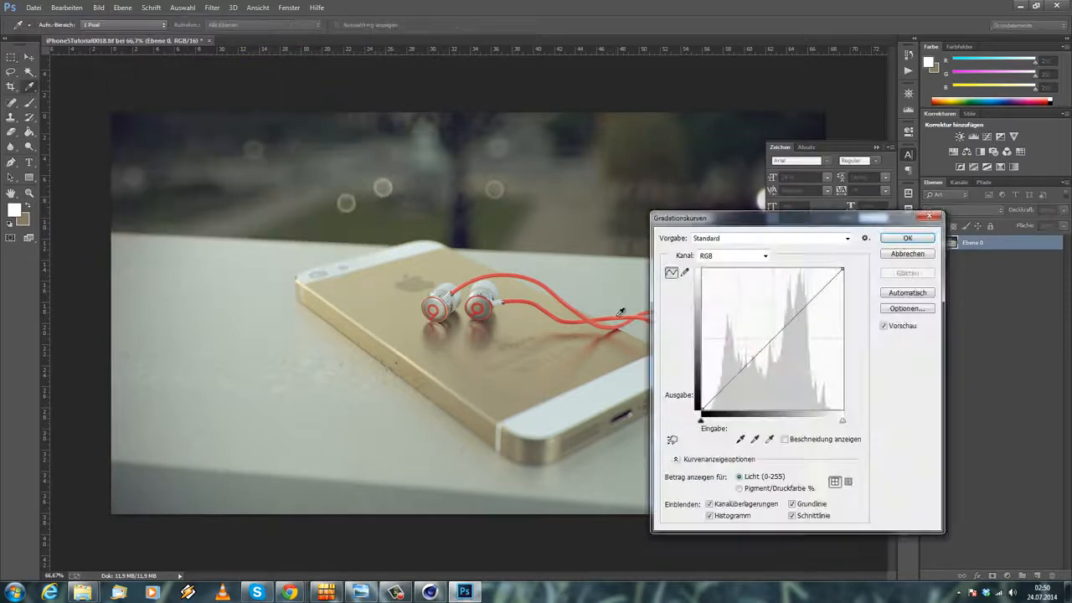
drag(774, 341, 771, 340)
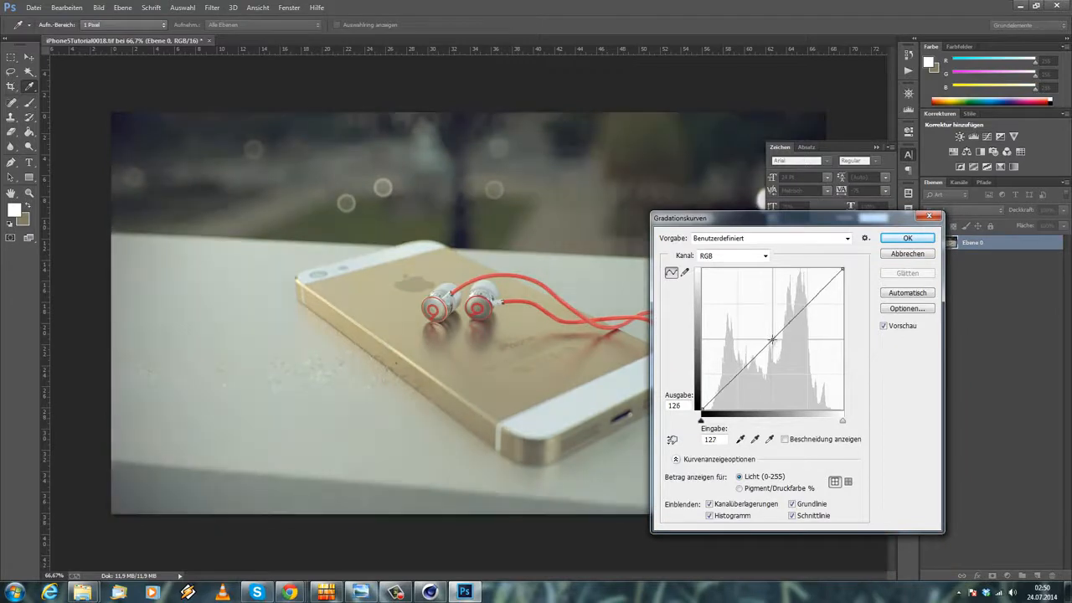
drag(736, 377, 737, 373)
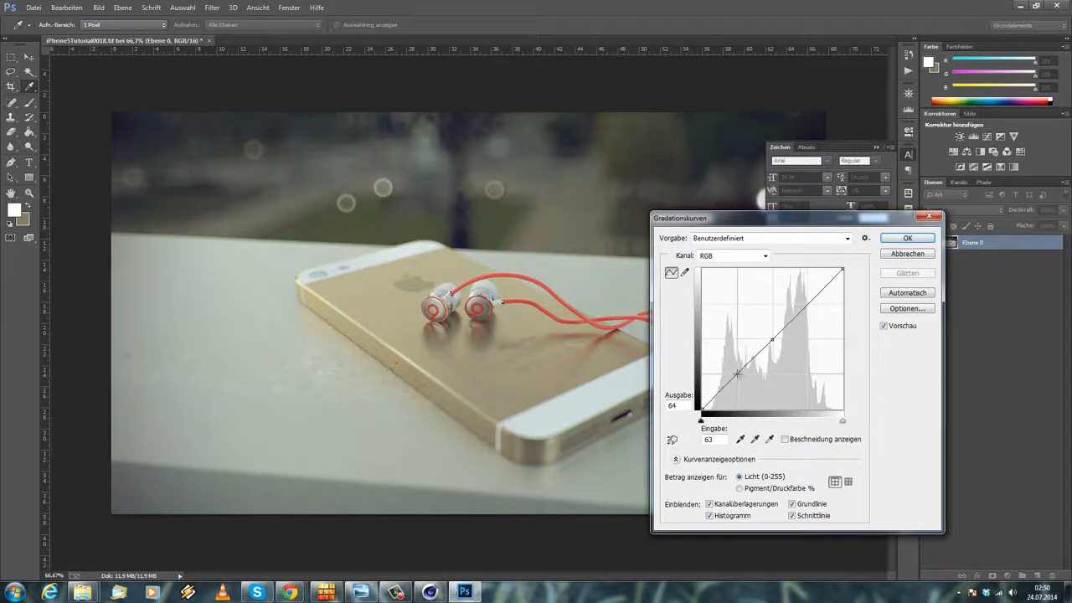
drag(820, 292, 818, 291)
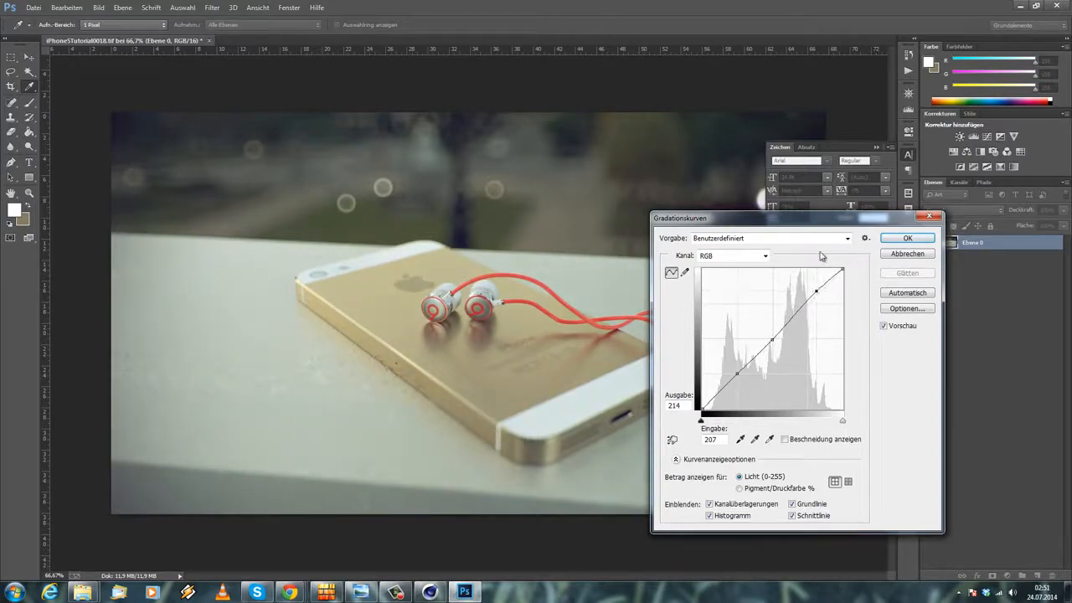
Lower the green channel's midtones to output 122 at input 127 and apply the Curves adjustment.
click(733, 256)
click(729, 282)
drag(774, 338, 773, 342)
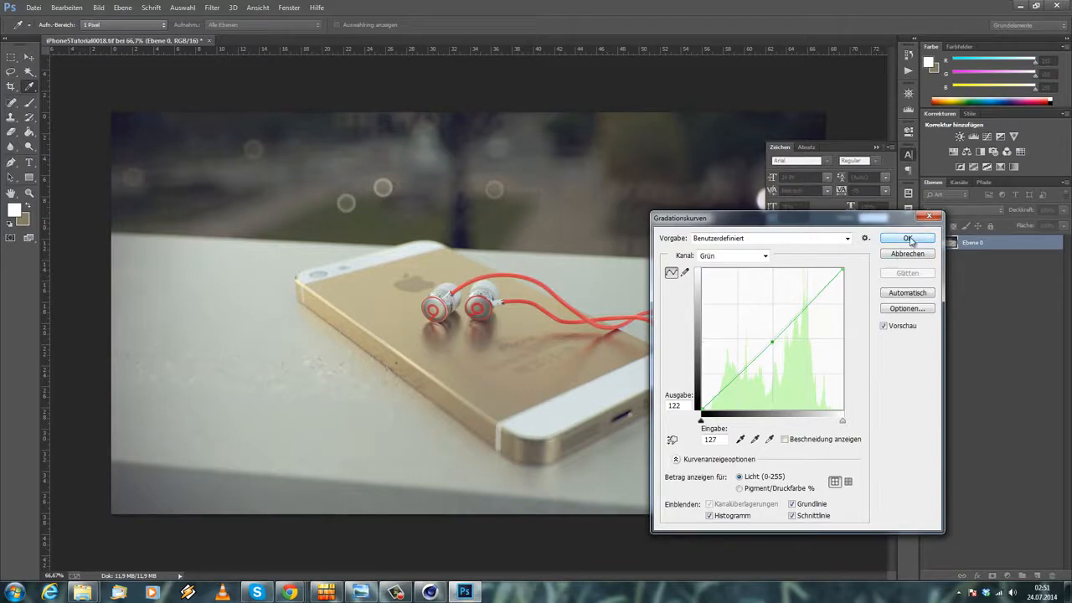
click(909, 239)
Brighten the image with a Levels adjustment, setting the RGB white input level to 244.
click(98, 7)
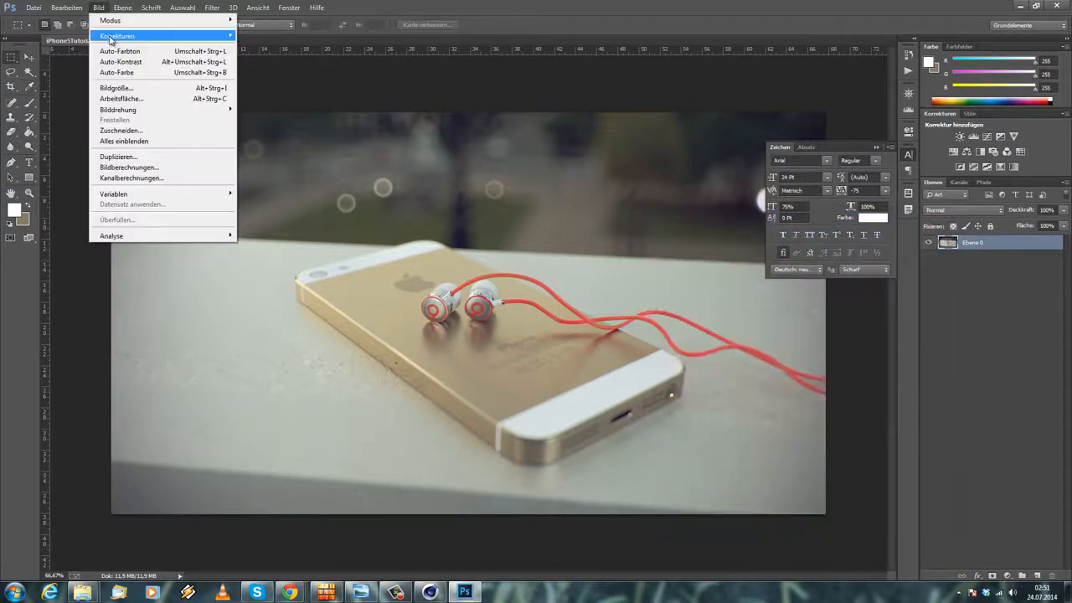
mouse_move(112, 39)
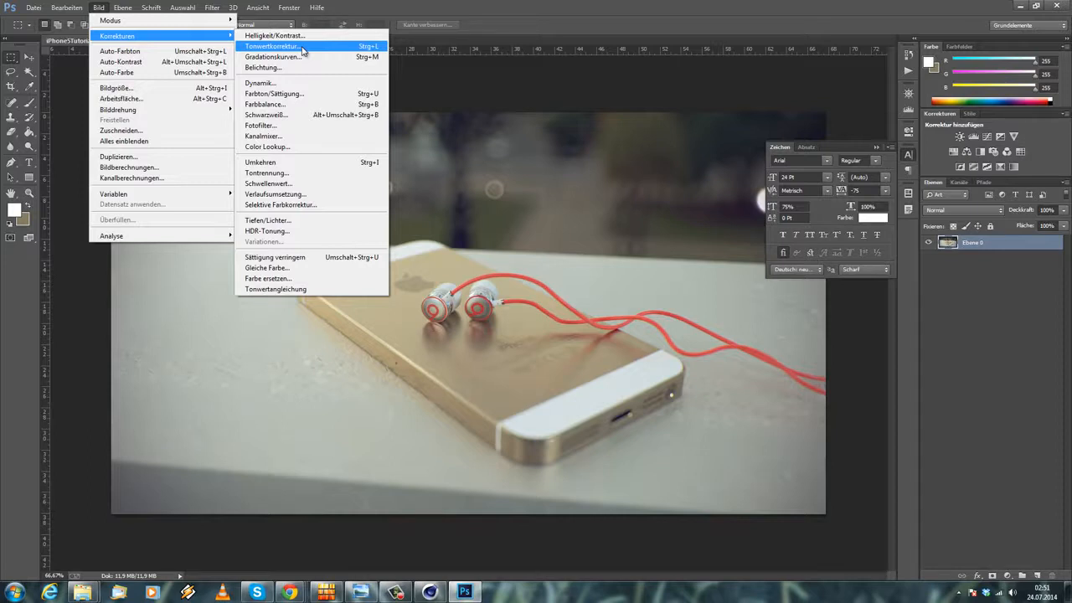
click(302, 51)
drag(748, 297, 680, 270)
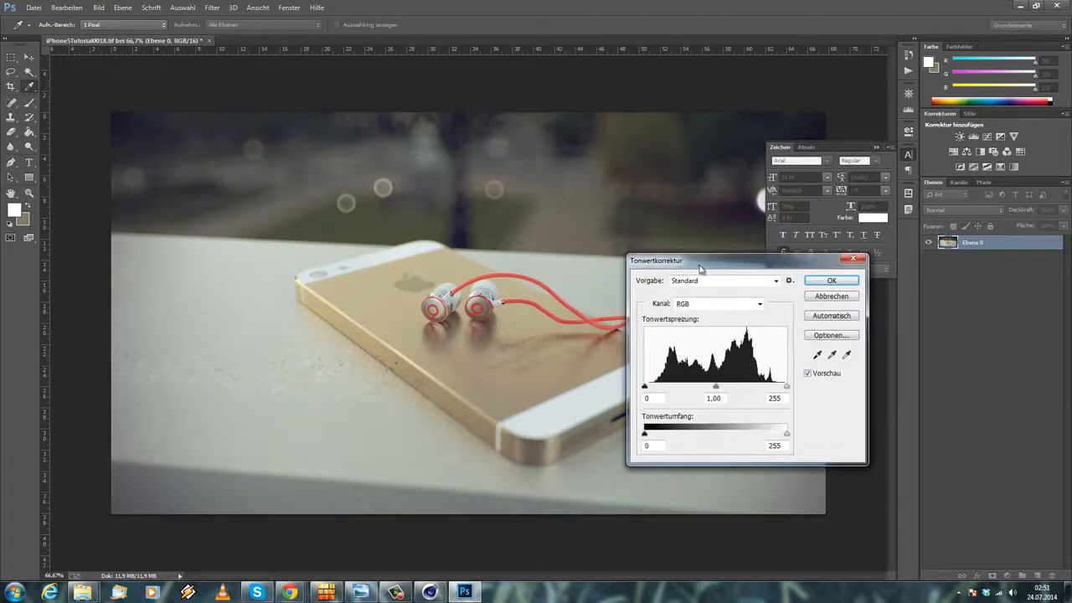
mouse_move(789, 387)
mouse_down()
mouse_move(773, 388)
mouse_move(783, 388)
mouse_up()
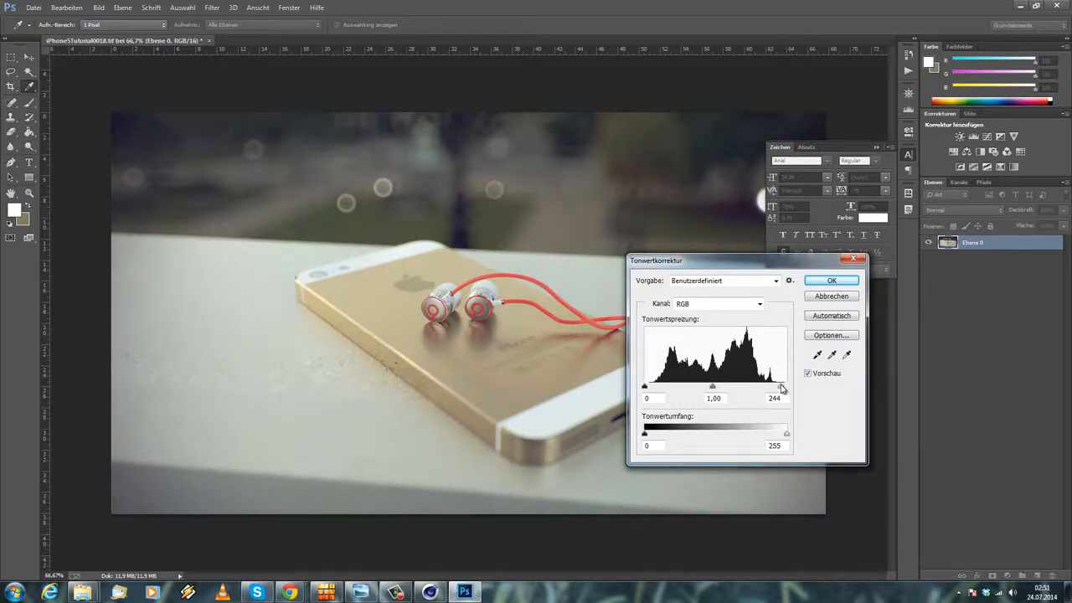
click(828, 281)
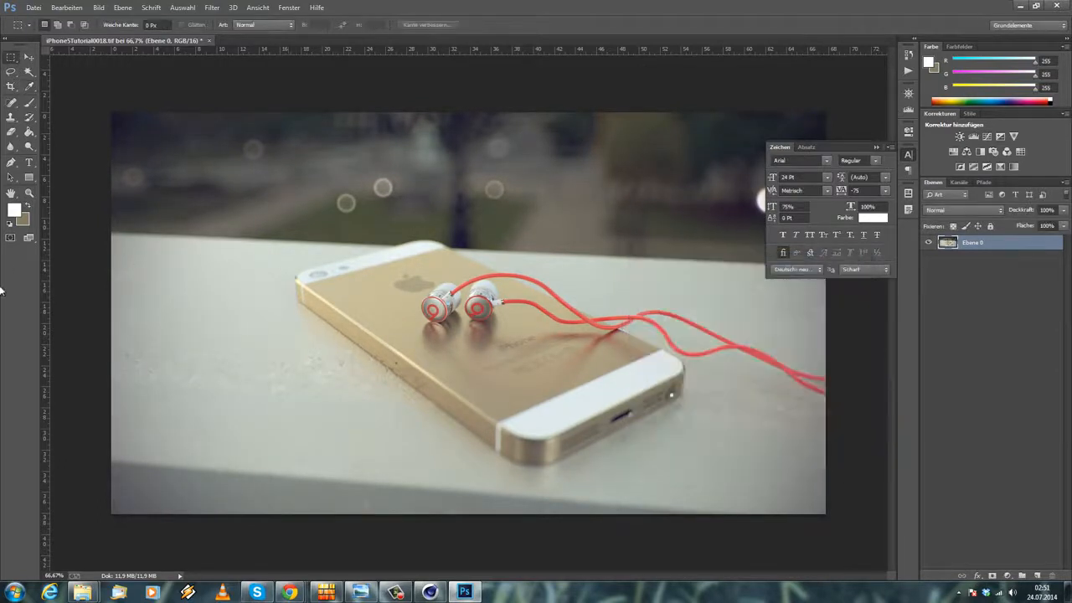
Add the text CURSESTUDIO in white 24 pt Arial on the grey surface beside the phone.
click(29, 163)
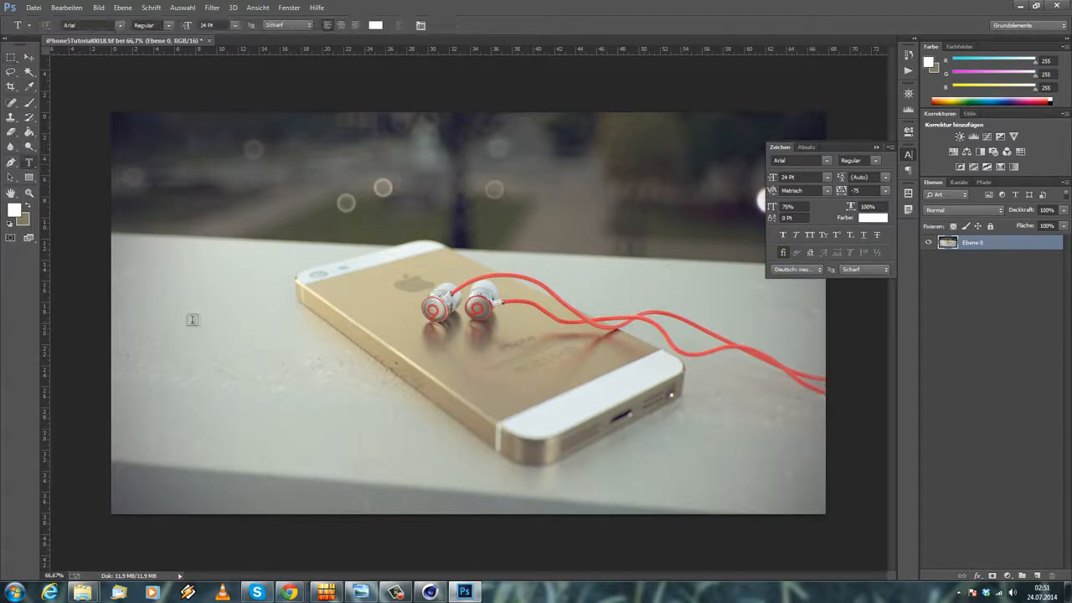
click(152, 316)
text(CURSE STUDIO)
Keep CURSE in Arial Regular and give the STUDIO part of the text a contrasting Arial font style.
drag(180, 311, 151, 311)
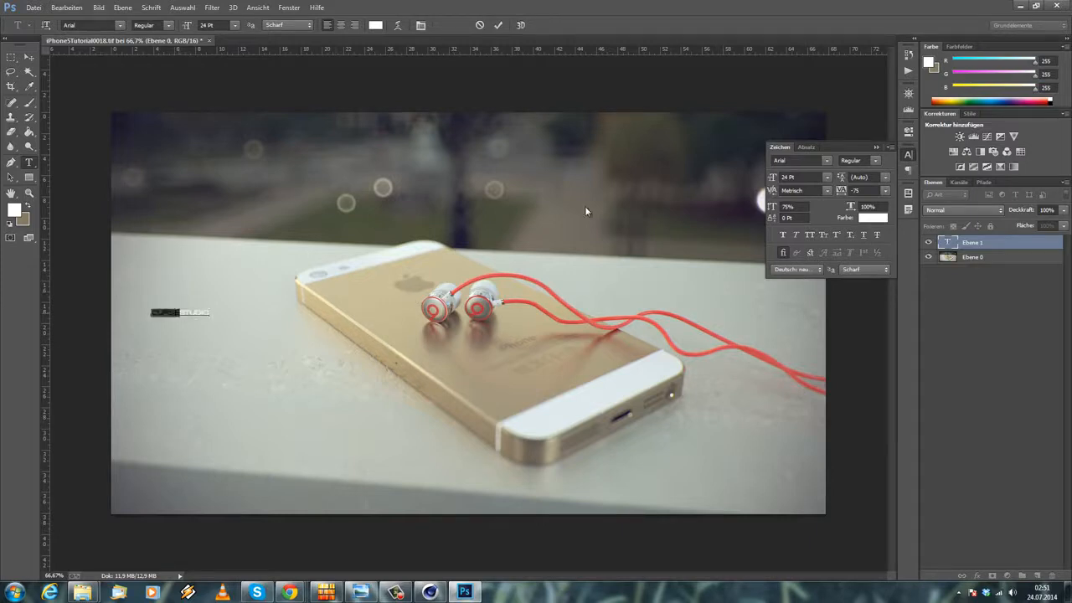
click(875, 160)
click(872, 174)
drag(182, 311, 253, 315)
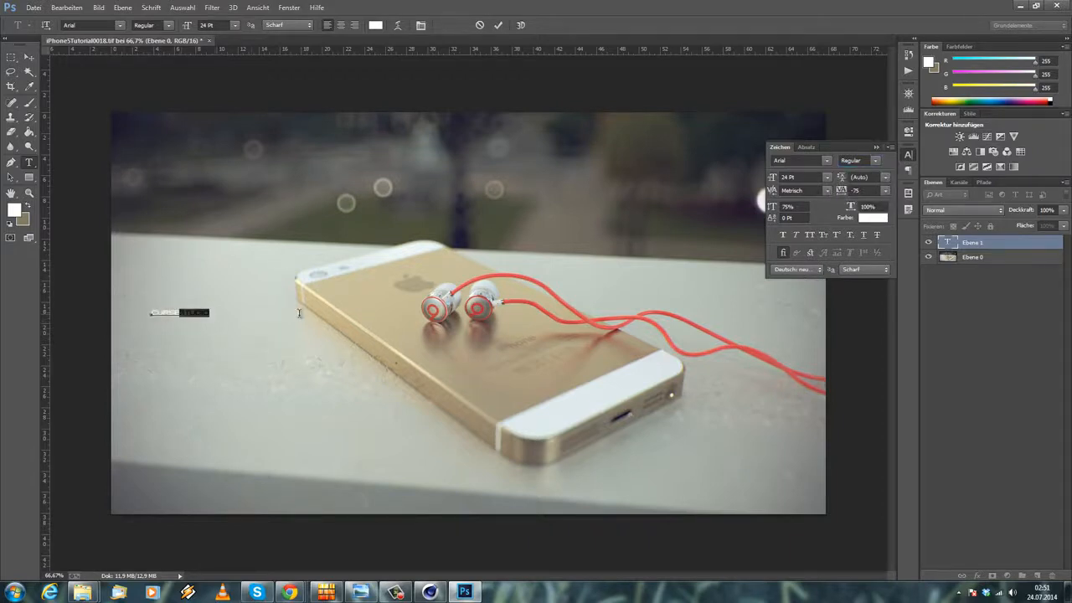
click(871, 160)
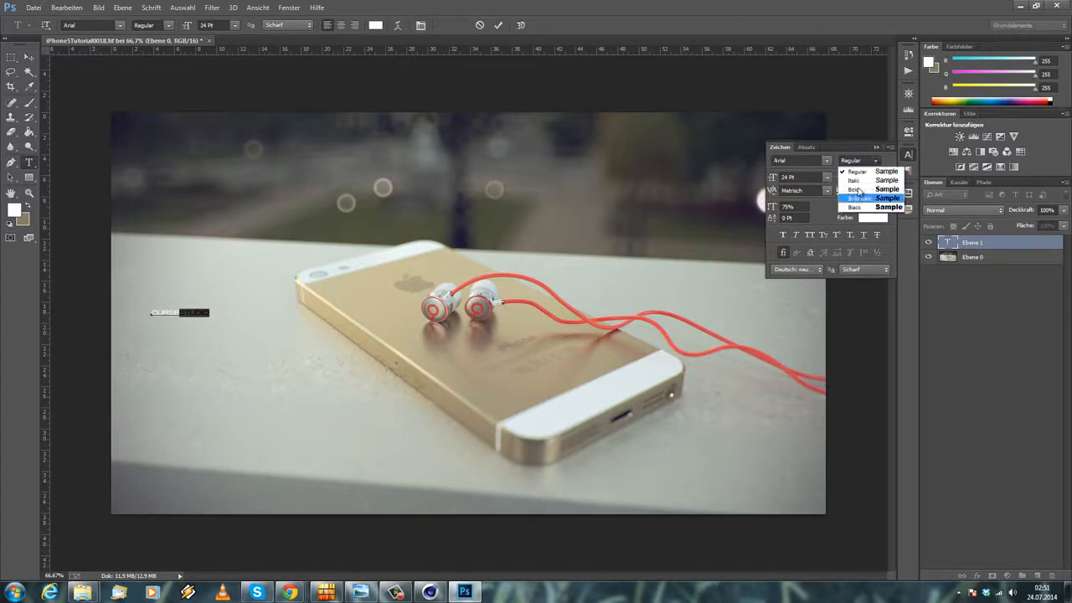
click(856, 181)
Move the CURSESTUDIO text slightly lower on the grey surface and collapse the character settings.
click(29, 56)
drag(176, 316, 177, 323)
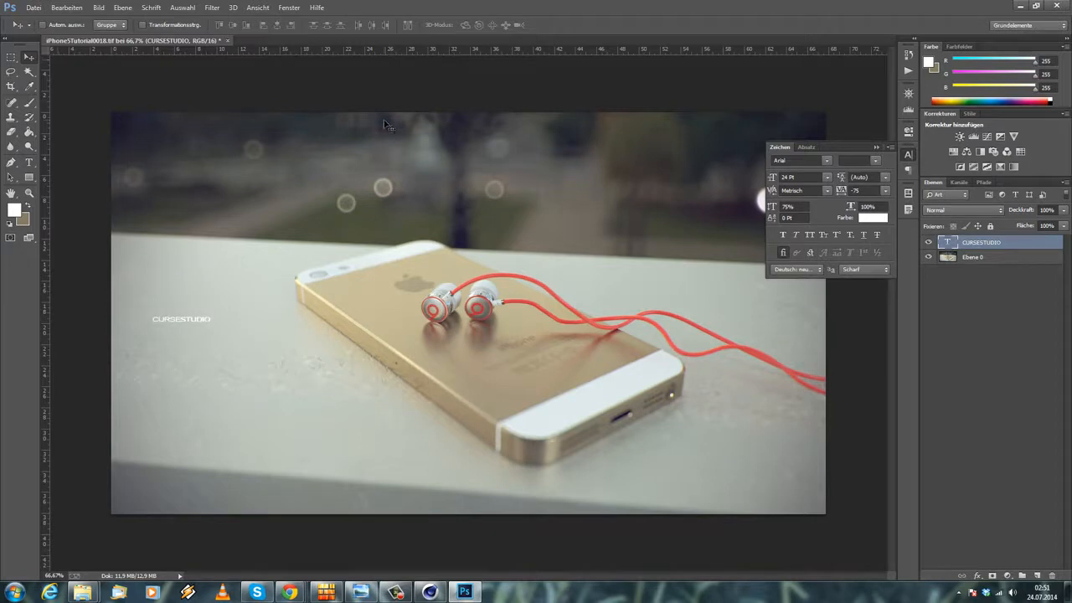
drag(196, 320, 192, 328)
click(877, 147)
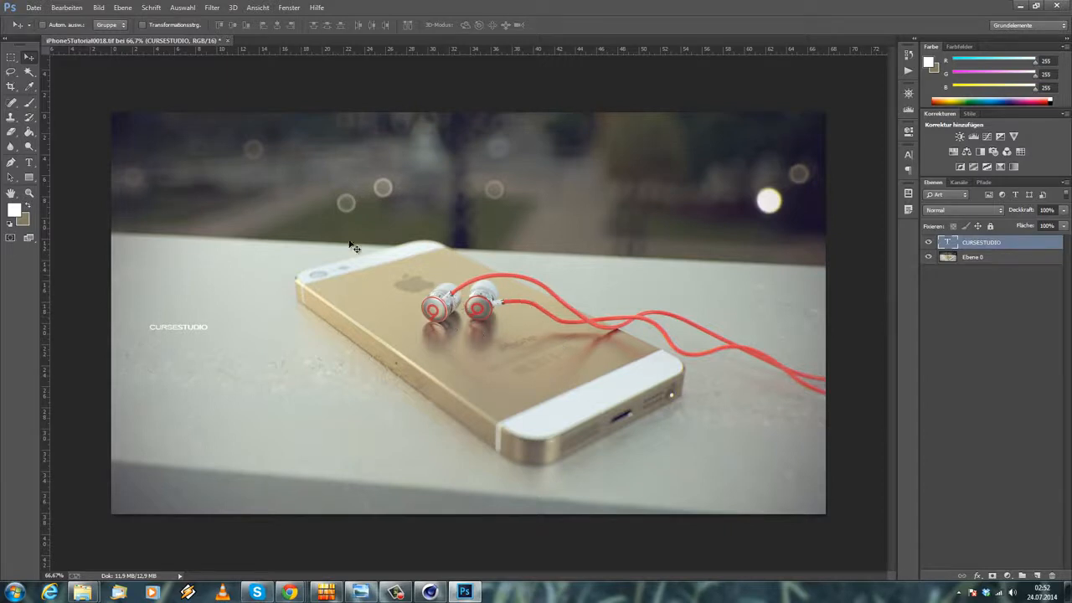
Examine the earphones, red cables and phone details up close, then view the whole image.
key(ctrl+plus)
key(ctrl+plus)
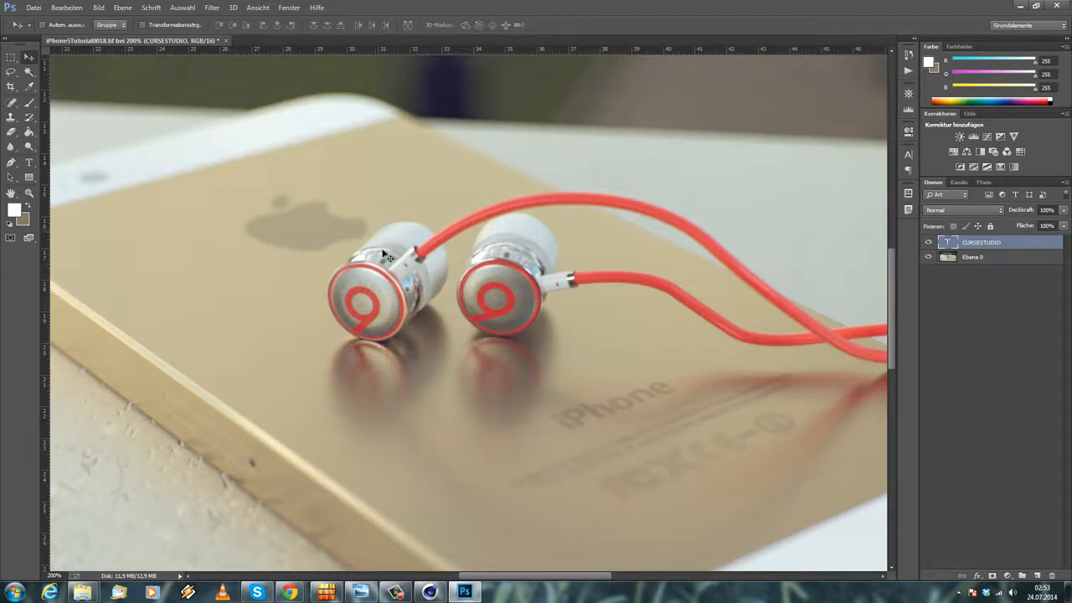
scroll(594, 261, down, 2)
drag(482, 575, 565, 576)
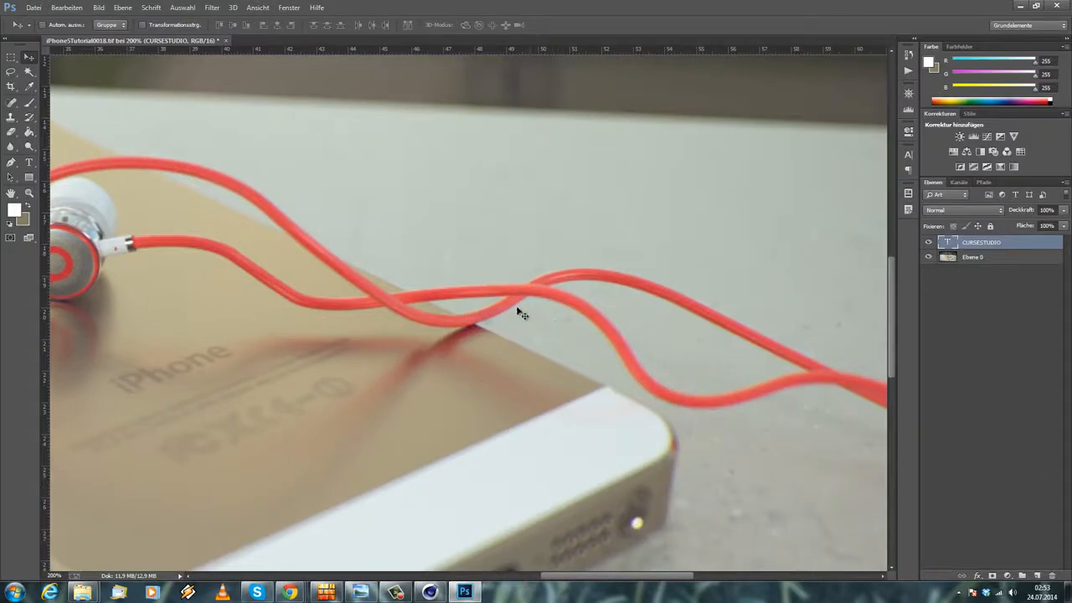
alt+scroll(596, 300, down, 1)
alt+scroll(597, 300, down, 1)
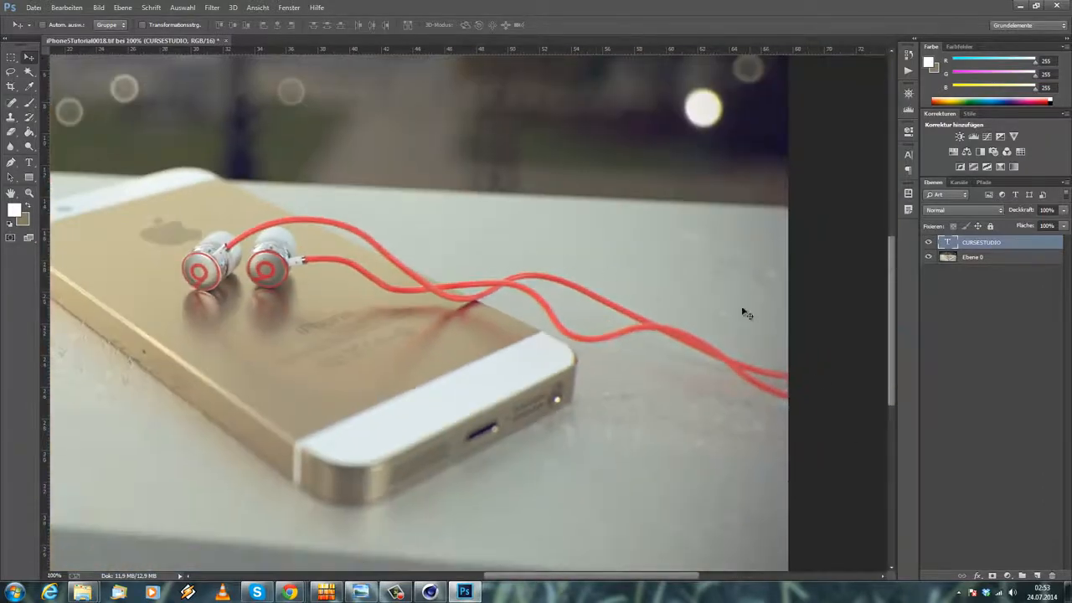
alt+scroll(508, 263, up, 1)
alt+scroll(509, 262, up, 1)
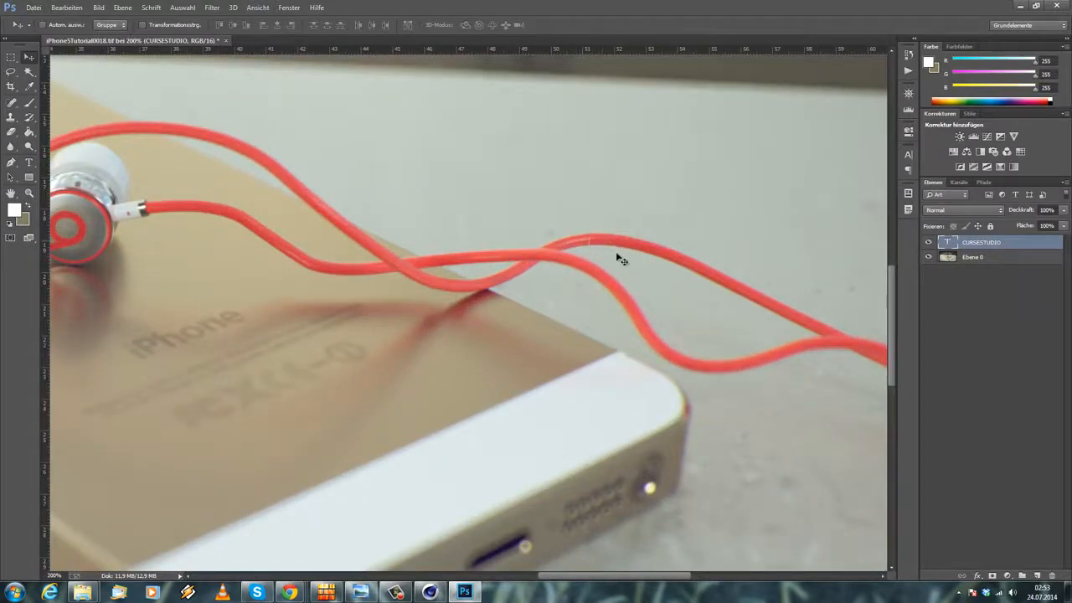
alt+scroll(564, 233, down, 1)
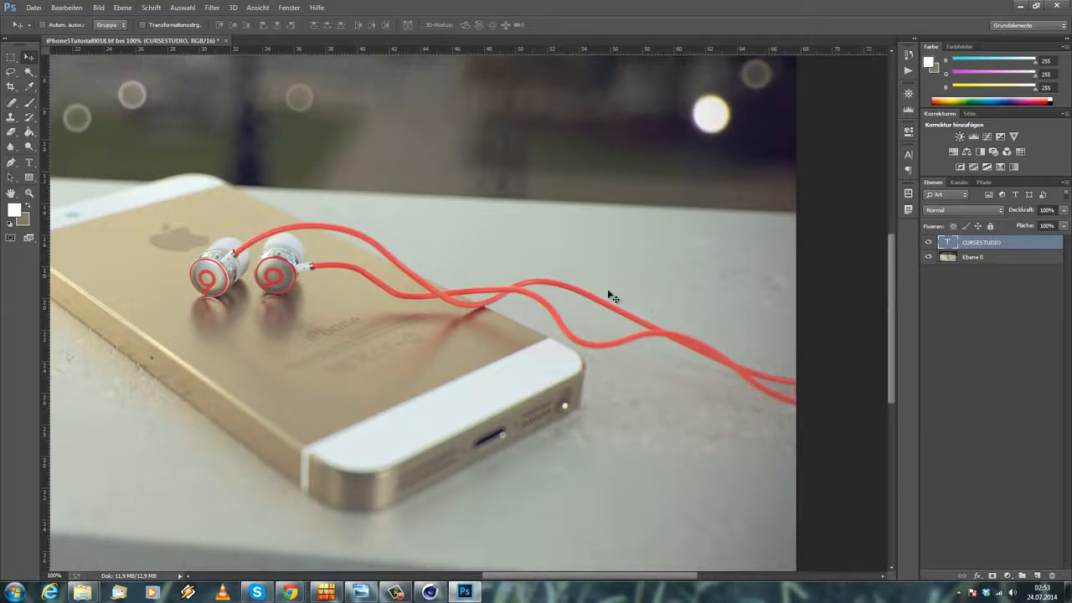
drag(589, 578, 557, 578)
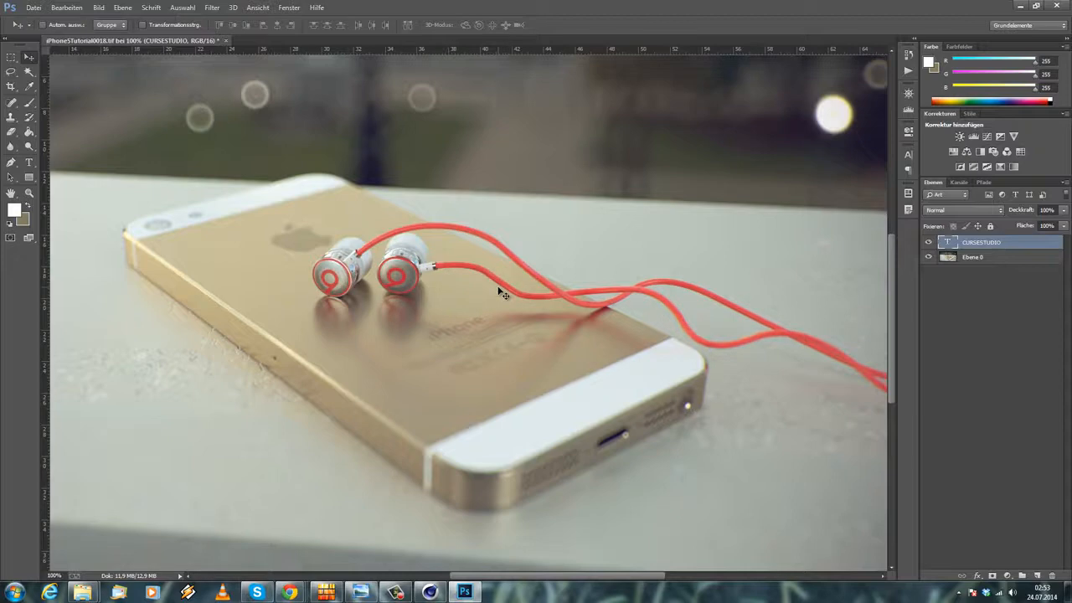
key(ctrl+plus)
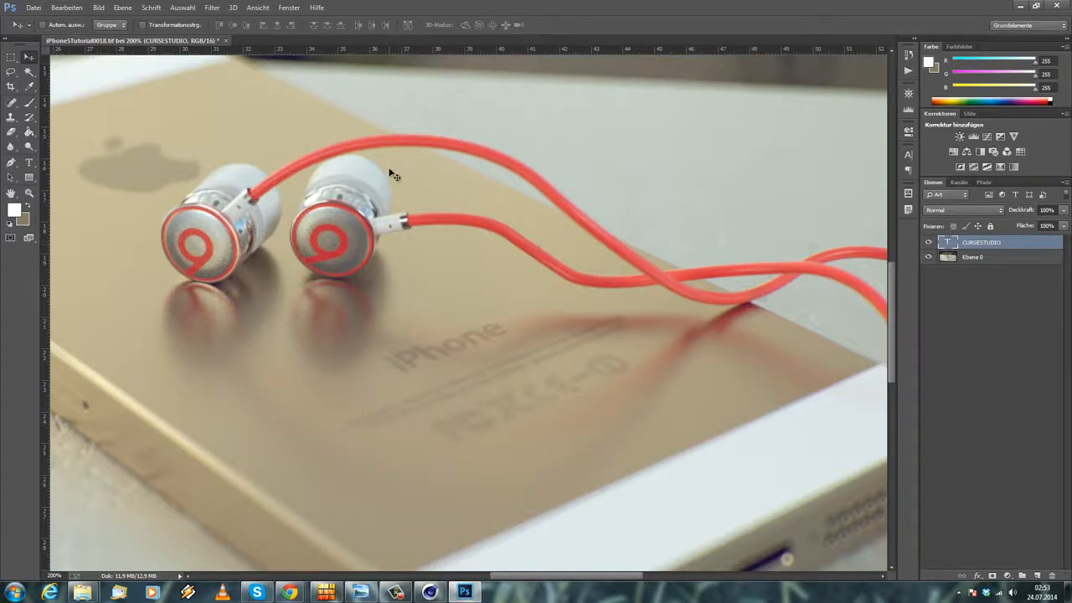
alt+scroll(312, 220, down, 1)
alt+scroll(255, 132, down, 1)
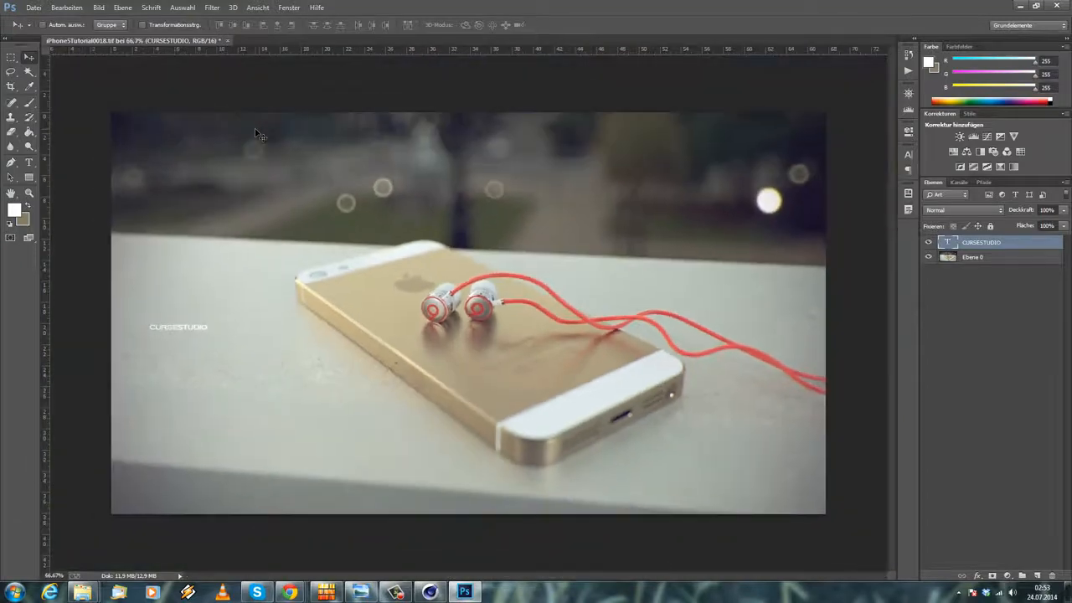